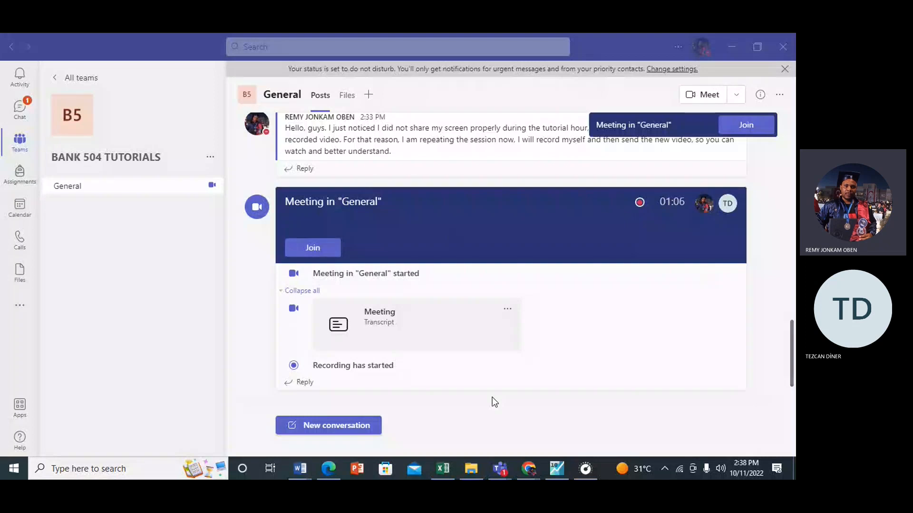
- Switch to the Chrome window showing the mailbox and search the web for "world bank databank" in a new tab
{"action": "mouse_move", "coordinate": [530, 474]}
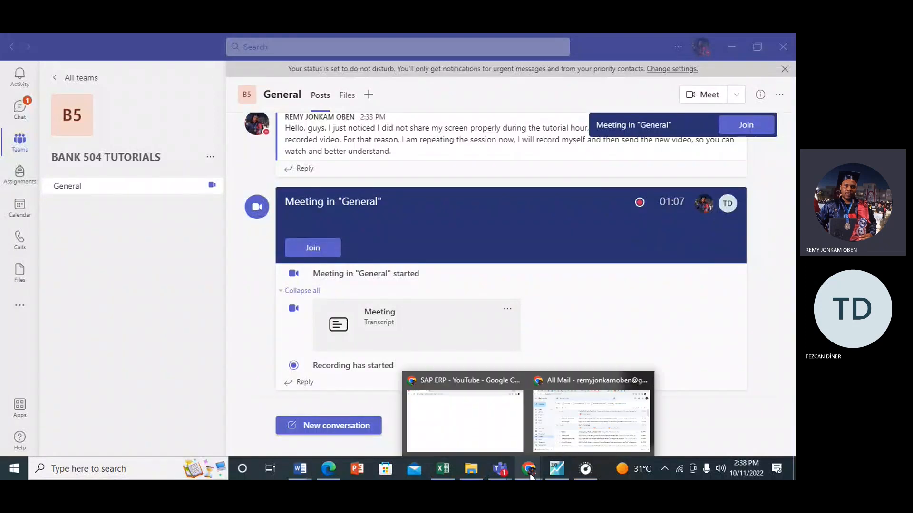
{"action": "left_click", "coordinate": [498, 448]}
{"action": "left_click", "coordinate": [567, 437]}
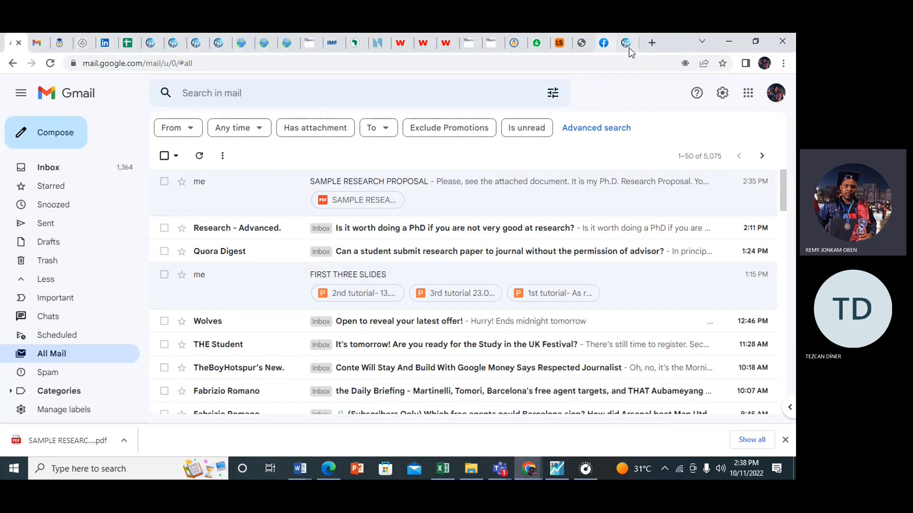
{"action": "left_click", "coordinate": [652, 44]}
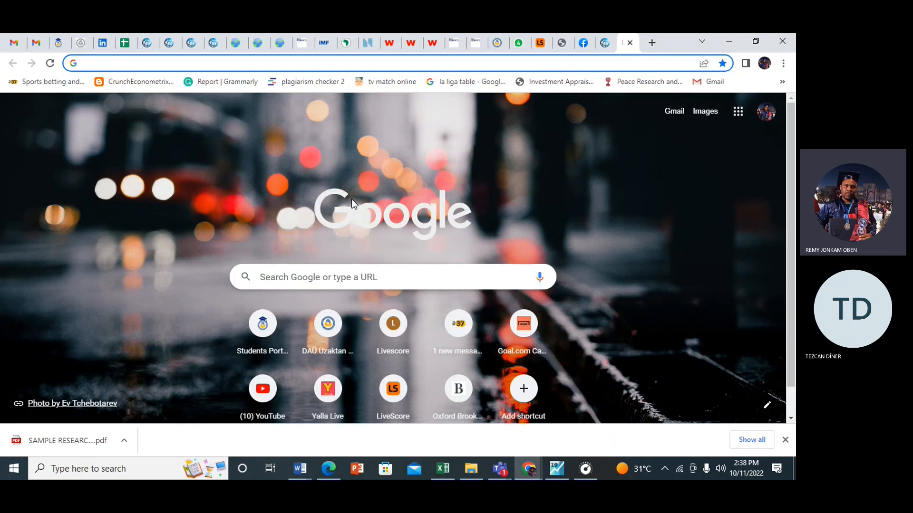
{"action": "type", "text": "d"}
{"action": "key", "text": "BackSpace"}
{"action": "key", "text": "BackSpace"}
{"action": "type", "text": "world"}
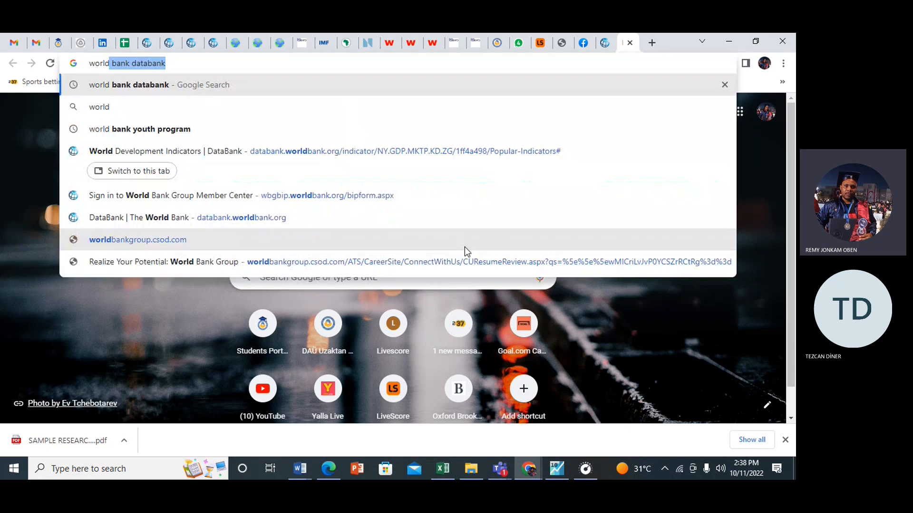
{"action": "key", "text": "Right"}
{"action": "key", "text": "Return"}
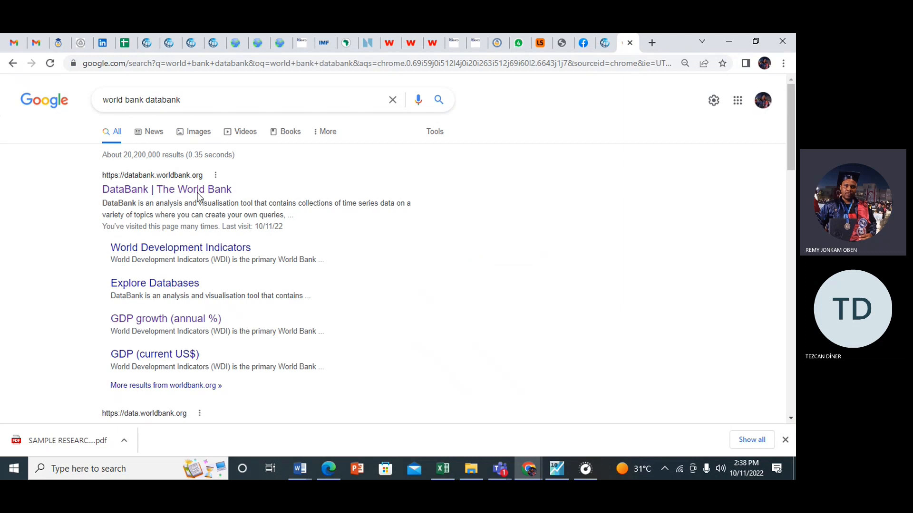
- Open the World Bank DataBank site from the results and open its popular indicator GDP growth (annual %)
{"action": "left_click", "coordinate": [217, 188]}
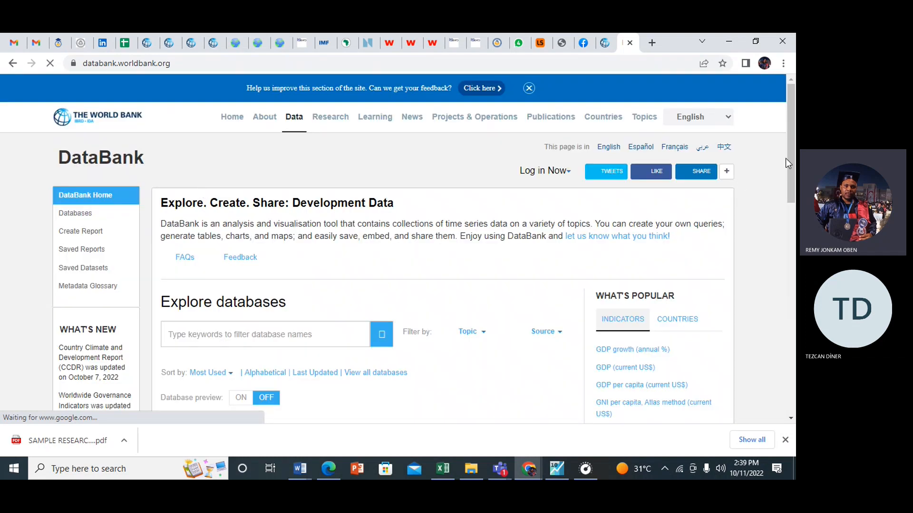
{"action": "left_click_drag", "start_coordinate": [791, 161], "coordinate": [794, 211]}
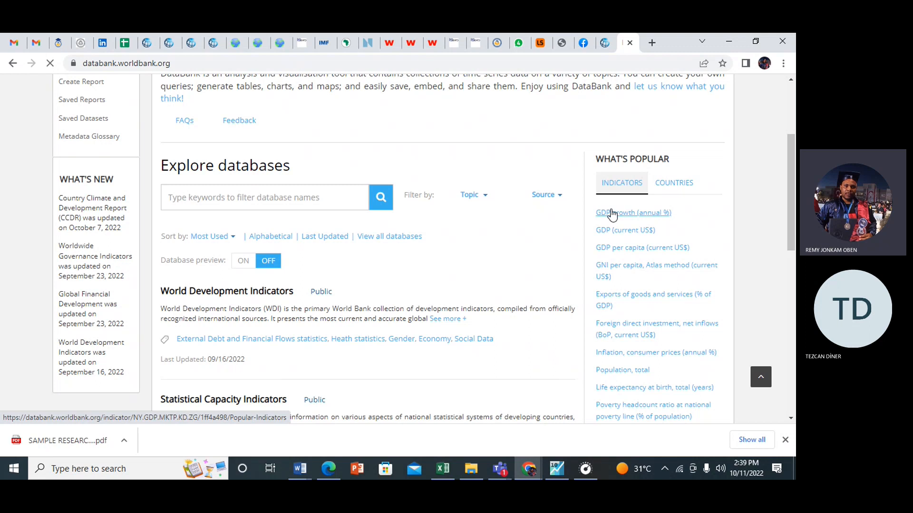
{"action": "left_click", "coordinate": [612, 215]}
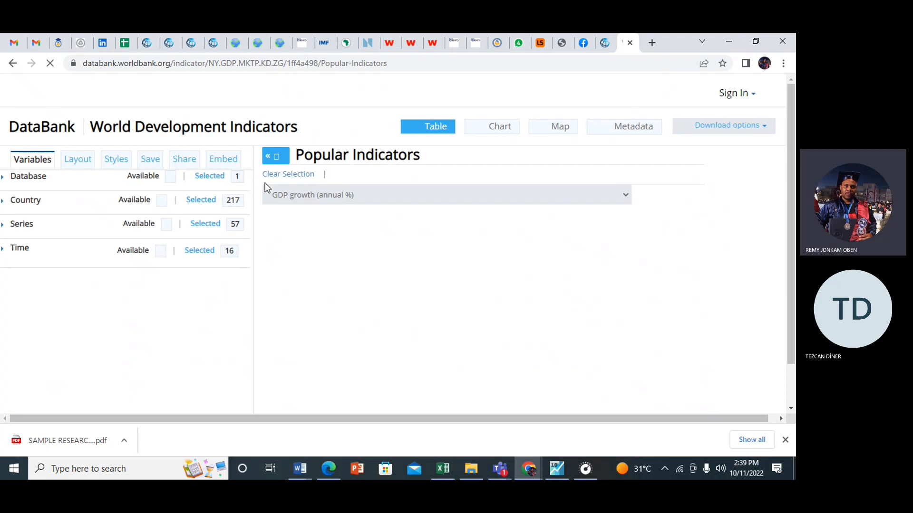
{"action": "mouse_move", "coordinate": [102, 128]}
{"action": "left_mouse_down"}
{"action": "mouse_move", "coordinate": [300, 129]}
{"action": "mouse_move", "coordinate": [93, 126]}
{"action": "left_mouse_up"}
{"action": "left_click", "coordinate": [26, 202]}
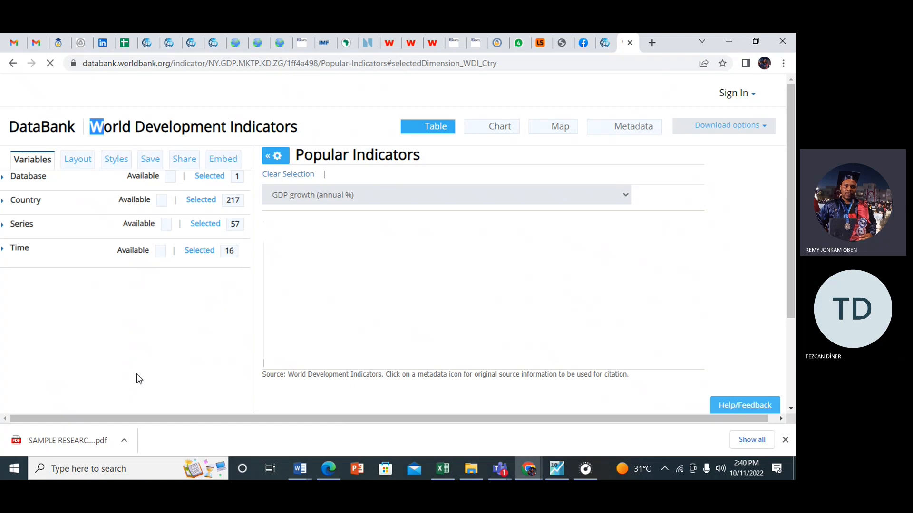
{"action": "left_click", "coordinate": [22, 224]}
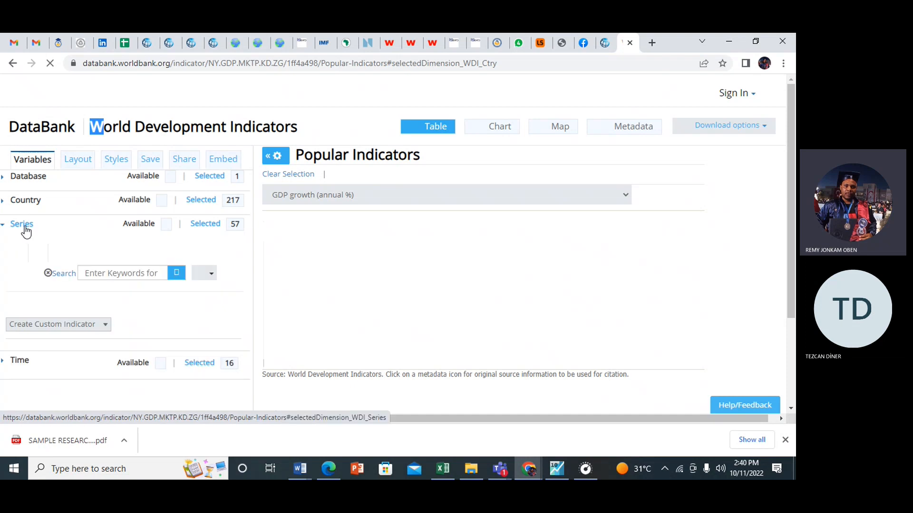
{"action": "left_click", "coordinate": [27, 202]}
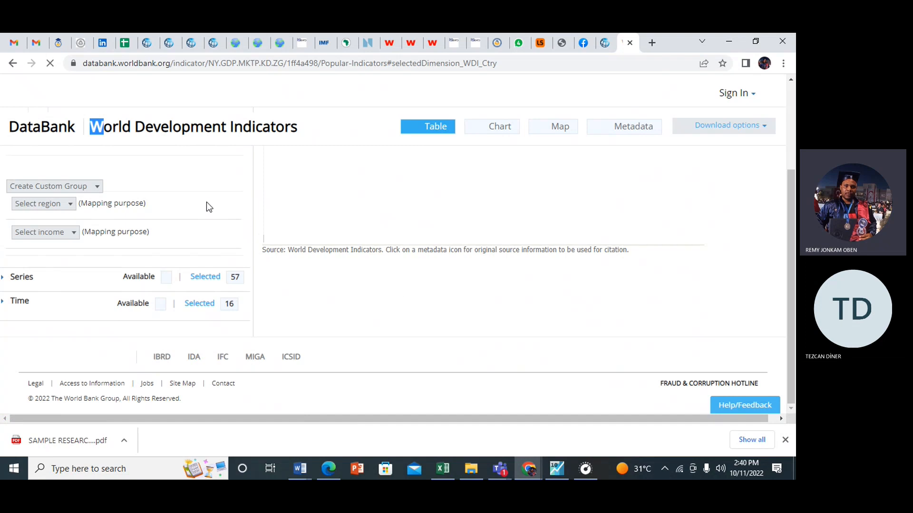
{"action": "left_click_drag", "start_coordinate": [792, 203], "coordinate": [780, 119]}
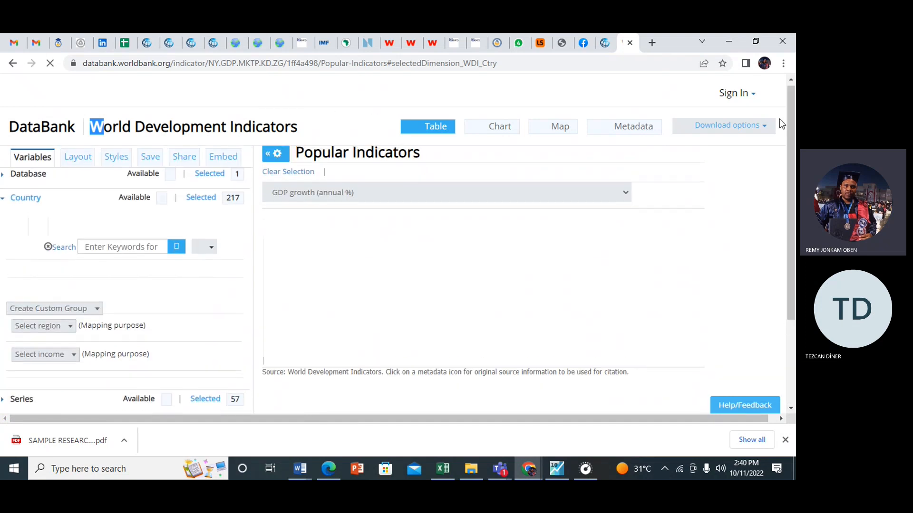
{"action": "left_click", "coordinate": [33, 205]}
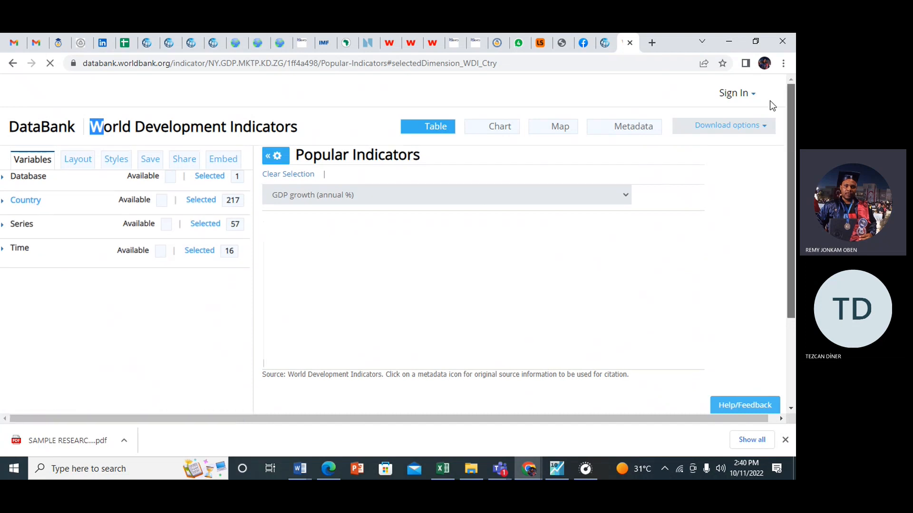
{"action": "left_click_drag", "start_coordinate": [95, 126], "coordinate": [305, 125]}
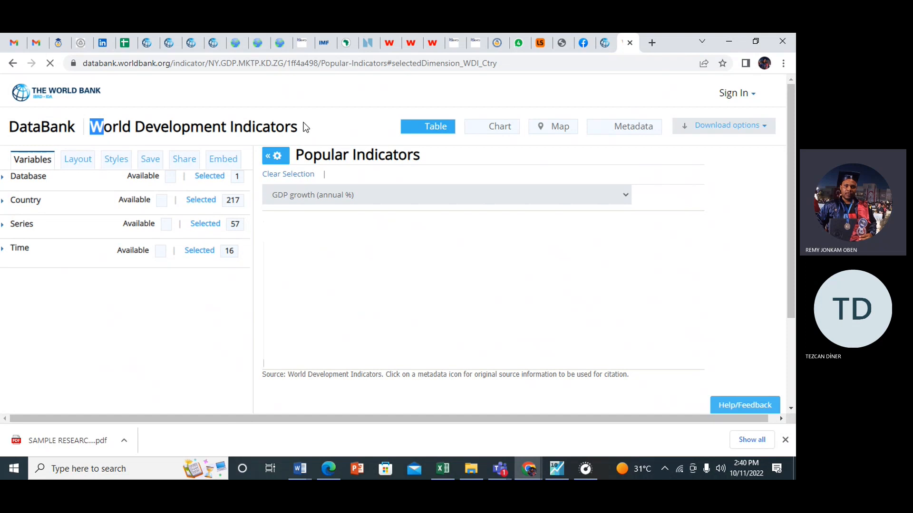
- Search the Country variable's list for "turkey" and collapse the Country section
{"action": "left_click", "coordinate": [33, 210]}
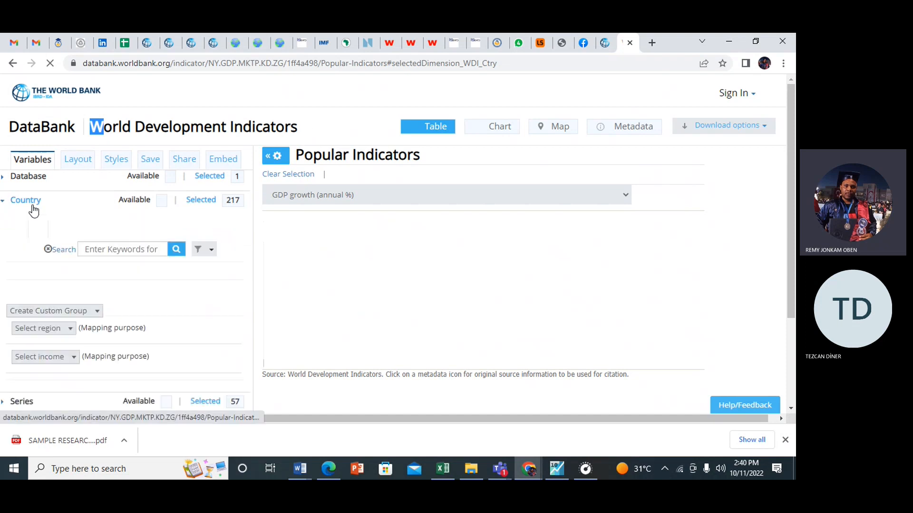
{"action": "left_click", "coordinate": [155, 254]}
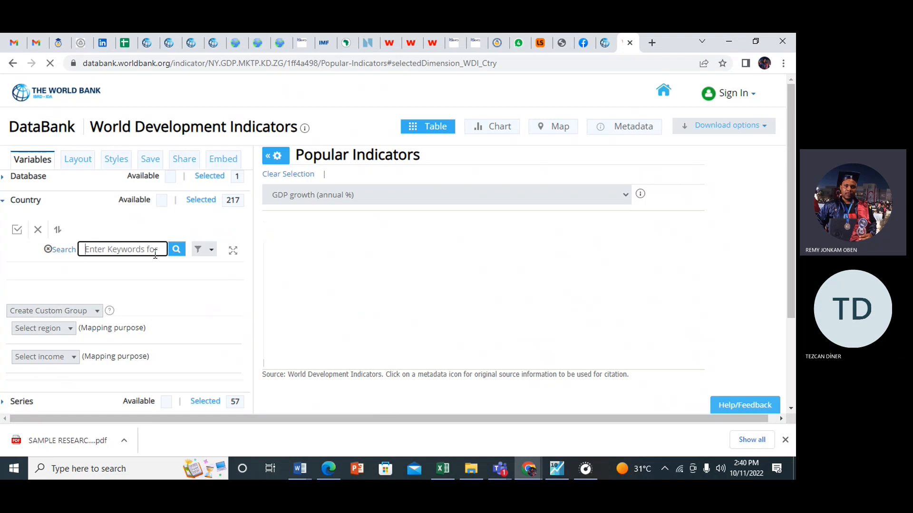
{"action": "type", "text": "turkey"}
{"action": "left_click", "coordinate": [176, 252]}
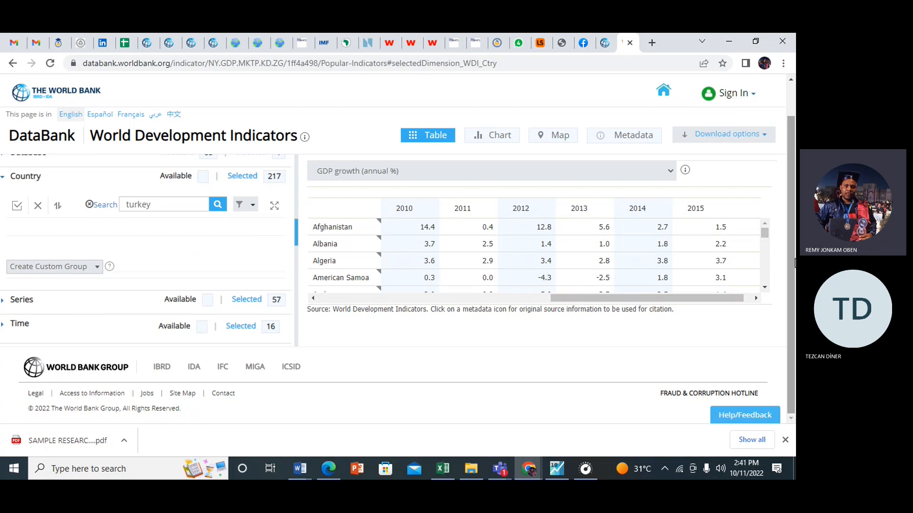
{"action": "scroll", "coordinate": [789, 164], "scroll_direction": "up", "scroll_amount": 1}
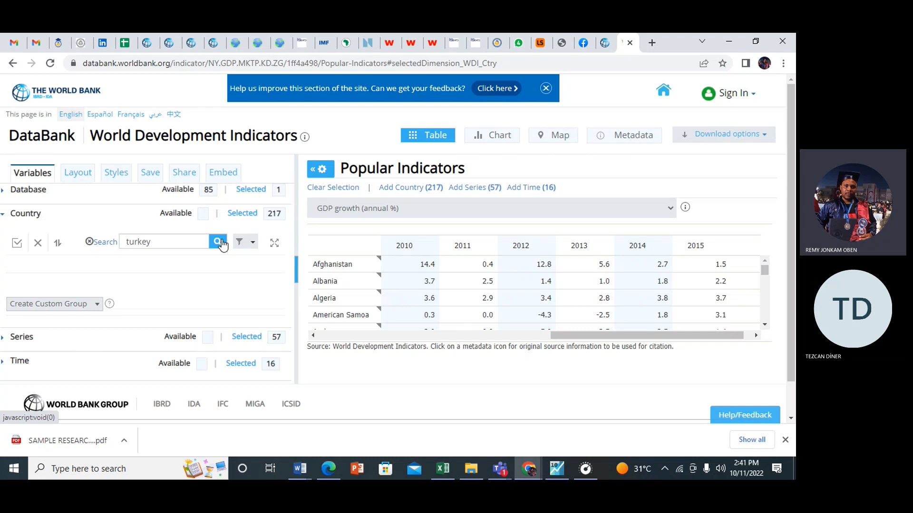
{"action": "left_click", "coordinate": [27, 216]}
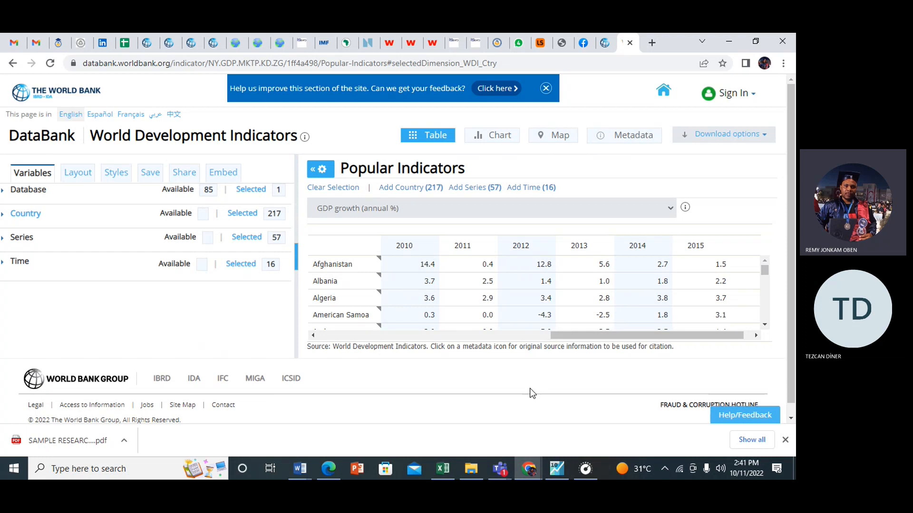
- Clear all variable selections in the report and search the available countries again for "turkey"
{"action": "left_click", "coordinate": [345, 191]}
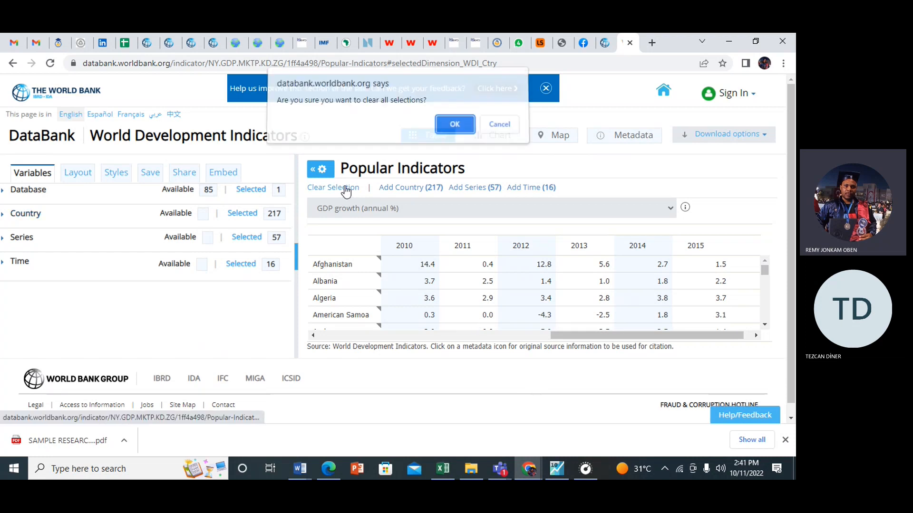
{"action": "left_click", "coordinate": [453, 129]}
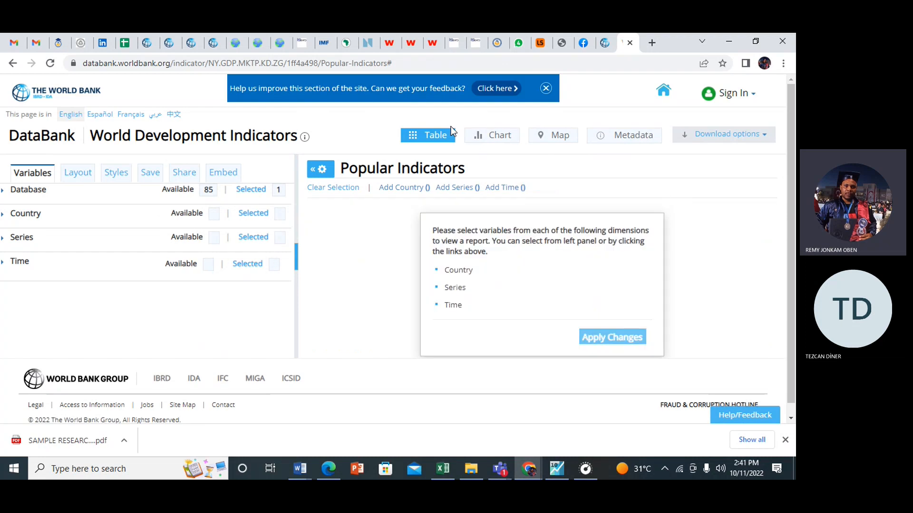
{"action": "left_click", "coordinate": [28, 213]}
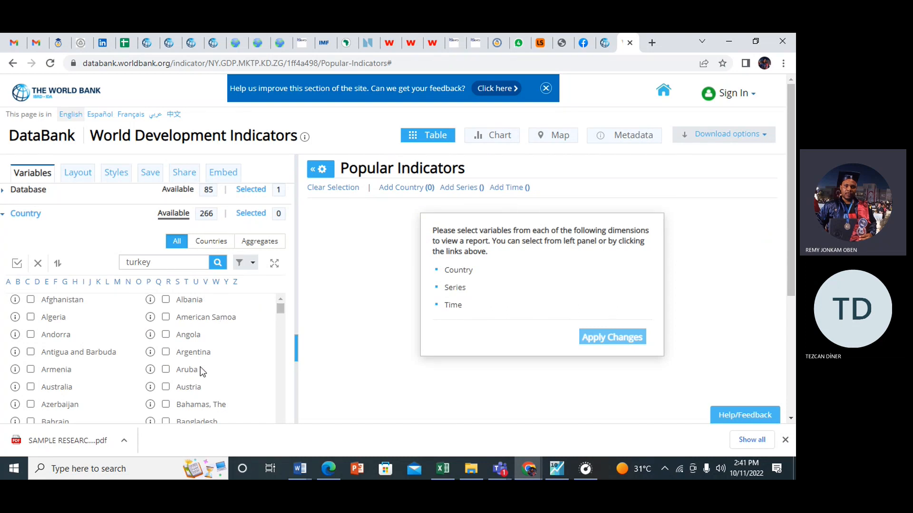
{"action": "left_click", "coordinate": [219, 268]}
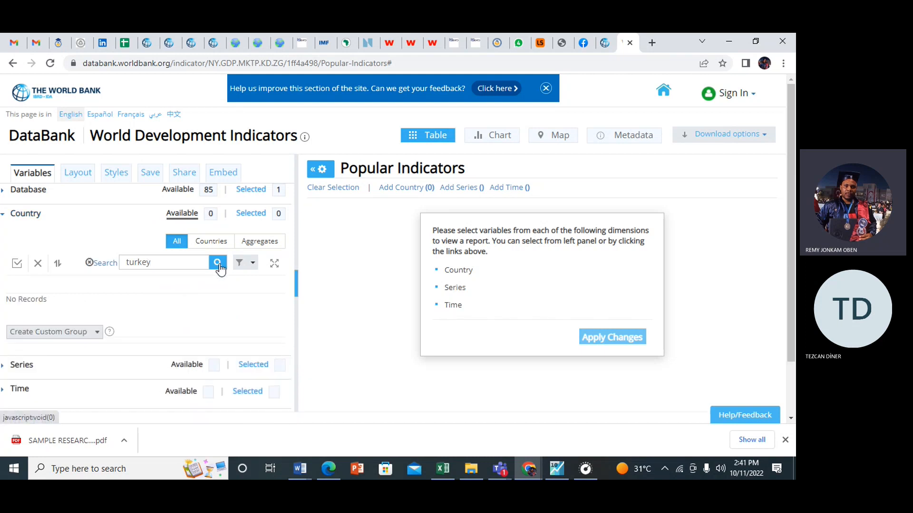
- Replace the country search term with "zambia", look it up among the available countries and collapse the Country section
{"action": "left_click", "coordinate": [161, 263]}
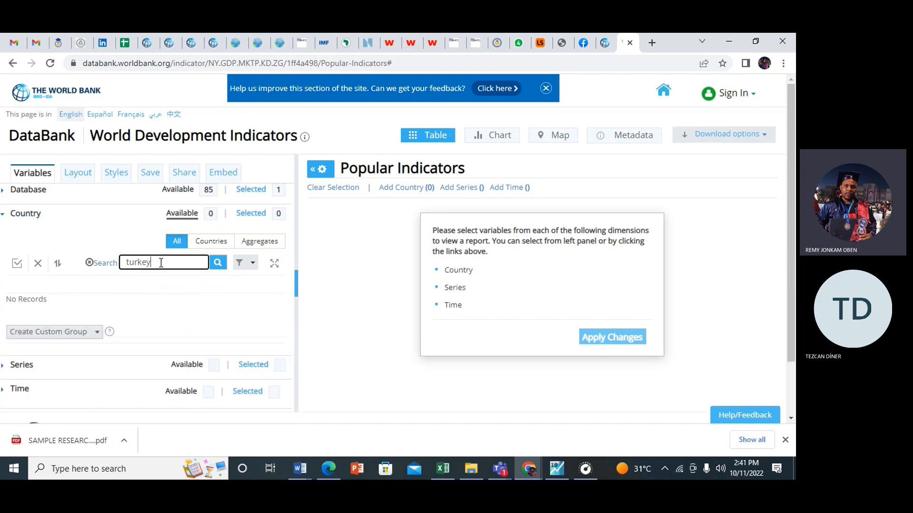
{"action": "key", "text": "BackSpace"}
{"action": "key", "text": "BackSpace"}
{"action": "key", "text": "BackSpace"}
{"action": "key", "text": "BackSpace"}
{"action": "key", "text": "BackSpace"}
{"action": "key", "text": "BackSpace"}
{"action": "type", "text": "zambia"}
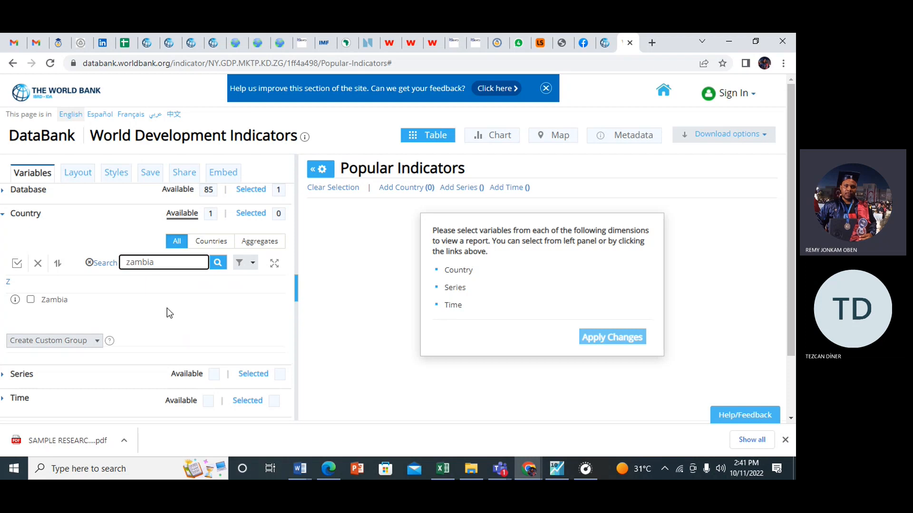
{"action": "key", "text": "BackSpace"}
{"action": "key", "text": "BackSpace"}
{"action": "left_click", "coordinate": [26, 214]}
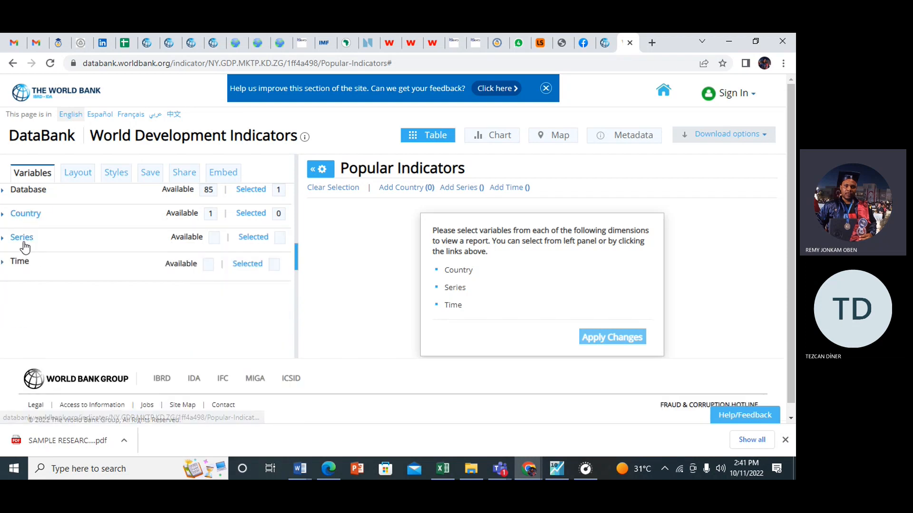
- Expand the Series variable and search its available indicators for "gdp"
{"action": "left_click", "coordinate": [24, 244]}
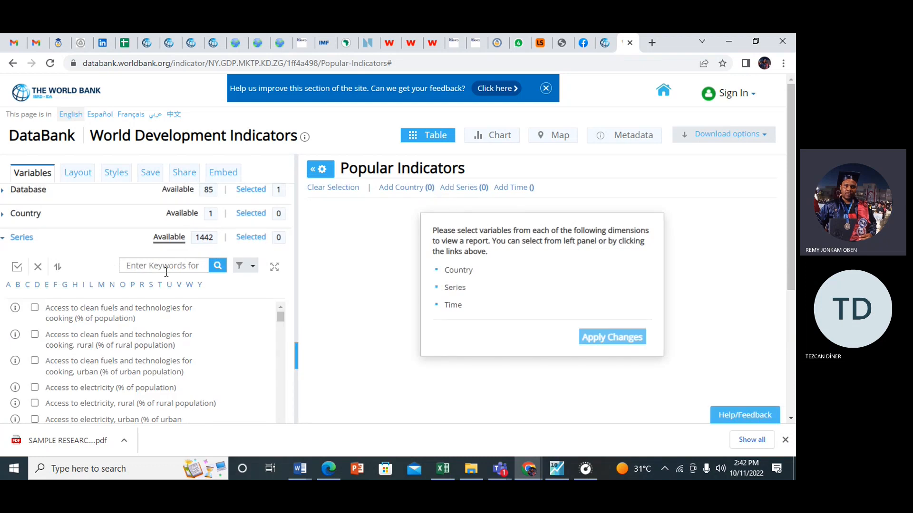
{"action": "left_click", "coordinate": [173, 268]}
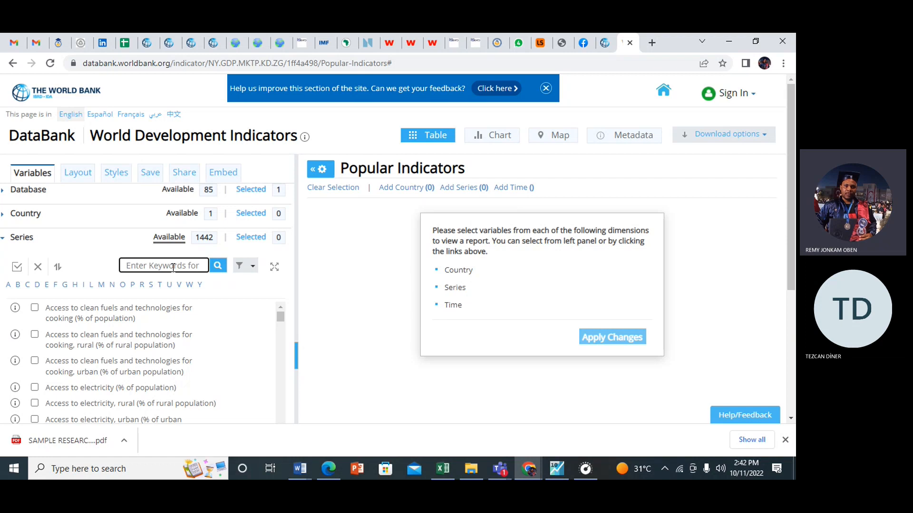
{"action": "type", "text": "gdp"}
{"action": "left_click", "coordinate": [217, 267]}
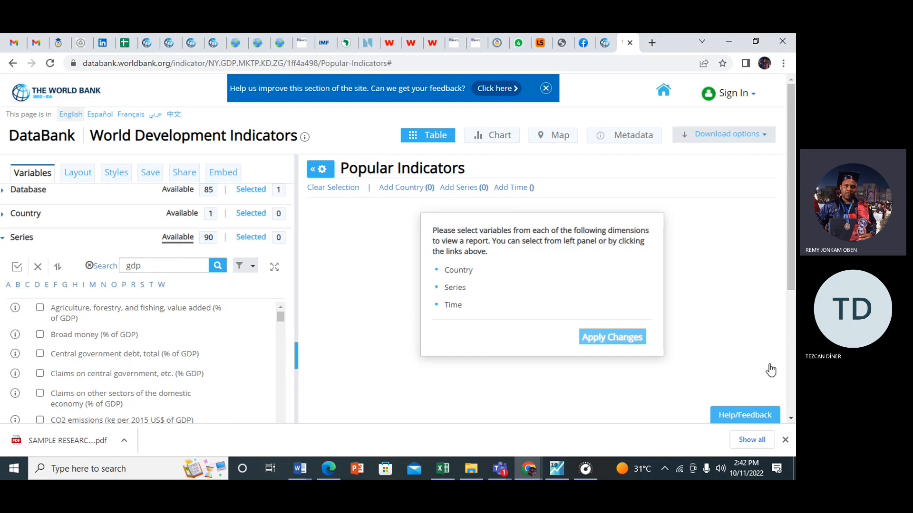
- Dismiss the browser's download bar and select the GDP (constant 2015 US$) series from the filtered indicators
{"action": "left_click", "coordinate": [785, 440]}
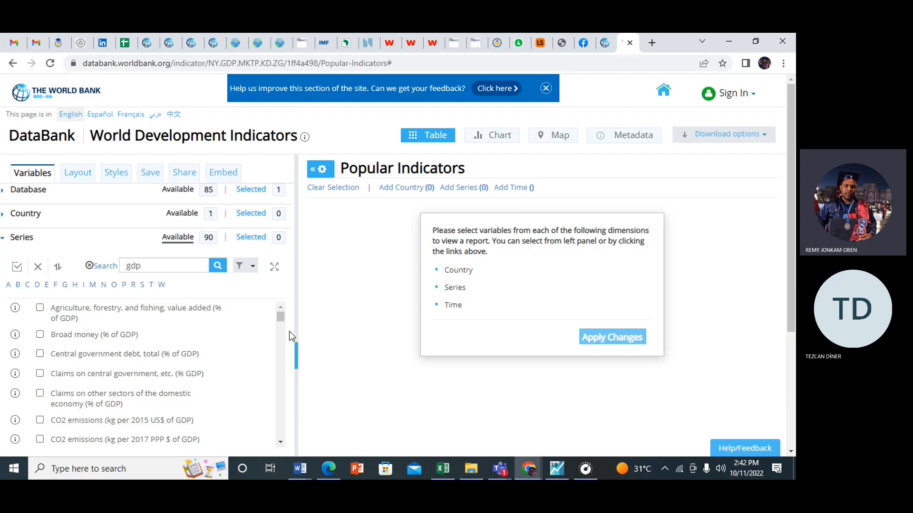
{"action": "left_click", "coordinate": [280, 443]}
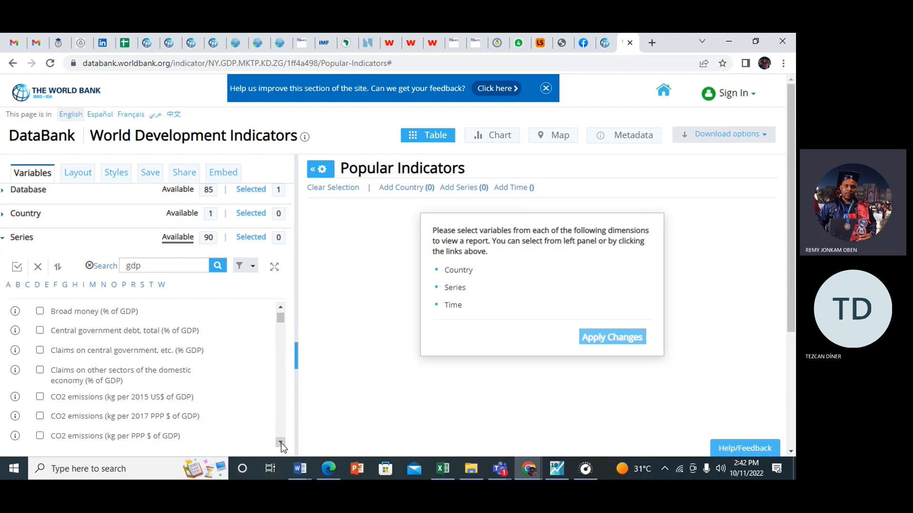
{"action": "left_click", "coordinate": [281, 443]}
{"action": "left_click", "coordinate": [281, 443]}
{"action": "left_click", "coordinate": [281, 443]}
{"action": "left_click", "coordinate": [281, 443]}
{"action": "left_click", "coordinate": [281, 443]}
{"action": "left_click", "coordinate": [280, 443]}
{"action": "left_click", "coordinate": [281, 443]}
{"action": "left_click", "coordinate": [280, 443]}
{"action": "left_click", "coordinate": [281, 443]}
{"action": "left_click", "coordinate": [281, 443]}
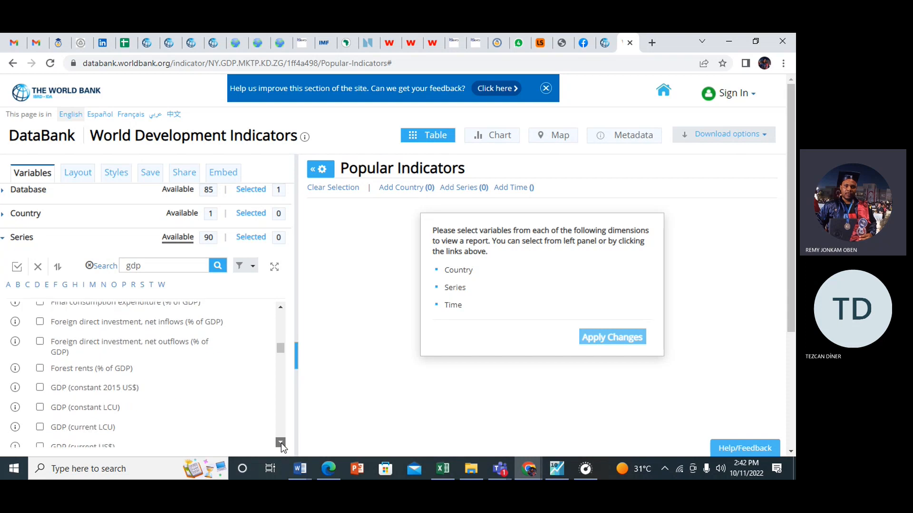
{"action": "left_click", "coordinate": [281, 443]}
{"action": "left_click", "coordinate": [281, 443]}
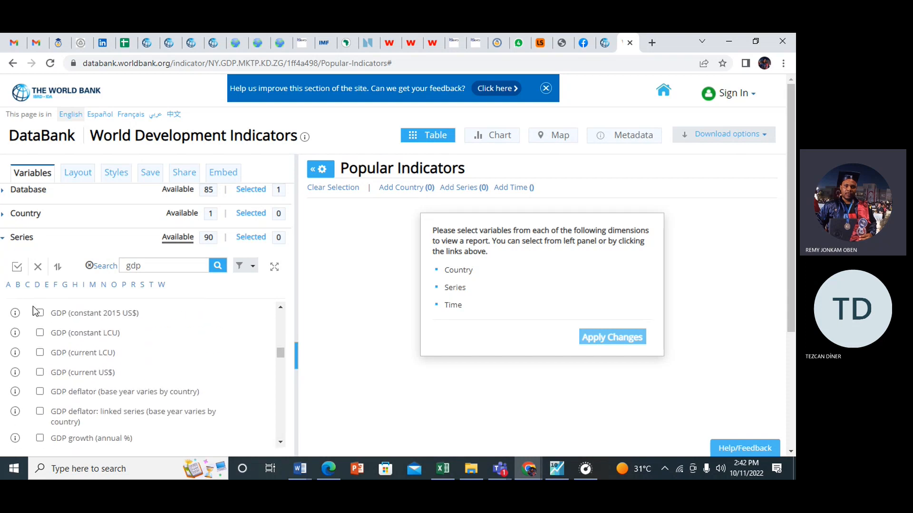
{"action": "left_click", "coordinate": [280, 308]}
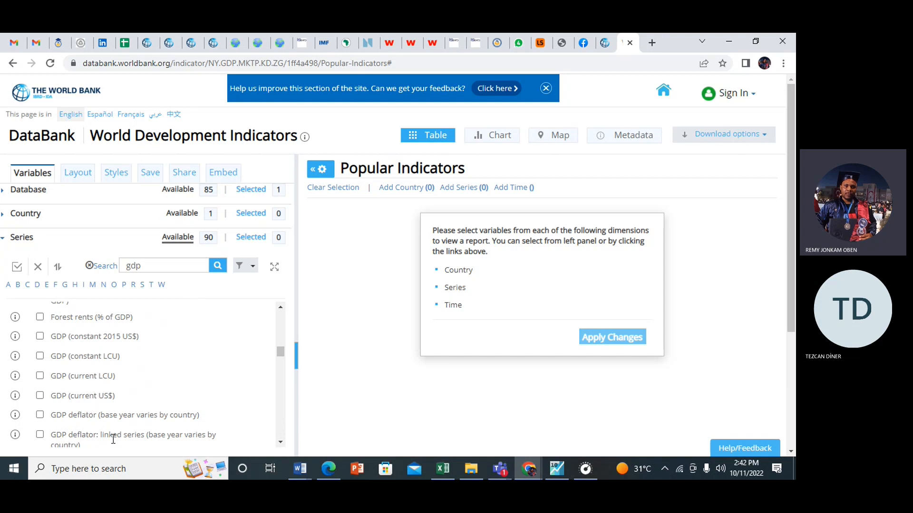
{"action": "left_click", "coordinate": [40, 337]}
{"action": "left_click_drag", "start_coordinate": [70, 375], "coordinate": [137, 400]}
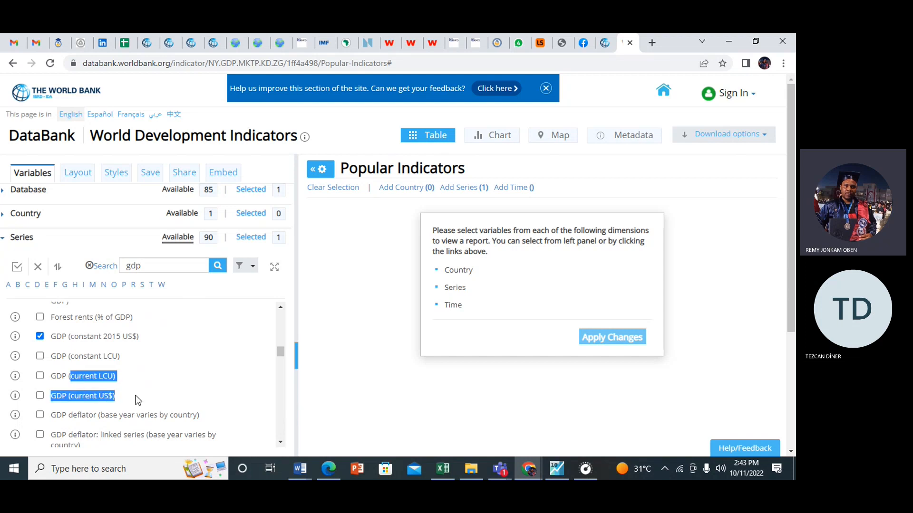
- Deselect the GDP (constant 2015 US$) series and search the available indicators for "income"
{"action": "left_click", "coordinate": [39, 337]}
{"action": "left_click", "coordinate": [39, 337]}
{"action": "left_click", "coordinate": [39, 337]}
{"action": "left_click", "coordinate": [155, 268]}
{"action": "key", "text": "BackSpace"}
{"action": "key", "text": "BackSpace"}
{"action": "key", "text": "BackSpace"}
{"action": "type", "text": "income"}
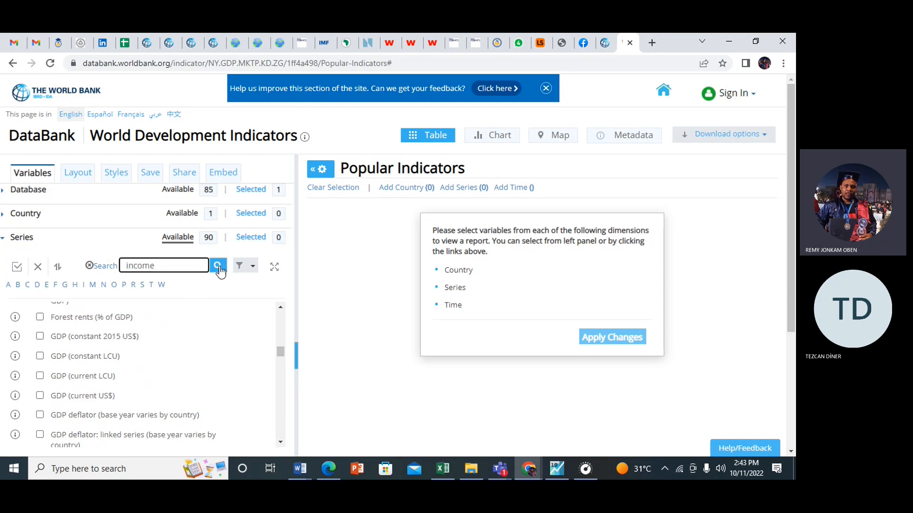
{"action": "left_click", "coordinate": [219, 266]}
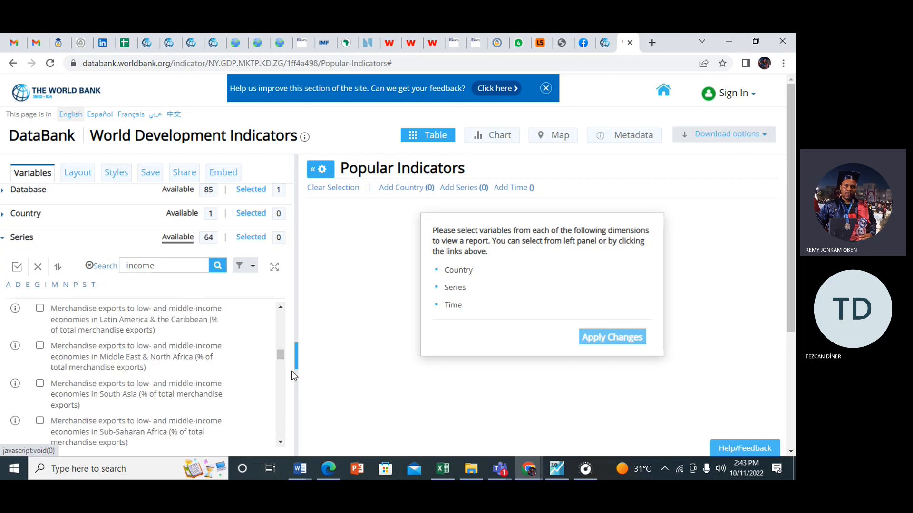
- Look through the income-related indicators in the filtered series list and collapse the Series section
{"action": "left_click_drag", "start_coordinate": [281, 356], "coordinate": [287, 393]}
{"action": "scroll", "coordinate": [286, 393], "scroll_direction": "down", "scroll_amount": 5}
{"action": "left_click_drag", "start_coordinate": [287, 386], "coordinate": [284, 323]}
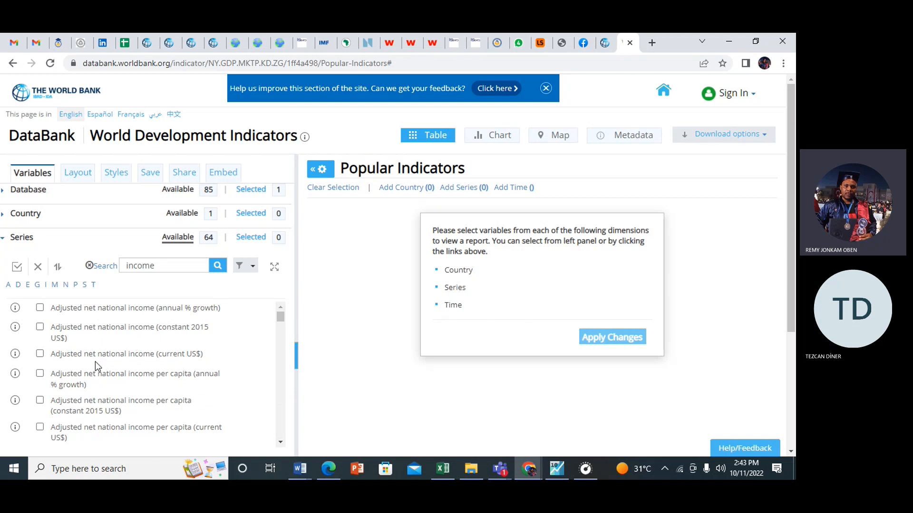
{"action": "left_click_drag", "start_coordinate": [279, 444], "coordinate": [279, 444]}
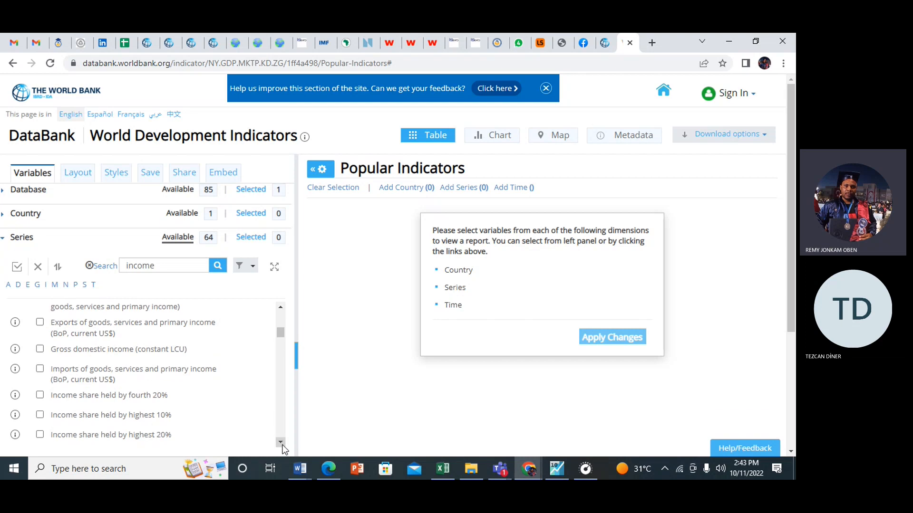
{"action": "left_click", "coordinate": [280, 442]}
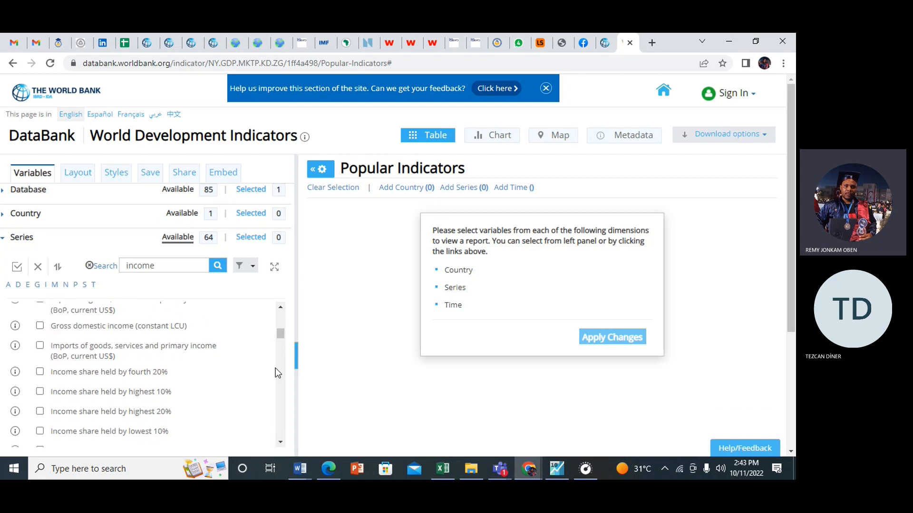
{"action": "left_click", "coordinate": [26, 239]}
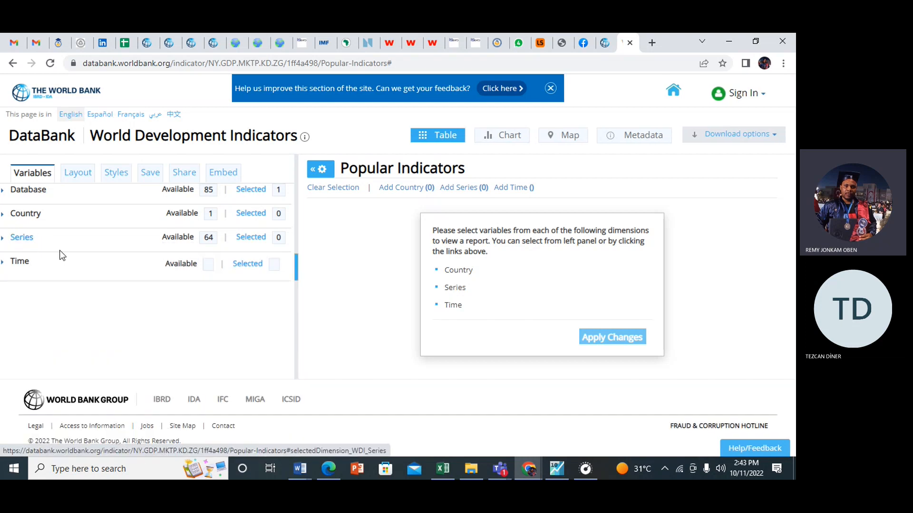
- Expand the Time variable to show its available years
{"action": "left_click", "coordinate": [22, 262]}
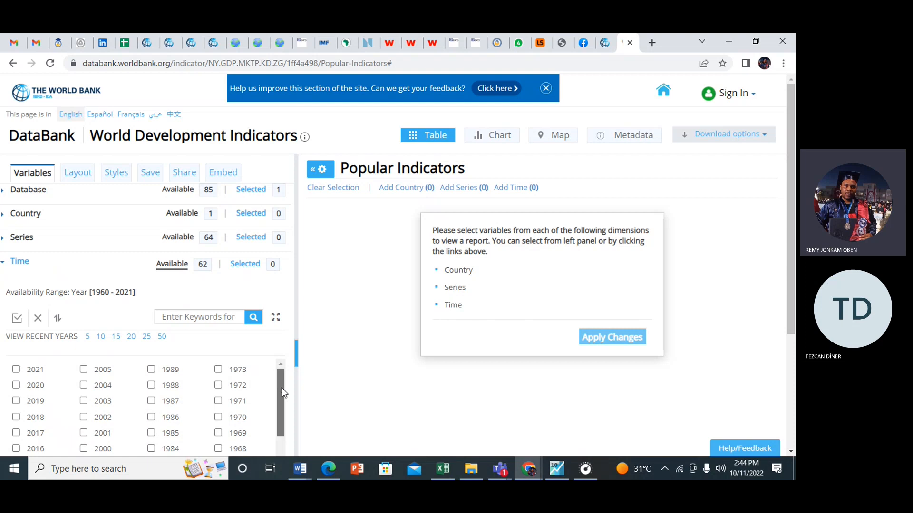
{"action": "left_click_drag", "start_coordinate": [282, 388], "coordinate": [282, 391]}
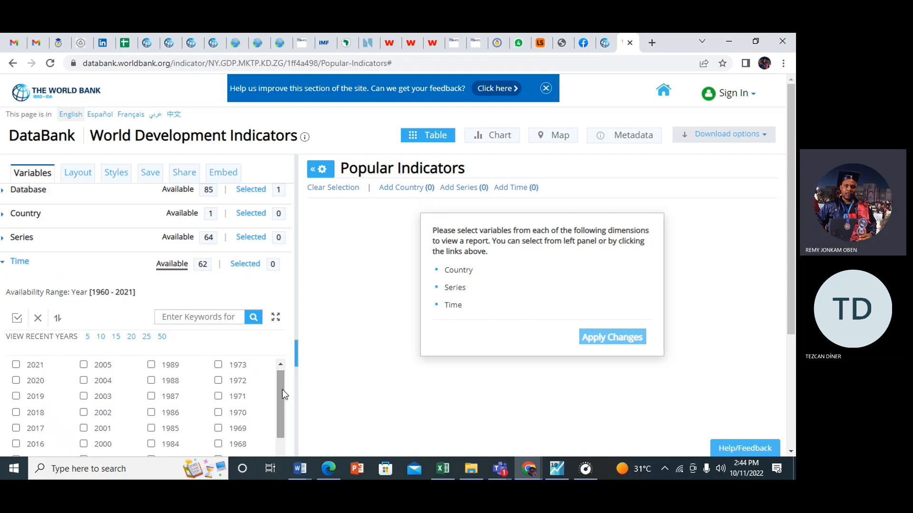
{"action": "left_click", "coordinate": [83, 444]}
{"action": "left_click", "coordinate": [83, 429]}
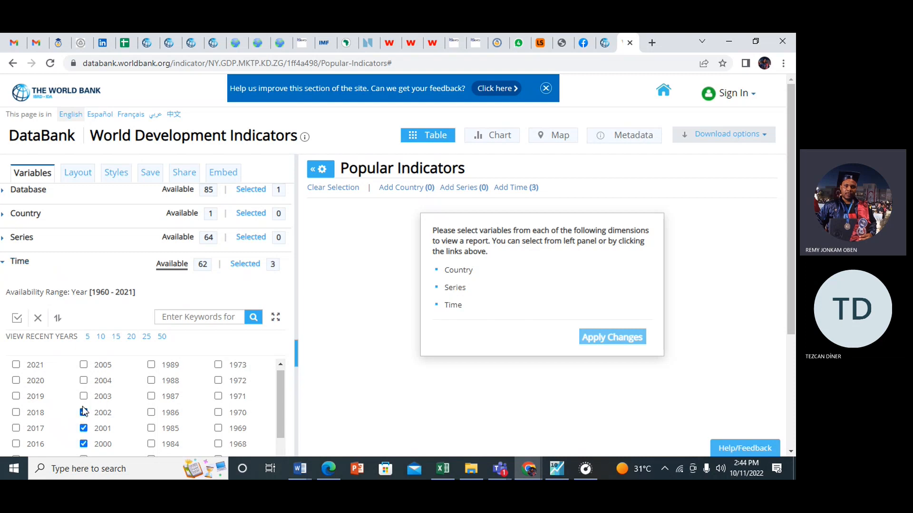
{"action": "left_click", "coordinate": [84, 397]}
{"action": "left_click", "coordinate": [84, 412]}
{"action": "left_click", "coordinate": [83, 396]}
{"action": "left_click", "coordinate": [84, 443]}
{"action": "left_click", "coordinate": [83, 429]}
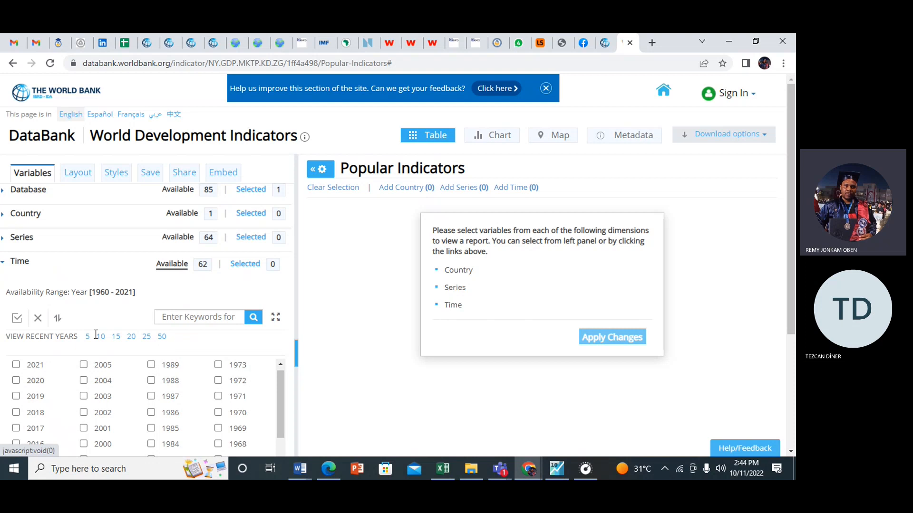
- Select the 50 most recent years for the Time variable and collapse its section
{"action": "left_click", "coordinate": [162, 337]}
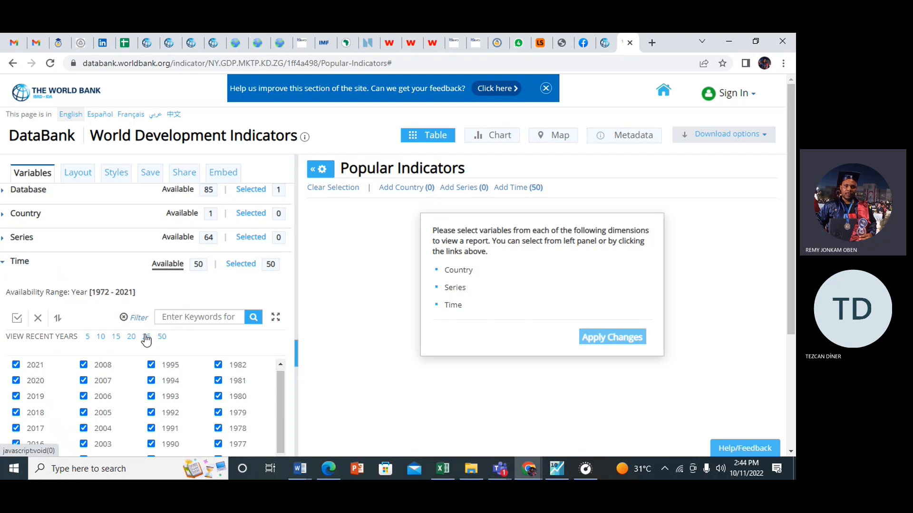
{"action": "left_click", "coordinate": [146, 337]}
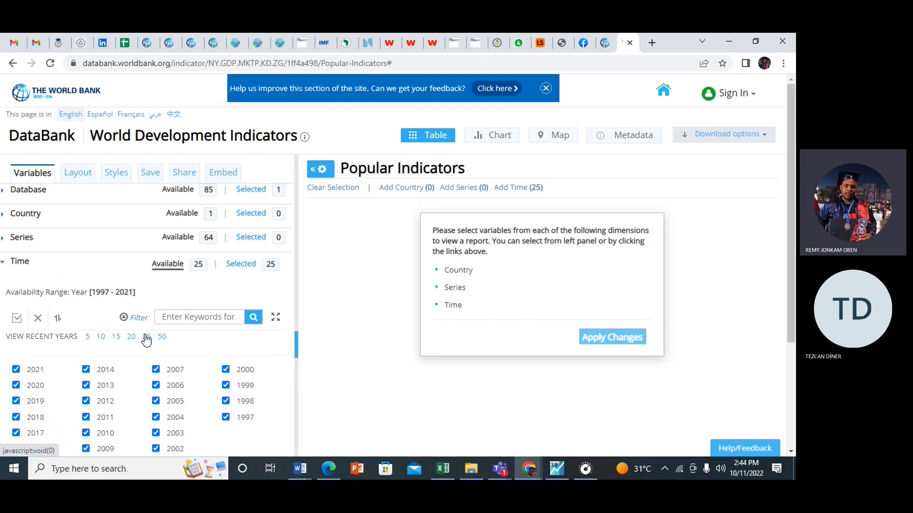
{"action": "left_click", "coordinate": [162, 337]}
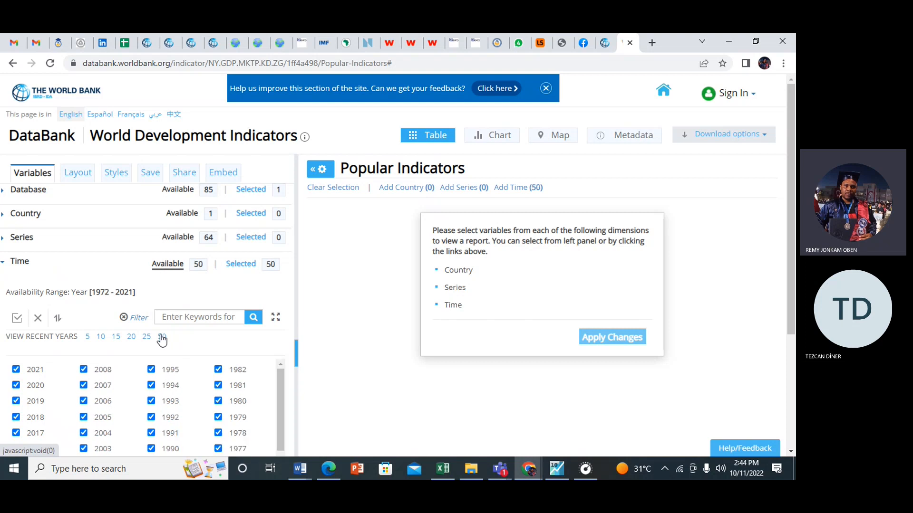
{"action": "left_click", "coordinate": [20, 261]}
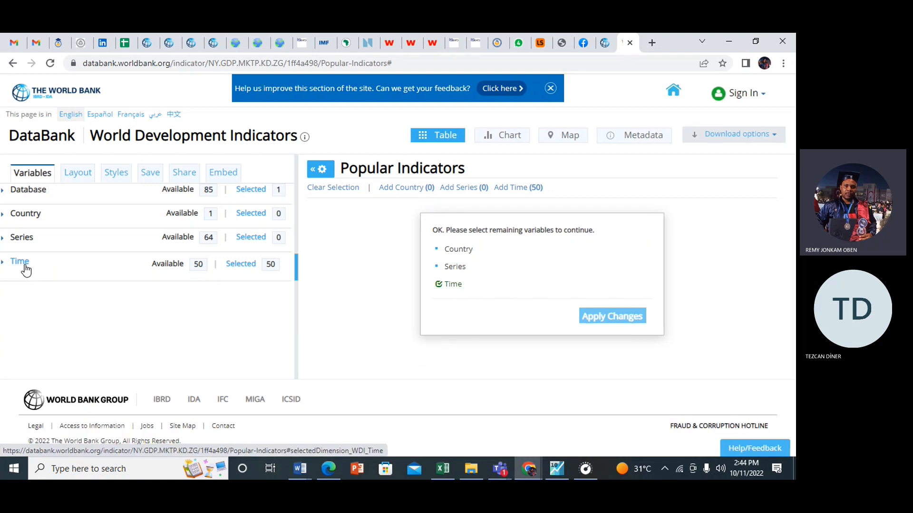
- Search the available countries for "United", select United States and collapse the Country section
{"action": "left_click", "coordinate": [33, 215]}
{"action": "left_click", "coordinate": [151, 262]}
{"action": "key", "text": "BackSpace"}
{"action": "key", "text": "BackSpace"}
{"action": "key", "text": "BackSpace"}
{"action": "key", "text": "BackSpace"}
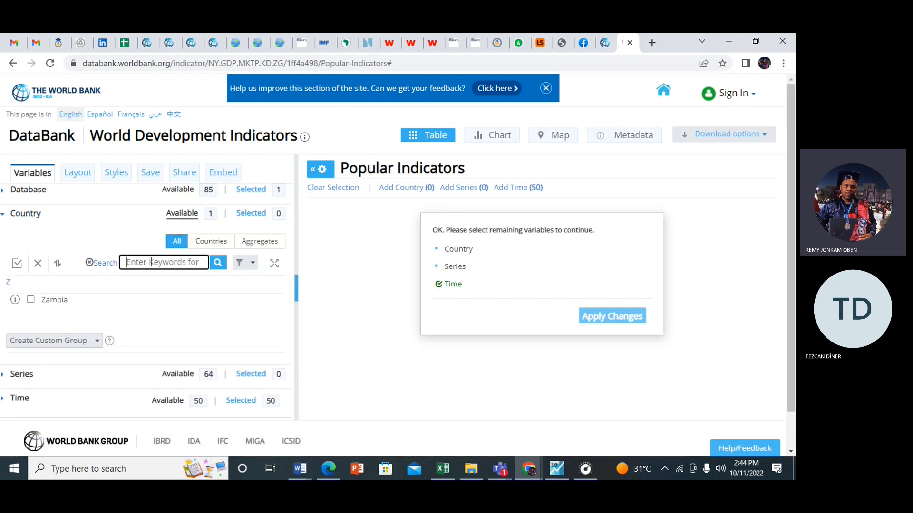
{"action": "type", "text": "U"}
{"action": "type", "text": "s"}
{"action": "type", "text": "nited"}
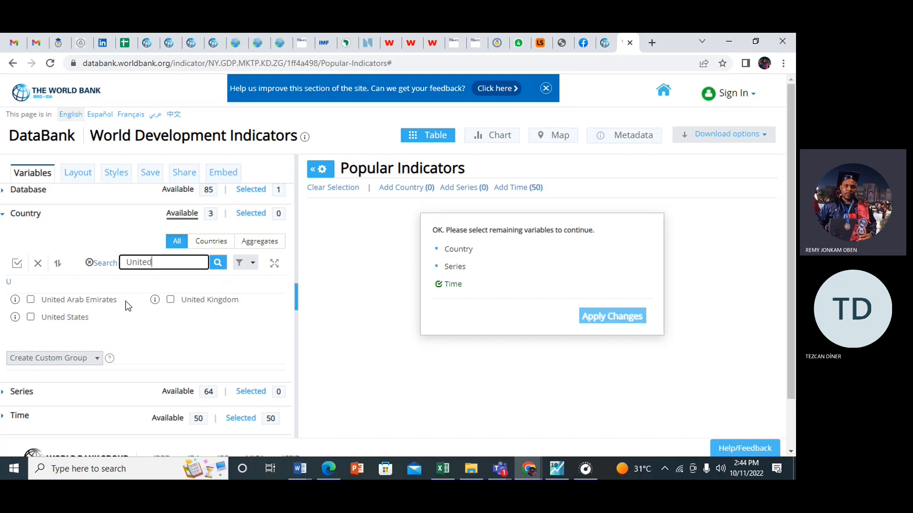
{"action": "left_click", "coordinate": [31, 317]}
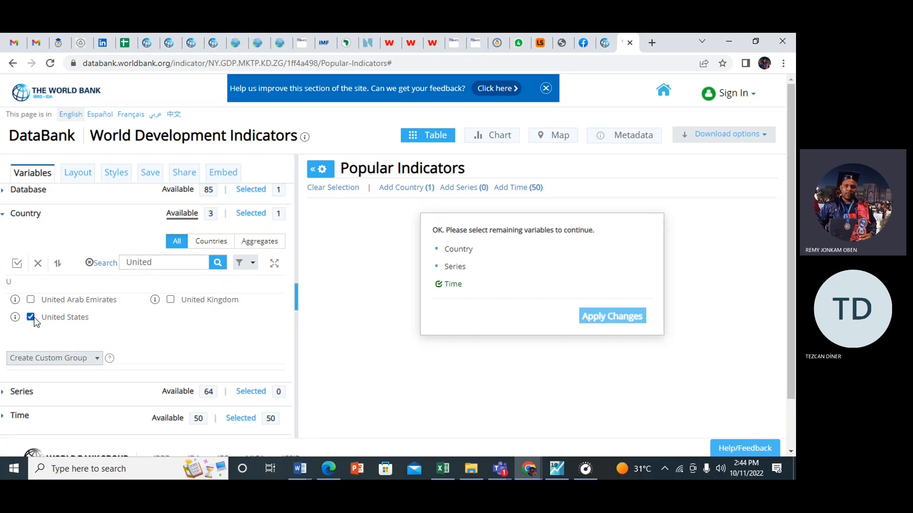
{"action": "left_click", "coordinate": [29, 217]}
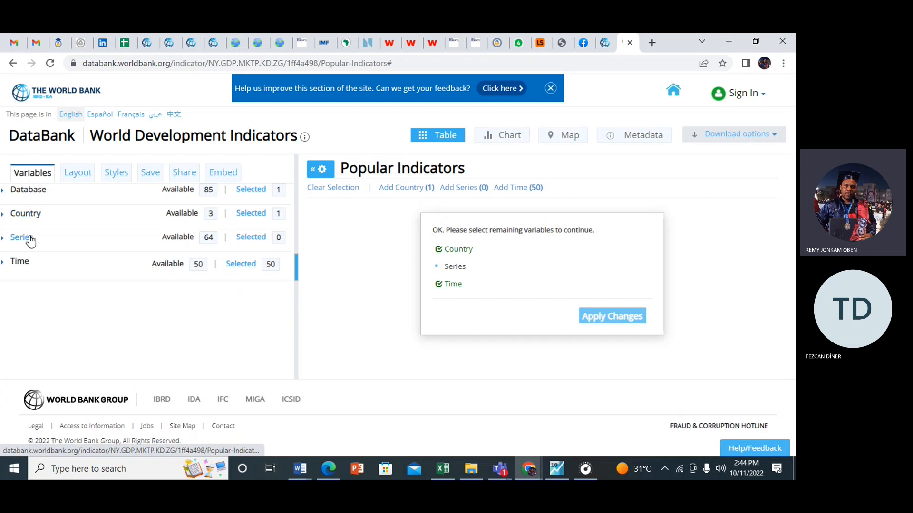
- Search the available series for "gdp" and select GDP (constant 2015 US$)
{"action": "left_click", "coordinate": [28, 238]}
{"action": "left_click", "coordinate": [167, 267]}
{"action": "key", "text": "BackSpace"}
{"action": "key", "text": "BackSpace"}
{"action": "key", "text": "BackSpace"}
{"action": "key", "text": "BackSpace"}
{"action": "key", "text": "BackSpace"}
{"action": "key", "text": "BackSpace"}
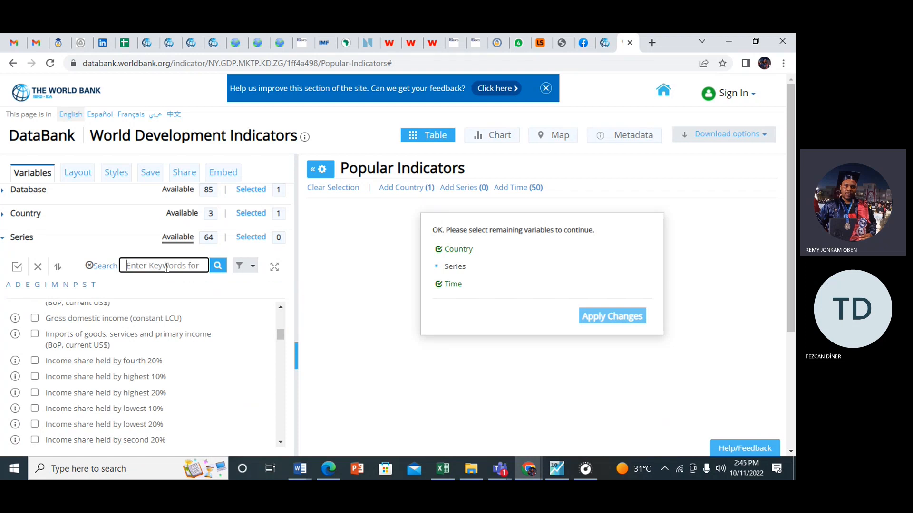
{"action": "type", "text": "gdp"}
{"action": "left_click", "coordinate": [219, 267]}
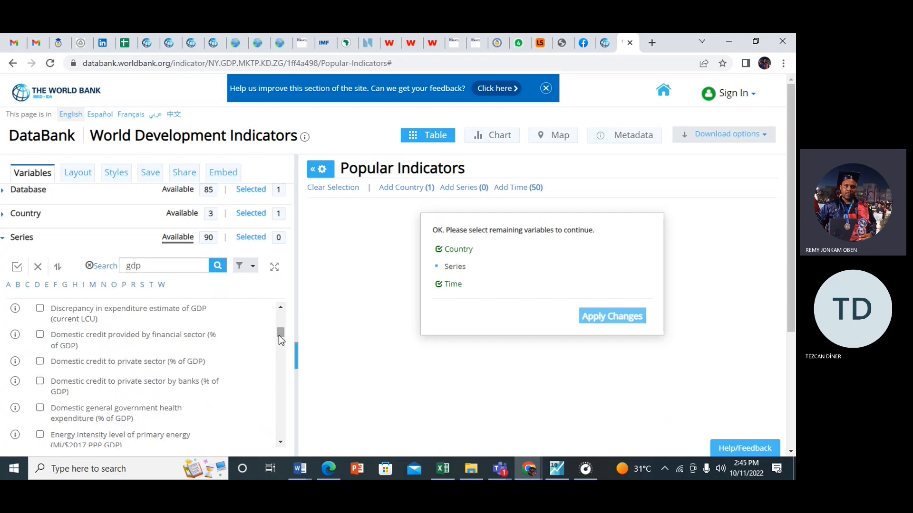
{"action": "scroll", "coordinate": [280, 337], "scroll_direction": "down", "scroll_amount": 4}
{"action": "scroll", "coordinate": [281, 341], "scroll_direction": "down", "scroll_amount": 3}
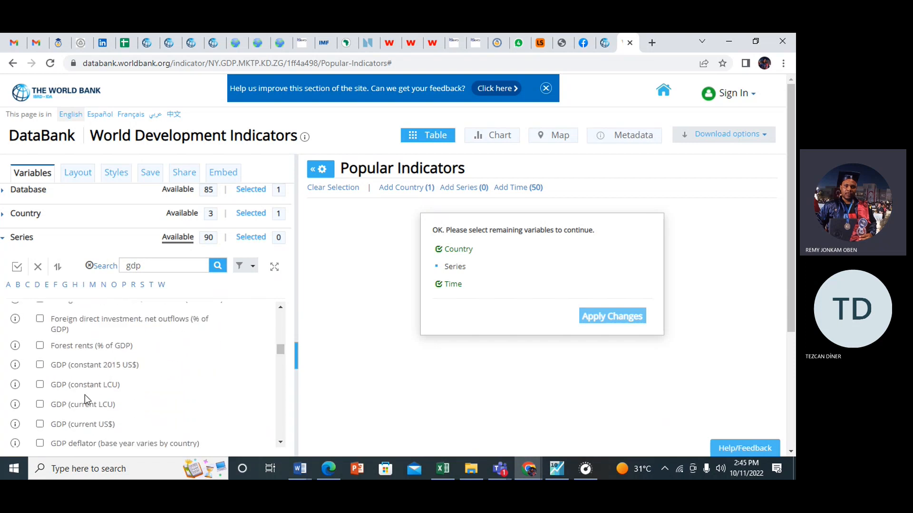
{"action": "left_click", "coordinate": [40, 365]}
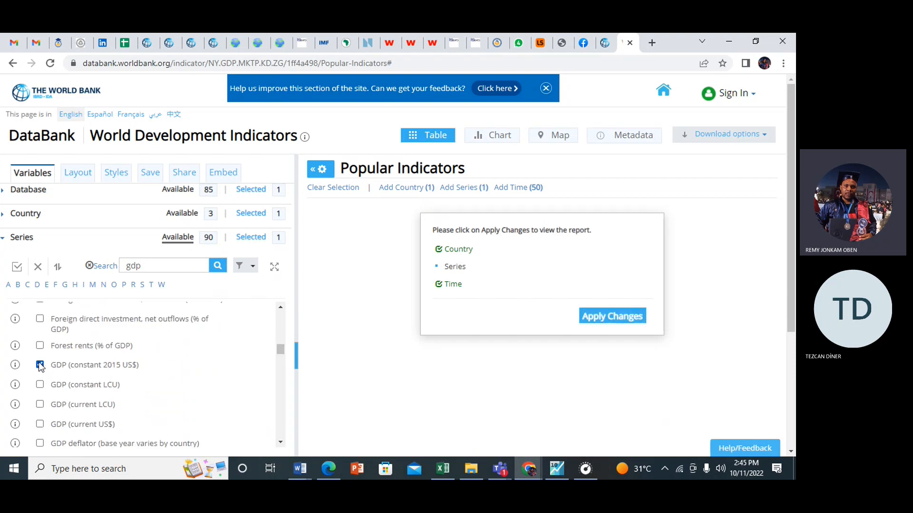
- Search the available series for "gross fixed capita" and add Gross capital formation (% of GDP) to the selection
{"action": "left_click", "coordinate": [158, 265]}
{"action": "key", "text": "BackSpace"}
{"action": "key", "text": "BackSpace"}
{"action": "key", "text": "BackSpace"}
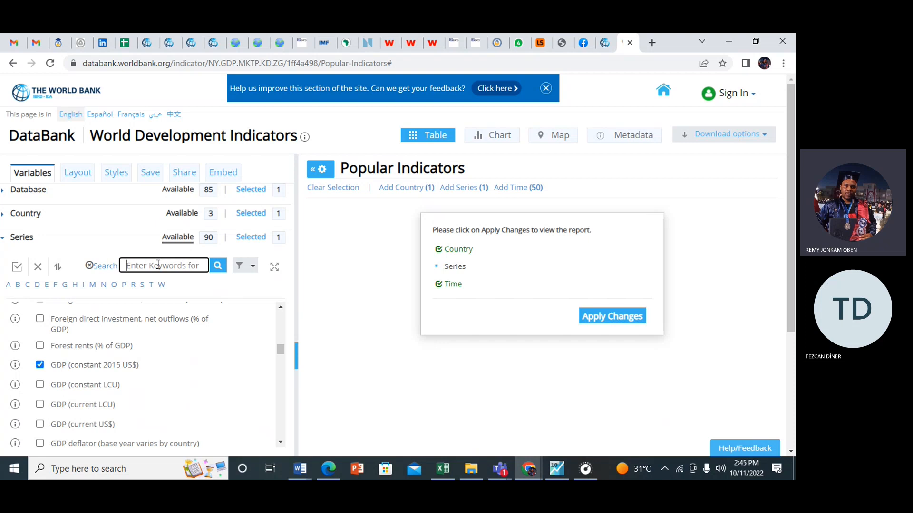
{"action": "type", "text": "gross fixed c"}
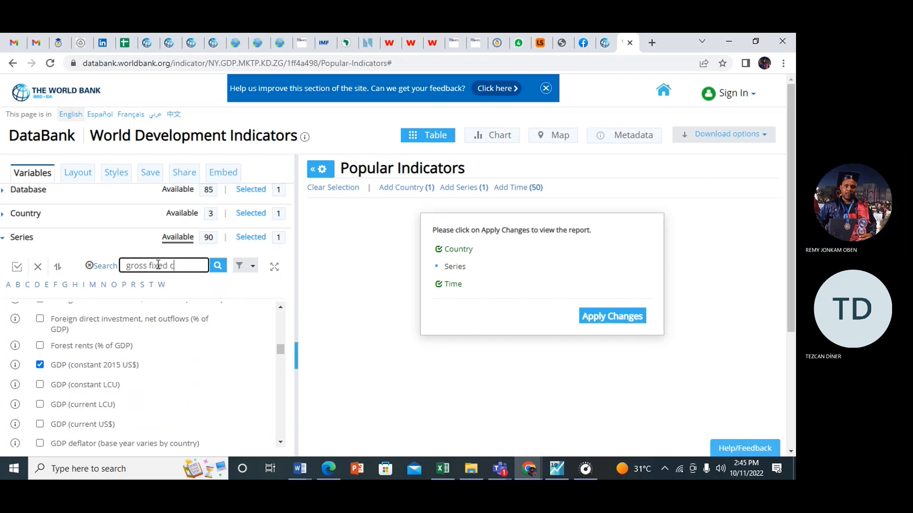
{"action": "type", "text": "apita"}
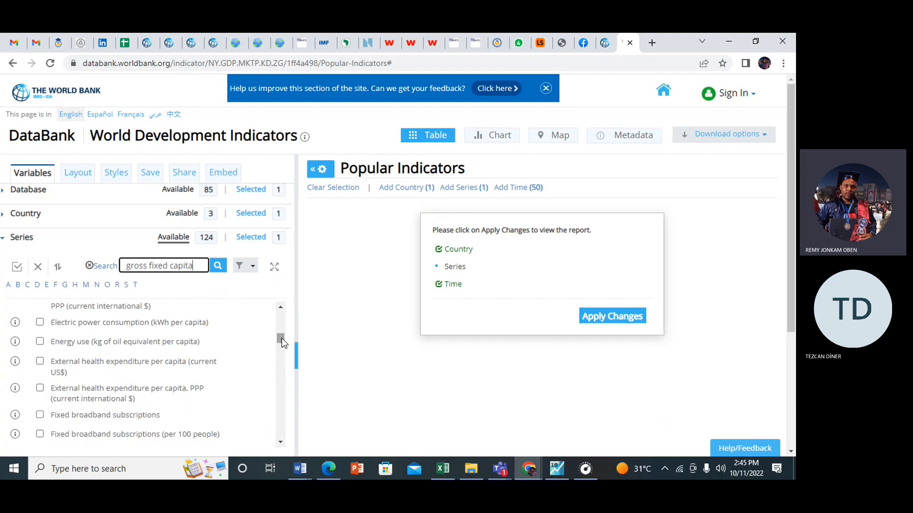
{"action": "left_click_drag", "start_coordinate": [282, 338], "coordinate": [287, 347]}
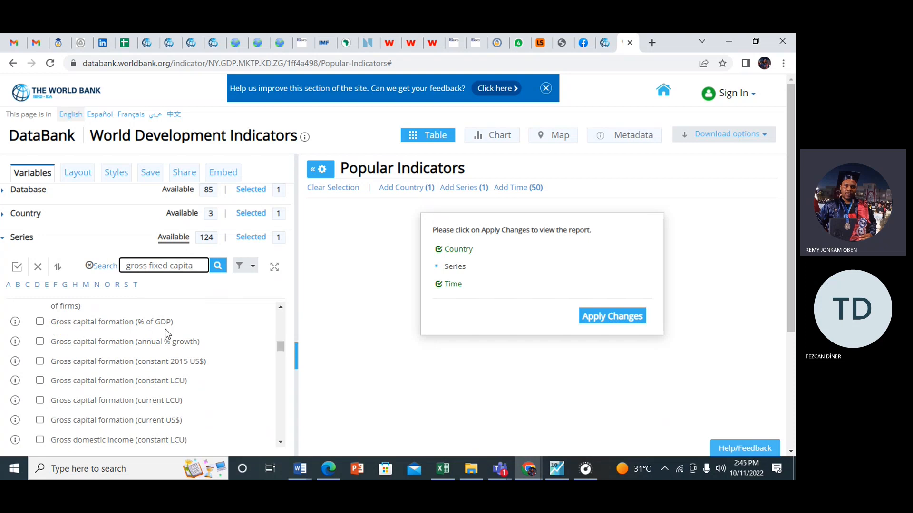
{"action": "left_click", "coordinate": [40, 322]}
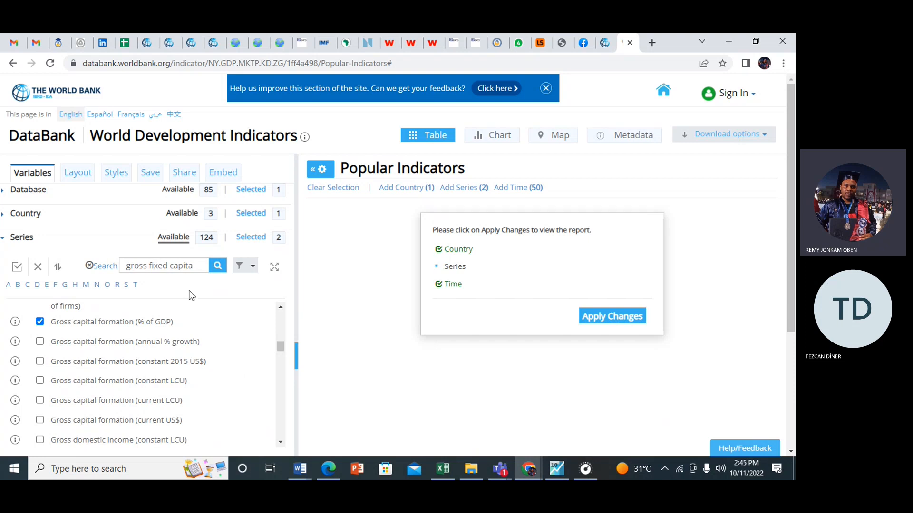
- Replace the series search term with "inflation" and select Inflation, consumer prices (annual %)
{"action": "left_click", "coordinate": [200, 269]}
{"action": "key", "text": "BackSpace"}
{"action": "key", "text": "BackSpace"}
{"action": "key", "text": "BackSpace"}
{"action": "key", "text": "BackSpace"}
{"action": "key", "text": "BackSpace"}
{"action": "key", "text": "BackSpace"}
{"action": "key", "text": "BackSpace"}
{"action": "key", "text": "BackSpace"}
{"action": "key", "text": "BackSpace"}
{"action": "key", "text": "BackSpace"}
{"action": "key", "text": "BackSpace"}
{"action": "key", "text": "BackSpace"}
{"action": "key", "text": "BackSpace"}
{"action": "key", "text": "BackSpace"}
{"action": "key", "text": "BackSpace"}
{"action": "key", "text": "BackSpace"}
{"action": "key", "text": "BackSpace"}
{"action": "key", "text": "BackSpace"}
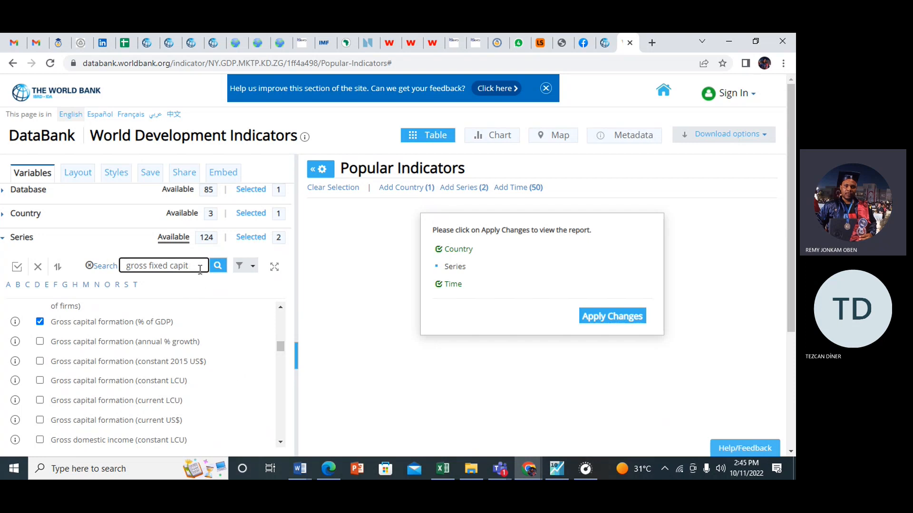
{"action": "type", "text": "income"}
{"action": "key", "text": "BackSpace"}
{"action": "key", "text": "BackSpace"}
{"action": "key", "text": "BackSpace"}
{"action": "key", "text": "BackSpace"}
{"action": "type", "text": "flation"}
{"action": "key", "text": "Return"}
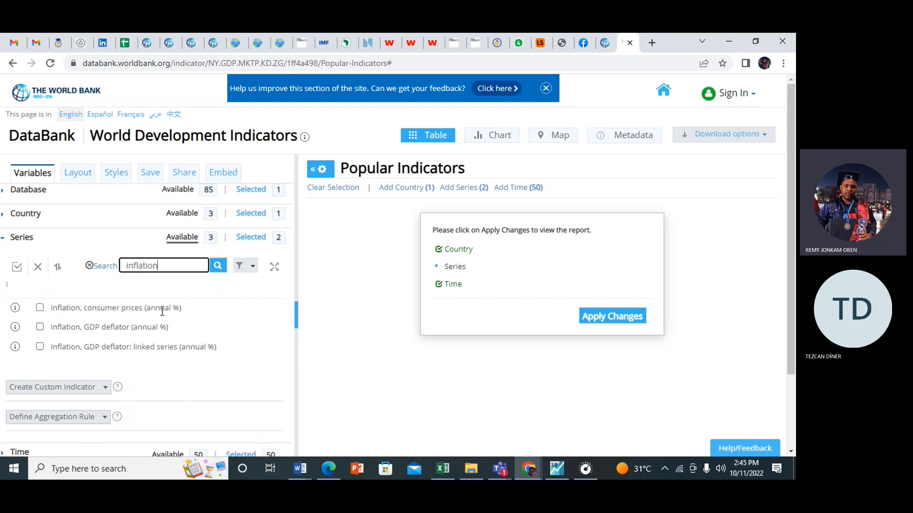
{"action": "left_click", "coordinate": [40, 308]}
- Change the series search term to "income" and run the search on the available indicators
{"action": "key", "text": "BackSpace"}
{"action": "key", "text": "BackSpace"}
{"action": "key", "text": "BackSpace"}
{"action": "key", "text": "BackSpace"}
{"action": "key", "text": "BackSpace"}
{"action": "key", "text": "BackSpace"}
{"action": "type", "text": "come"}
{"action": "left_click", "coordinate": [218, 266]}
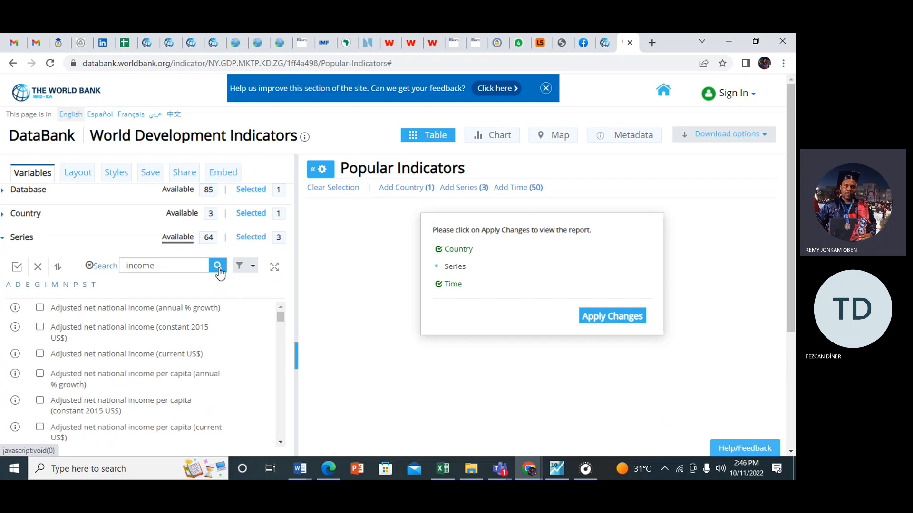
- Look through the available series matching "income" down to the end of the list to find a suitable indicator
{"action": "left_click", "coordinate": [281, 441]}
{"action": "left_click", "coordinate": [281, 442]}
{"action": "left_click", "coordinate": [281, 441]}
{"action": "left_click", "coordinate": [281, 442]}
{"action": "left_click", "coordinate": [280, 442]}
{"action": "left_click", "coordinate": [281, 442]}
{"action": "left_click", "coordinate": [281, 442]}
{"action": "left_click", "coordinate": [281, 441]}
{"action": "left_click", "coordinate": [281, 442]}
{"action": "left_click", "coordinate": [281, 441]}
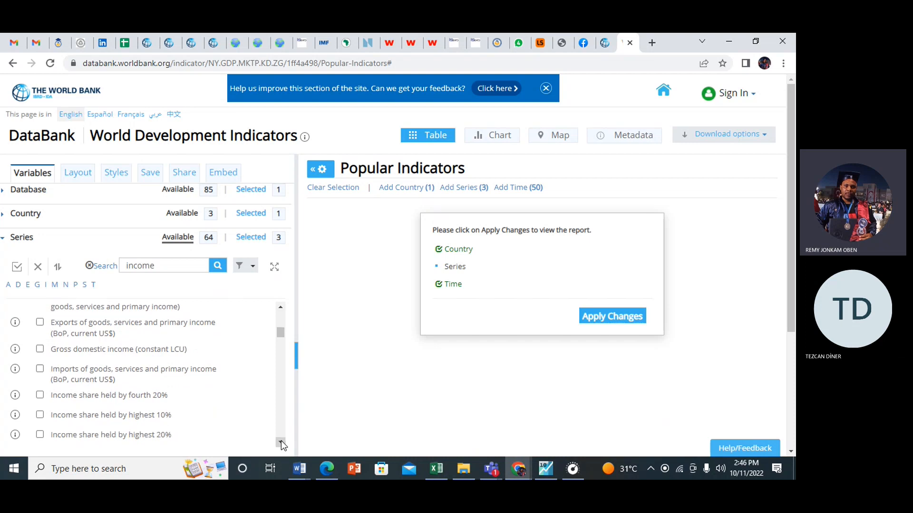
{"action": "left_click", "coordinate": [281, 442]}
{"action": "left_click", "coordinate": [281, 441]}
{"action": "left_click", "coordinate": [281, 441]}
{"action": "left_click", "coordinate": [281, 442]}
{"action": "left_click", "coordinate": [281, 441]}
{"action": "left_click", "coordinate": [281, 441]}
{"action": "left_click", "coordinate": [281, 442]}
{"action": "left_click", "coordinate": [281, 442]}
{"action": "left_click", "coordinate": [281, 442]}
{"action": "left_click", "coordinate": [281, 442]}
{"action": "left_click", "coordinate": [281, 442]}
{"action": "left_click", "coordinate": [281, 442]}
{"action": "left_click", "coordinate": [281, 442]}
{"action": "left_click", "coordinate": [281, 442]}
{"action": "left_click", "coordinate": [281, 441]}
{"action": "left_click", "coordinate": [281, 441]}
{"action": "left_click", "coordinate": [281, 441]}
{"action": "left_click", "coordinate": [281, 441]}
{"action": "left_click", "coordinate": [281, 441]}
{"action": "left_click", "coordinate": [281, 442]}
{"action": "left_click", "coordinate": [281, 441]}
{"action": "left_click", "coordinate": [280, 442]}
{"action": "left_click", "coordinate": [281, 442]}
{"action": "left_click", "coordinate": [281, 441]}
{"action": "left_click", "coordinate": [281, 442]}
{"action": "left_click", "coordinate": [281, 442]}
{"action": "left_click", "coordinate": [281, 442]}
{"action": "left_click", "coordinate": [281, 441]}
{"action": "left_click", "coordinate": [281, 441]}
{"action": "left_click", "coordinate": [281, 441]}
{"action": "left_click", "coordinate": [281, 442]}
{"action": "left_click", "coordinate": [281, 442]}
{"action": "left_click", "coordinate": [281, 441]}
{"action": "left_click", "coordinate": [281, 442]}
{"action": "left_click", "coordinate": [281, 441]}
{"action": "left_click", "coordinate": [281, 441]}
{"action": "left_click", "coordinate": [280, 441]}
{"action": "left_click", "coordinate": [281, 442]}
{"action": "left_click", "coordinate": [280, 442]}
{"action": "left_click", "coordinate": [281, 442]}
{"action": "left_click", "coordinate": [280, 441]}
{"action": "left_click", "coordinate": [281, 441]}
{"action": "left_click", "coordinate": [281, 441]}
{"action": "left_click", "coordinate": [281, 441]}
{"action": "left_click", "coordinate": [281, 442]}
{"action": "left_click", "coordinate": [281, 442]}
{"action": "left_click", "coordinate": [281, 441]}
{"action": "left_click", "coordinate": [281, 442]}
{"action": "left_click", "coordinate": [281, 442]}
{"action": "left_click", "coordinate": [281, 441]}
{"action": "left_click", "coordinate": [281, 442]}
{"action": "left_click", "coordinate": [281, 442]}
{"action": "left_click", "coordinate": [281, 442]}
{"action": "left_click", "coordinate": [281, 441]}
{"action": "left_click", "coordinate": [281, 442]}
{"action": "left_click", "coordinate": [280, 442]}
{"action": "left_click", "coordinate": [281, 442]}
{"action": "left_click", "coordinate": [280, 441]}
{"action": "left_click", "coordinate": [281, 441]}
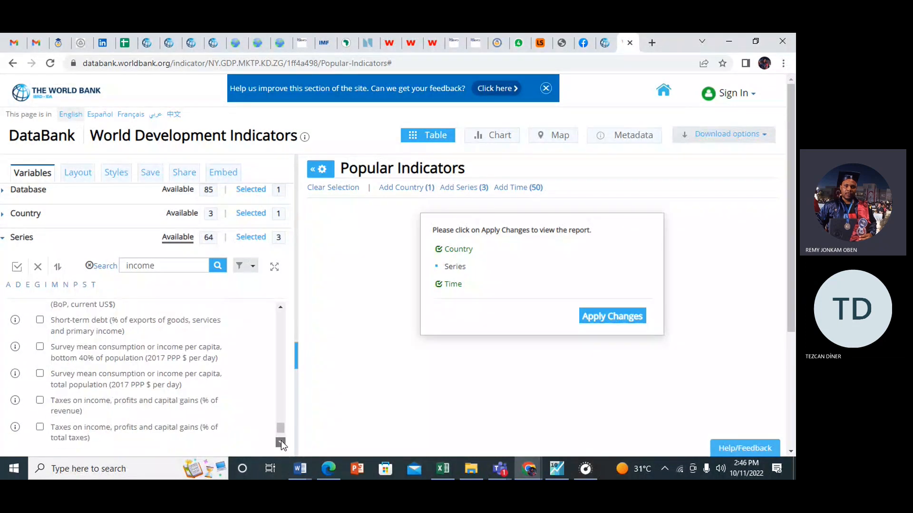
{"action": "left_click", "coordinate": [281, 442]}
{"action": "left_click", "coordinate": [281, 442]}
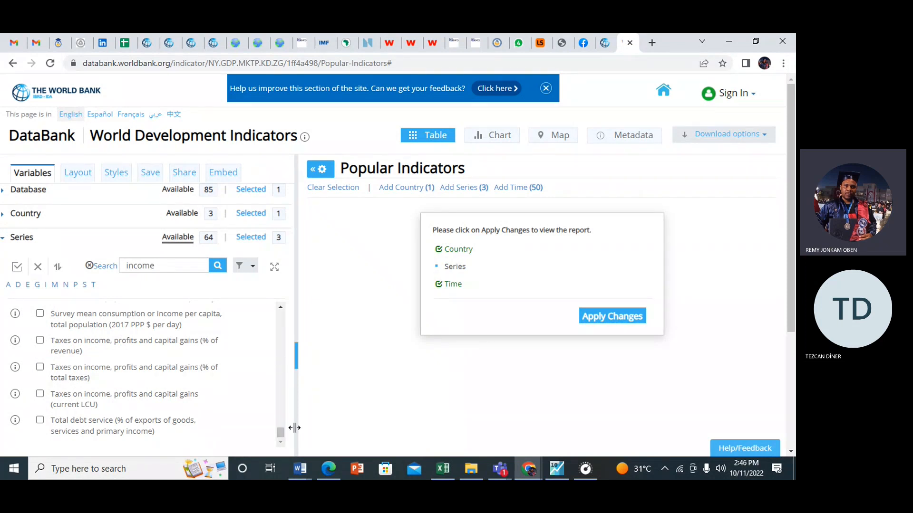
- Add Adjusted net national income (constant 2015 US$) to the selected series and collapse the Series section
{"action": "left_click_drag", "start_coordinate": [281, 436], "coordinate": [280, 325]}
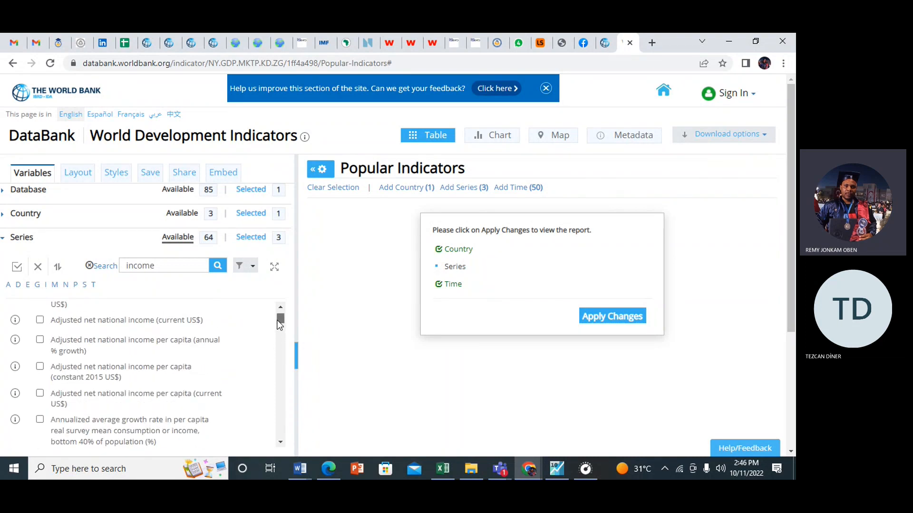
{"action": "left_click_drag", "start_coordinate": [279, 325], "coordinate": [280, 322]}
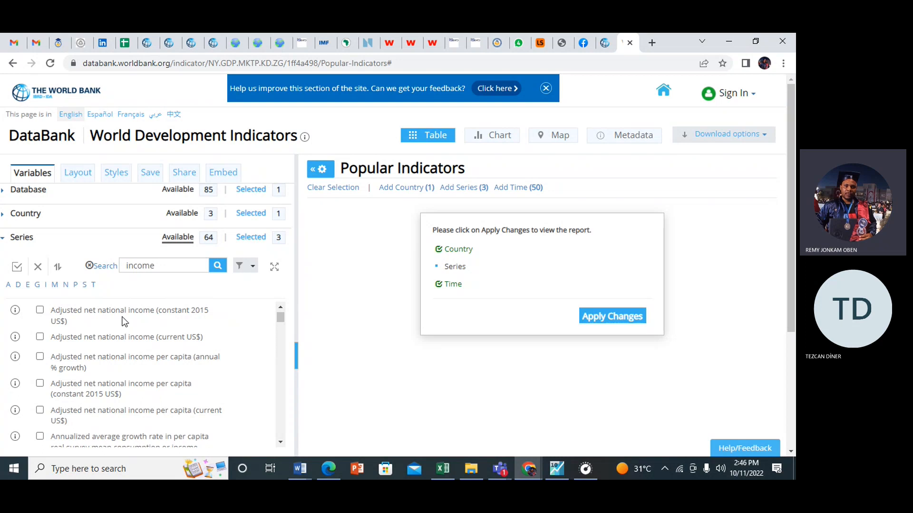
{"action": "left_click", "coordinate": [40, 310]}
{"action": "left_click", "coordinate": [30, 238]}
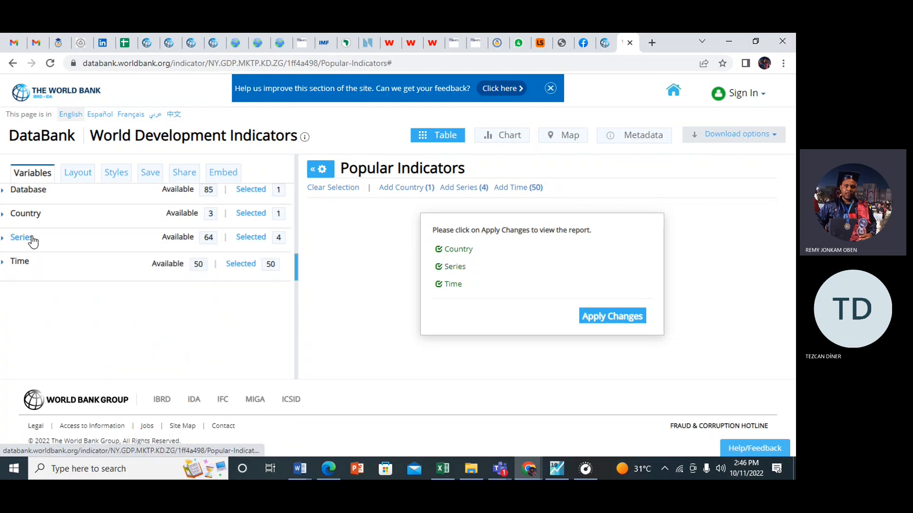
- Check the selected years under Time and apply the changes to generate the report
{"action": "left_click", "coordinate": [24, 262]}
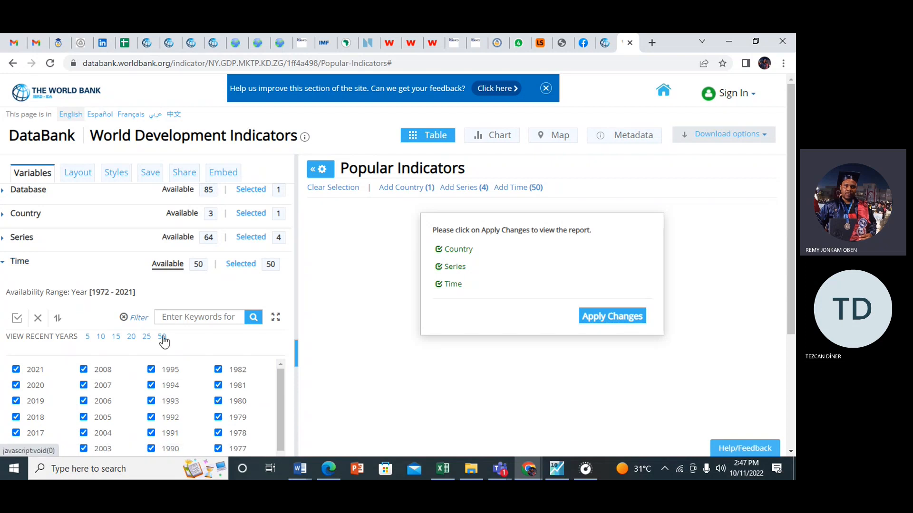
{"action": "left_click", "coordinate": [27, 267]}
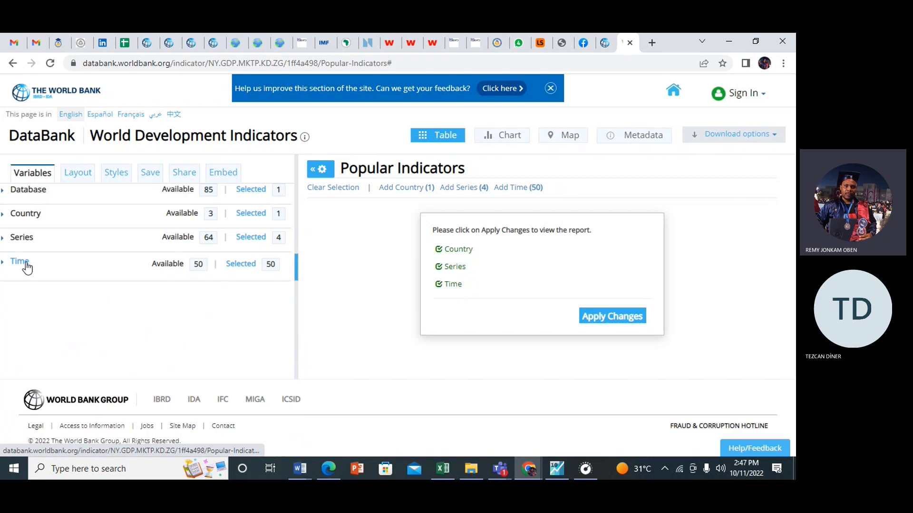
{"action": "left_click", "coordinate": [611, 315]}
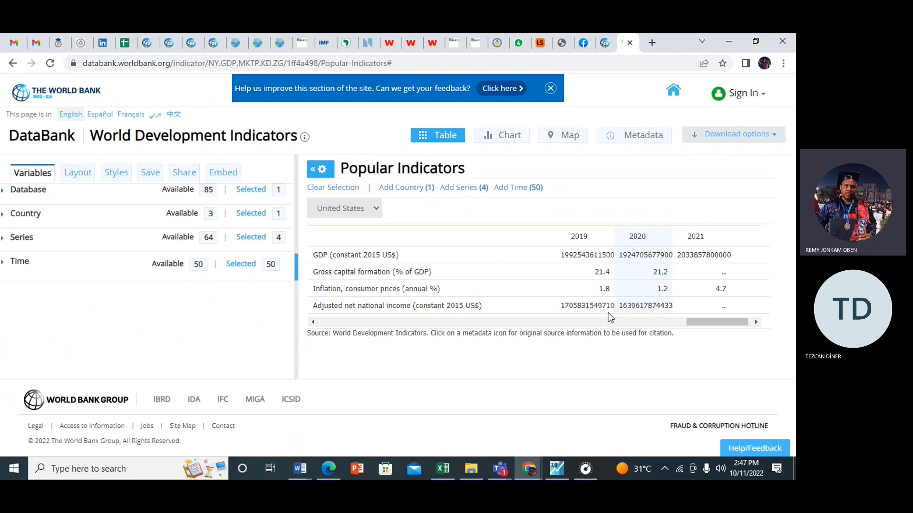
- Download the report in Excel format and open the downloaded Popular Indicators workbook
{"action": "left_click", "coordinate": [771, 138]}
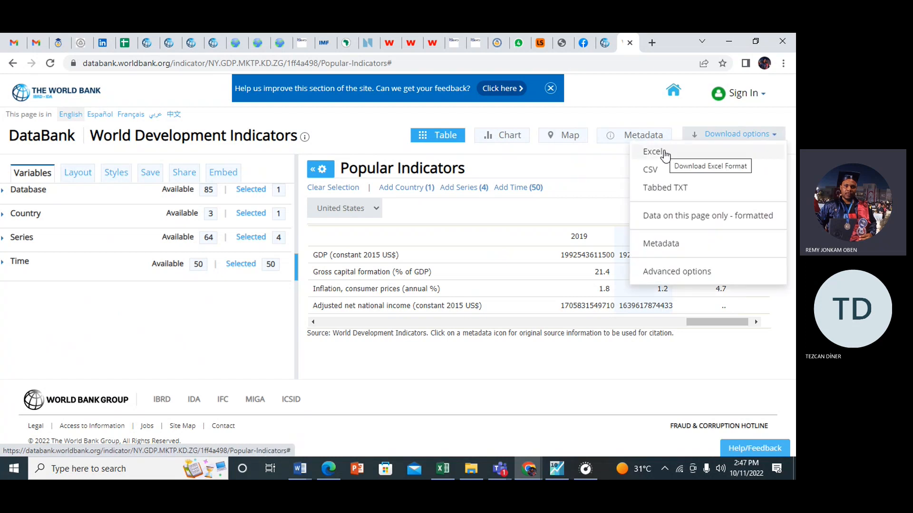
{"action": "left_click", "coordinate": [664, 153]}
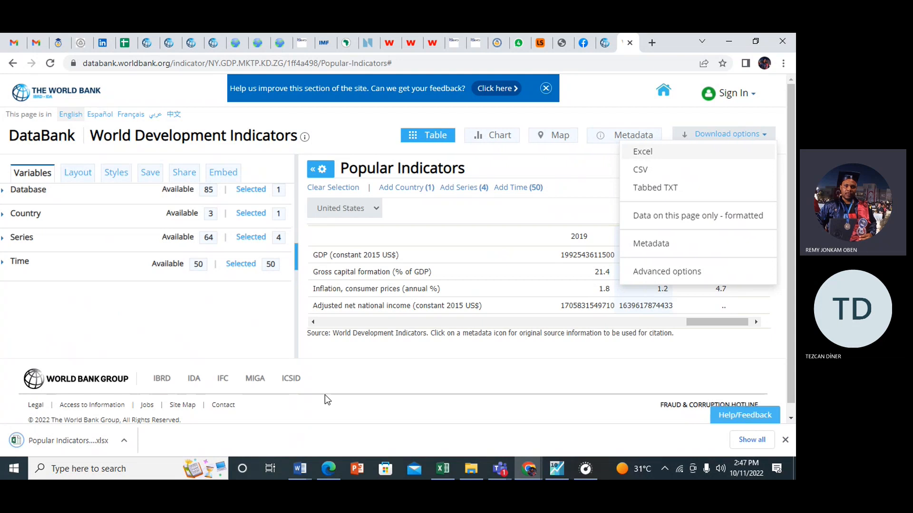
{"action": "left_click", "coordinate": [337, 378]}
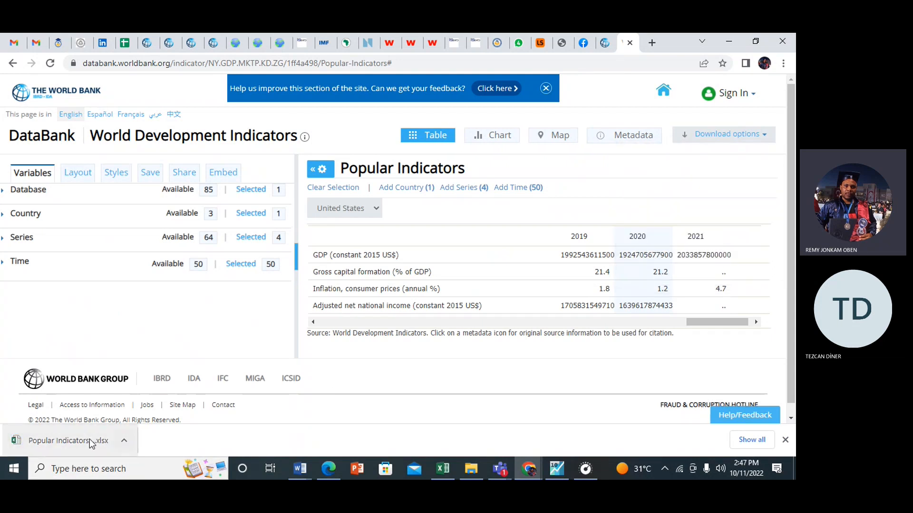
{"action": "left_click", "coordinate": [72, 442]}
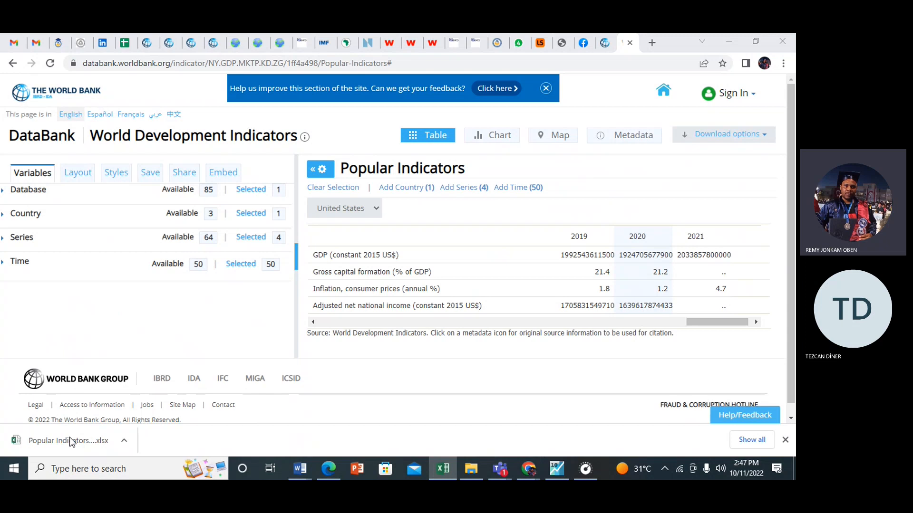
{"action": "left_click", "coordinate": [93, 440]}
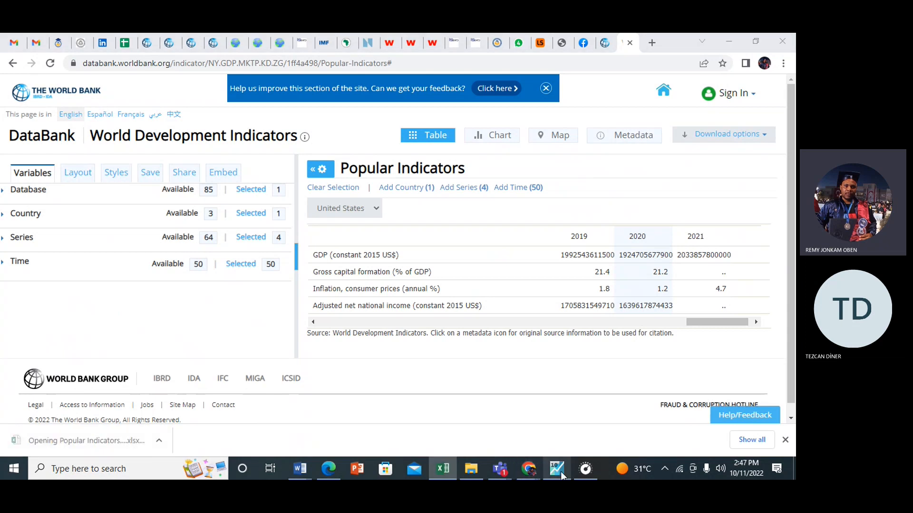
- Close EViews, deleting all untitled objects and discarding the changes to the untitled workfile
{"action": "mouse_move", "coordinate": [560, 471]}
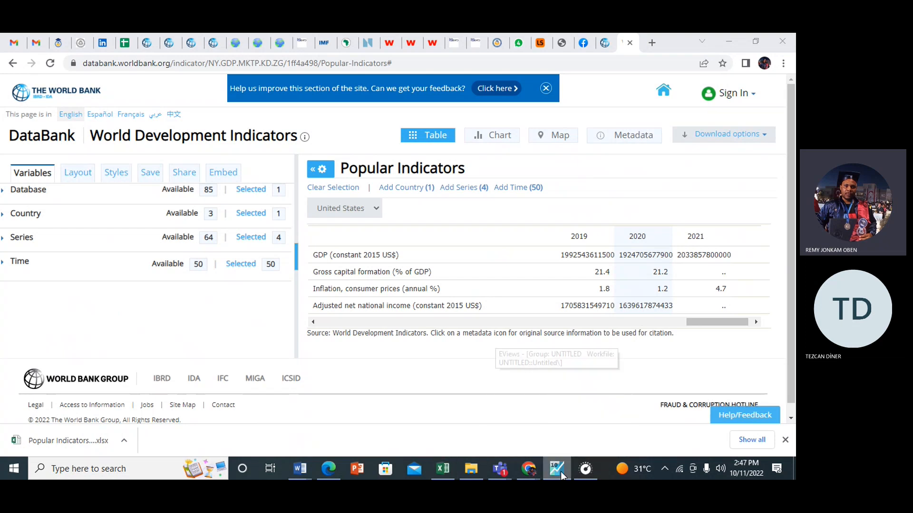
{"action": "right_click", "coordinate": [560, 471]}
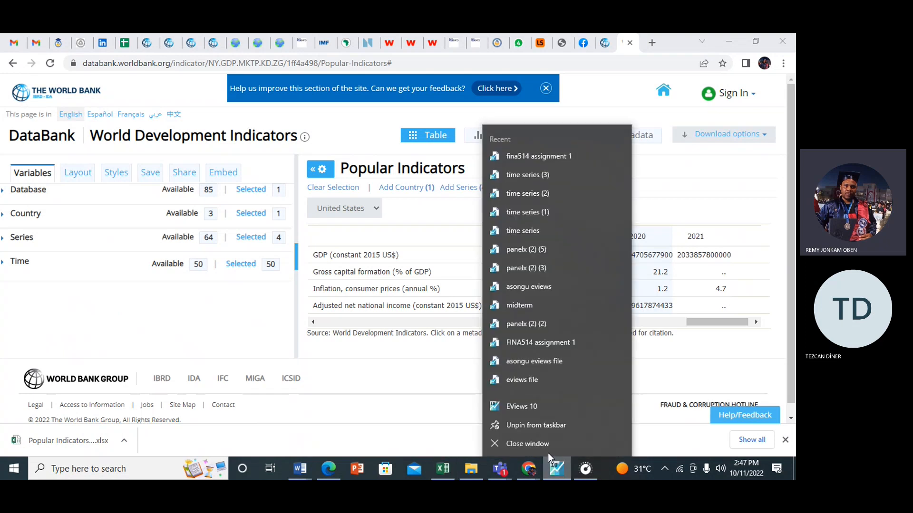
{"action": "left_click", "coordinate": [545, 448]}
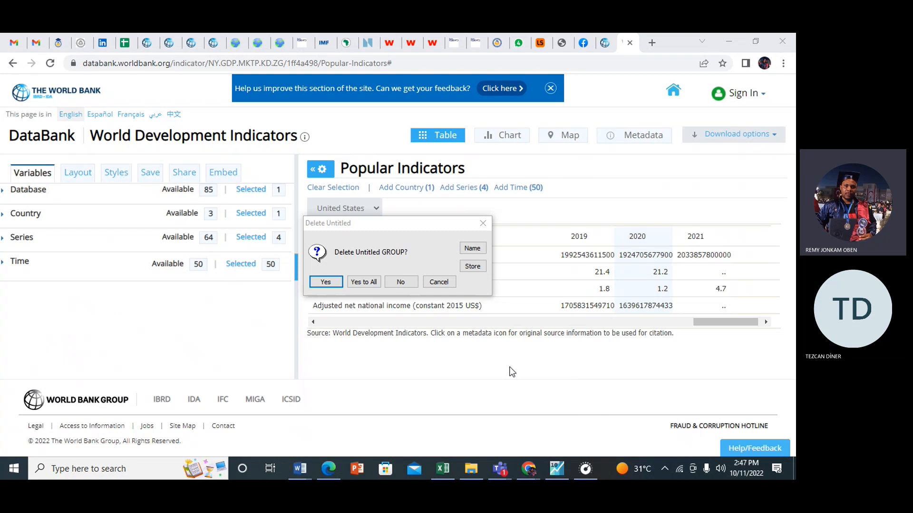
{"action": "left_click", "coordinate": [375, 281]}
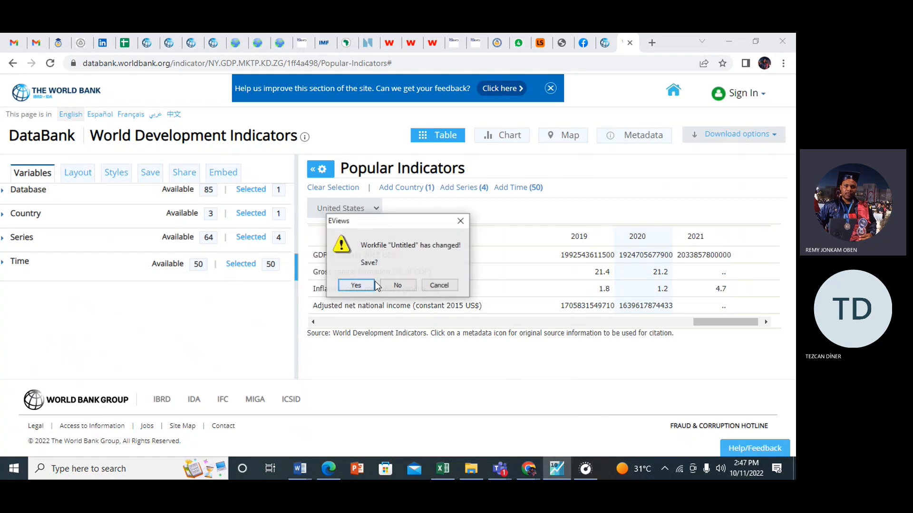
{"action": "left_click", "coordinate": [395, 286]}
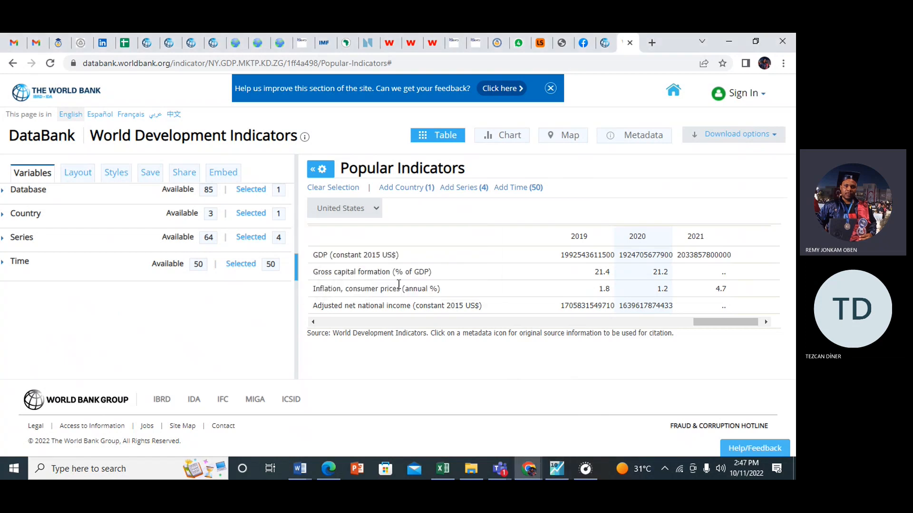
- Download the United States report once more in Excel format
{"action": "mouse_move", "coordinate": [441, 470]}
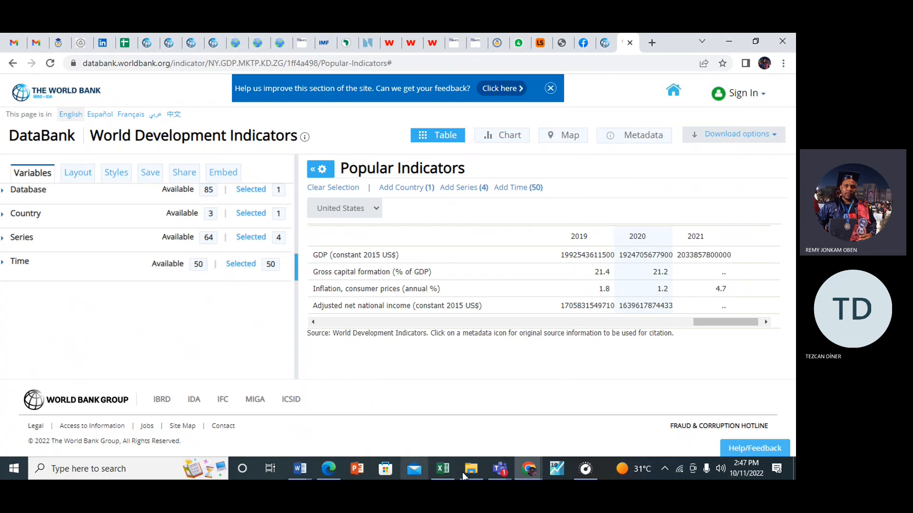
{"action": "mouse_move", "coordinate": [530, 478]}
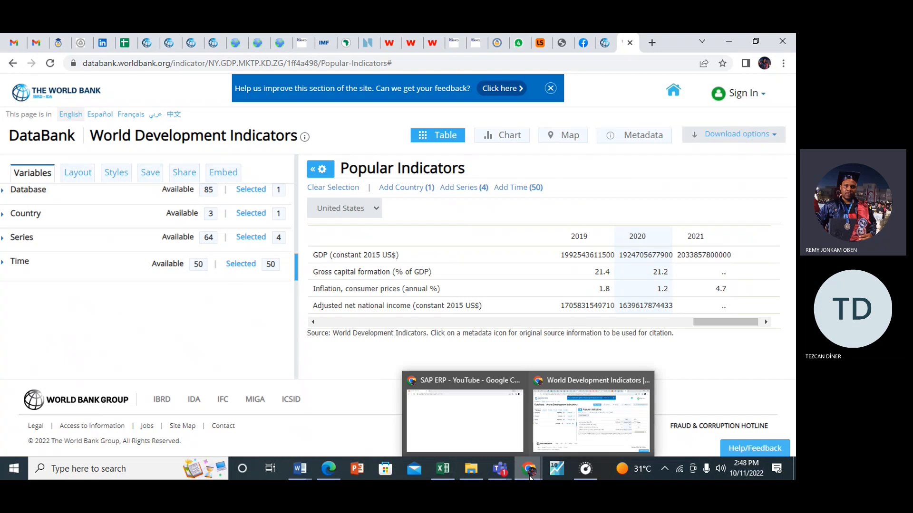
{"action": "left_click", "coordinate": [772, 140]}
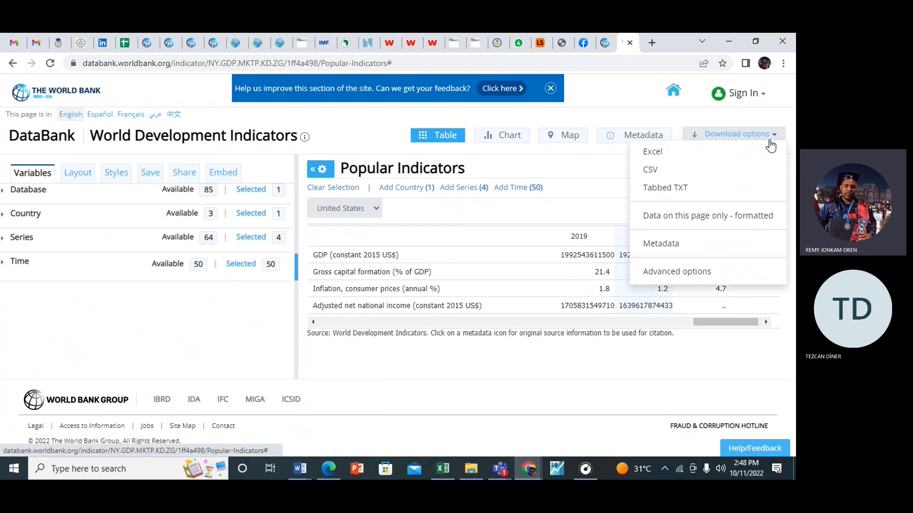
{"action": "left_click", "coordinate": [674, 153]}
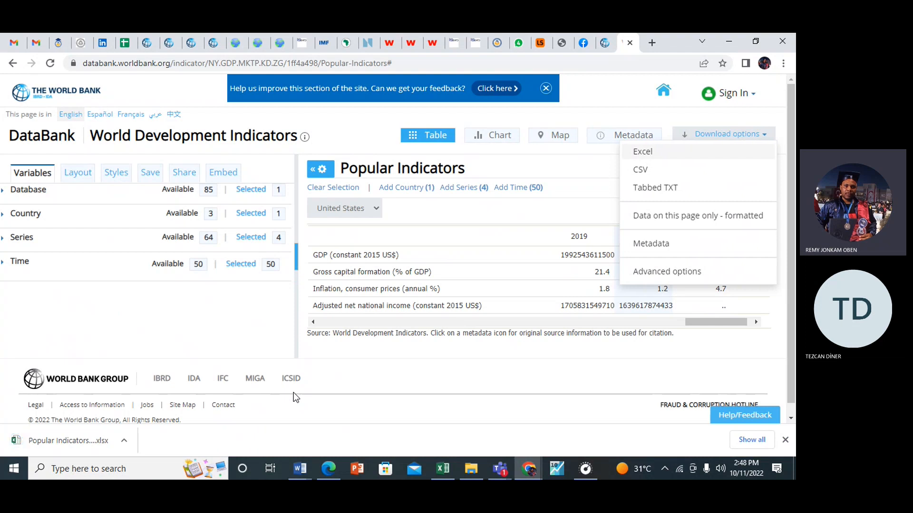
- Try to open the newly downloaded Popular Indicators workbook from the browser's downloads
{"action": "left_click", "coordinate": [85, 442]}
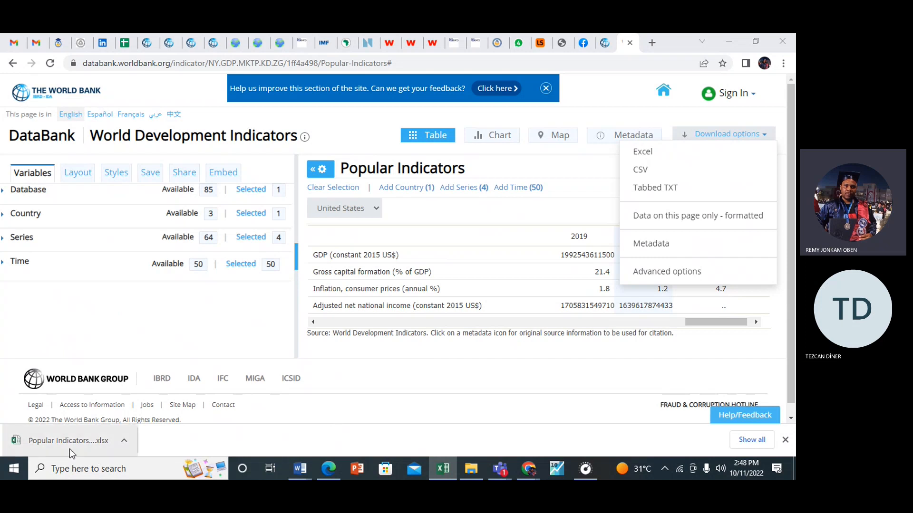
{"action": "left_click", "coordinate": [72, 441]}
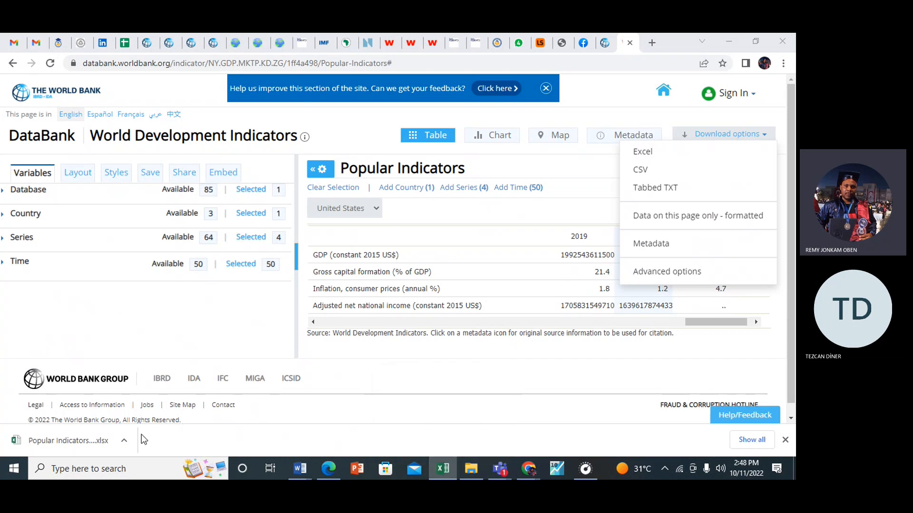
{"action": "left_click", "coordinate": [126, 441]}
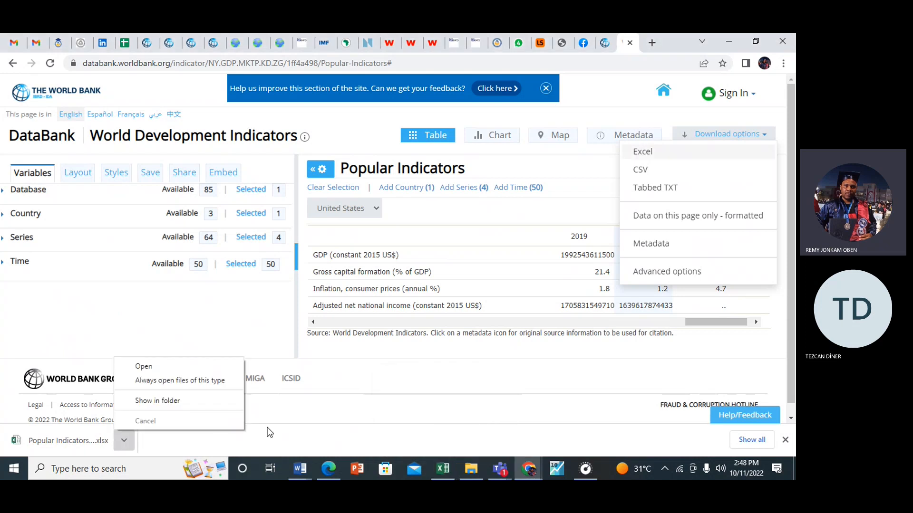
{"action": "left_click", "coordinate": [74, 450]}
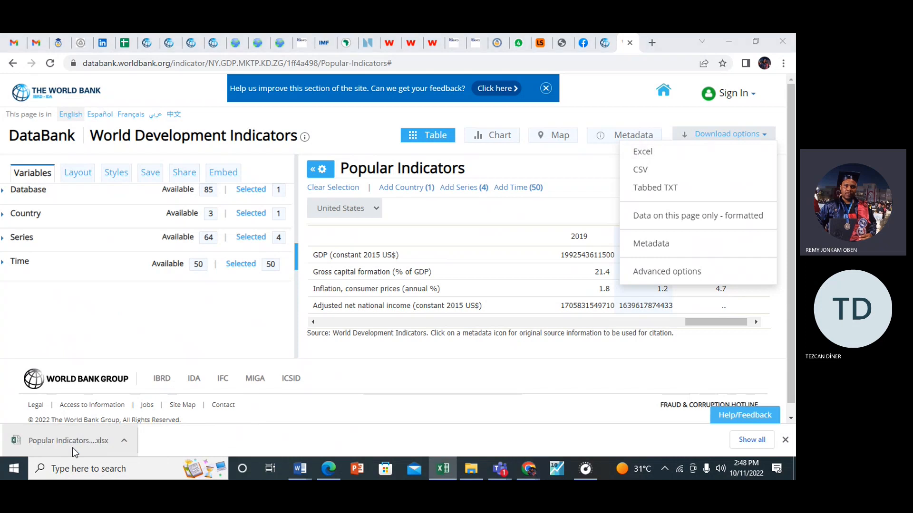
{"action": "left_click", "coordinate": [64, 438]}
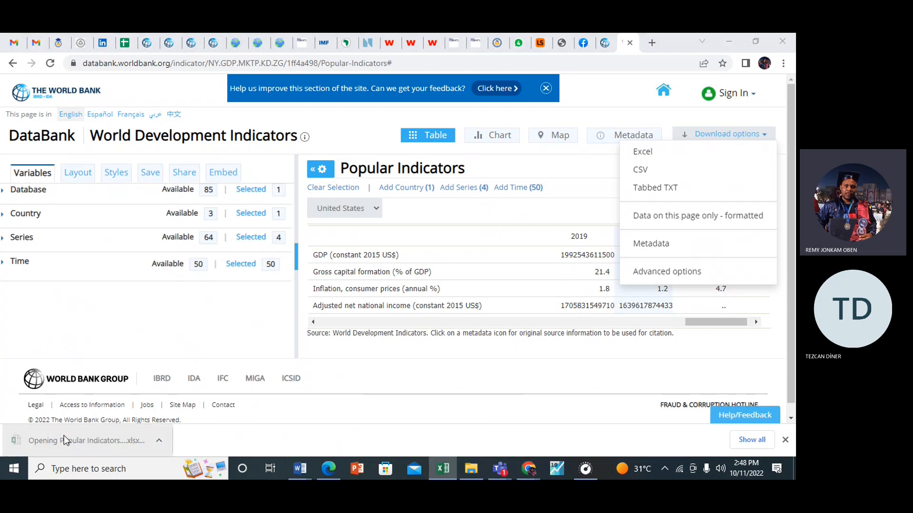
{"action": "left_click", "coordinate": [479, 405]}
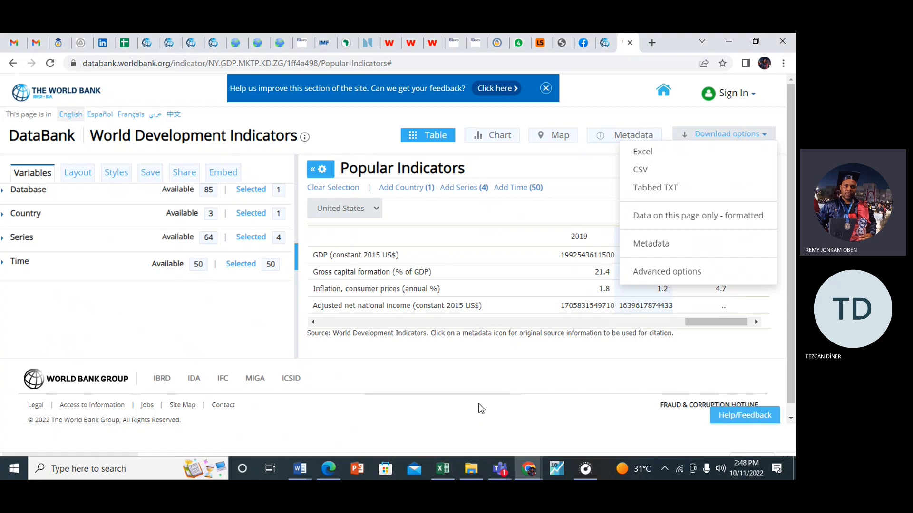
- Open the Popular Indicators (14) workbook from the Downloads folder, closing the folder window and minimizing the browser
{"action": "mouse_move", "coordinate": [470, 475]}
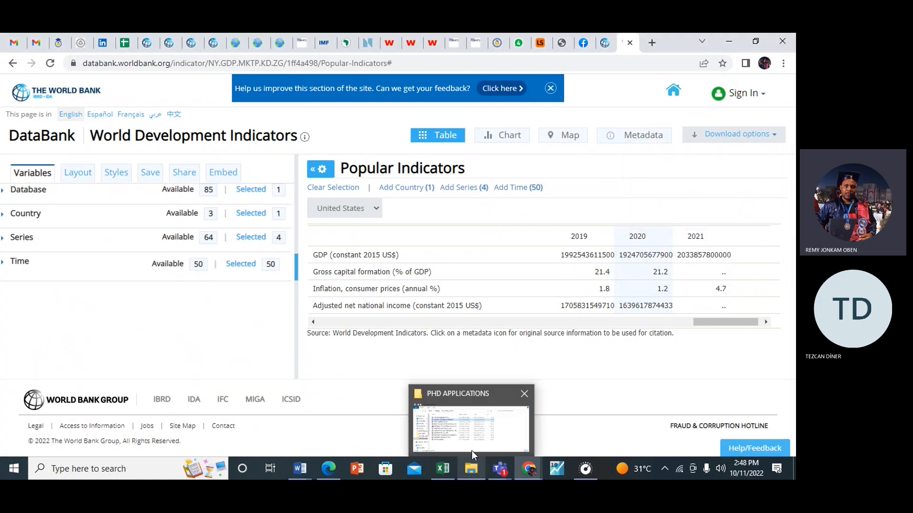
{"action": "left_click", "coordinate": [470, 441]}
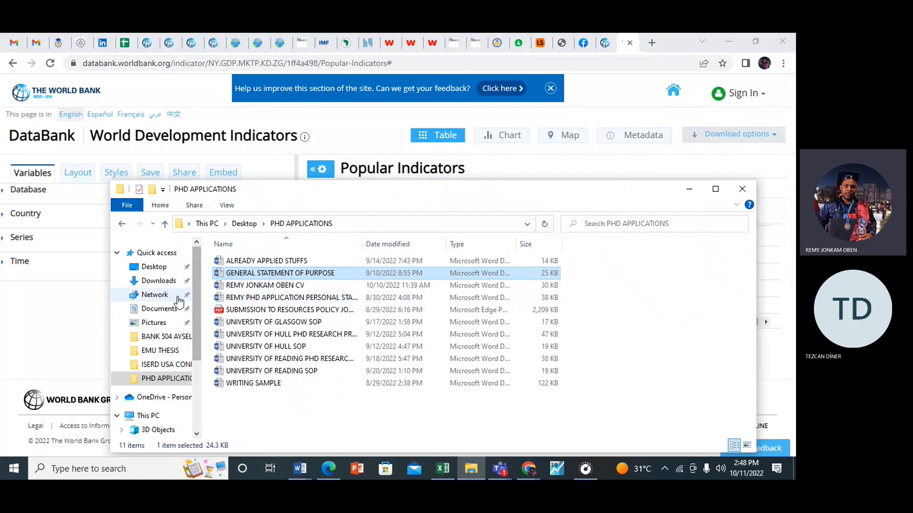
{"action": "left_click", "coordinate": [159, 281]}
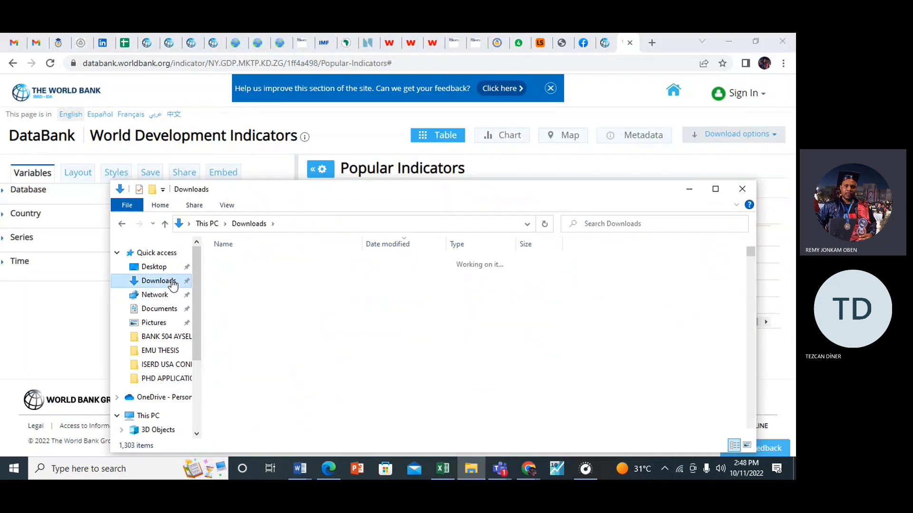
{"action": "left_click", "coordinate": [280, 279]}
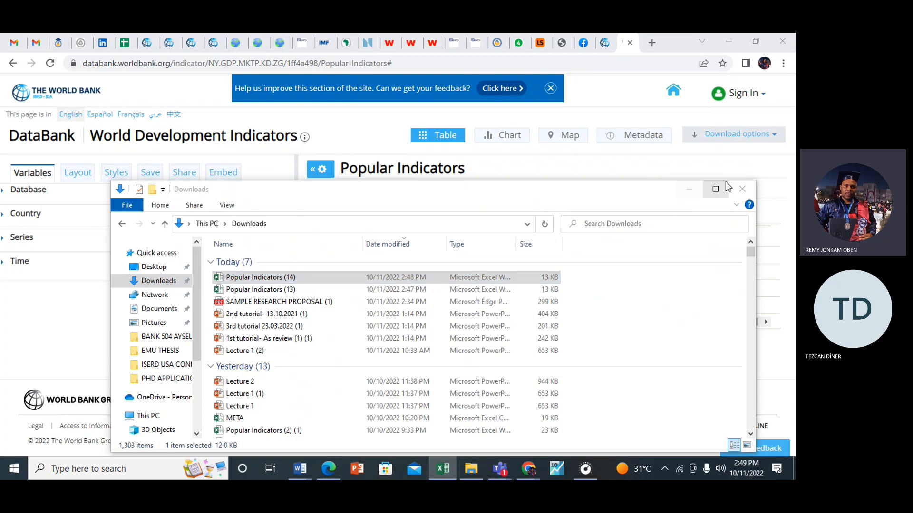
{"action": "left_click", "coordinate": [742, 189]}
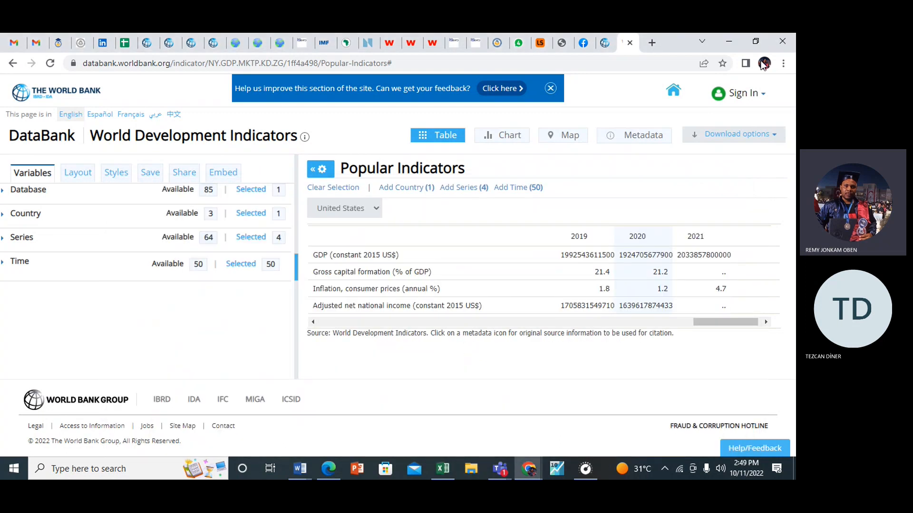
{"action": "left_click", "coordinate": [732, 38]}
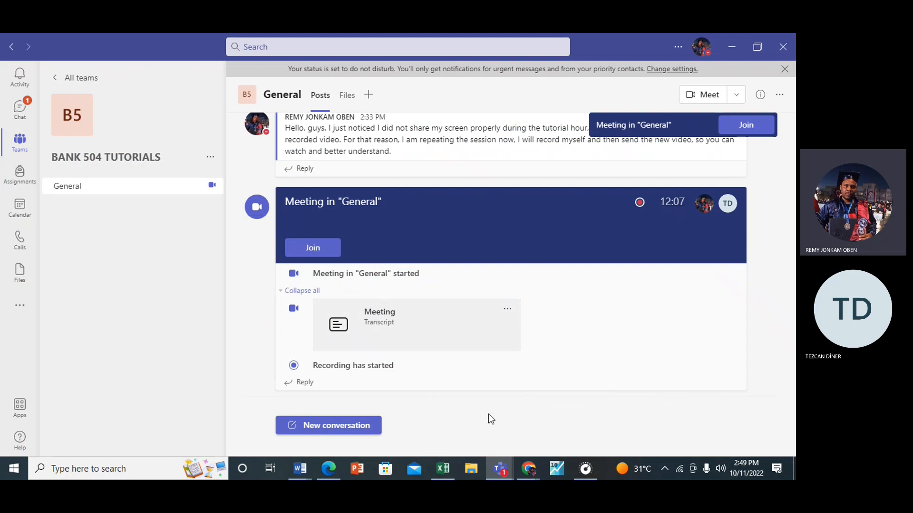
- Try to open the Popular Indicators (14) workbook from the Downloads folder again and close the folder window
{"action": "mouse_move", "coordinate": [444, 474]}
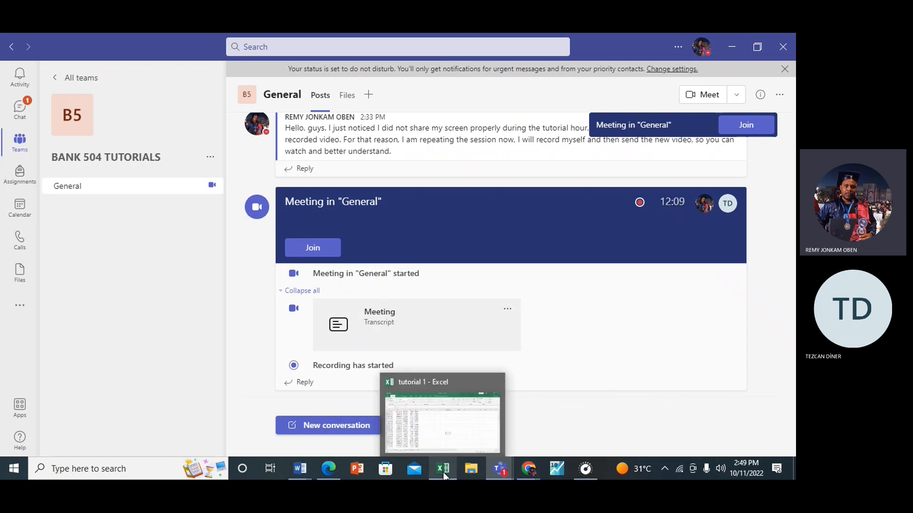
{"action": "left_click", "coordinate": [454, 408]}
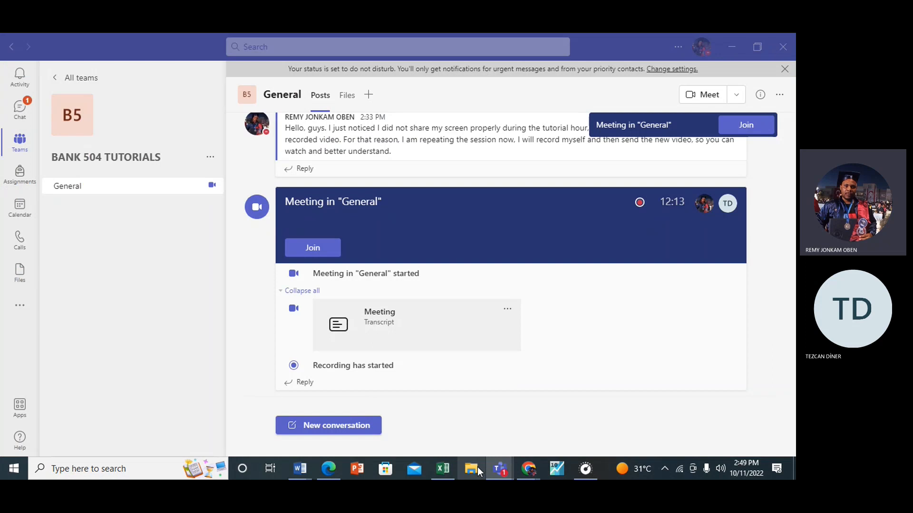
{"action": "left_click", "coordinate": [477, 467]}
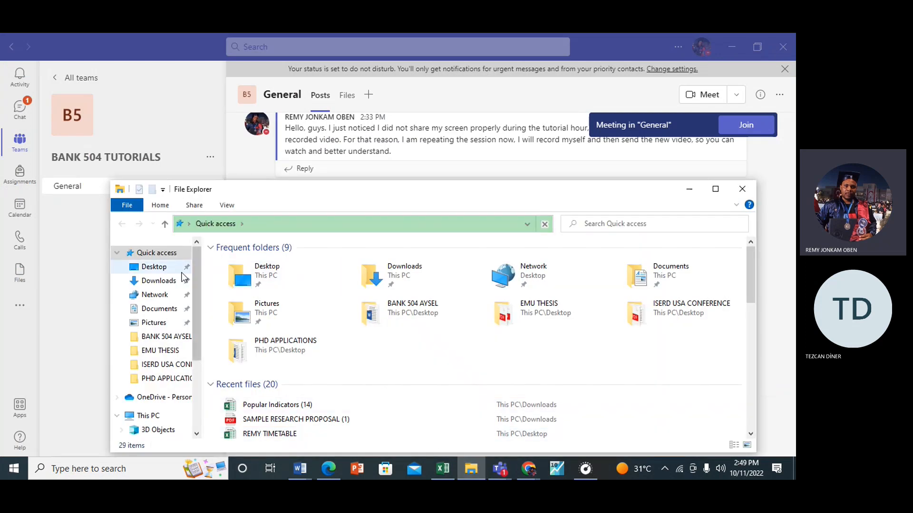
{"action": "left_click", "coordinate": [167, 281]}
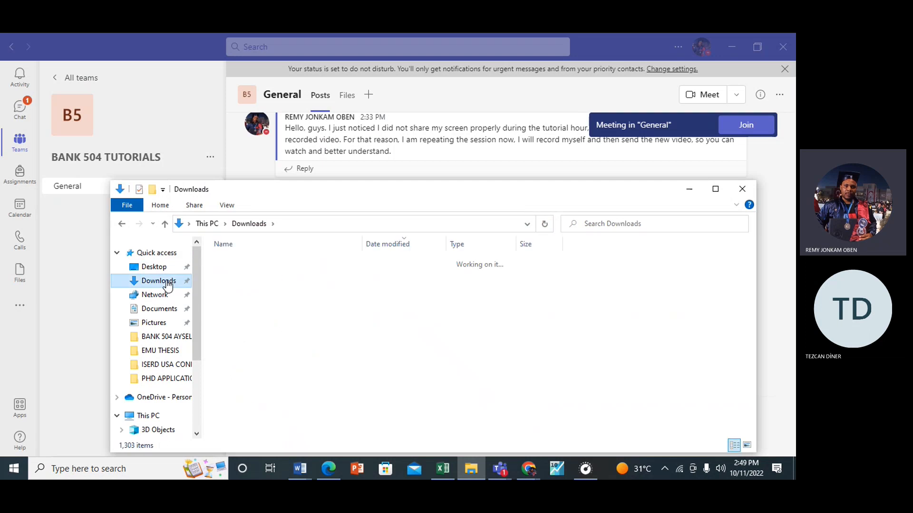
{"action": "double_click", "coordinate": [275, 278]}
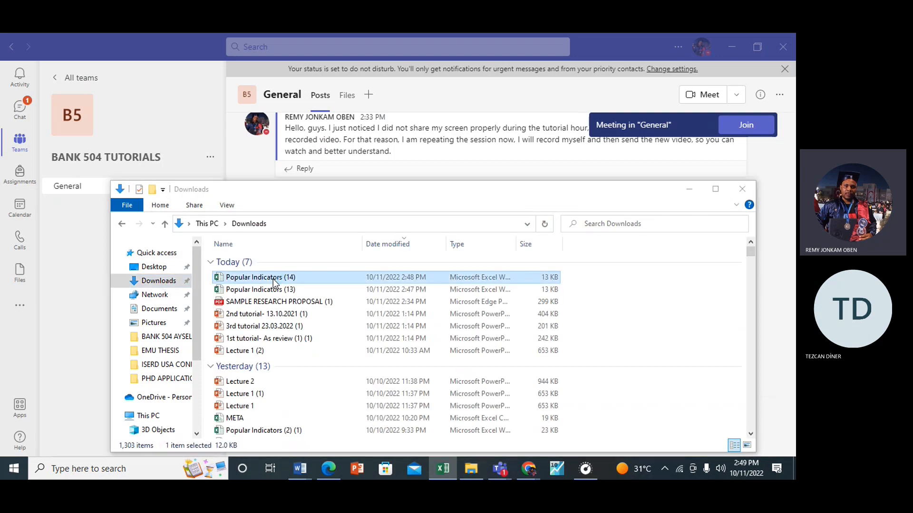
{"action": "left_click", "coordinate": [746, 192]}
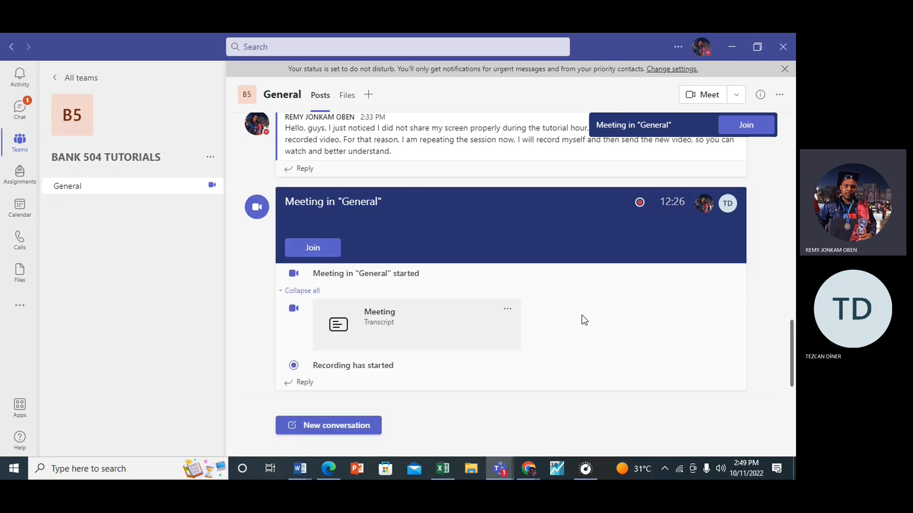
- Minimize the Teams window, check the tutorial 1 workbook in Excel and return to the DataBank report in Chrome
{"action": "left_click", "coordinate": [735, 51]}
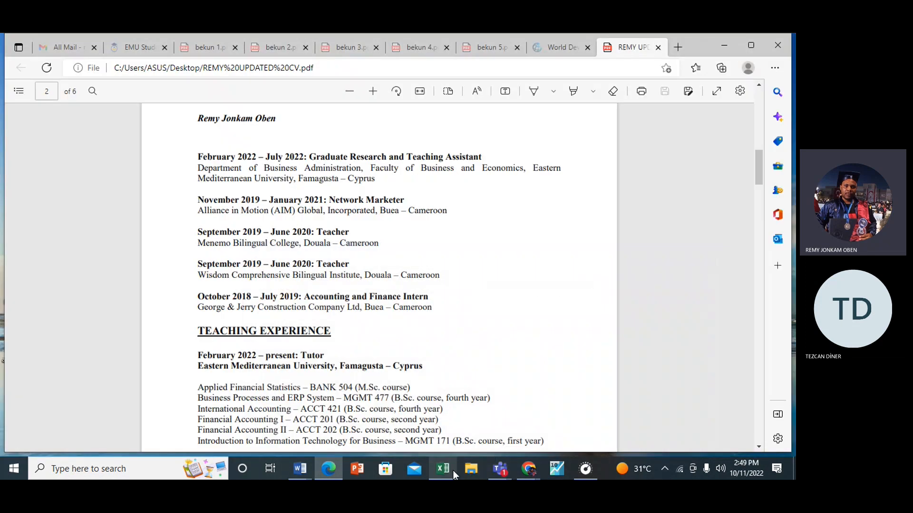
{"action": "mouse_move", "coordinate": [452, 470]}
{"action": "left_click", "coordinate": [452, 407]}
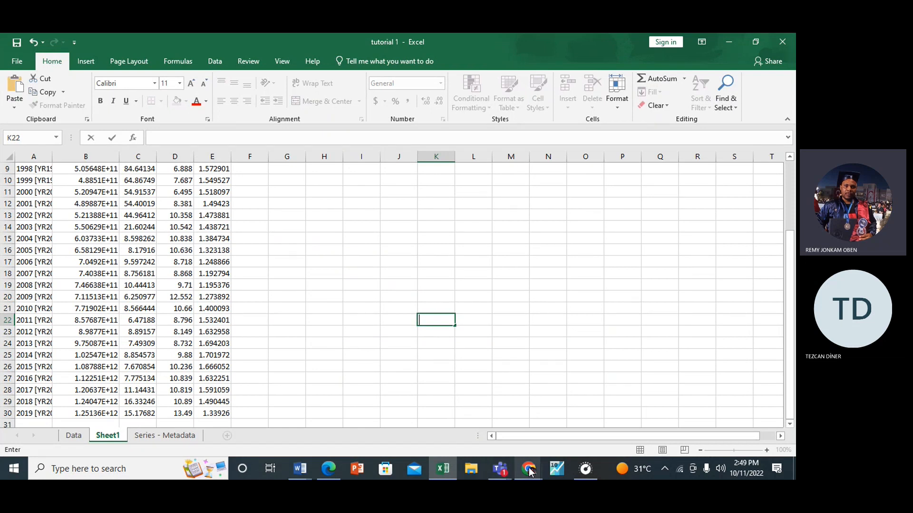
{"action": "mouse_move", "coordinate": [529, 471]}
{"action": "left_click", "coordinate": [585, 424]}
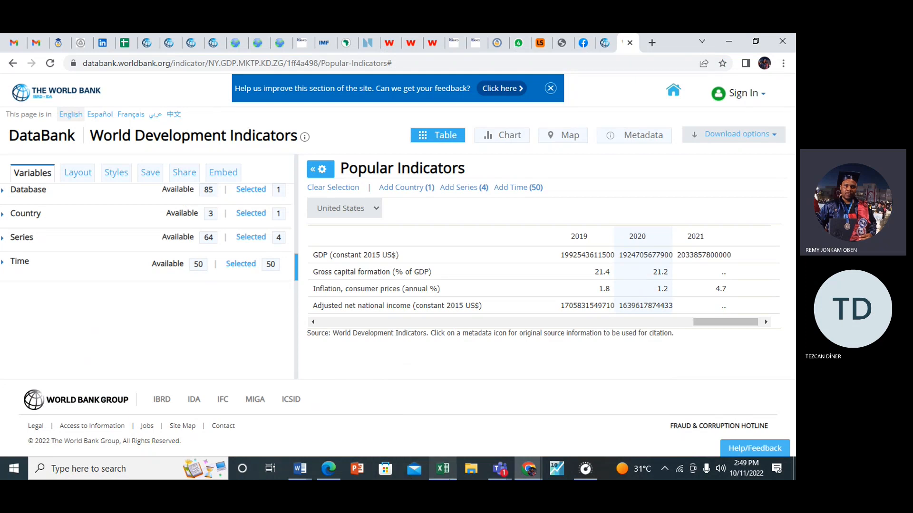
- Try Popular Indicators (14) from Downloads, open Popular Indicators (13) instead and minimize the folder window
{"action": "left_click", "coordinate": [472, 471]}
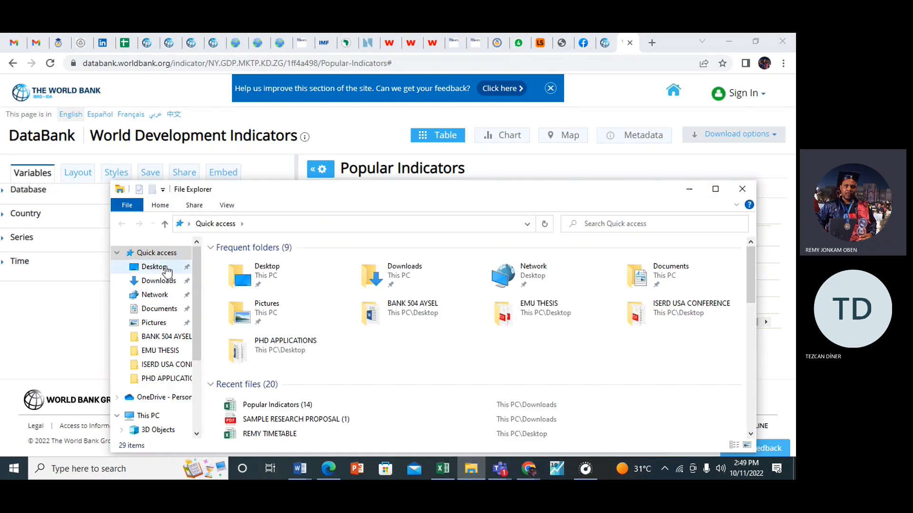
{"action": "left_click", "coordinate": [159, 281]}
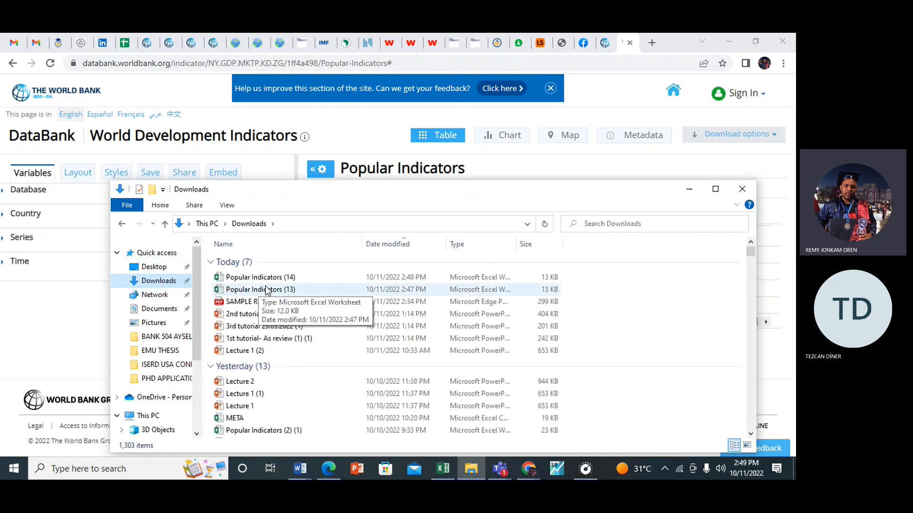
{"action": "double_click", "coordinate": [285, 280]}
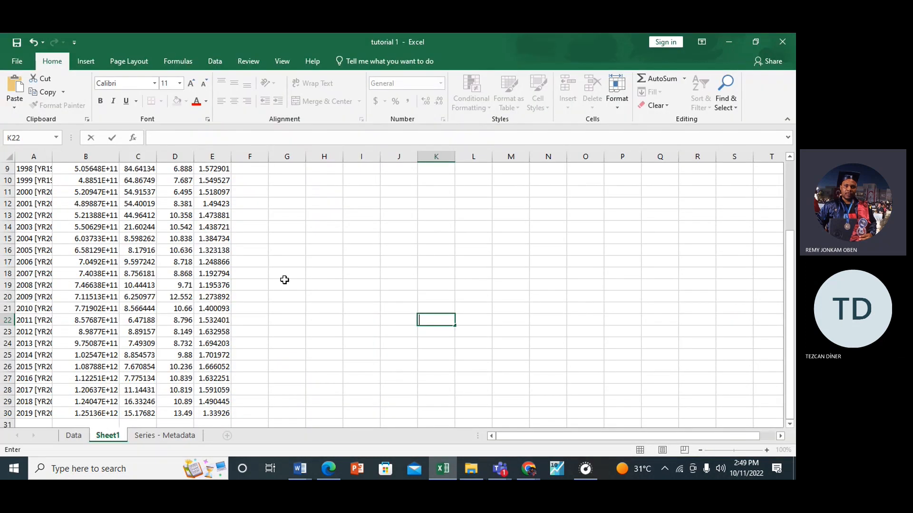
{"action": "left_click", "coordinate": [731, 45]}
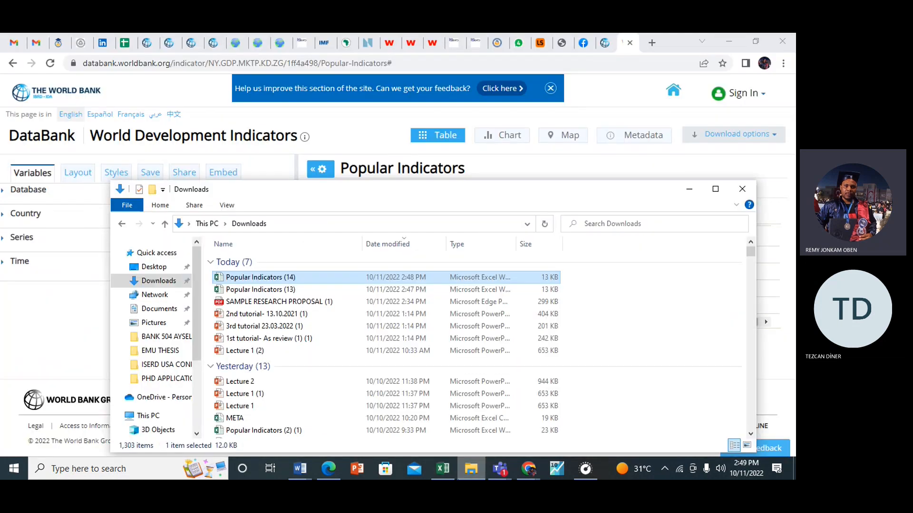
{"action": "double_click", "coordinate": [292, 290]}
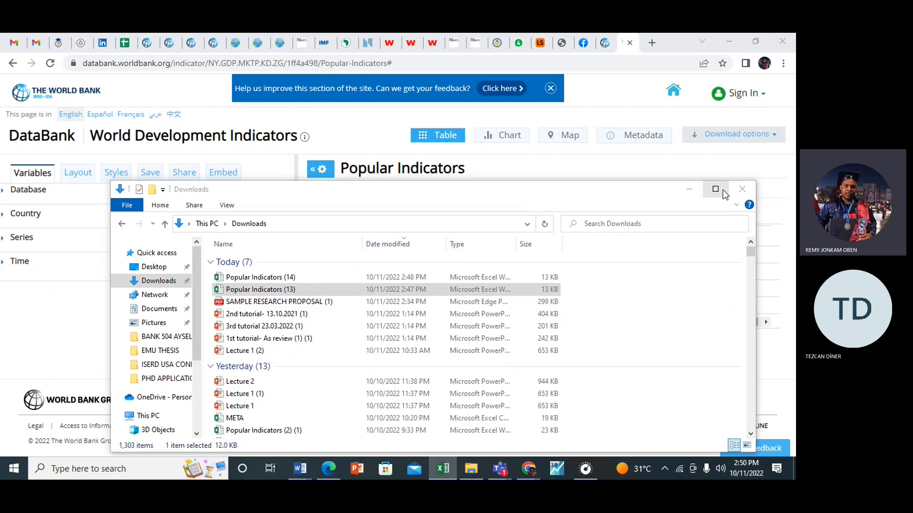
{"action": "left_click", "coordinate": [696, 195]}
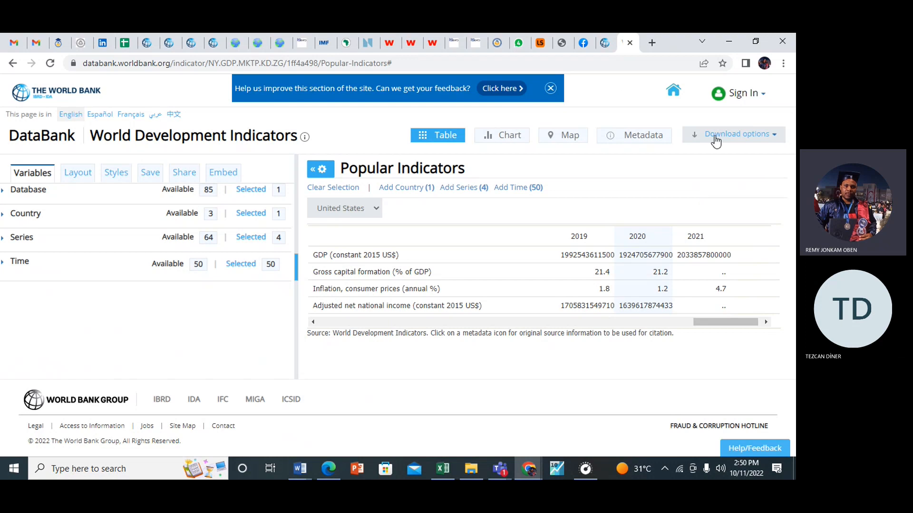
- Search for "yahoo finance" in a new browser tab and open the Yahoo Finance site from the results
{"action": "left_click", "coordinate": [652, 42]}
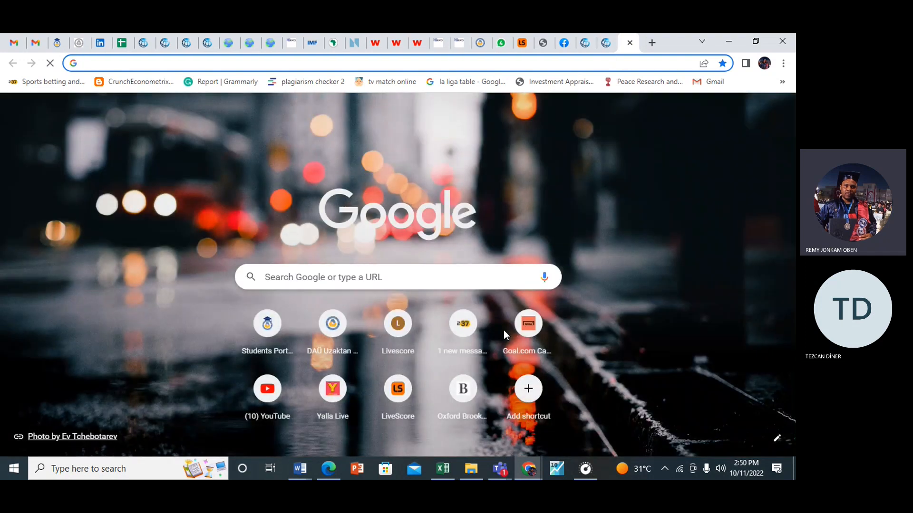
{"action": "type", "text": "yahoo finance"}
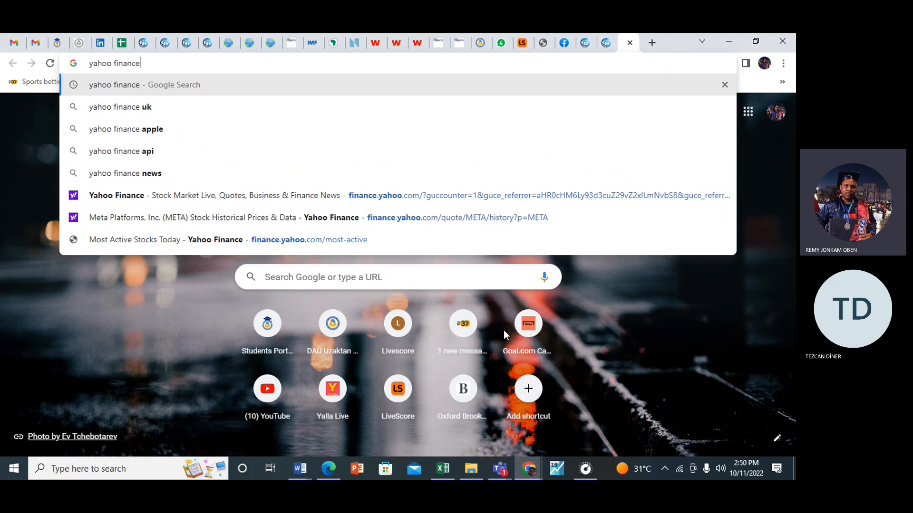
{"action": "key", "text": "Return"}
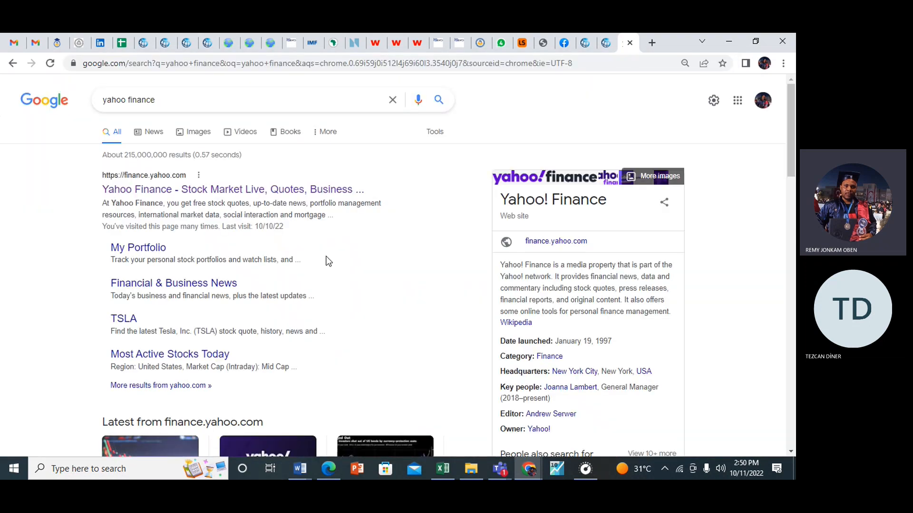
{"action": "left_click", "coordinate": [289, 189]}
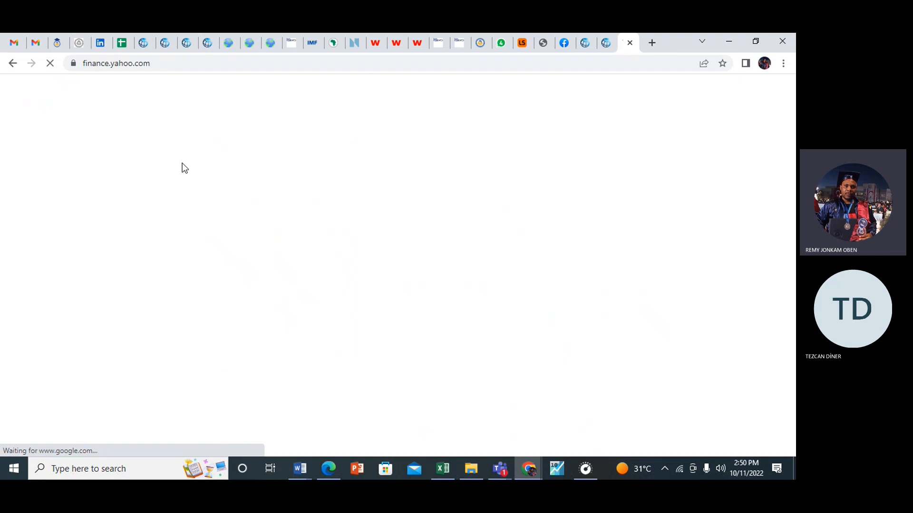
- Reload the finance.yahoo.com page in the browser
{"action": "mouse_move", "coordinate": [500, 468]}
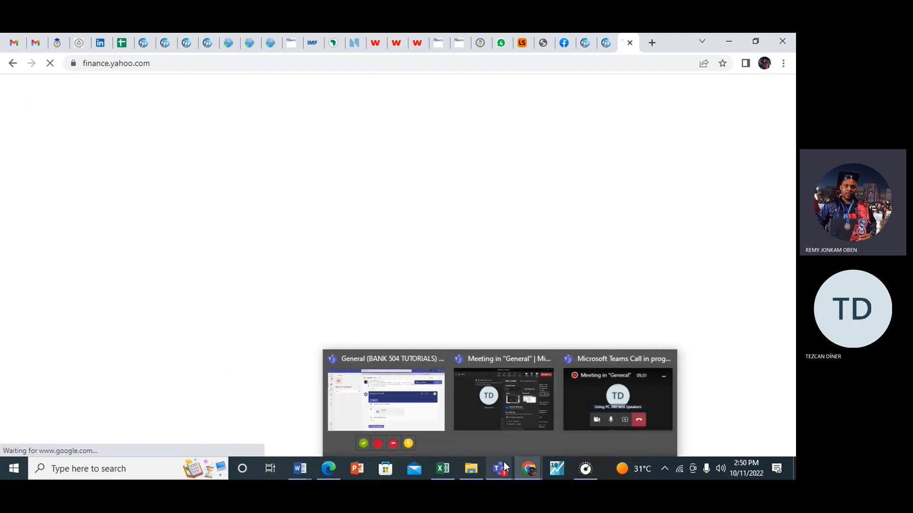
{"action": "mouse_move", "coordinate": [603, 431]}
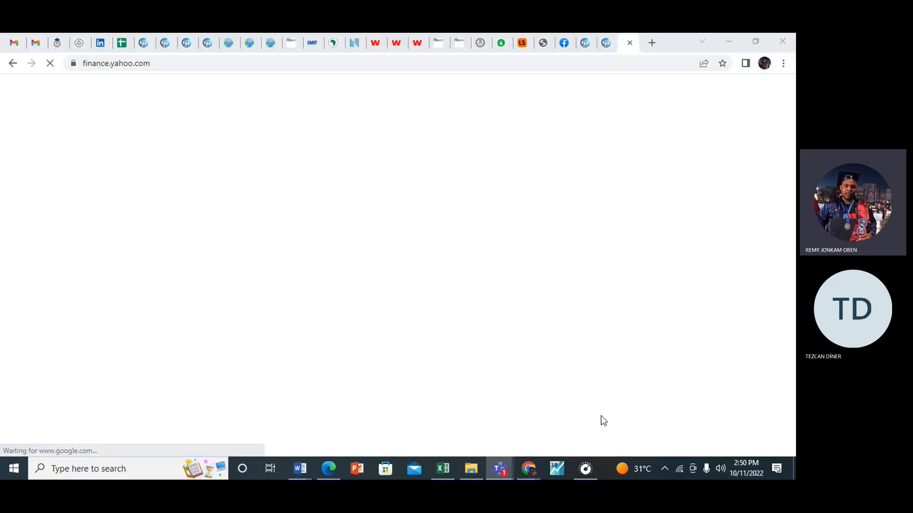
{"action": "left_click", "coordinate": [520, 305]}
{"action": "left_click", "coordinate": [160, 65]}
{"action": "key", "text": "Return"}
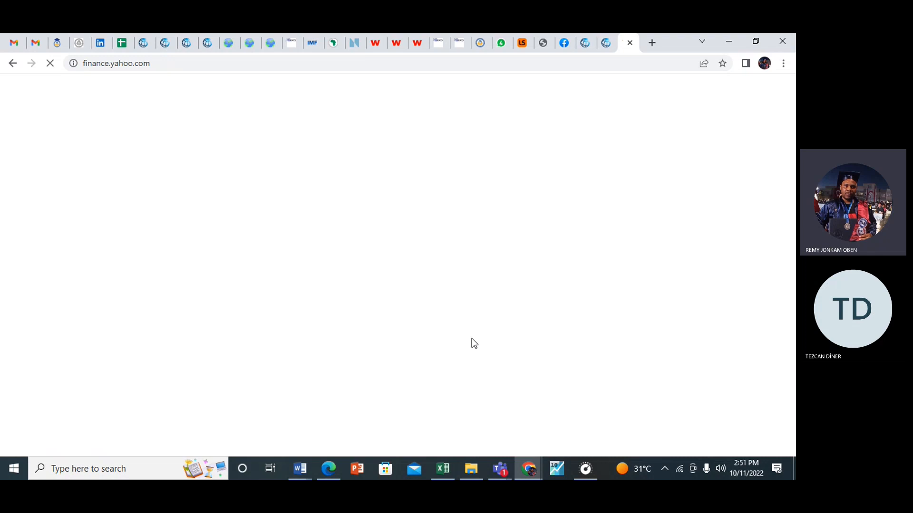
- Switch to Excel, leave the cell being edited in tutorial 1 and enable editing in the Popular Indicators (13) workbook
{"action": "mouse_move", "coordinate": [443, 470]}
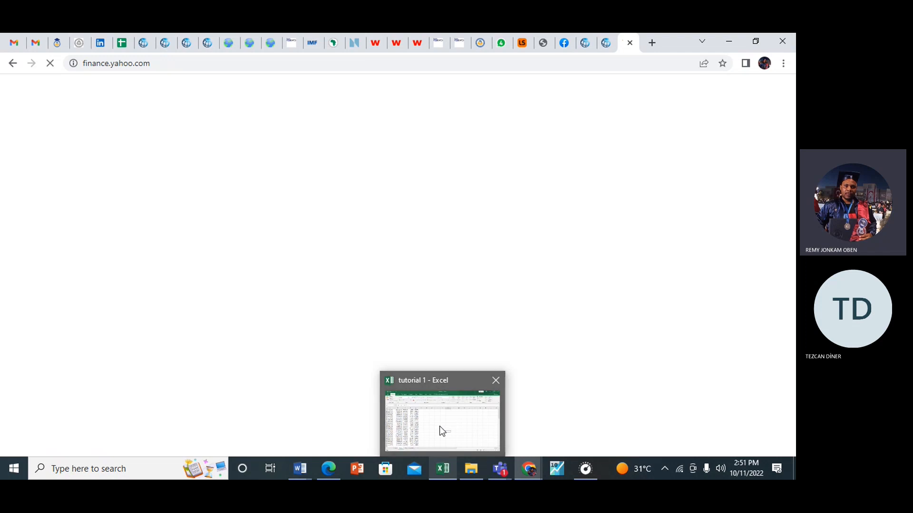
{"action": "left_click", "coordinate": [442, 432]}
{"action": "left_click", "coordinate": [79, 433]}
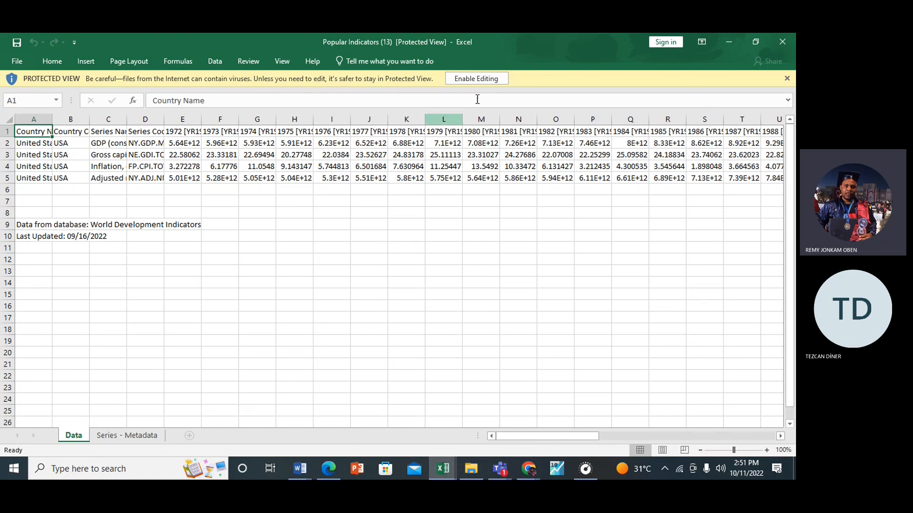
{"action": "left_click", "coordinate": [479, 80]}
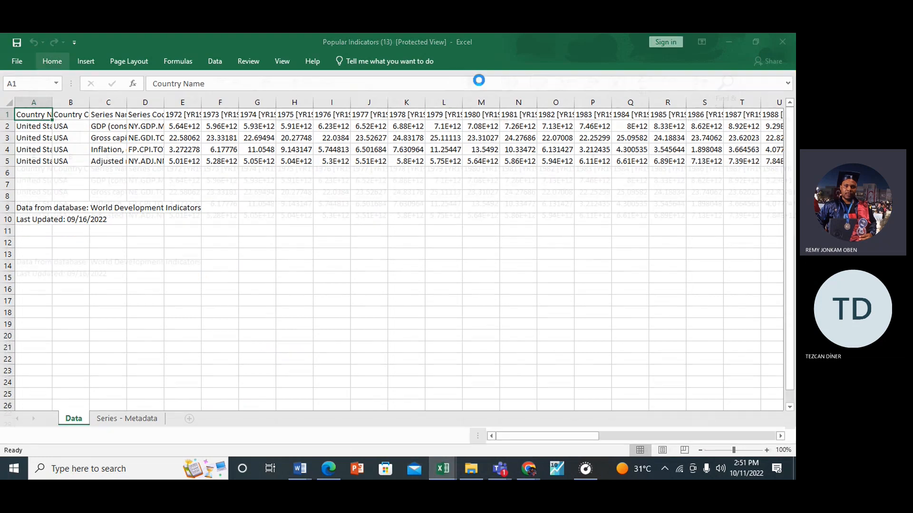
{"action": "left_click", "coordinate": [368, 243]}
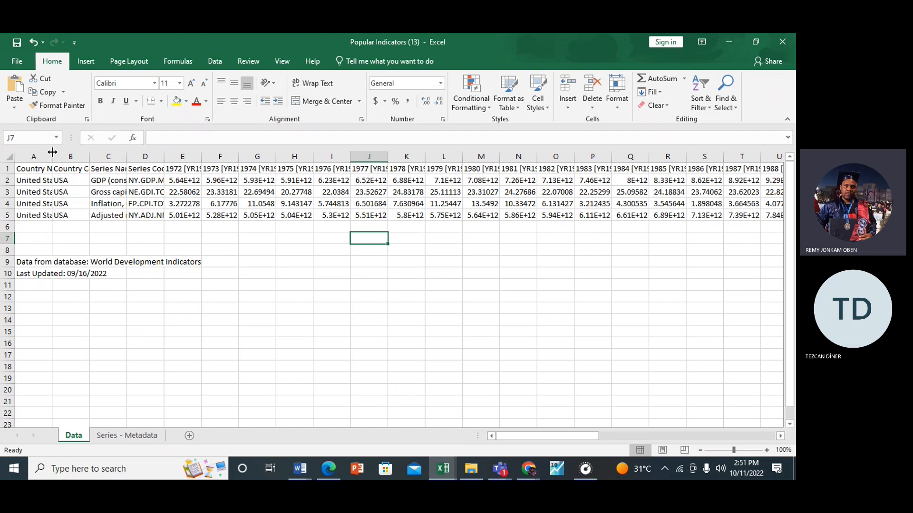
- Widen the Country Name column to fit its text and enlarge the Series Name column
{"action": "left_click_drag", "start_coordinate": [52, 153], "coordinate": [73, 153]}
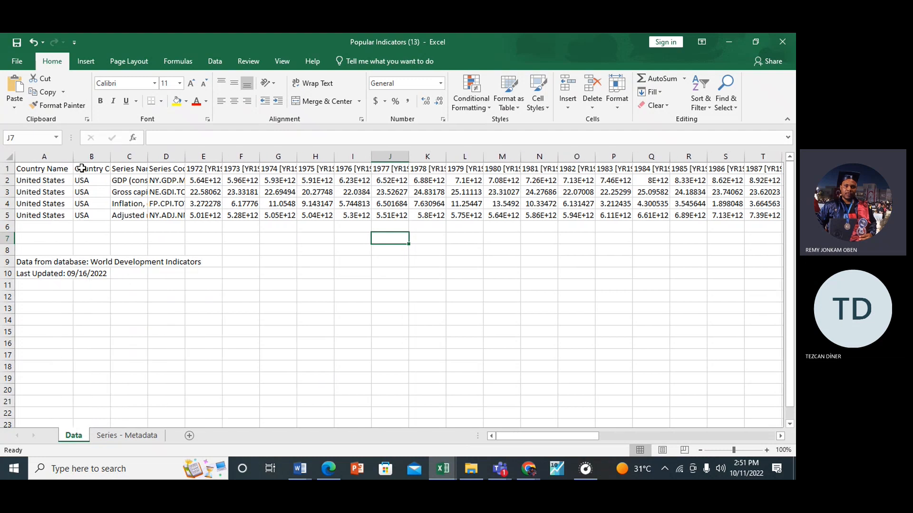
{"action": "left_click", "coordinate": [90, 181]}
{"action": "left_click", "coordinate": [95, 207]}
{"action": "left_click_drag", "start_coordinate": [148, 153], "coordinate": [183, 153]}
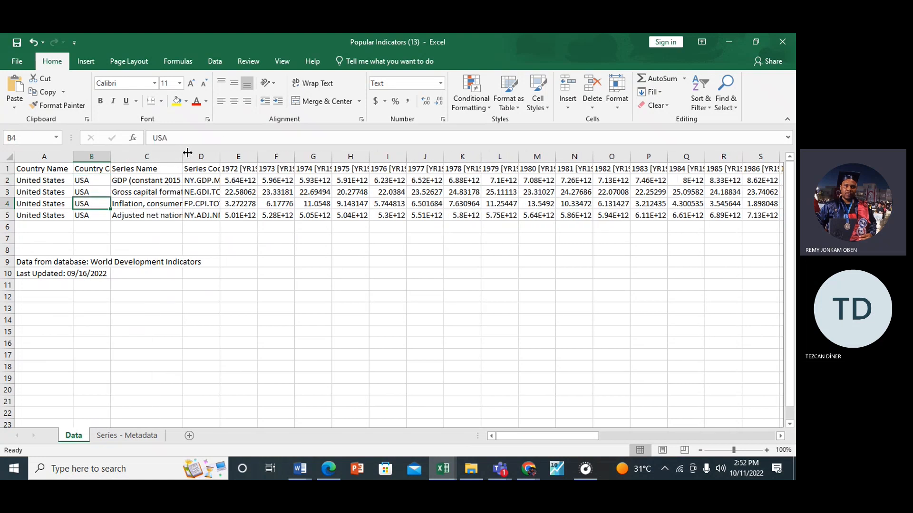
{"action": "left_click_drag", "start_coordinate": [182, 154], "coordinate": [278, 155]}
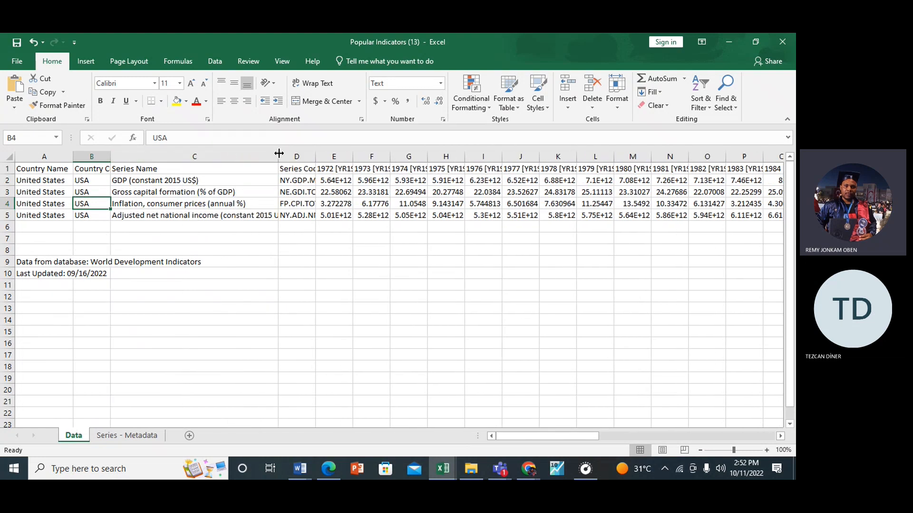
- Go through the series names and widen their column further to fit "Adjusted net national income (constant 2015 US$)"
{"action": "left_click", "coordinate": [175, 181]}
{"action": "left_click", "coordinate": [159, 194]}
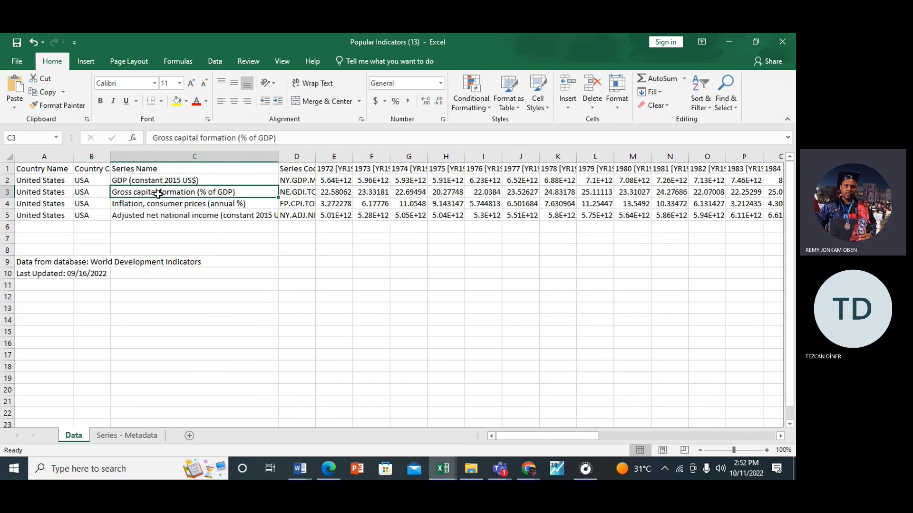
{"action": "left_click", "coordinate": [207, 205]}
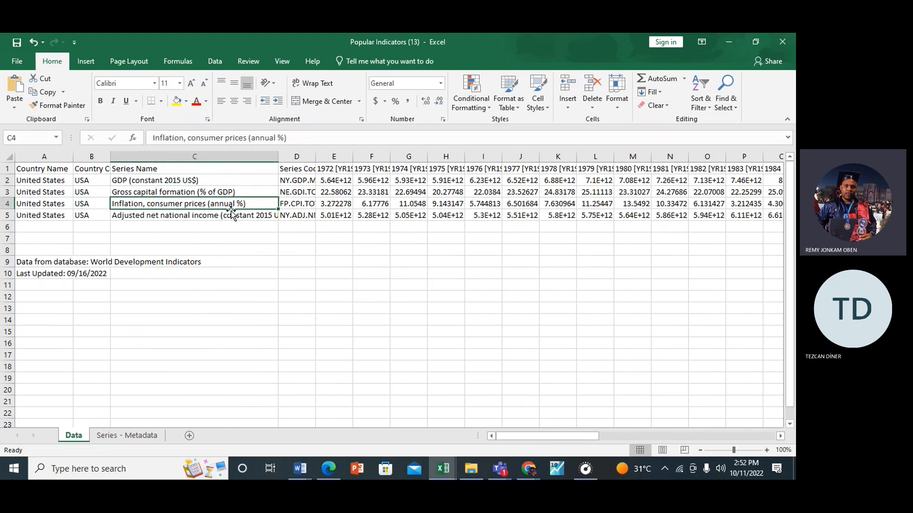
{"action": "left_click", "coordinate": [204, 216]}
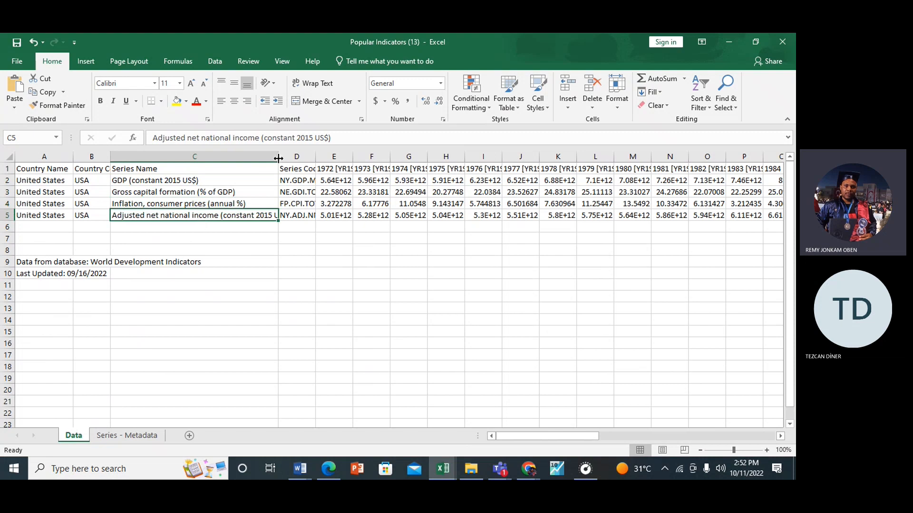
{"action": "left_click_drag", "start_coordinate": [278, 157], "coordinate": [306, 158]}
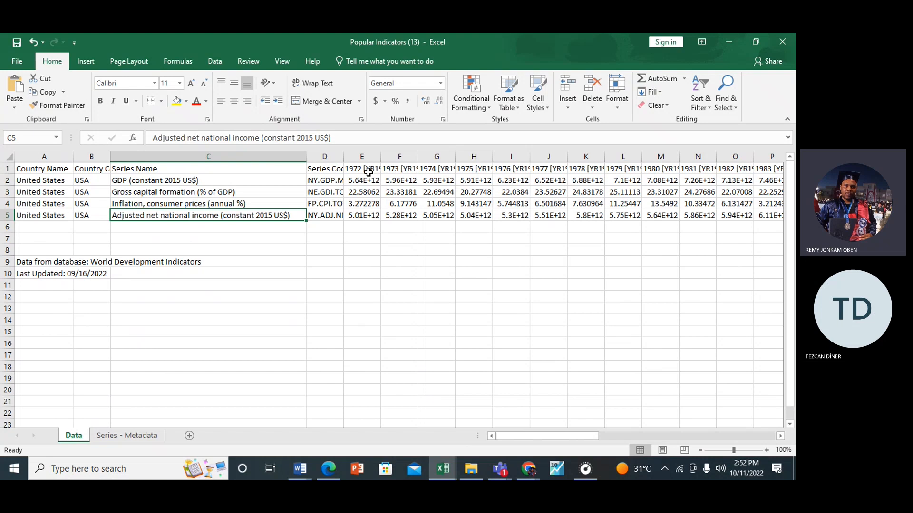
- Examine the span of year columns on the Data sheet from the 1972 header to the 2021 header
{"action": "left_click_drag", "start_coordinate": [506, 436], "coordinate": [483, 439]}
{"action": "left_click", "coordinate": [360, 172]}
{"action": "left_click_drag", "start_coordinate": [503, 436], "coordinate": [723, 407]}
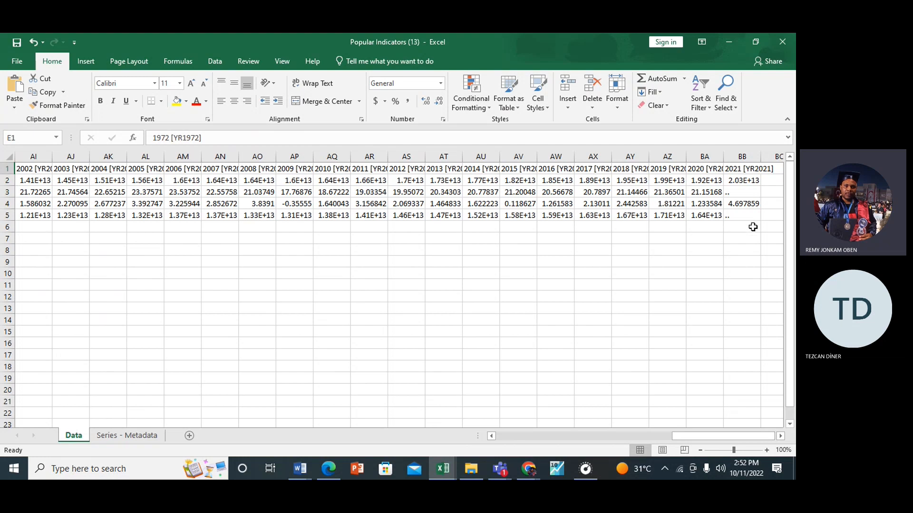
{"action": "left_click", "coordinate": [734, 171]}
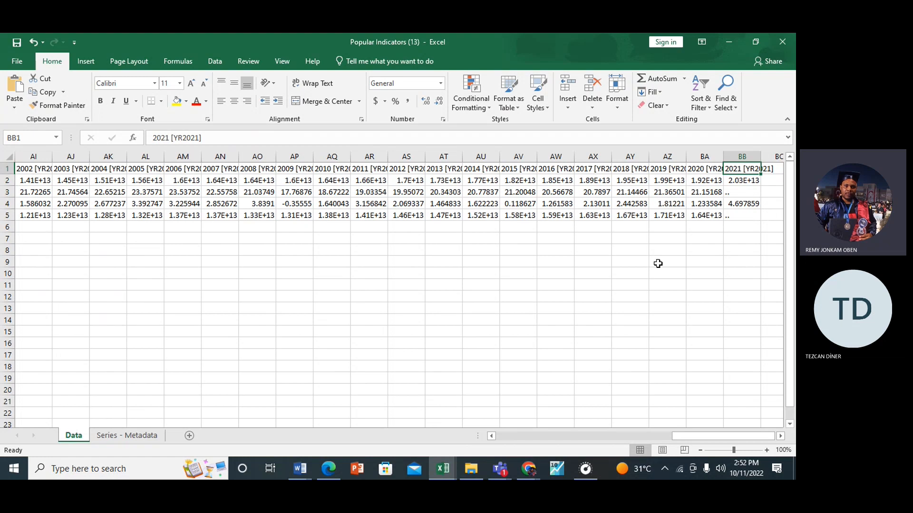
- Check the 2021 column for missing values and clear its header and data in BB1:BB5 on the Data sheet
{"action": "left_click", "coordinate": [730, 195]}
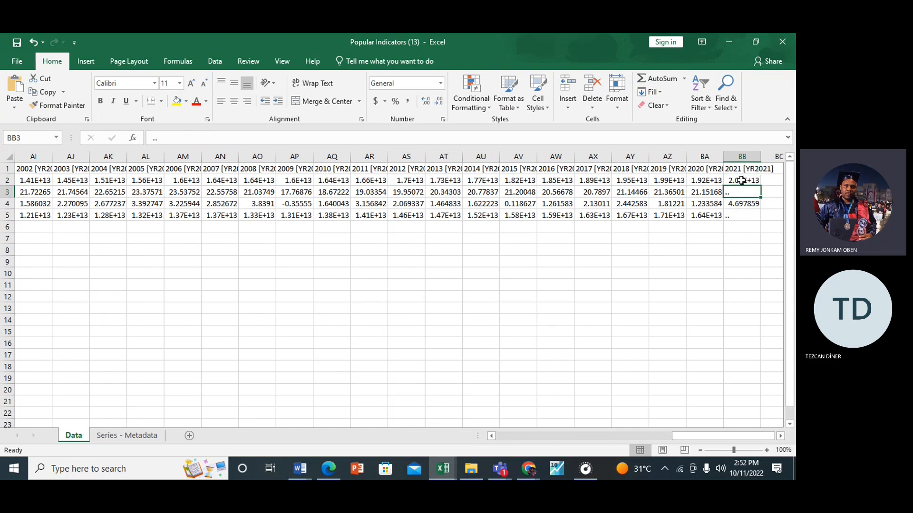
{"action": "left_click", "coordinate": [738, 217]}
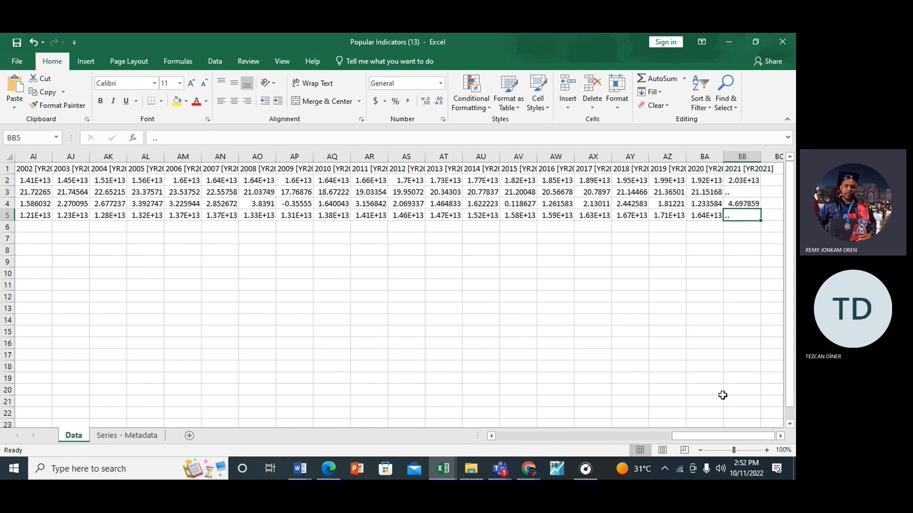
{"action": "left_click", "coordinate": [646, 335]}
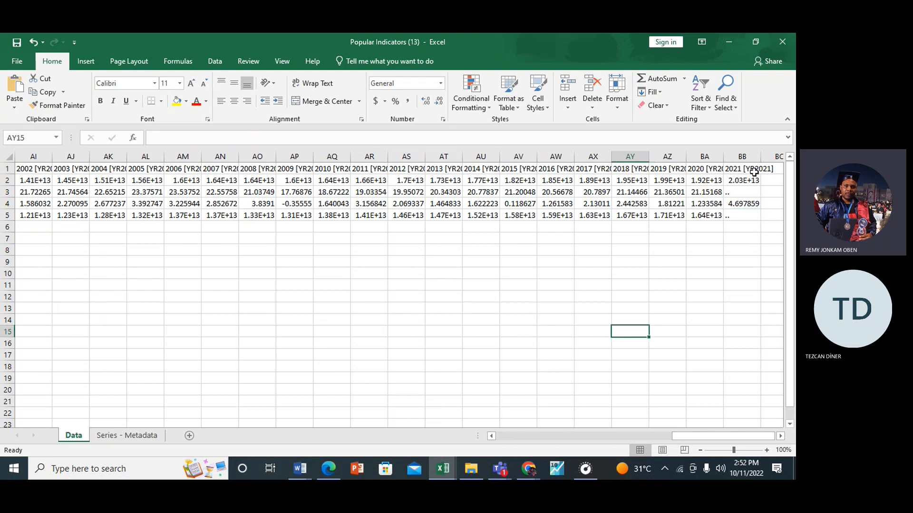
{"action": "left_click", "coordinate": [732, 168]}
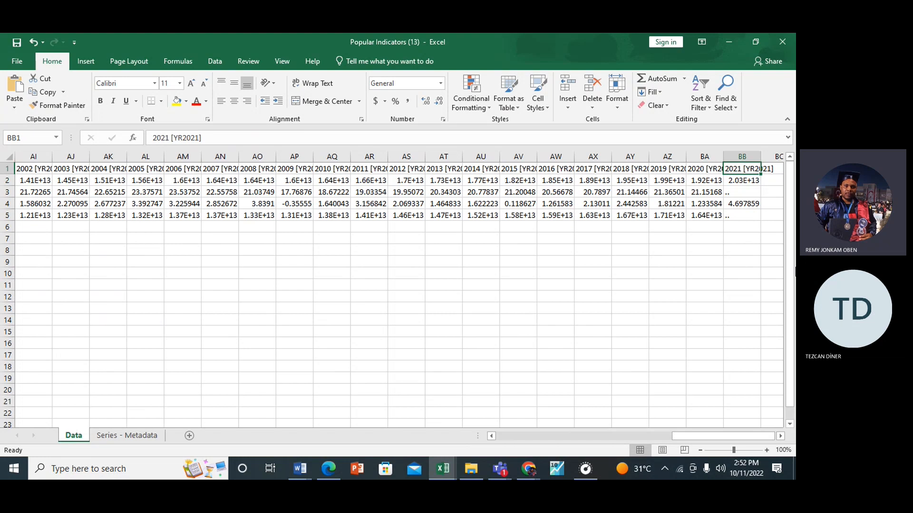
{"action": "left_click", "coordinate": [737, 217], "text": "shift"}
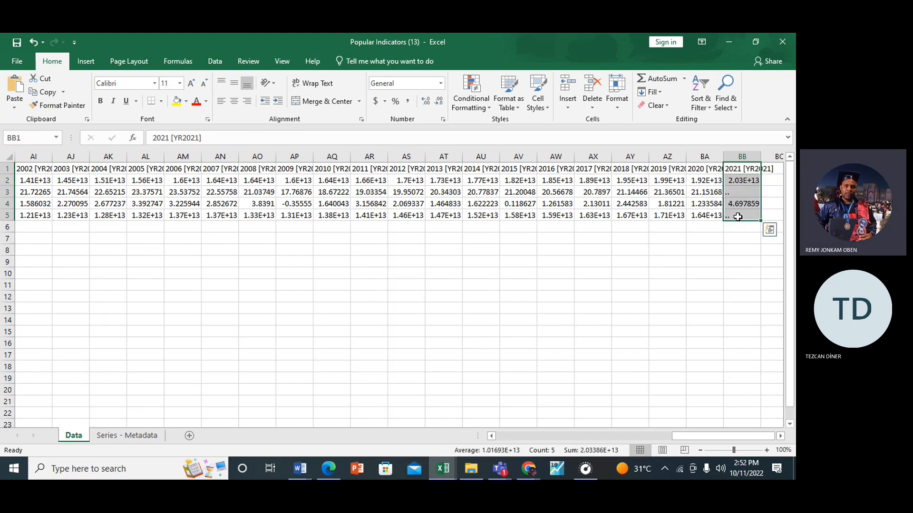
{"action": "key", "text": "Delete"}
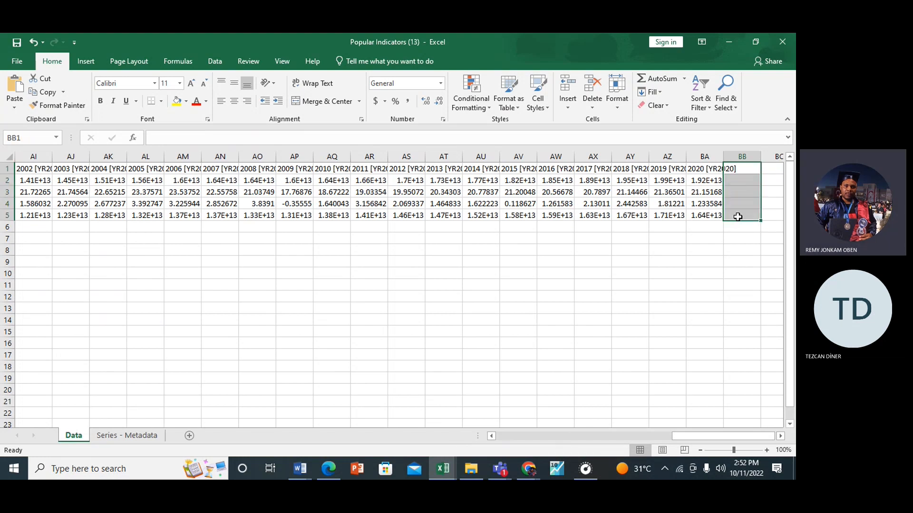
{"action": "left_click", "coordinate": [667, 261]}
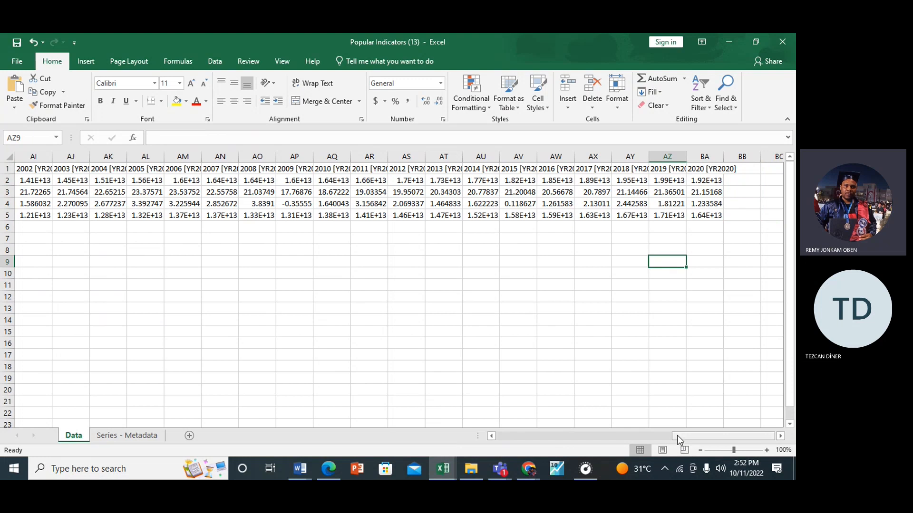
- Review the indicator names, the long definition of GDP and the data sources on the Series - Metadata sheet
{"action": "left_click_drag", "start_coordinate": [677, 435], "coordinate": [494, 460]}
{"action": "mouse_move", "coordinate": [475, 465]}
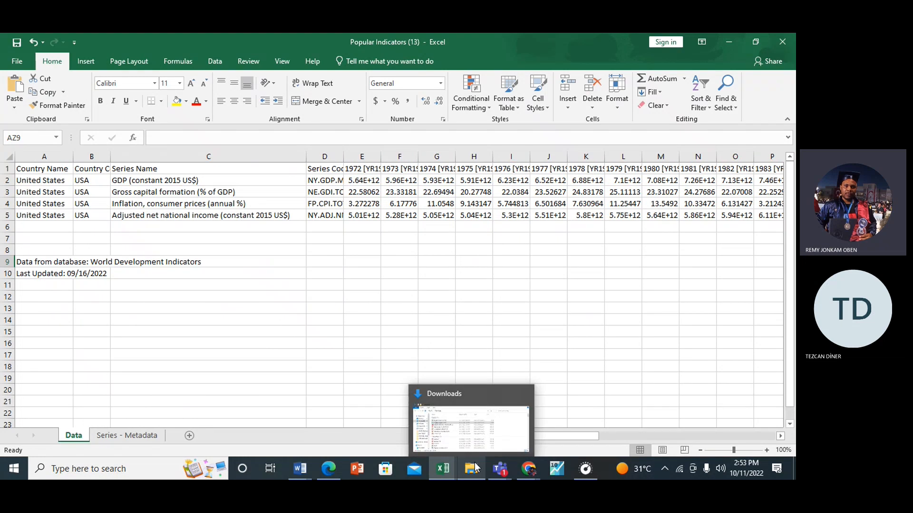
{"action": "left_click", "coordinate": [133, 440]}
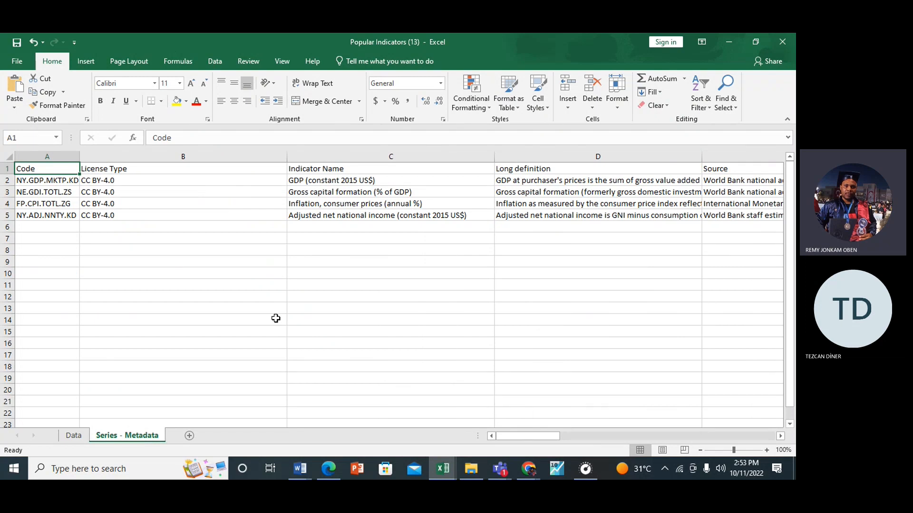
{"action": "left_click", "coordinate": [325, 182]}
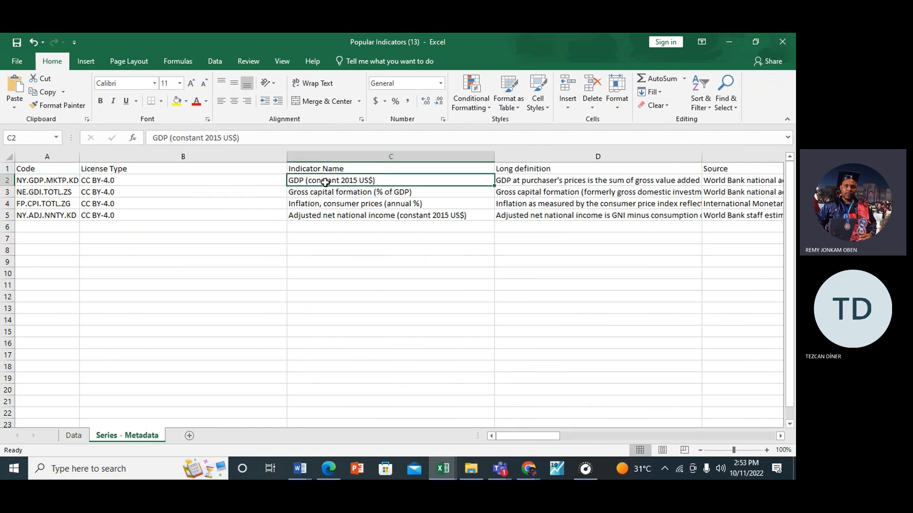
{"action": "left_click", "coordinate": [334, 197]}
{"action": "left_click", "coordinate": [503, 182]}
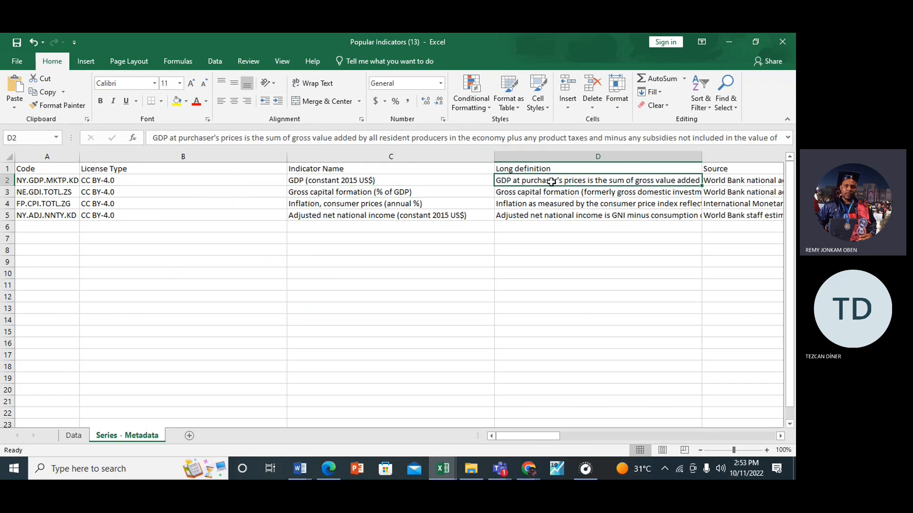
{"action": "double_click", "coordinate": [551, 182]}
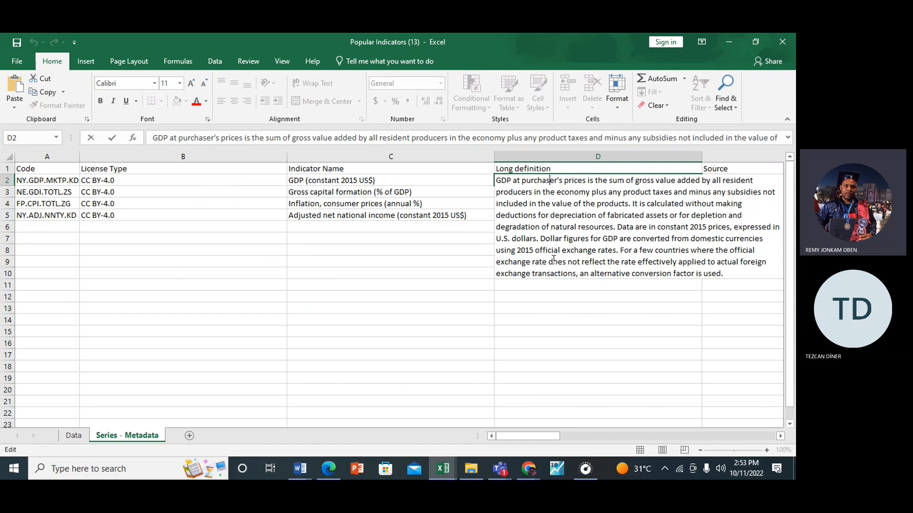
{"action": "left_click", "coordinate": [507, 321]}
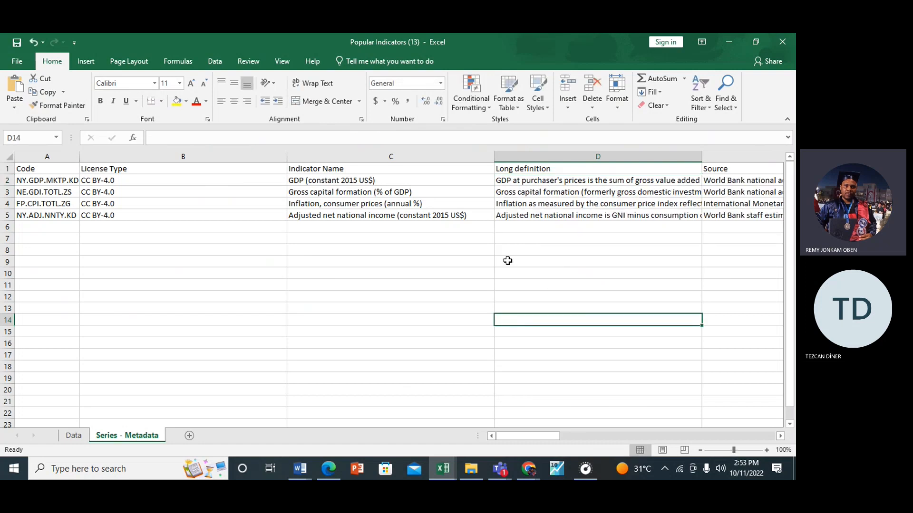
{"action": "left_click_drag", "start_coordinate": [534, 435], "coordinate": [578, 435]}
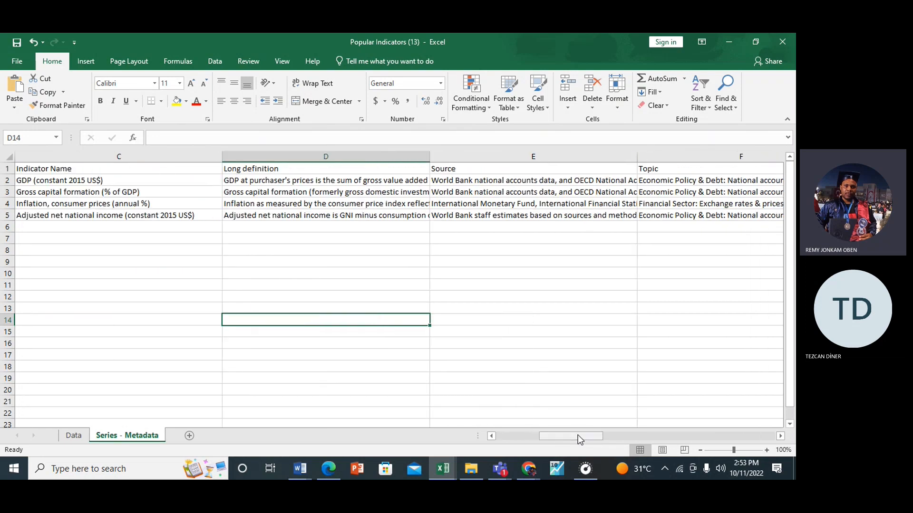
{"action": "left_click", "coordinate": [504, 190]}
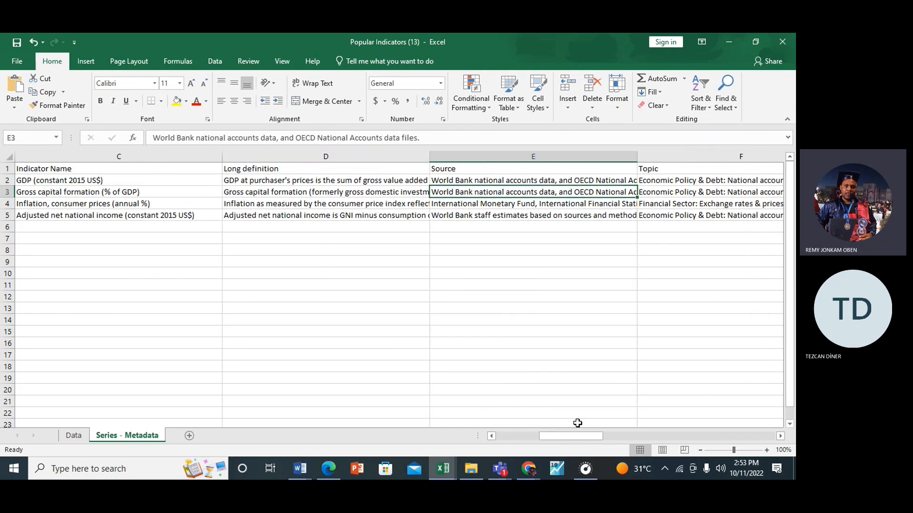
{"action": "left_click_drag", "start_coordinate": [565, 436], "coordinate": [232, 444]}
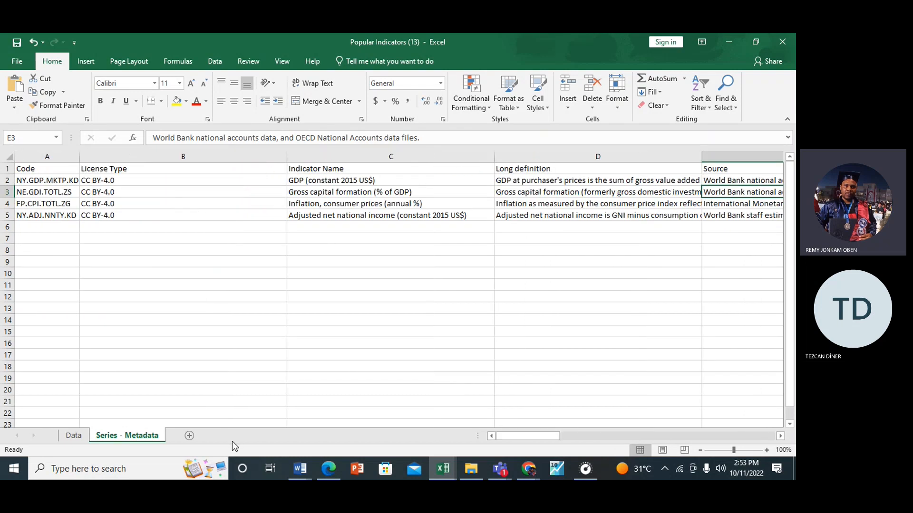
- Clear the database source note and last-updated line in rows 9 and 10 of the Data sheet
{"action": "left_click", "coordinate": [80, 435]}
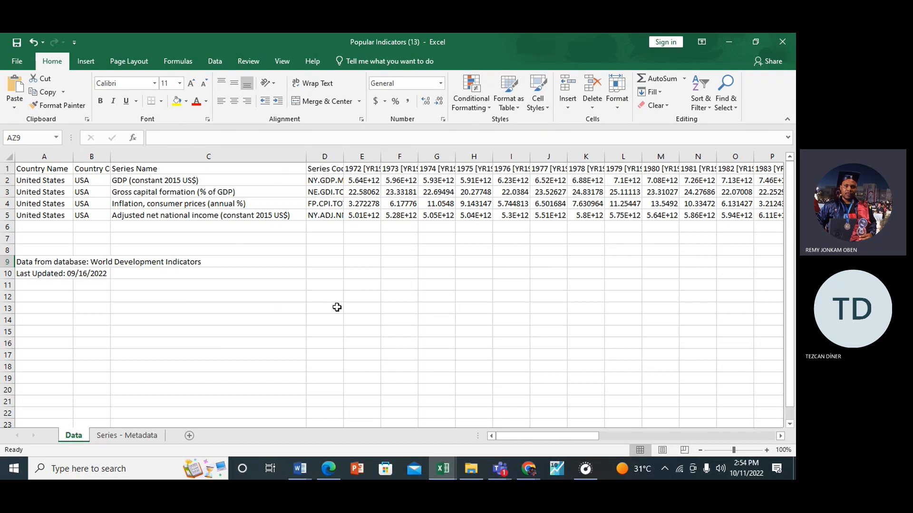
{"action": "left_click", "coordinate": [25, 261]}
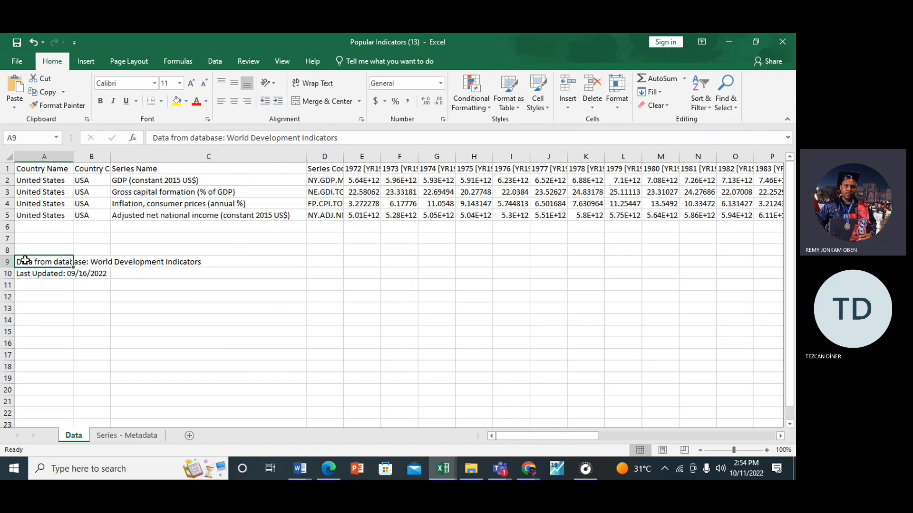
{"action": "left_click", "coordinate": [140, 274], "text": "shift"}
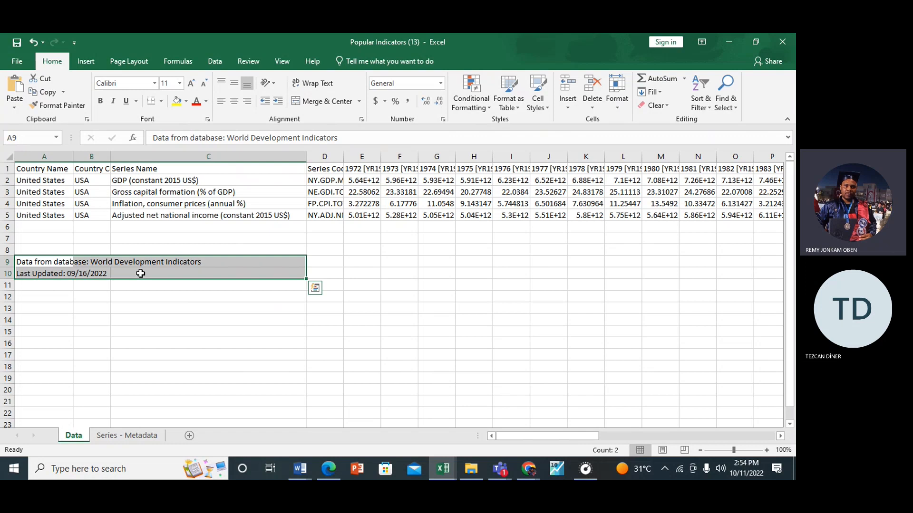
{"action": "key", "text": "Delete"}
{"action": "left_click", "coordinate": [208, 332]}
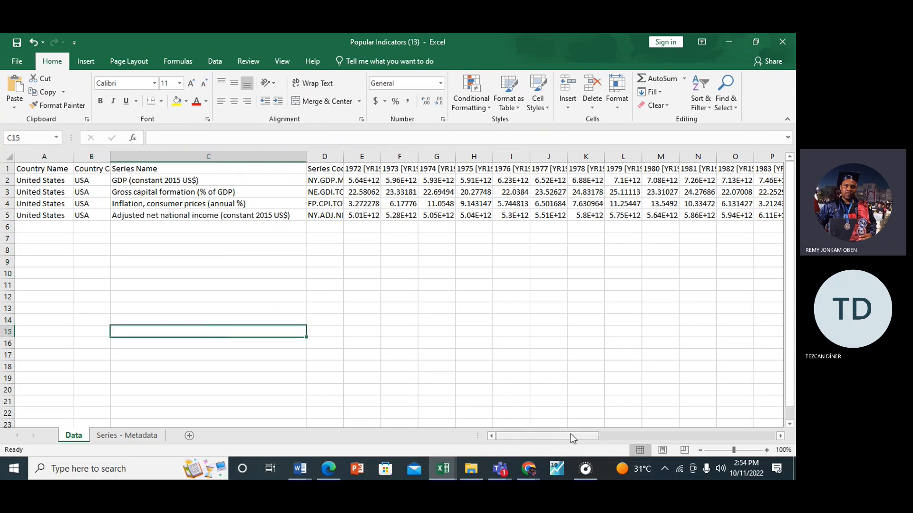
{"action": "left_click_drag", "start_coordinate": [561, 434], "coordinate": [561, 436]}
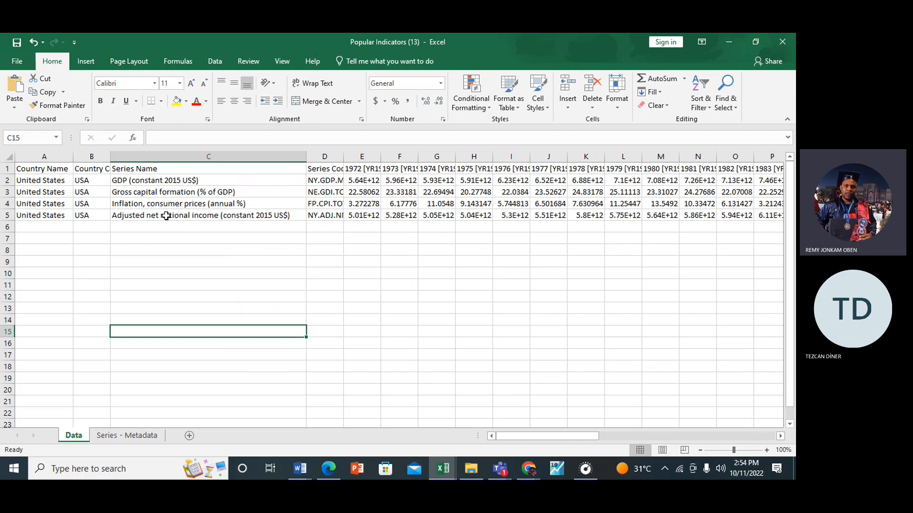
{"action": "left_click", "coordinate": [125, 182]}
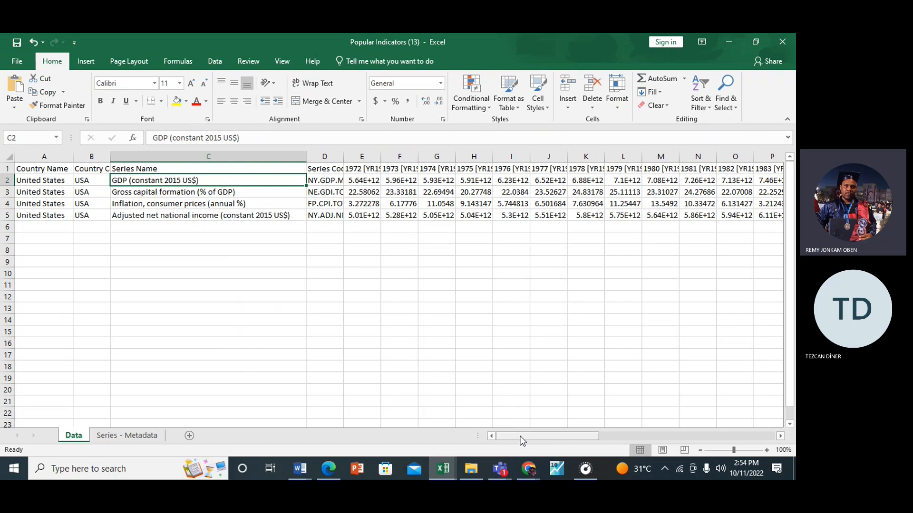
{"action": "left_click_drag", "start_coordinate": [520, 437], "coordinate": [723, 404]}
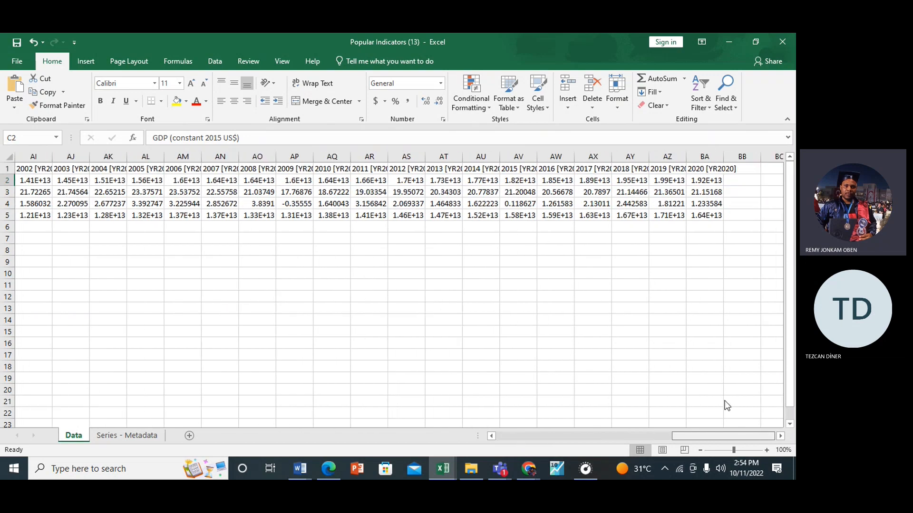
{"action": "left_click", "coordinate": [705, 216], "text": "shift"}
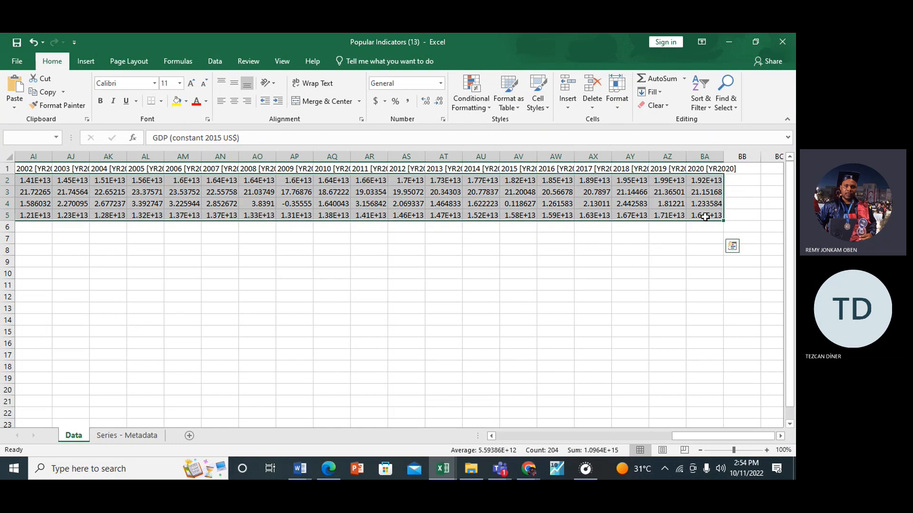
{"action": "left_click", "coordinate": [670, 265]}
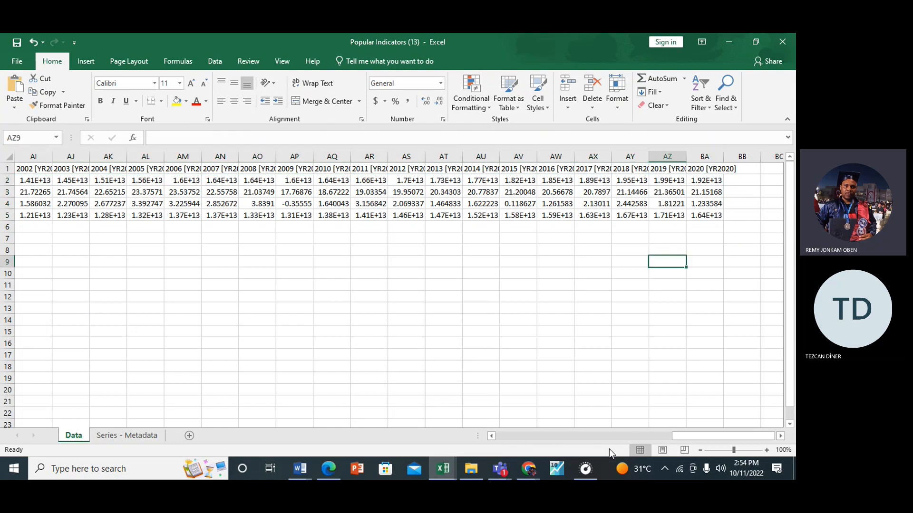
{"action": "left_click_drag", "start_coordinate": [684, 436], "coordinate": [528, 450]}
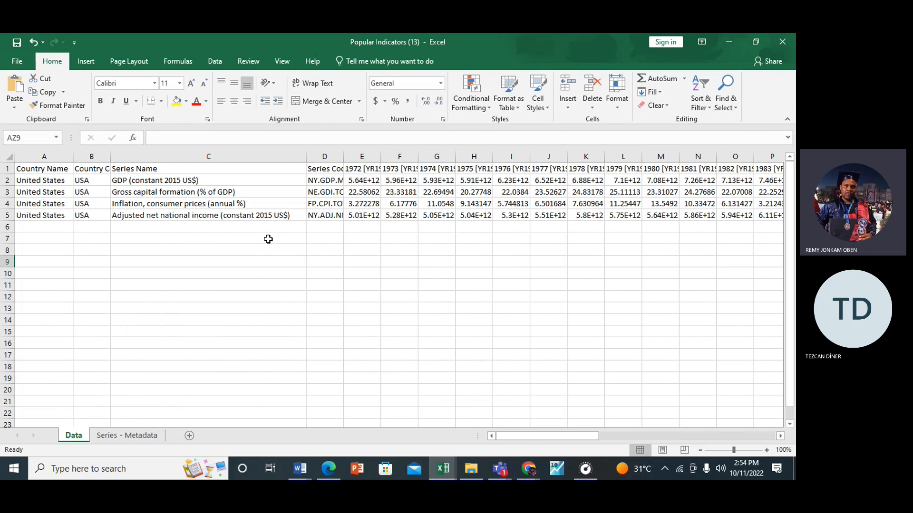
{"action": "left_click", "coordinate": [166, 169]}
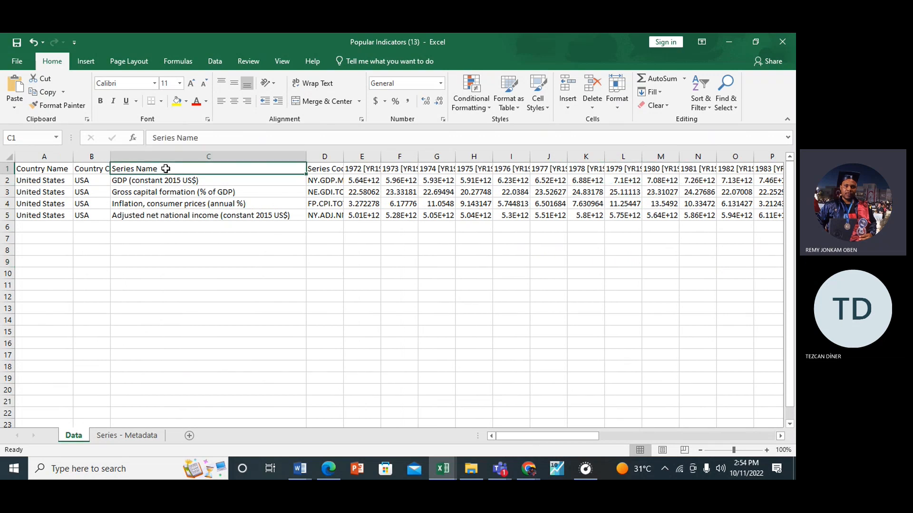
{"action": "left_click_drag", "start_coordinate": [513, 435], "coordinate": [708, 398]}
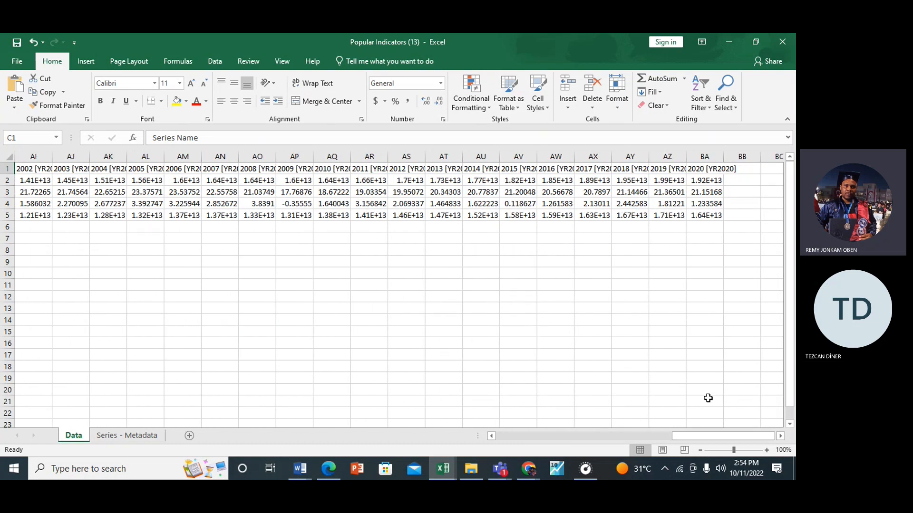
{"action": "left_click", "coordinate": [704, 218], "text": "shift"}
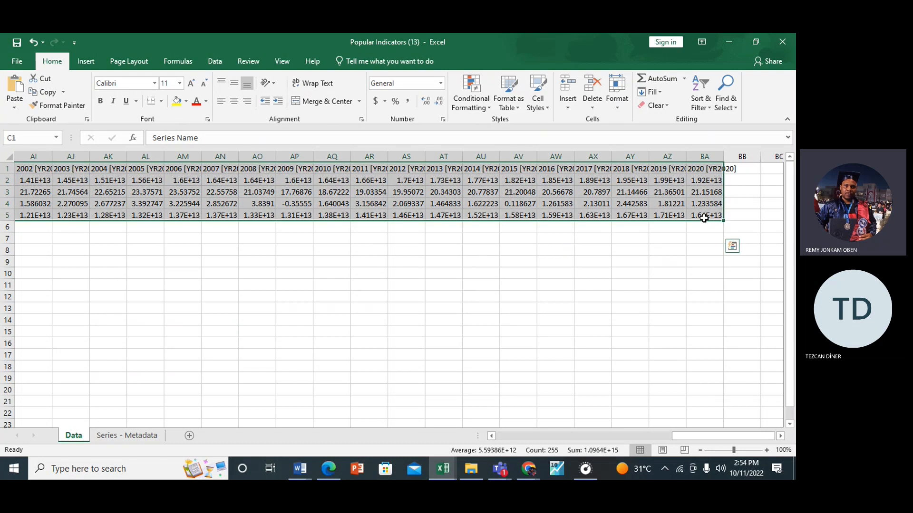
{"action": "left_click", "coordinate": [704, 284]}
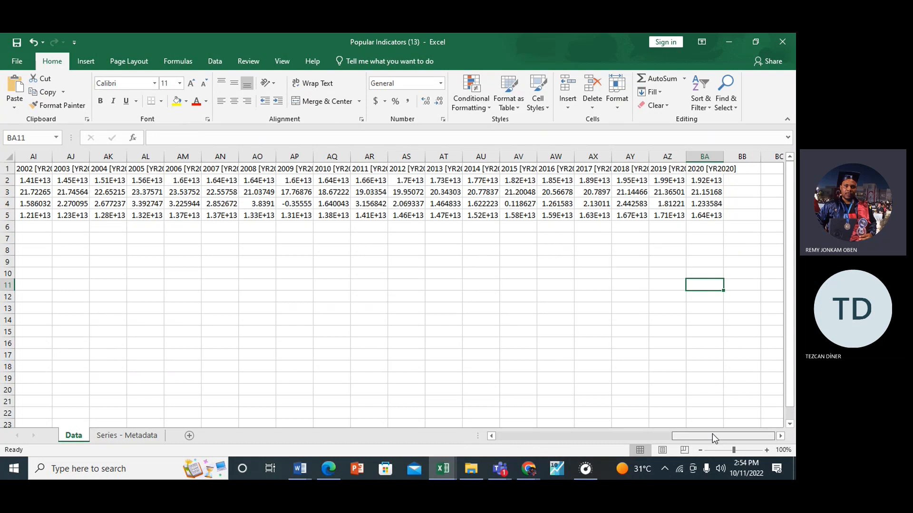
{"action": "left_click_drag", "start_coordinate": [712, 436], "coordinate": [535, 436]}
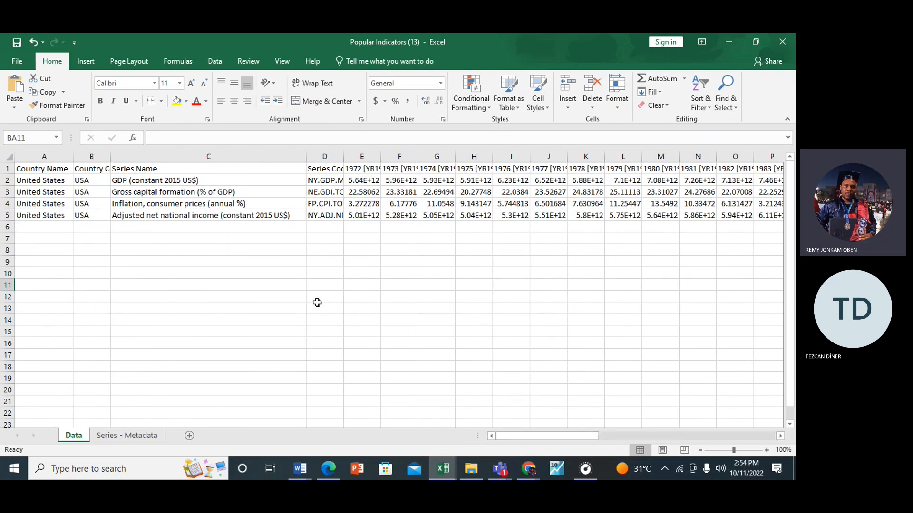
{"action": "left_click", "coordinate": [179, 169]}
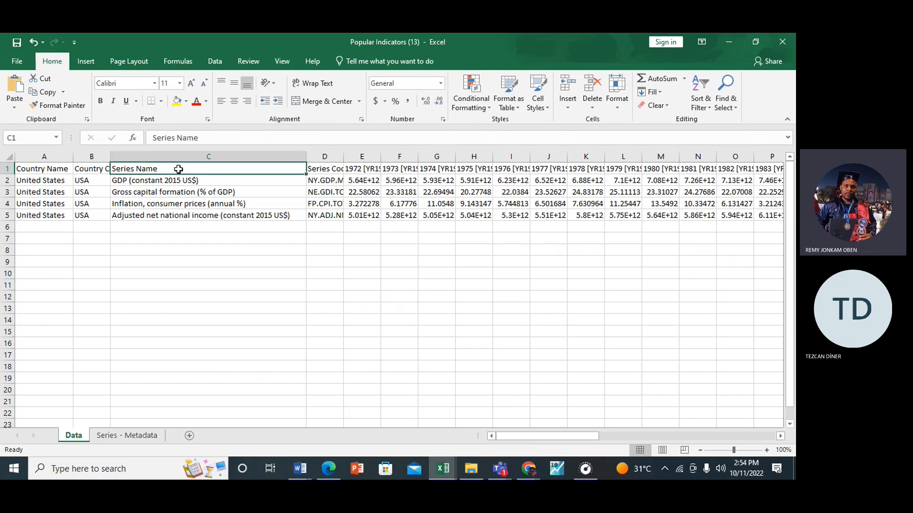
{"action": "left_click", "coordinate": [259, 275]}
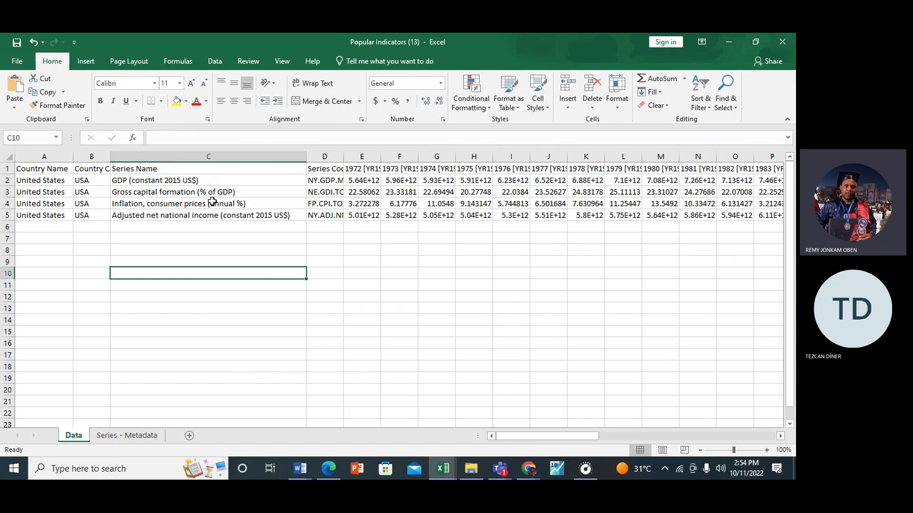
- Select the data table from the Series Name header in C1 through the last 2020 value in BA5
{"action": "left_click", "coordinate": [164, 169]}
{"action": "left_click_drag", "start_coordinate": [544, 437], "coordinate": [725, 425]}
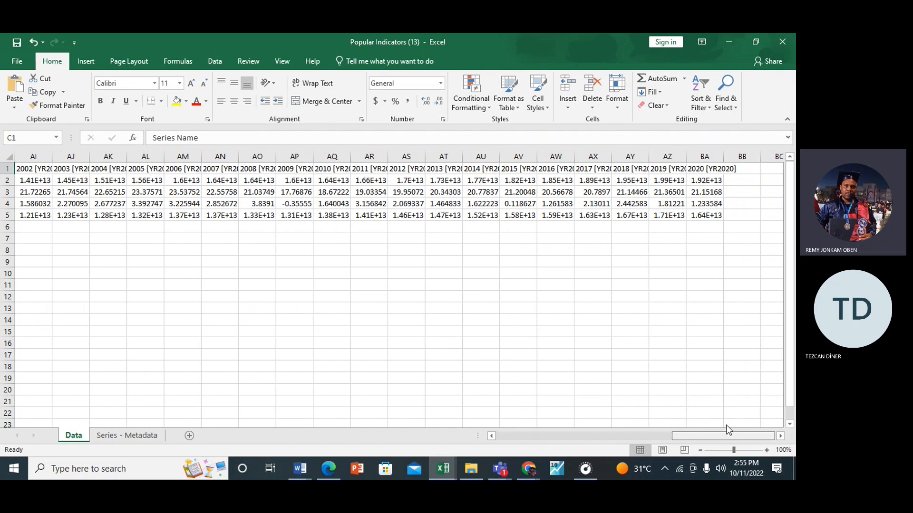
{"action": "left_click", "coordinate": [708, 215], "text": "shift"}
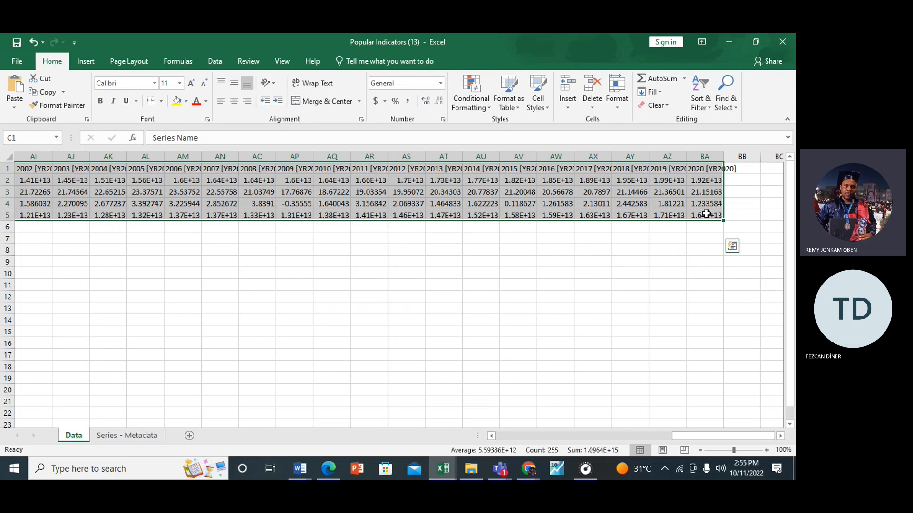
- Copy the selected indicator table and paste it transposed from cell B8 of the Data sheet
{"action": "key", "text": "ctrl+c"}
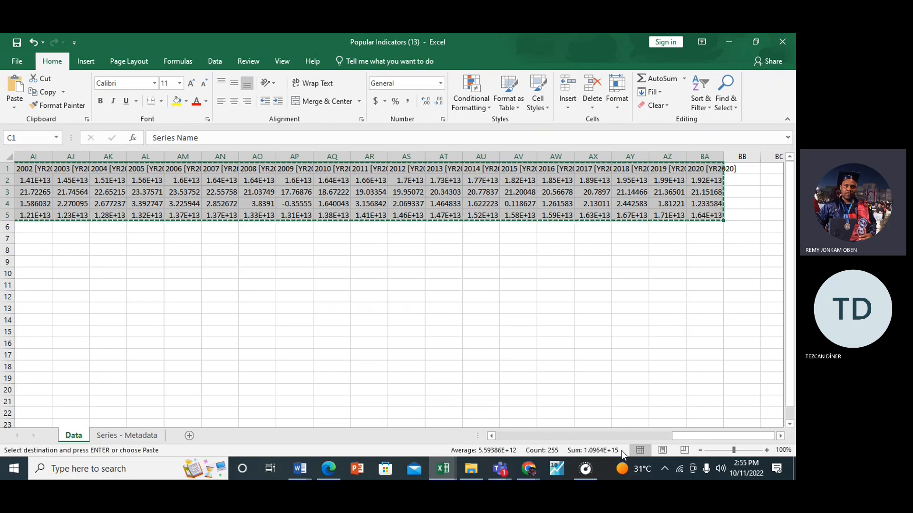
{"action": "left_click", "coordinate": [492, 437]}
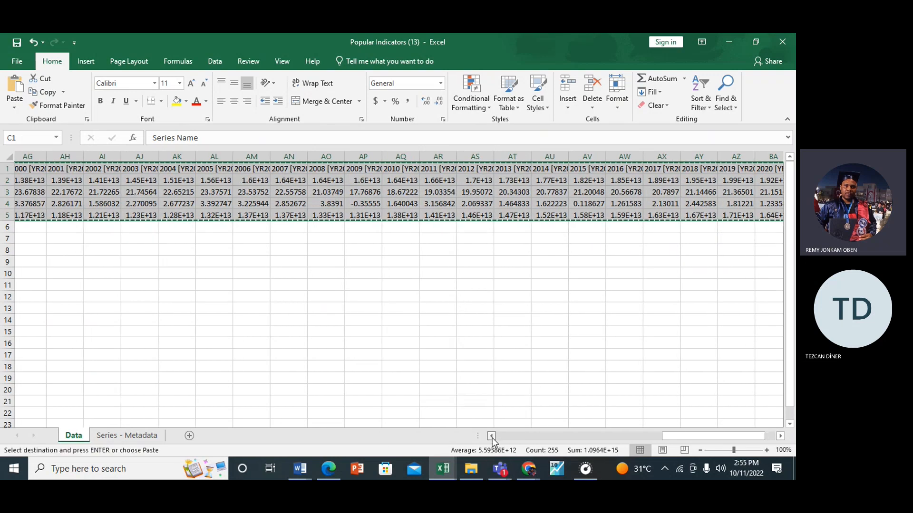
{"action": "left_click_drag", "start_coordinate": [492, 436], "coordinate": [492, 436]}
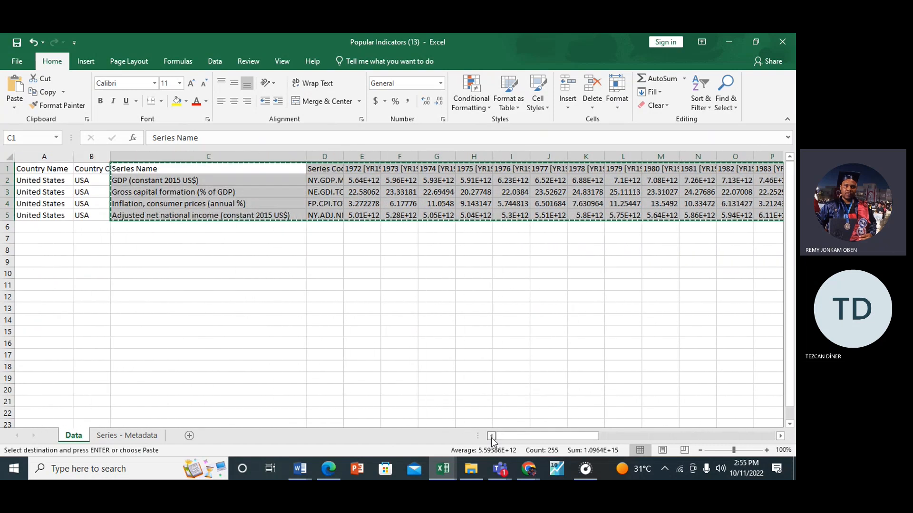
{"action": "left_click", "coordinate": [84, 250]}
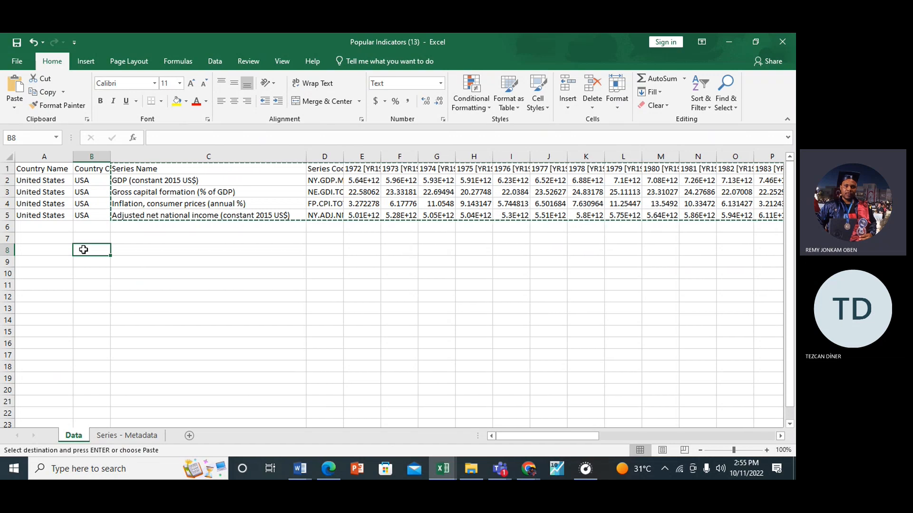
{"action": "right_click", "coordinate": [85, 251]}
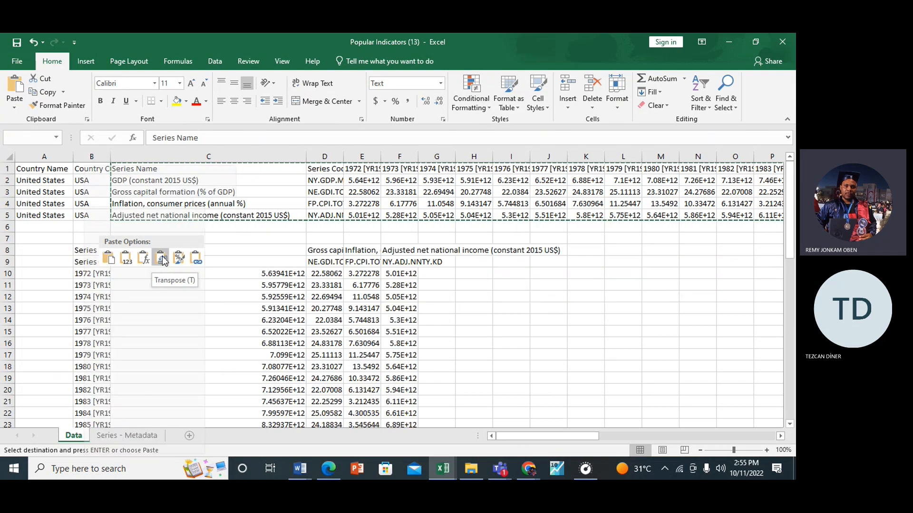
{"action": "left_click", "coordinate": [161, 259]}
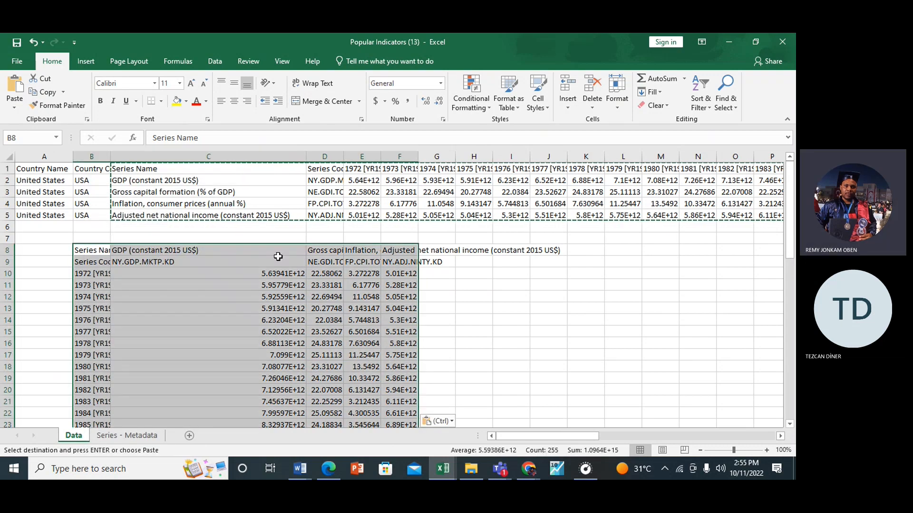
{"action": "left_click", "coordinate": [502, 297]}
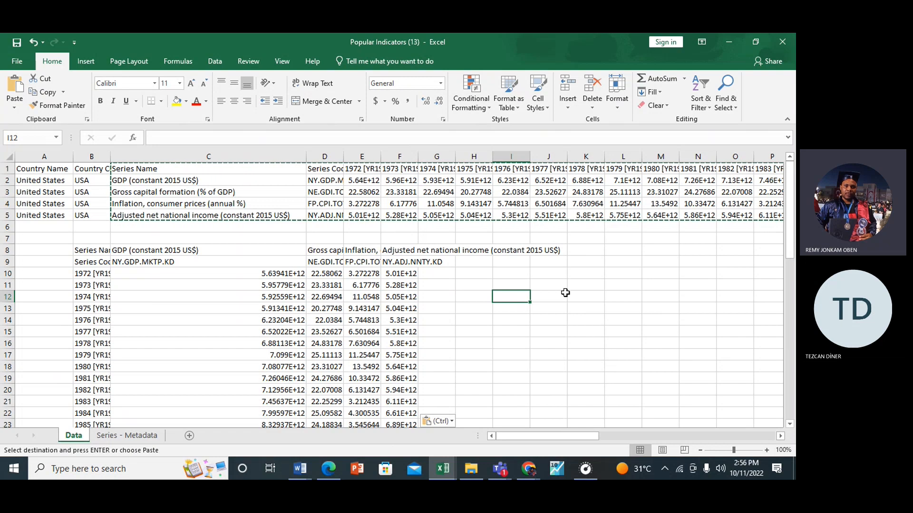
{"action": "double_click", "coordinate": [585, 281]}
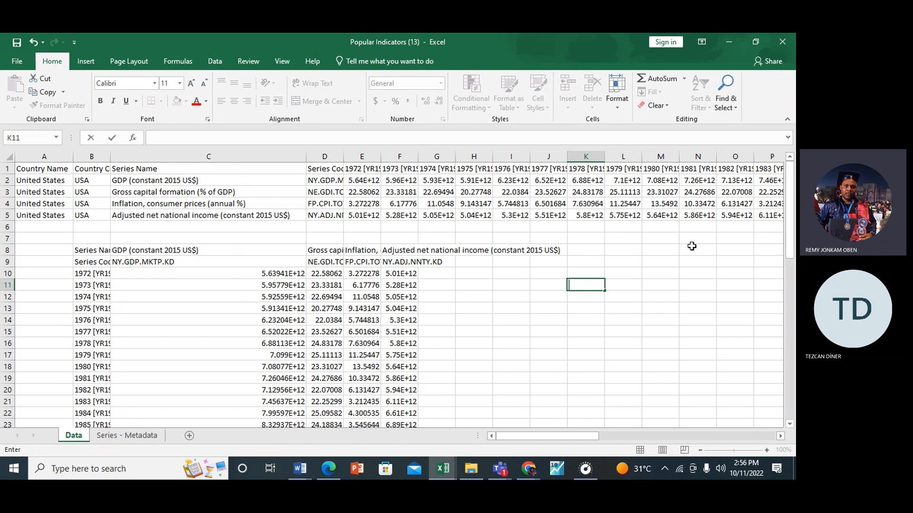
- Examine the years, series codes, GDP header and GDP values in the transposed table
{"action": "left_click_drag", "start_coordinate": [789, 244], "coordinate": [793, 221]}
{"action": "left_click", "coordinate": [282, 262]}
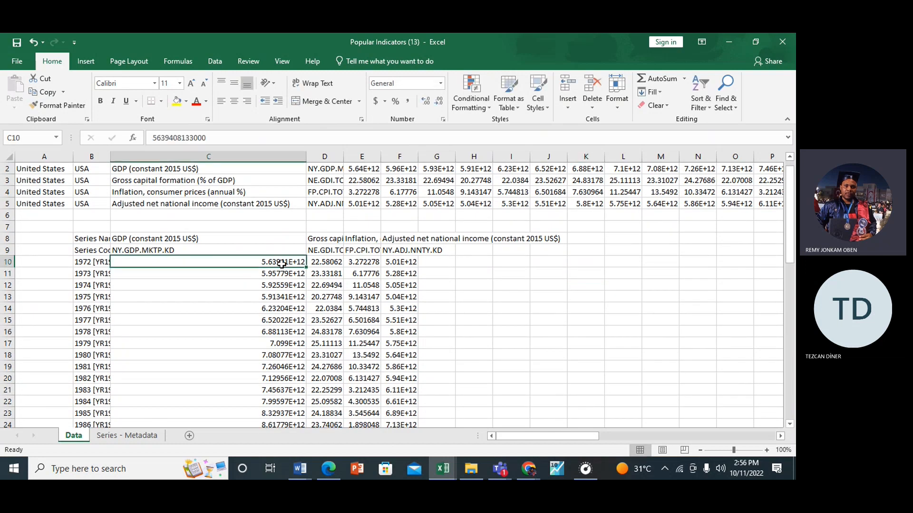
{"action": "left_click", "coordinate": [89, 264]}
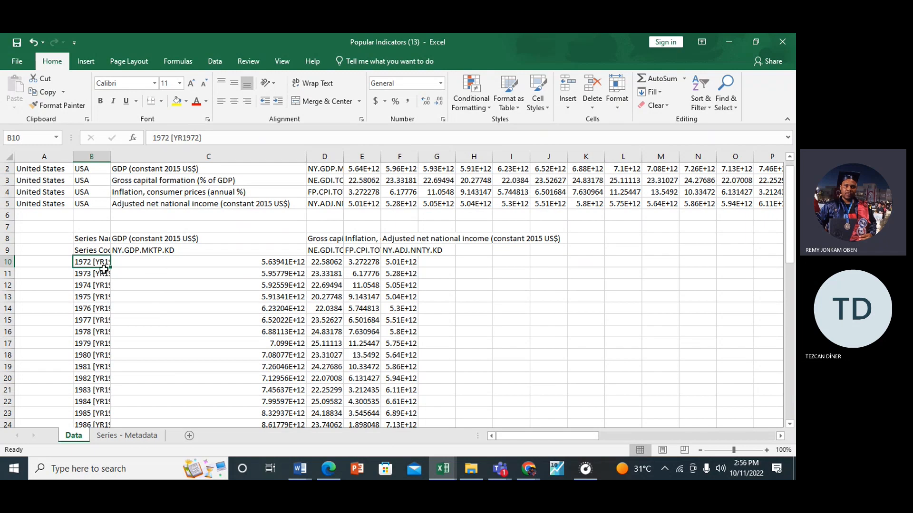
{"action": "left_click_drag", "start_coordinate": [104, 269], "coordinate": [103, 355]}
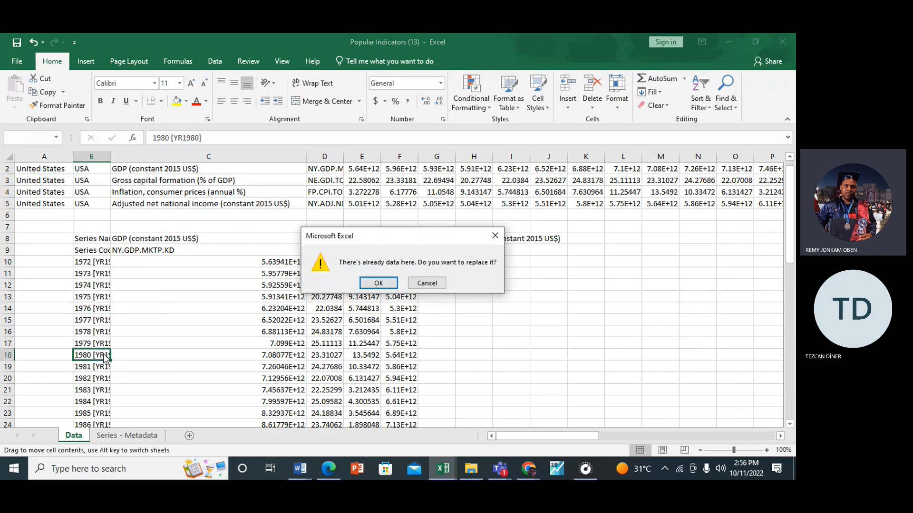
{"action": "left_click", "coordinate": [430, 283]}
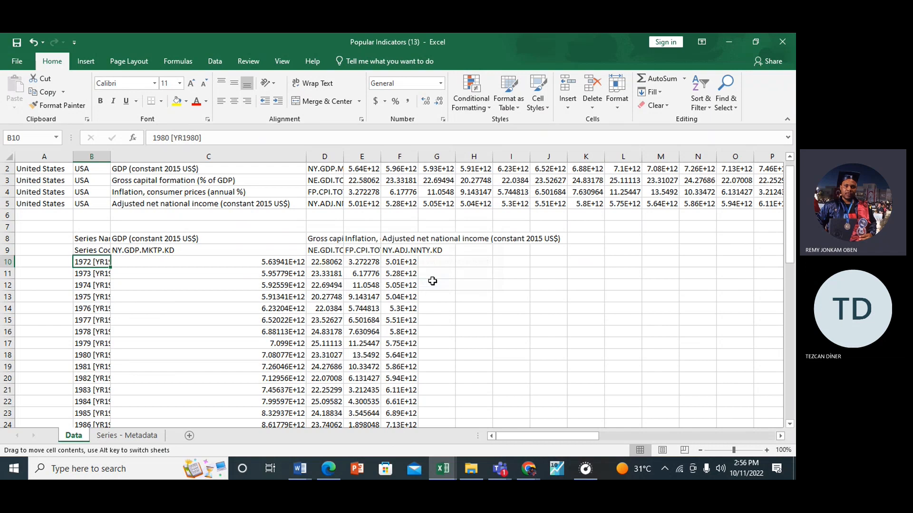
{"action": "left_click", "coordinate": [219, 296]}
{"action": "left_click", "coordinate": [232, 254]}
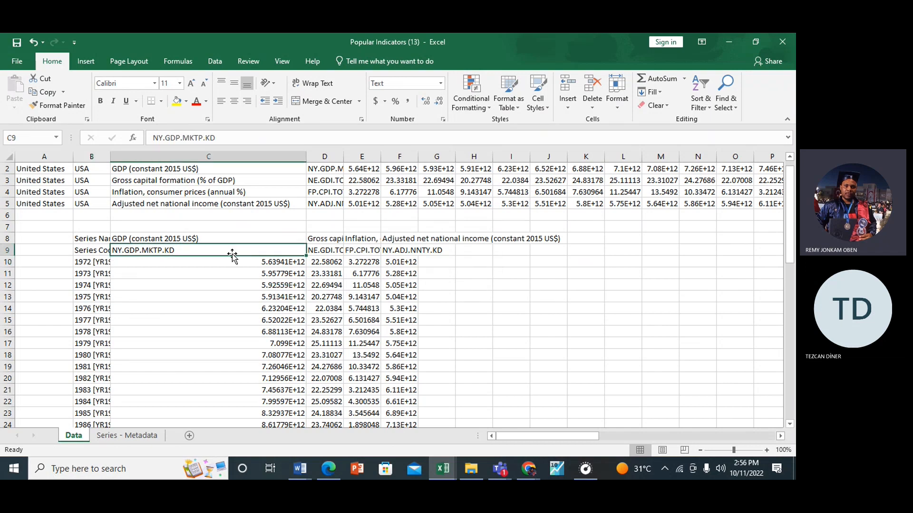
{"action": "left_click", "coordinate": [155, 240]}
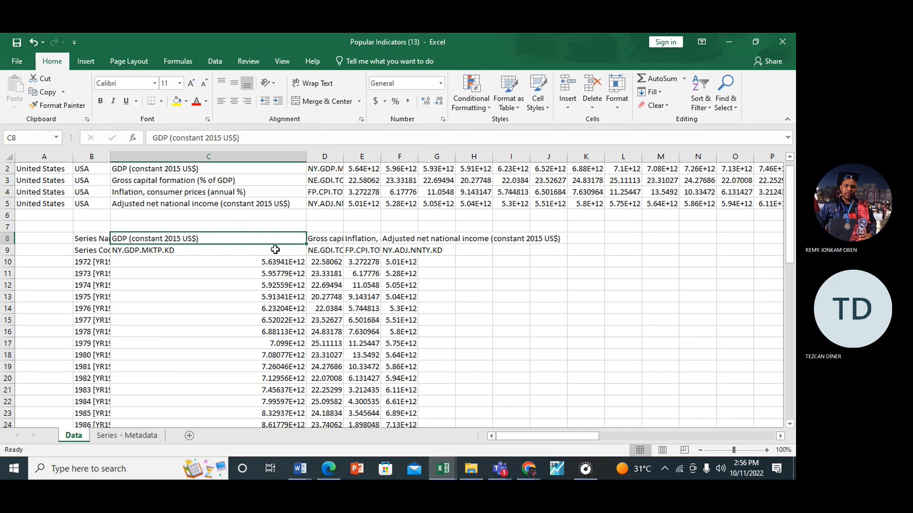
{"action": "left_click", "coordinate": [278, 320]}
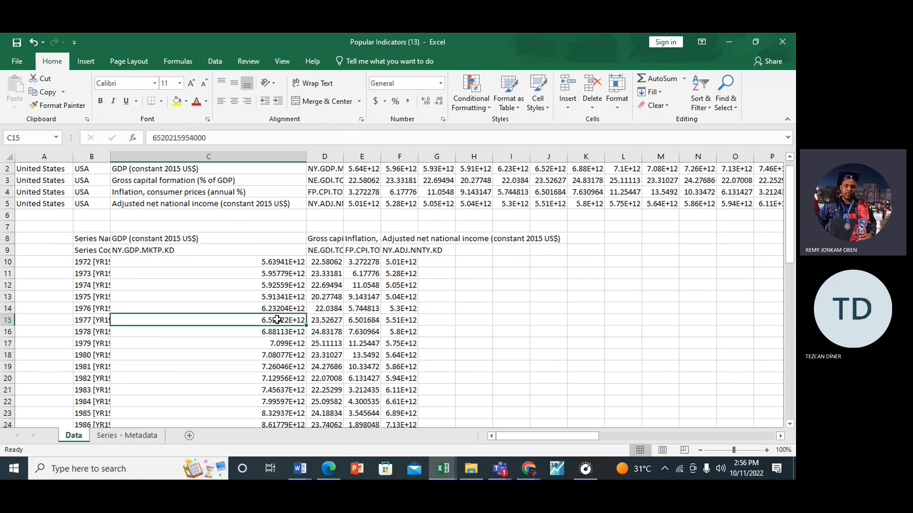
- Widen columns D, E and F holding the capital formation, inflation and adjusted net national income series
{"action": "left_click", "coordinate": [324, 241]}
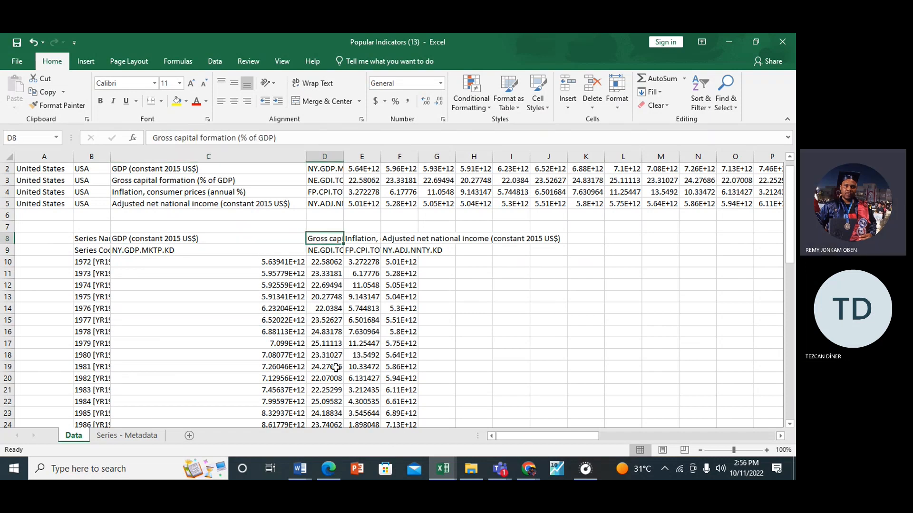
{"action": "left_click_drag", "start_coordinate": [343, 152], "coordinate": [383, 158]}
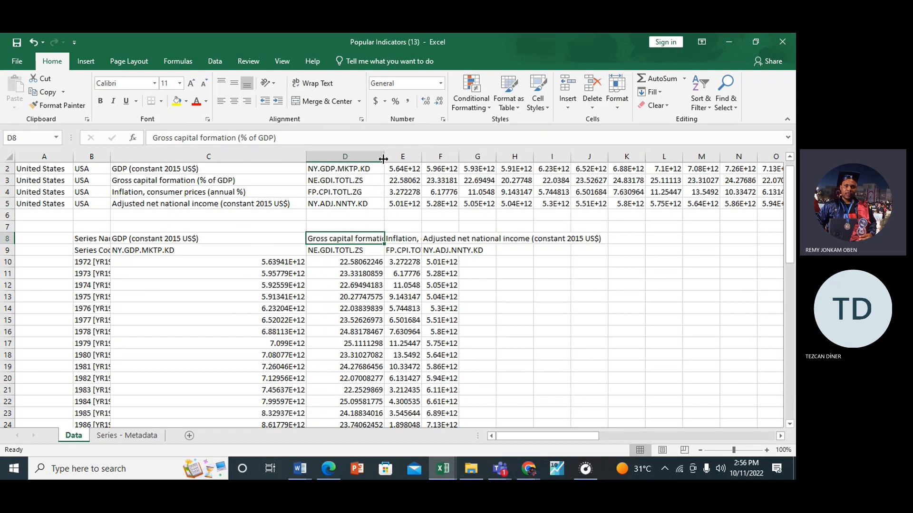
{"action": "left_click", "coordinate": [413, 240]}
{"action": "left_click_drag", "start_coordinate": [421, 154], "coordinate": [446, 154]}
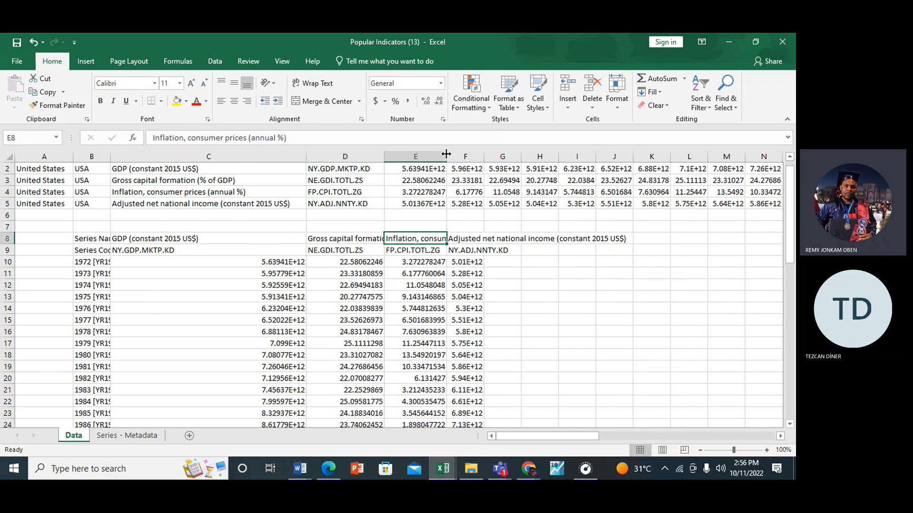
{"action": "left_click", "coordinate": [472, 237]}
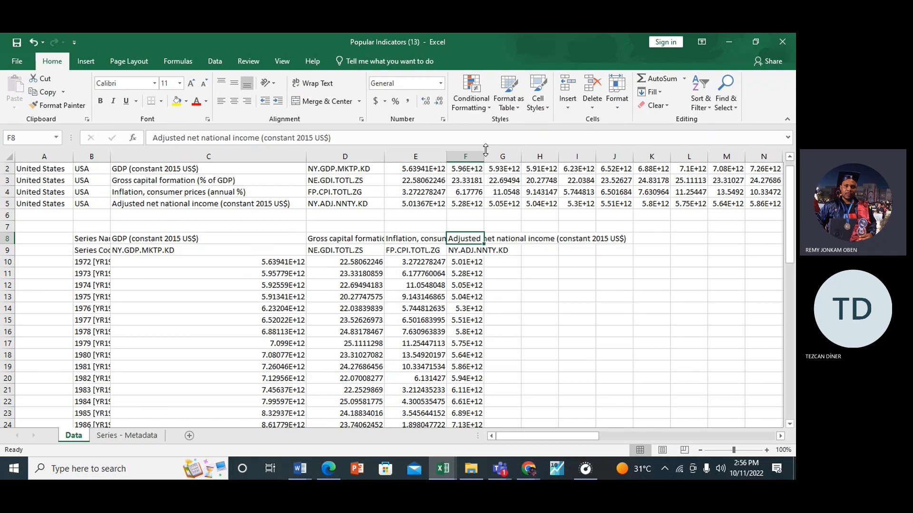
{"action": "left_click_drag", "start_coordinate": [484, 153], "coordinate": [513, 153]}
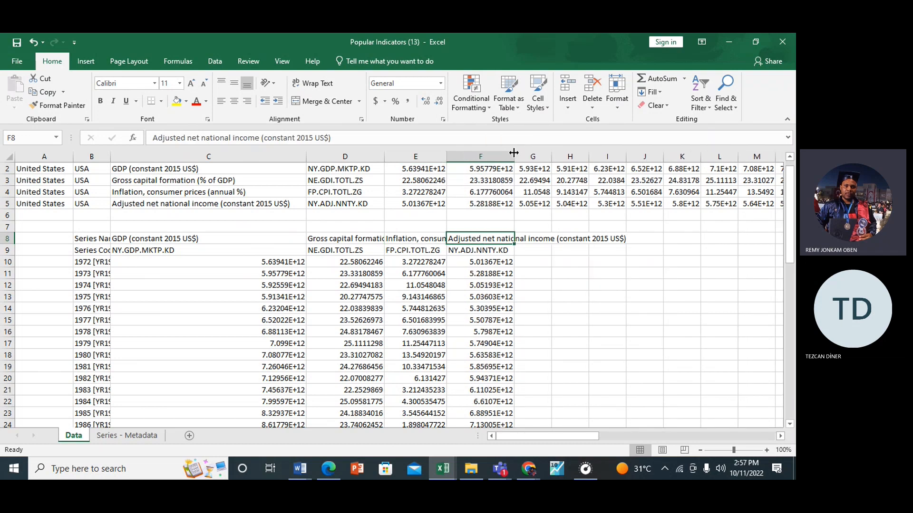
{"action": "left_click", "coordinate": [617, 334]}
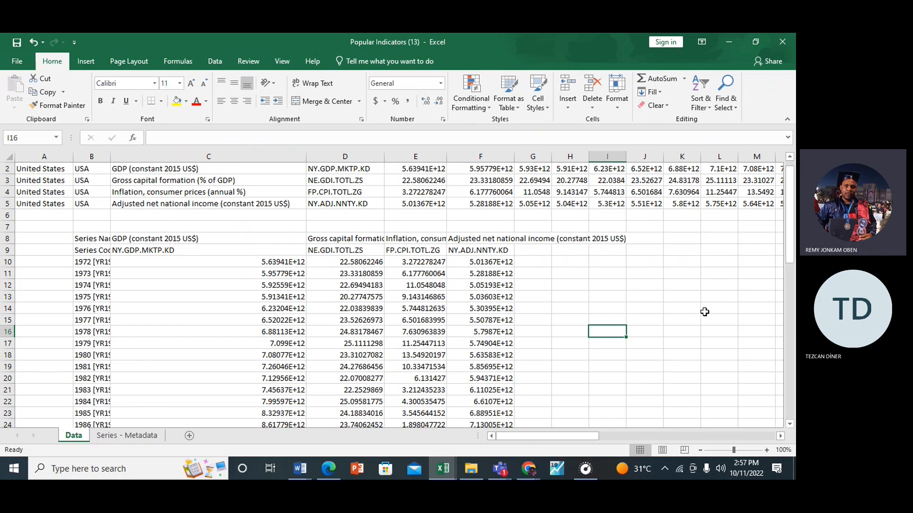
{"action": "left_click_drag", "start_coordinate": [791, 231], "coordinate": [792, 233]}
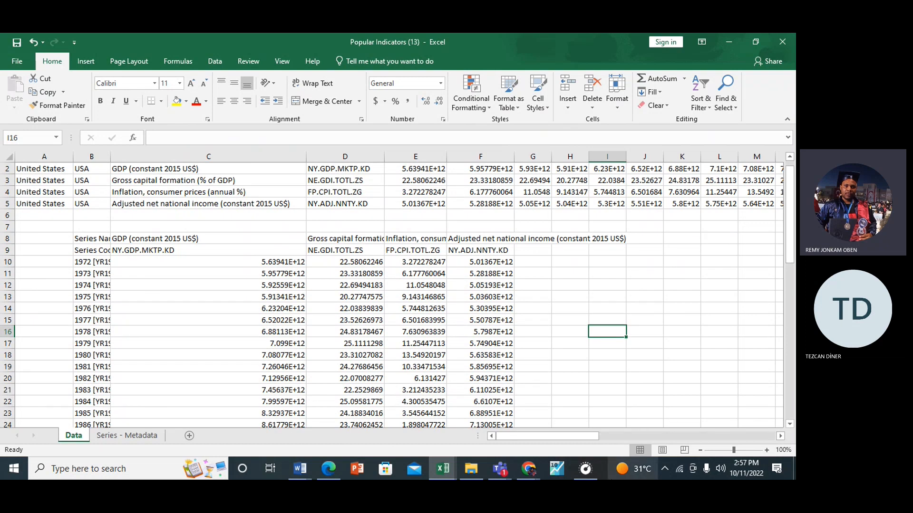
- Switch to EViews and start a new workfile with Dated - regular frequency structure and Annual frequency
{"action": "left_click", "coordinate": [561, 476]}
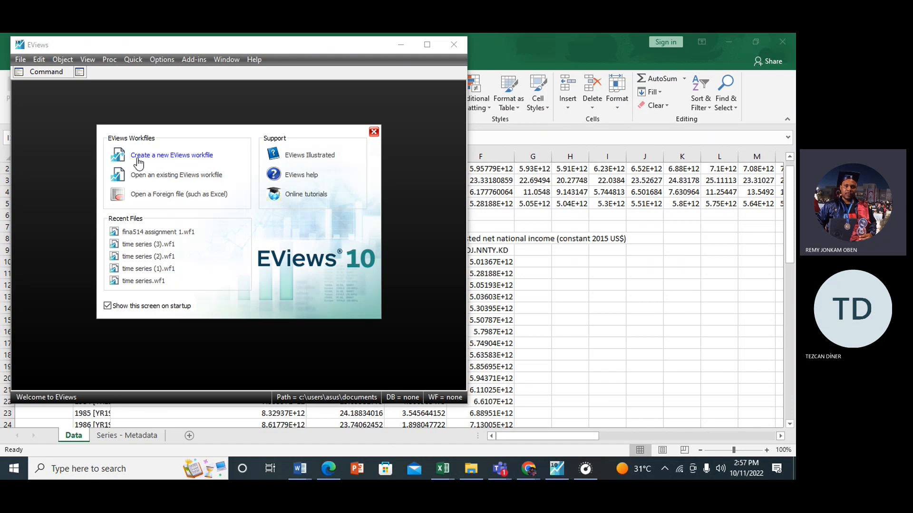
{"action": "left_click", "coordinate": [173, 156]}
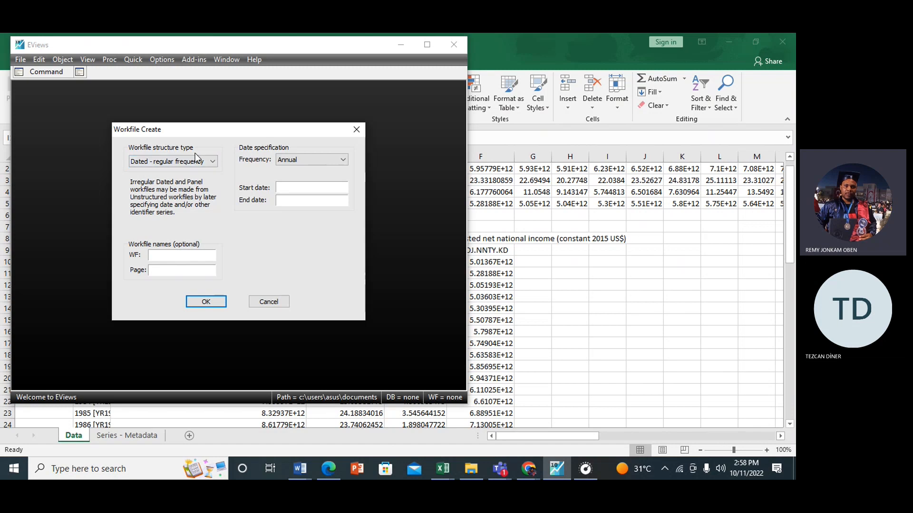
{"action": "left_click", "coordinate": [204, 163]}
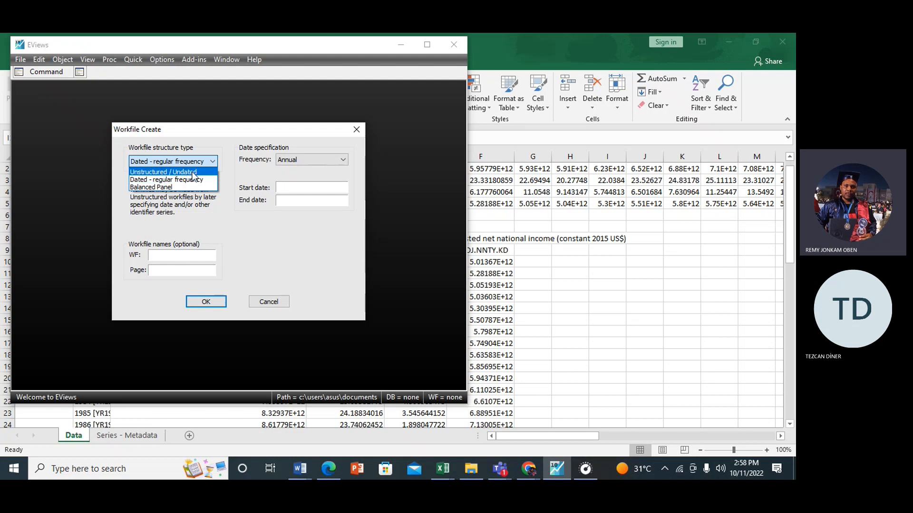
{"action": "left_click", "coordinate": [169, 180]}
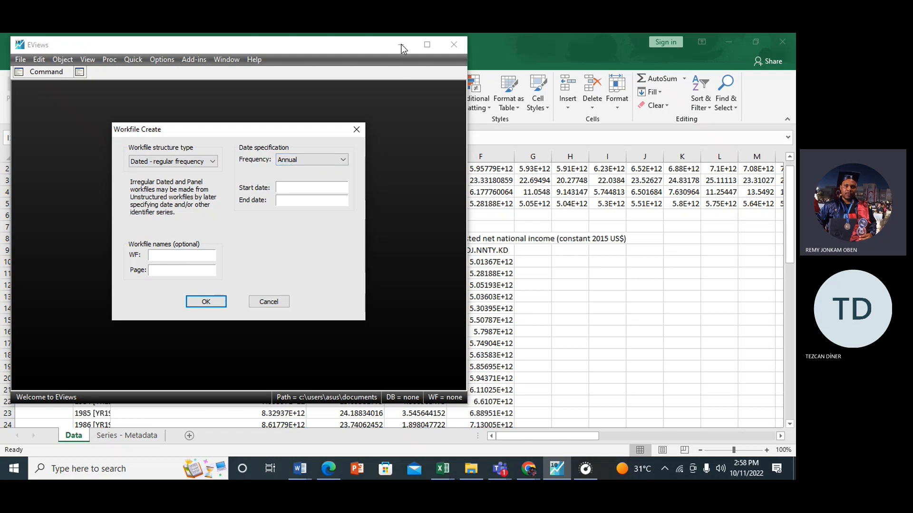
{"action": "left_click", "coordinate": [342, 161]}
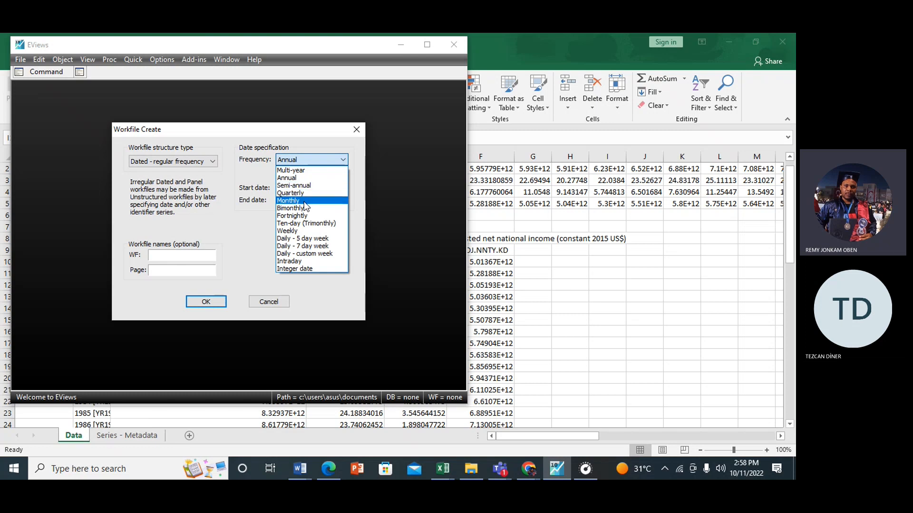
{"action": "left_click", "coordinate": [343, 164]}
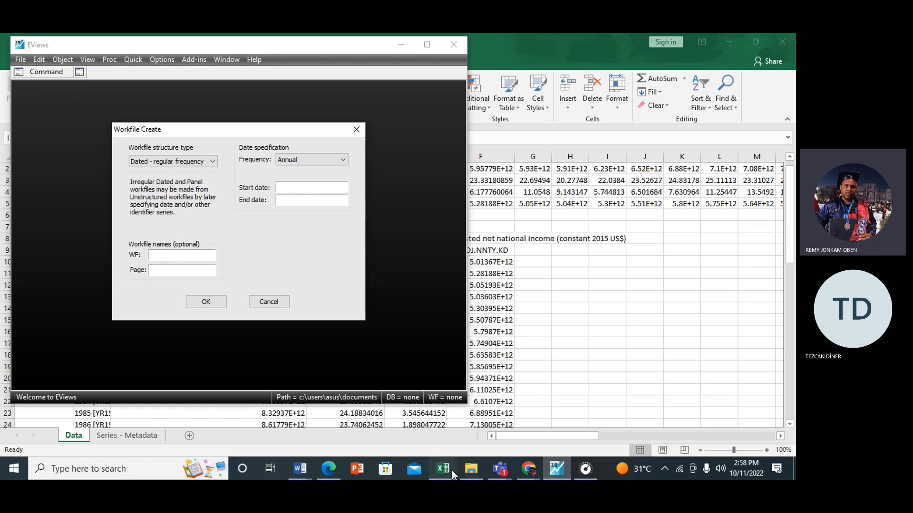
- Switch to the Popular Indicators (13) workbook in Excel and check the first and last years in column B of the transposed table
{"action": "mouse_move", "coordinate": [451, 470]}
{"action": "mouse_move", "coordinate": [529, 432]}
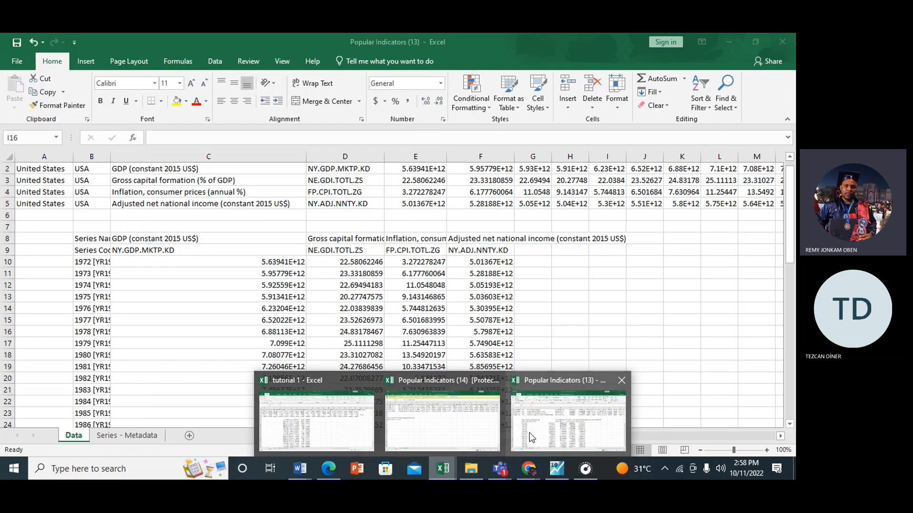
{"action": "left_click", "coordinate": [529, 432]}
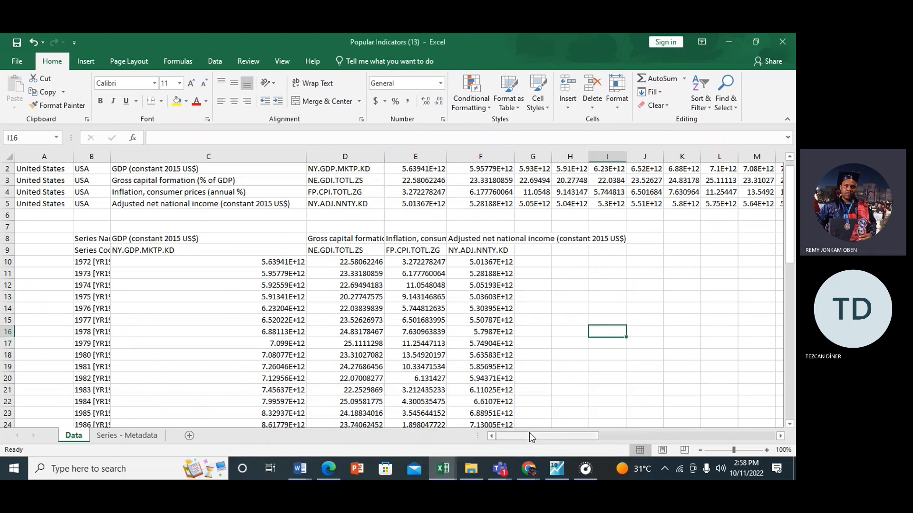
{"action": "left_click", "coordinate": [83, 265]}
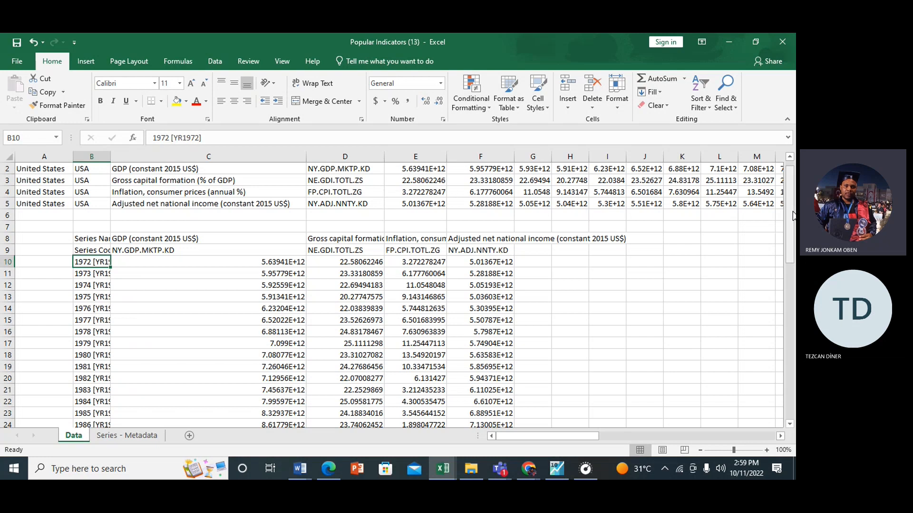
{"action": "left_click_drag", "start_coordinate": [793, 216], "coordinate": [790, 425]}
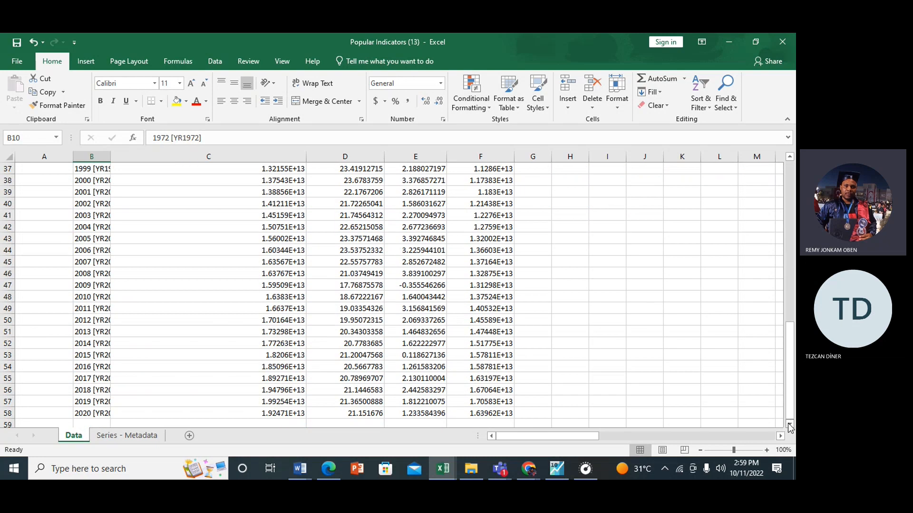
{"action": "left_click", "coordinate": [789, 425]}
{"action": "left_click", "coordinate": [83, 402]}
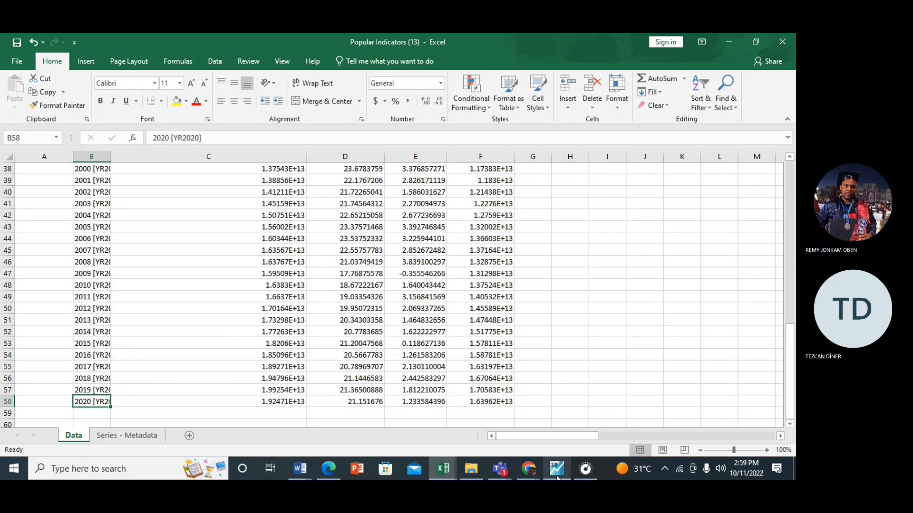
- Switch to EViews and set the new workfile's start date to 1972 and end date to 2020
{"action": "mouse_move", "coordinate": [557, 476]}
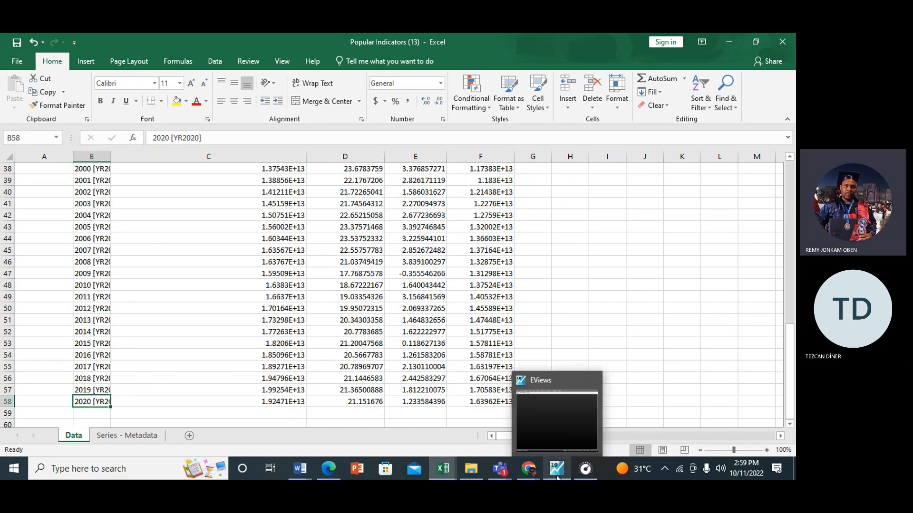
{"action": "left_click", "coordinate": [558, 433]}
{"action": "type", "text": "19"}
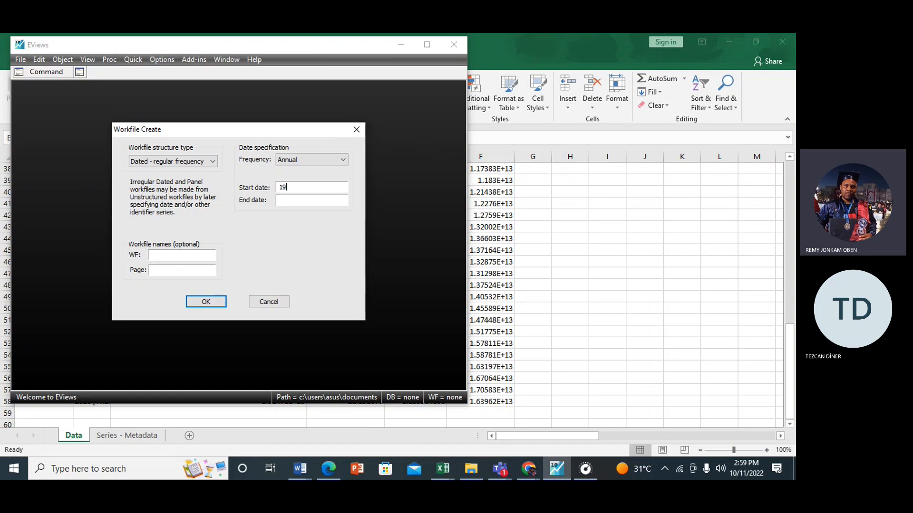
{"action": "type", "text": "72"}
{"action": "left_click", "coordinate": [309, 199]}
{"action": "type", "text": "2020"}
{"action": "mouse_move", "coordinate": [435, 469]}
{"action": "mouse_move", "coordinate": [537, 440]}
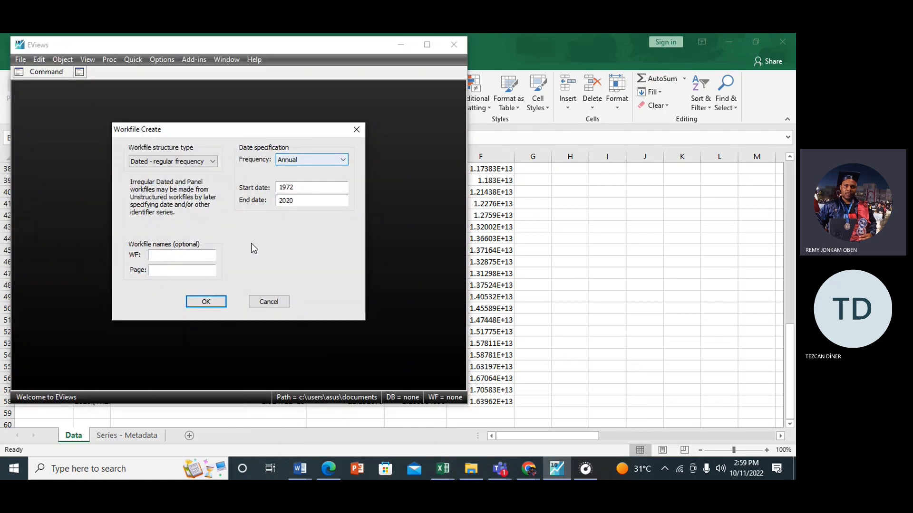
- Create the annual workfile with its workfile and page names left blank, and decline the license update
{"action": "left_click", "coordinate": [195, 255]}
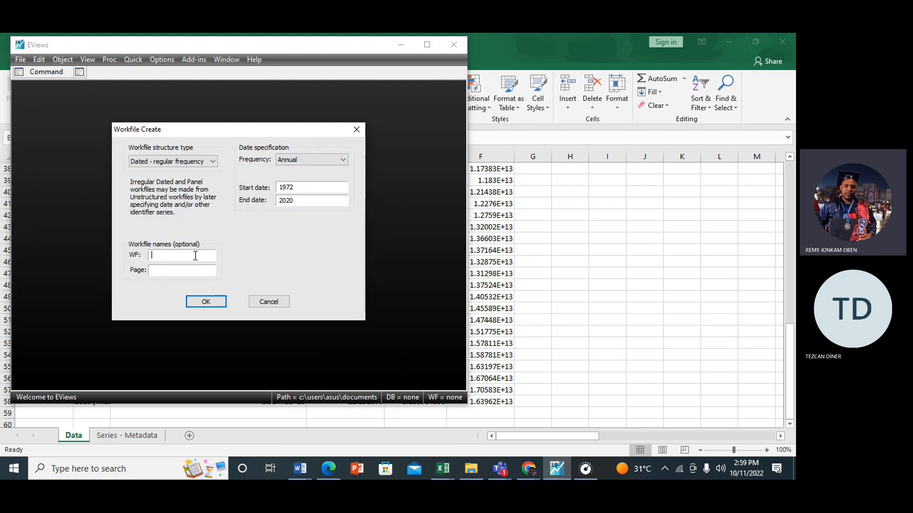
{"action": "left_click", "coordinate": [170, 272]}
{"action": "left_click", "coordinate": [187, 256]}
{"action": "left_click", "coordinate": [205, 303]}
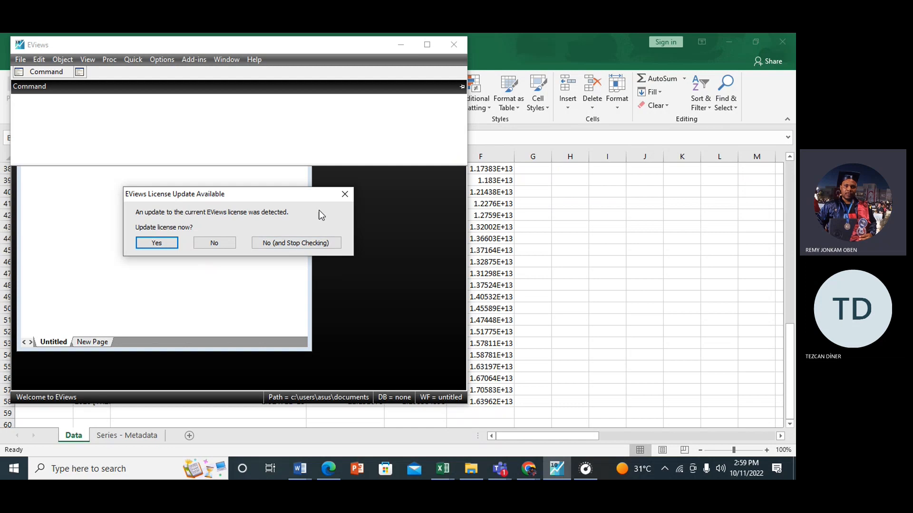
{"action": "left_click", "coordinate": [220, 243]}
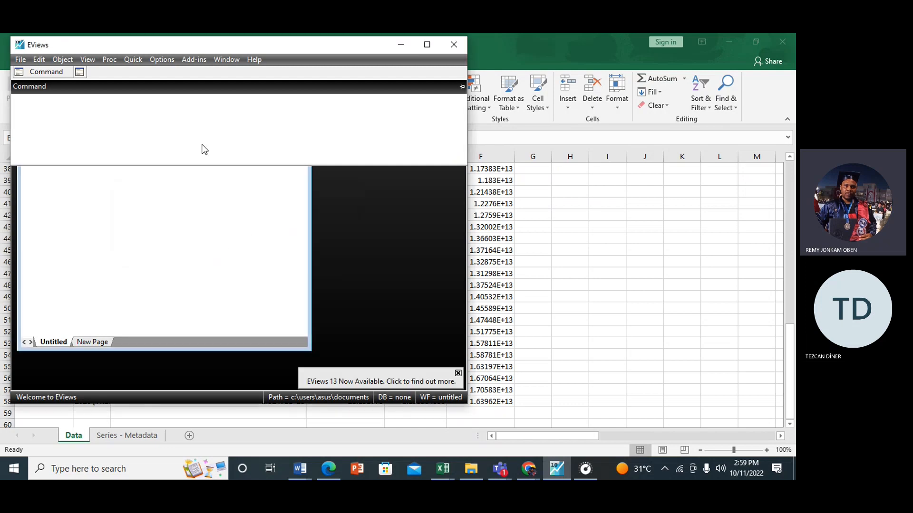
{"action": "left_click", "coordinate": [401, 47]}
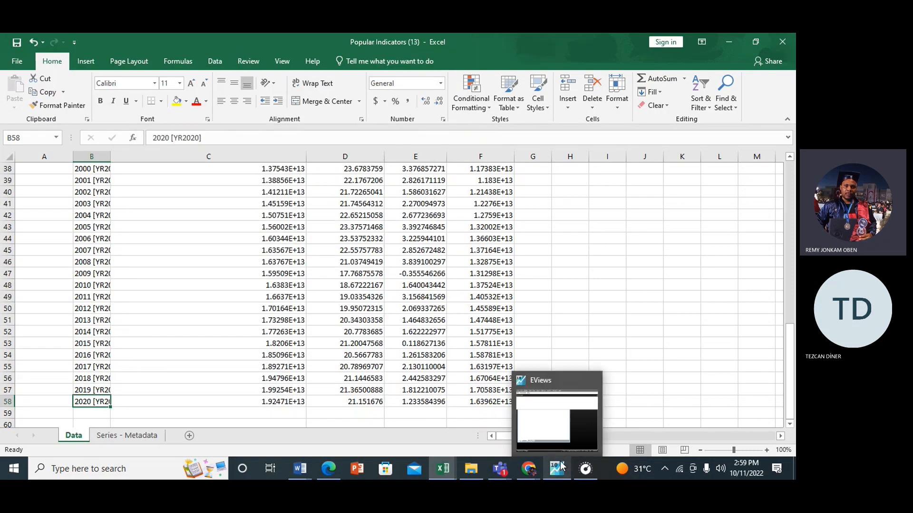
{"action": "left_click", "coordinate": [552, 436]}
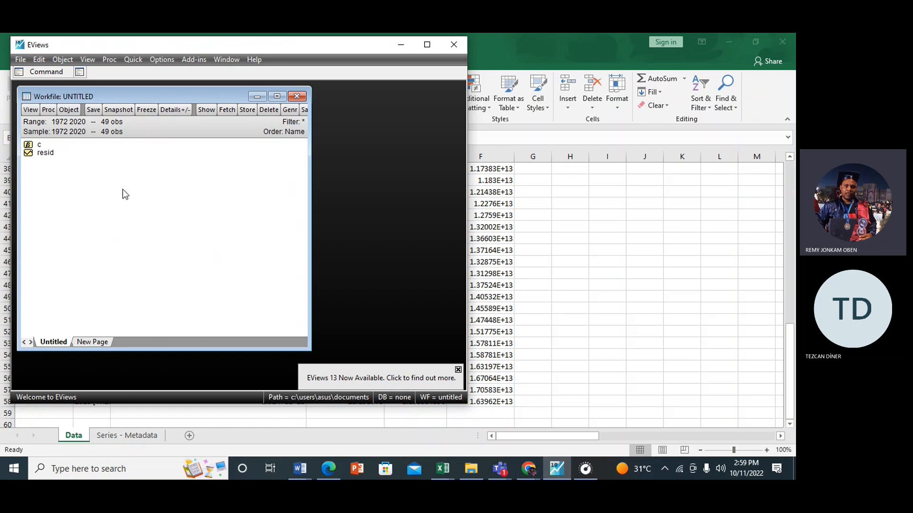
- Begin a data command in the command window, and switch to the Popular Indicators (13) workbook in Excel to check the transposed series headers
{"action": "left_click", "coordinate": [21, 75]}
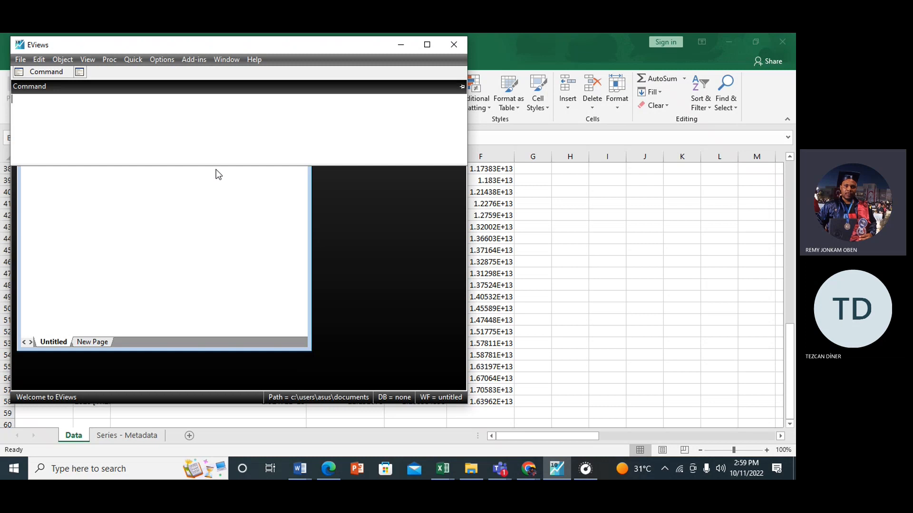
{"action": "type", "text": "data"}
{"action": "left_click", "coordinate": [301, 469]}
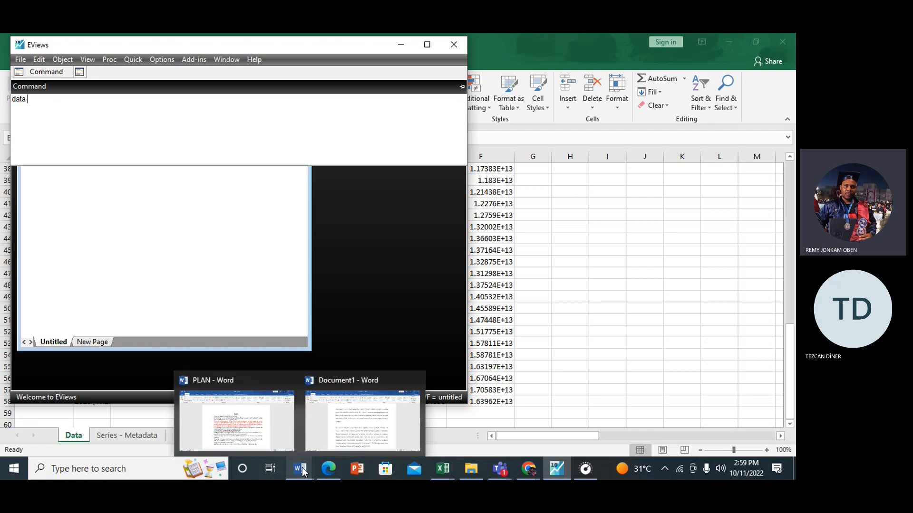
{"action": "left_click", "coordinate": [440, 470]}
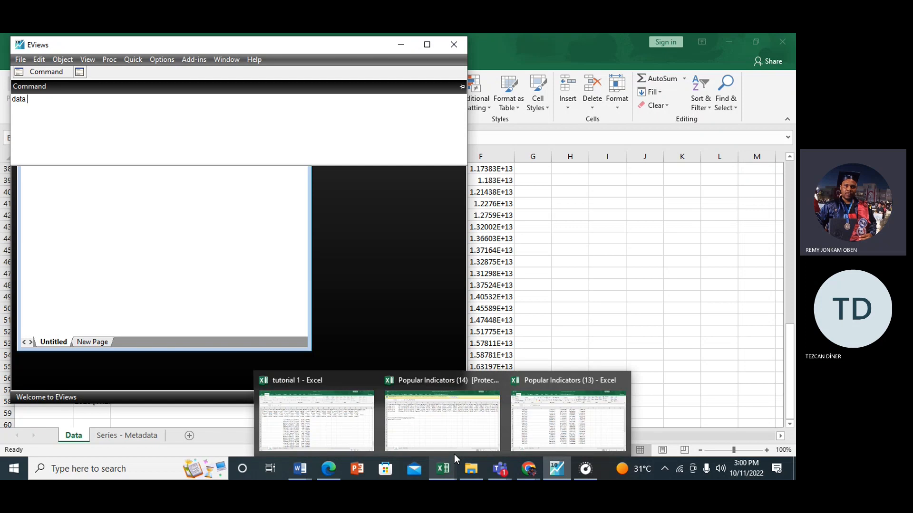
{"action": "left_click", "coordinate": [568, 421]}
{"action": "left_click_drag", "start_coordinate": [789, 335], "coordinate": [763, 173]}
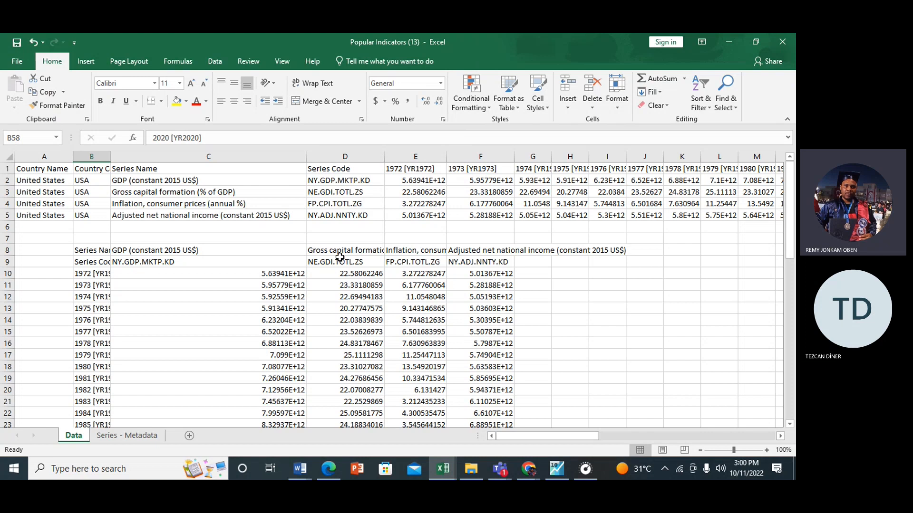
{"action": "left_click", "coordinate": [501, 258]}
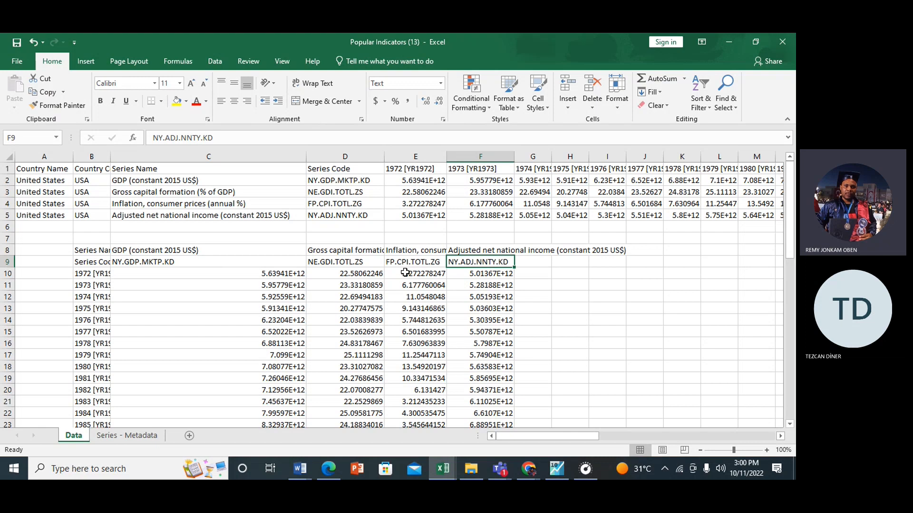
- Enter the model equation GDP = c + GFCF + INF + INC + u in cell D7 and make it bold
{"action": "double_click", "coordinate": [327, 240]}
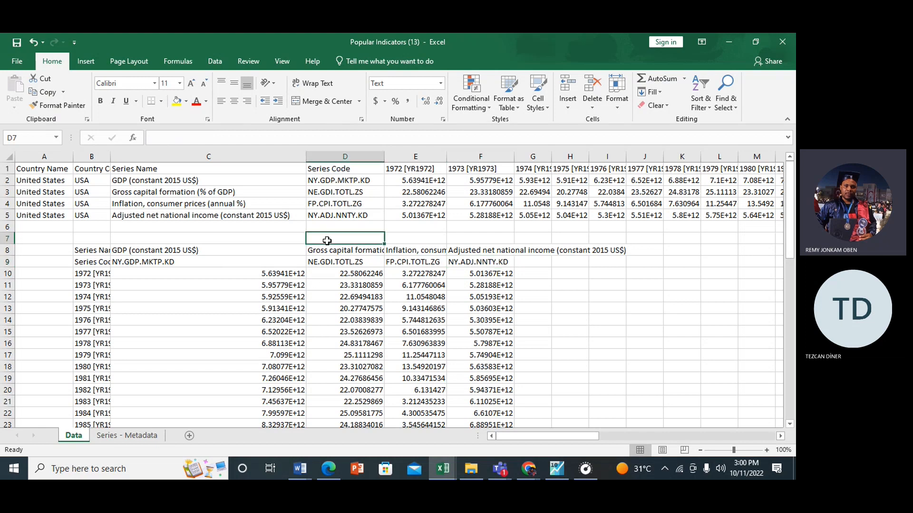
{"action": "type", "text": "GDP = GF"}
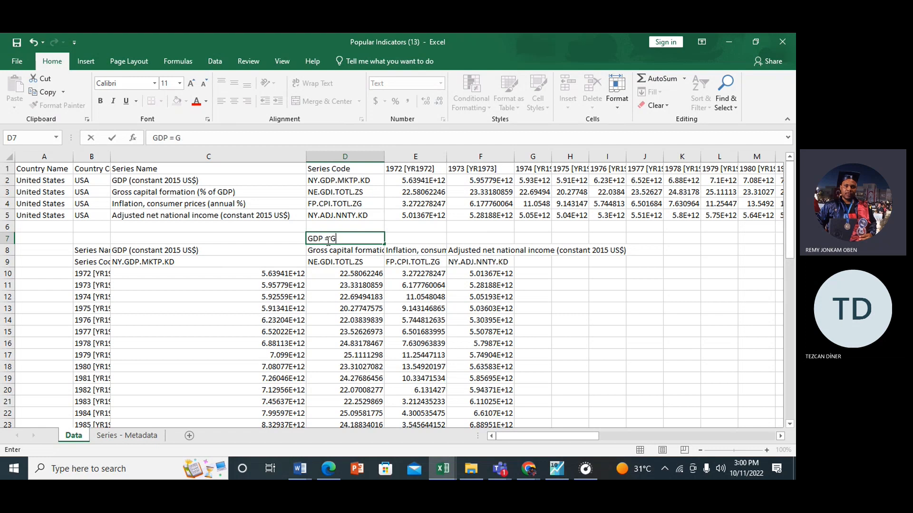
{"action": "key", "text": "BackSpace"}
{"action": "key", "text": "BackSpace"}
{"action": "type", "text": "c + GFCF + INF + INC"}
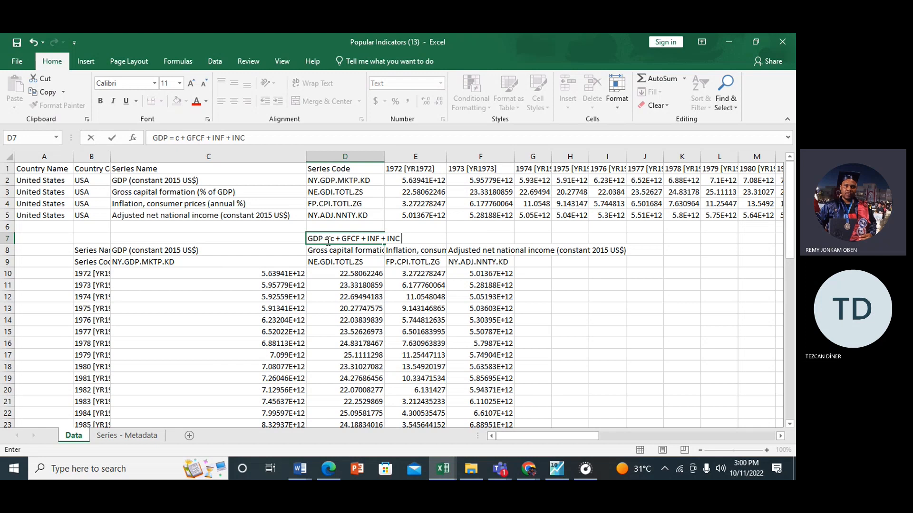
{"action": "type", "text": " + u"}
{"action": "left_click", "coordinate": [655, 282]}
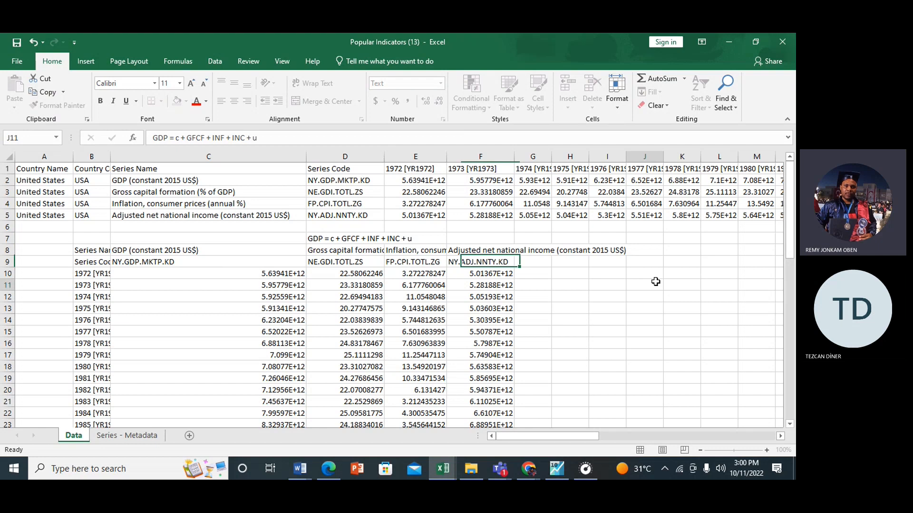
{"action": "left_click", "coordinate": [312, 241]}
{"action": "key", "text": "ctrl+b"}
{"action": "left_click", "coordinate": [487, 239]}
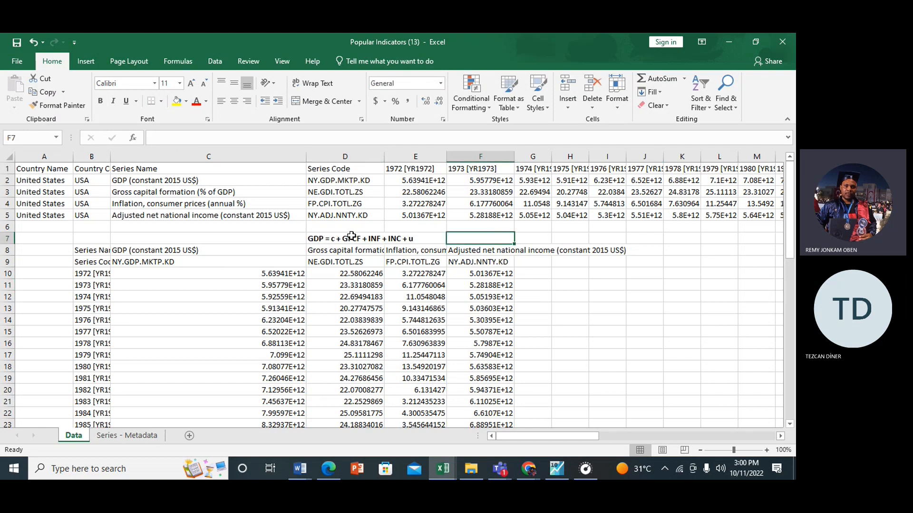
- Label the equation by entering Statistical model in cell C7 and make the label bold
{"action": "left_click", "coordinate": [237, 239]}
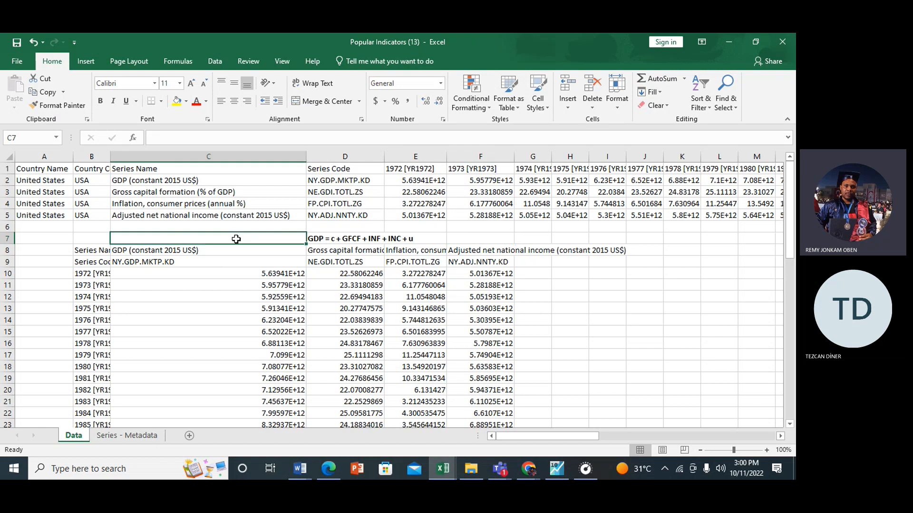
{"action": "type", "text": "Stat"}
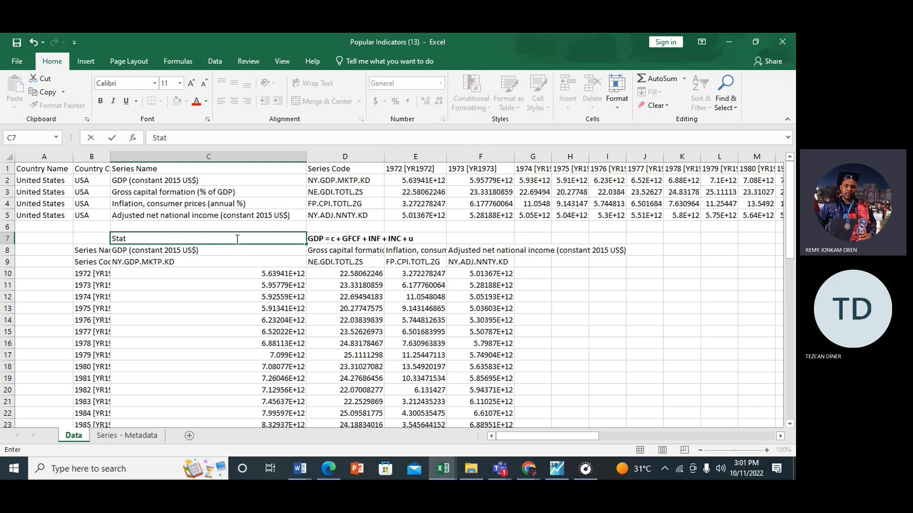
{"action": "type", "text": "istical model"}
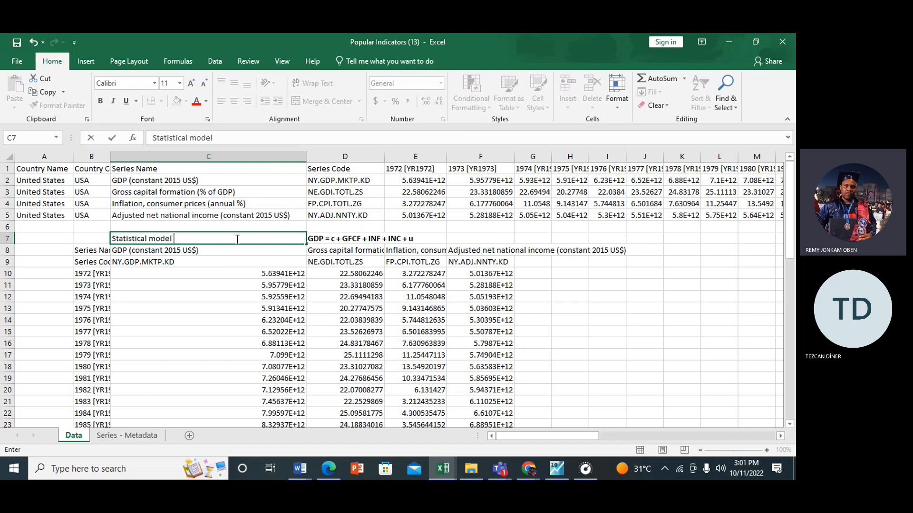
{"action": "key", "text": "ctrl+b"}
{"action": "left_click", "coordinate": [481, 309]}
{"action": "left_click", "coordinate": [170, 239]}
{"action": "key", "text": "ctrl+b"}
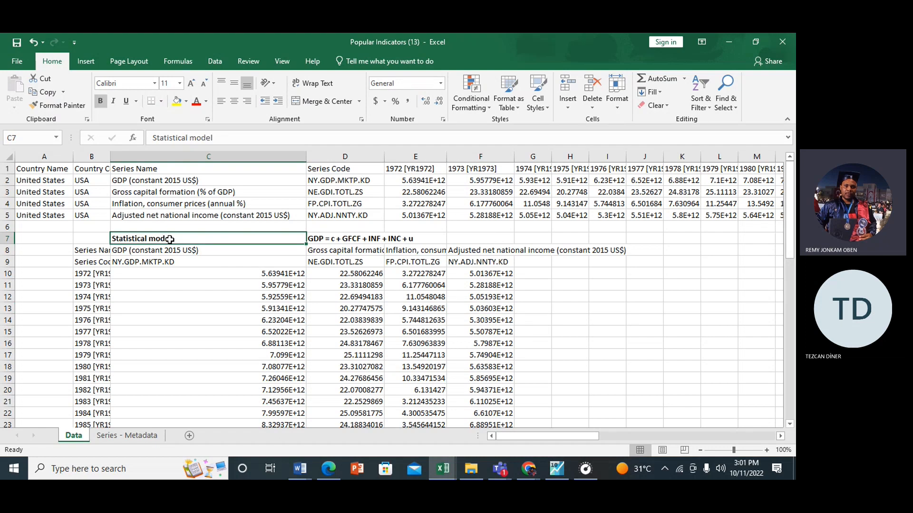
{"action": "left_click", "coordinate": [360, 346]}
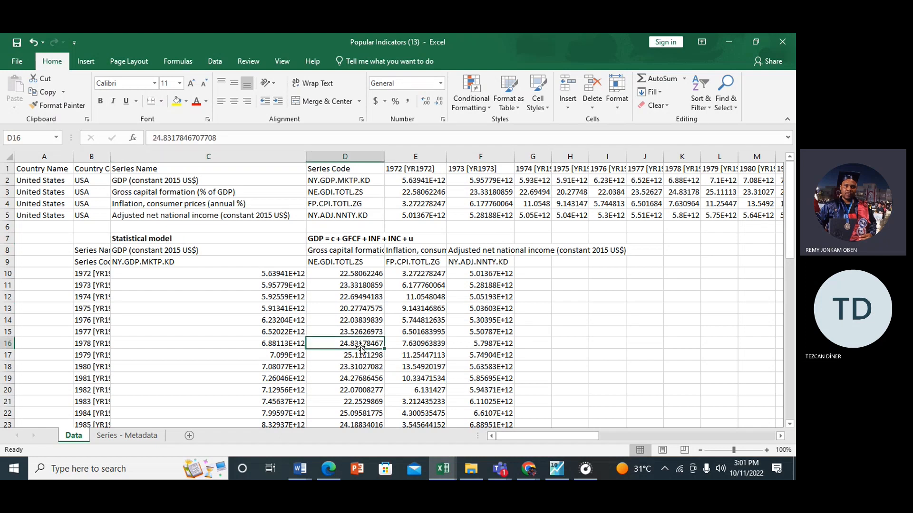
- Examine the terms of the model equation in row 7 against the series headers and values in the transposed table
{"action": "left_click", "coordinate": [317, 238]}
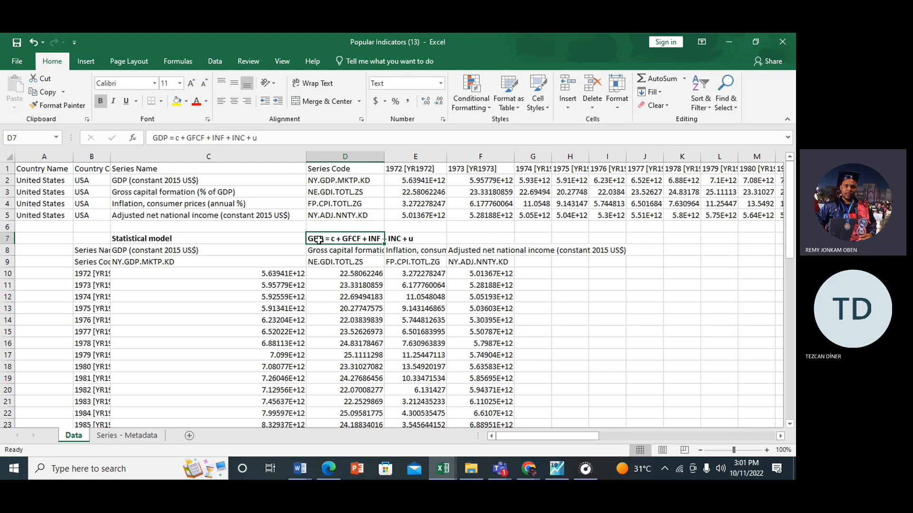
{"action": "left_click", "coordinate": [390, 239]}
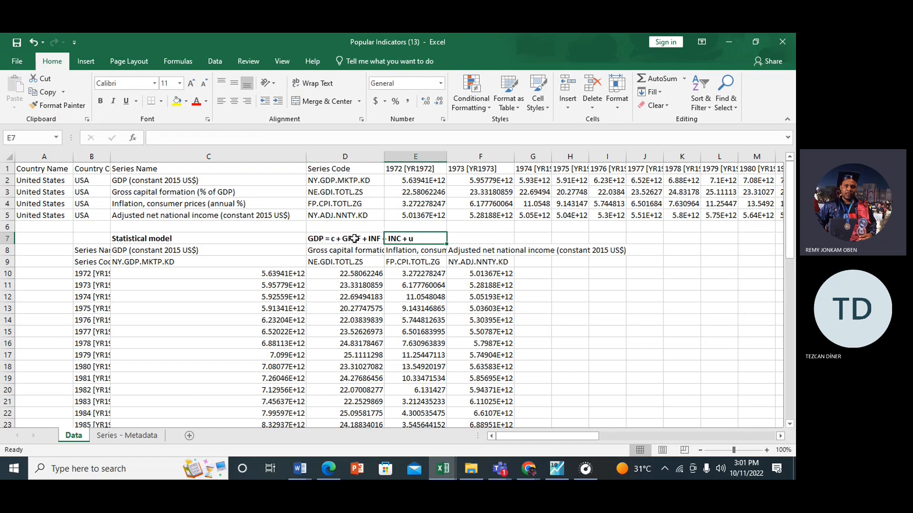
{"action": "left_click", "coordinate": [354, 238]}
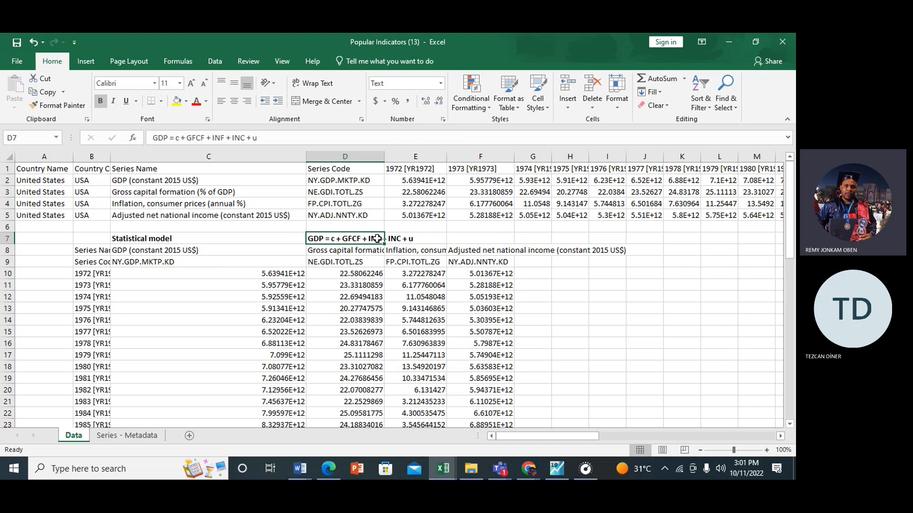
{"action": "left_click", "coordinate": [397, 240]}
{"action": "left_click", "coordinate": [480, 252]}
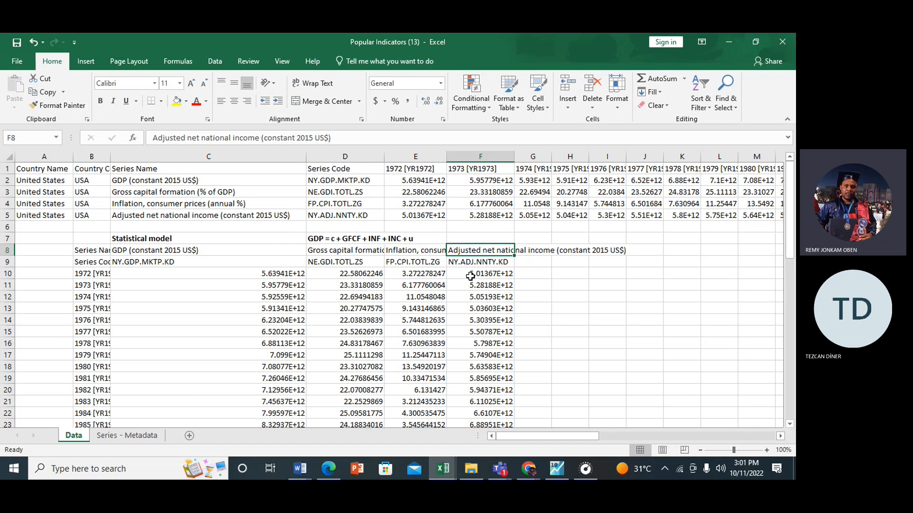
{"action": "left_click", "coordinate": [316, 242]}
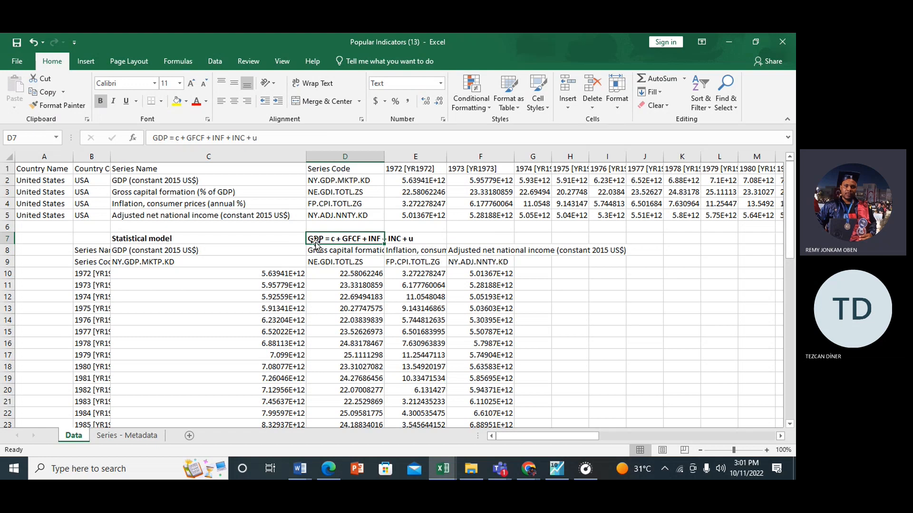
{"action": "left_click", "coordinate": [448, 284]}
{"action": "left_click", "coordinate": [336, 238]}
{"action": "left_click", "coordinate": [412, 242]}
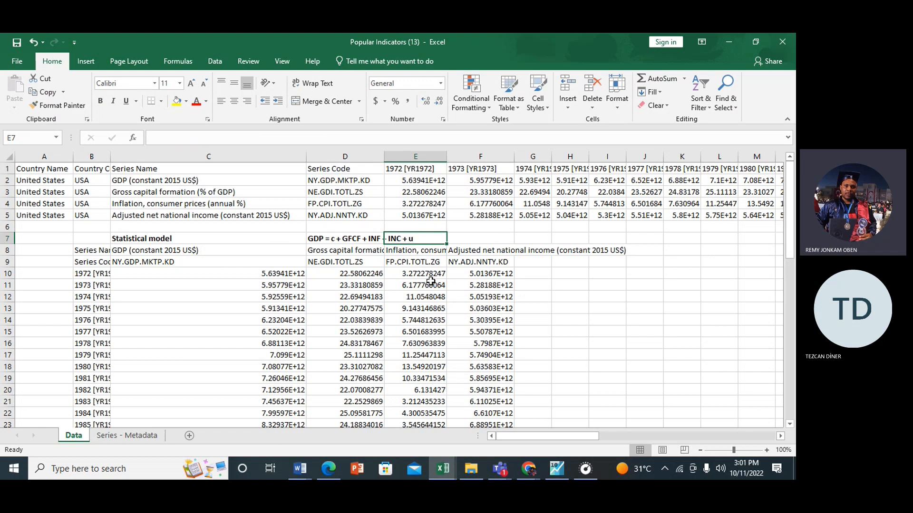
{"action": "left_click", "coordinate": [316, 241]}
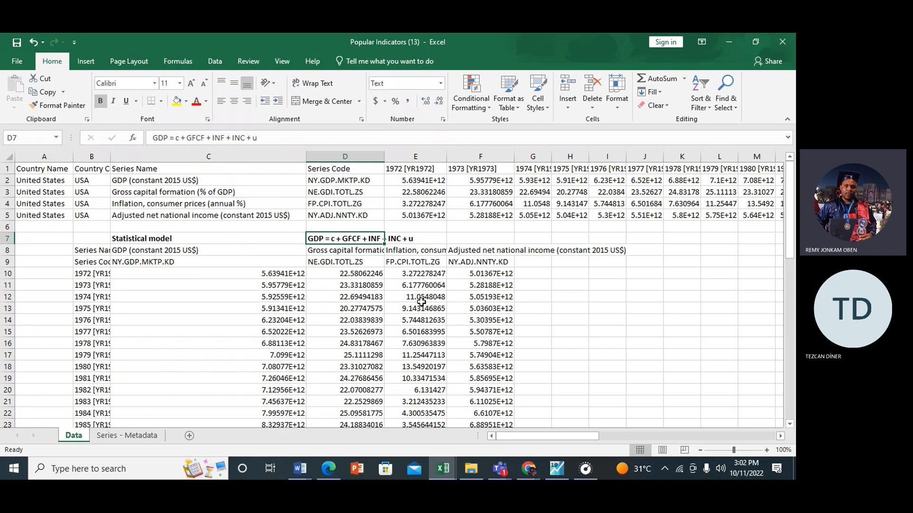
{"action": "left_click", "coordinate": [415, 240]}
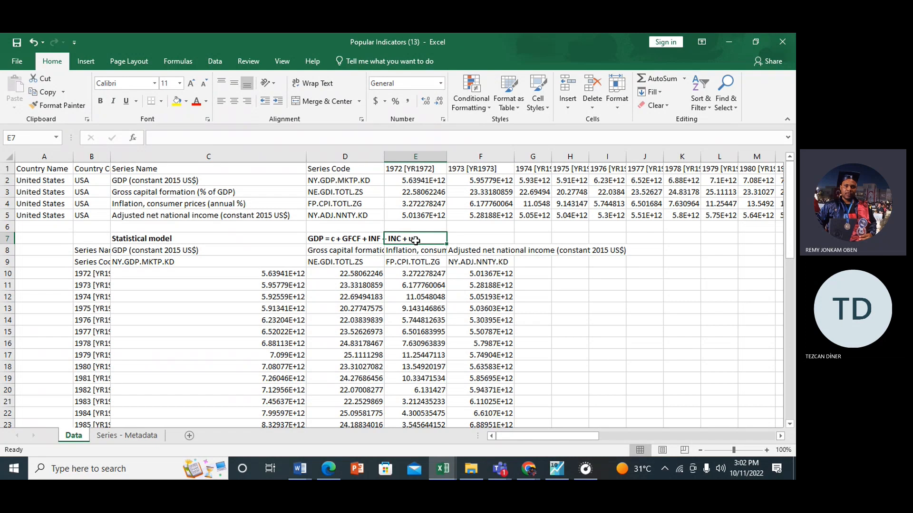
{"action": "left_click", "coordinate": [489, 298]}
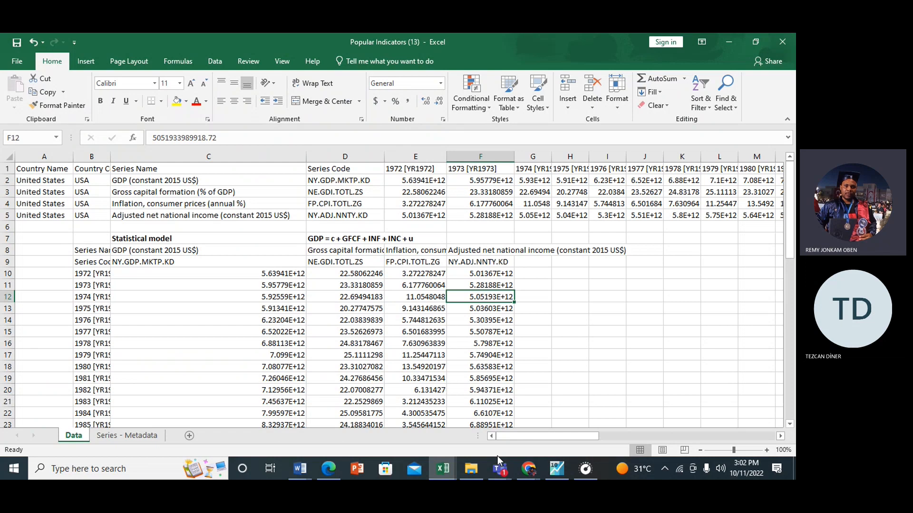
- Switch to EViews and complete the command as data gdp gfcf inf inc to create the four empty series in a group
{"action": "mouse_move", "coordinate": [543, 475]}
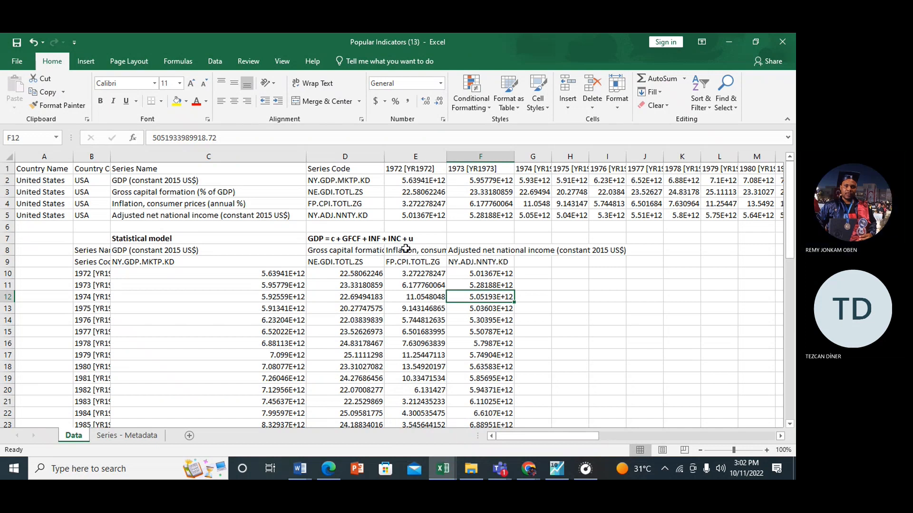
{"action": "left_click", "coordinate": [555, 470]}
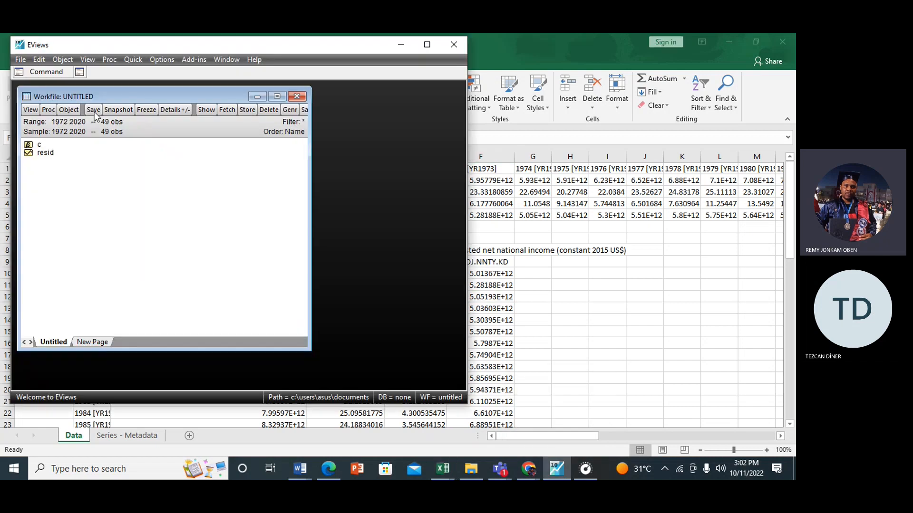
{"action": "left_click", "coordinate": [45, 99]}
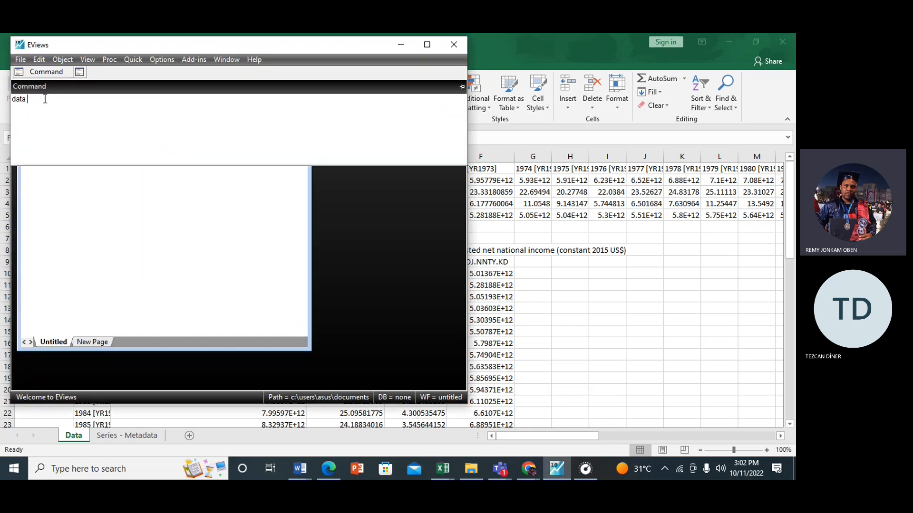
{"action": "type", "text": "gdp"}
{"action": "mouse_move", "coordinate": [455, 476]}
{"action": "type", "text": "gfcf inf inc"}
{"action": "key", "text": "Return"}
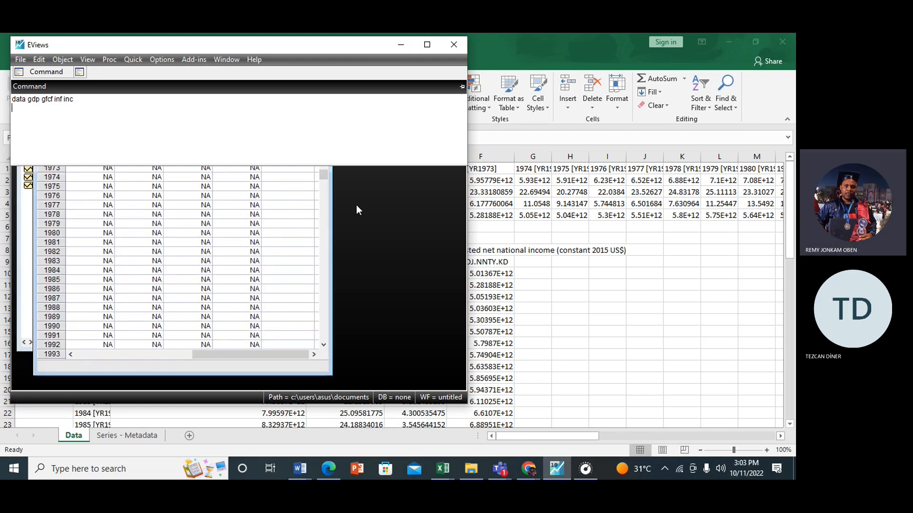
{"action": "left_click", "coordinate": [310, 225]}
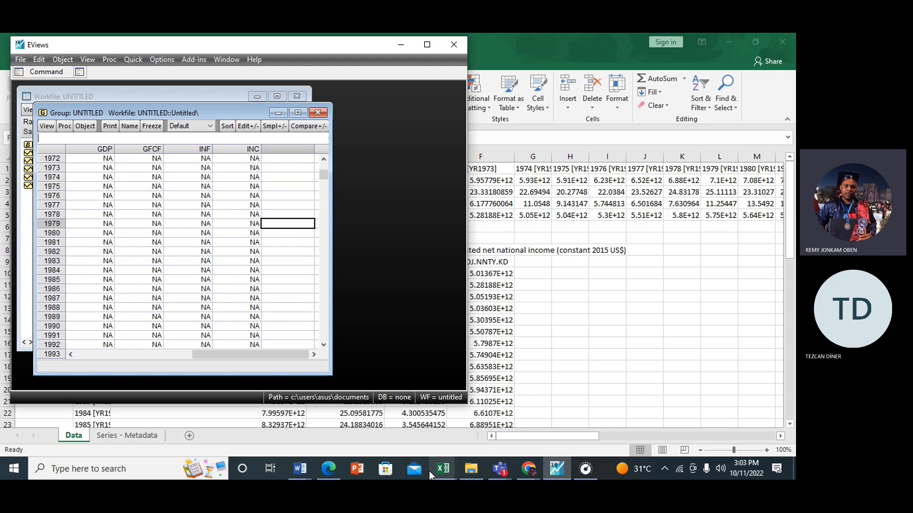
- Switch to the Excel workbook and copy the transposed 1972–2020 values of all four series, cells C10 through F58
{"action": "mouse_move", "coordinate": [428, 472]}
{"action": "left_click", "coordinate": [550, 418]}
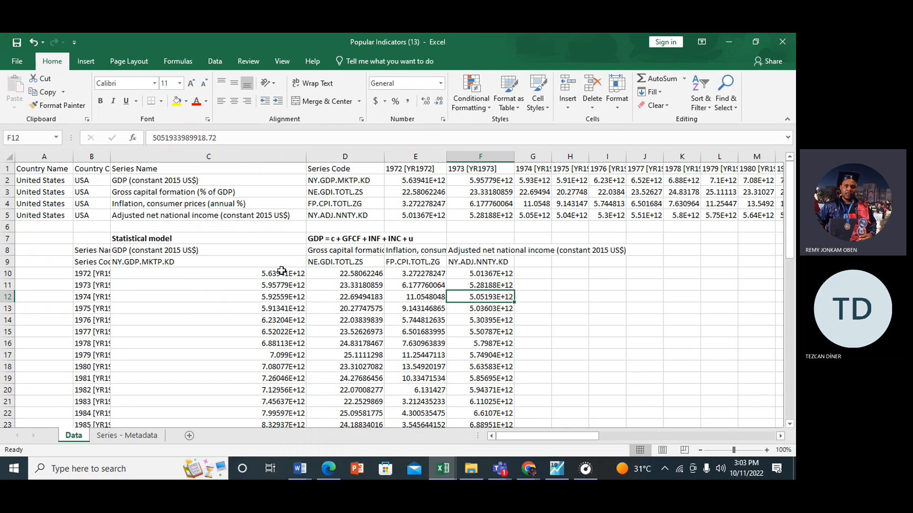
{"action": "left_click", "coordinate": [553, 317]}
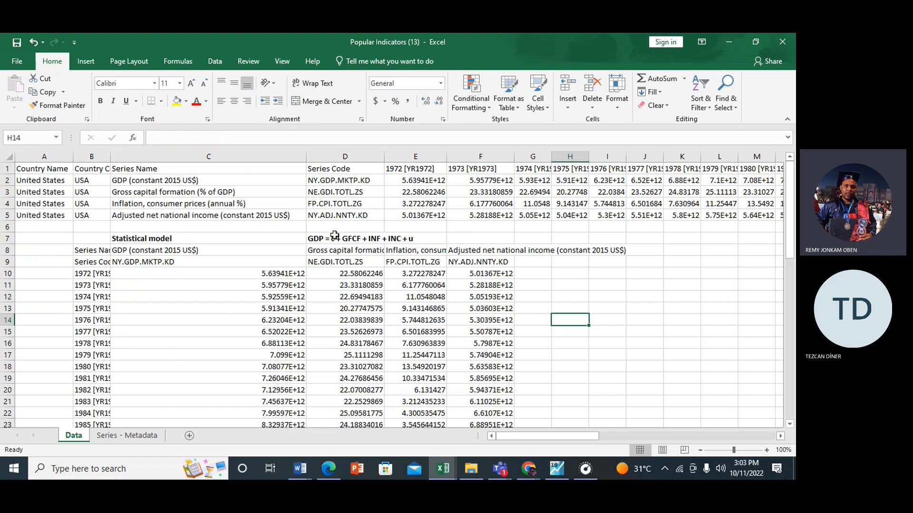
{"action": "left_click", "coordinate": [265, 274]}
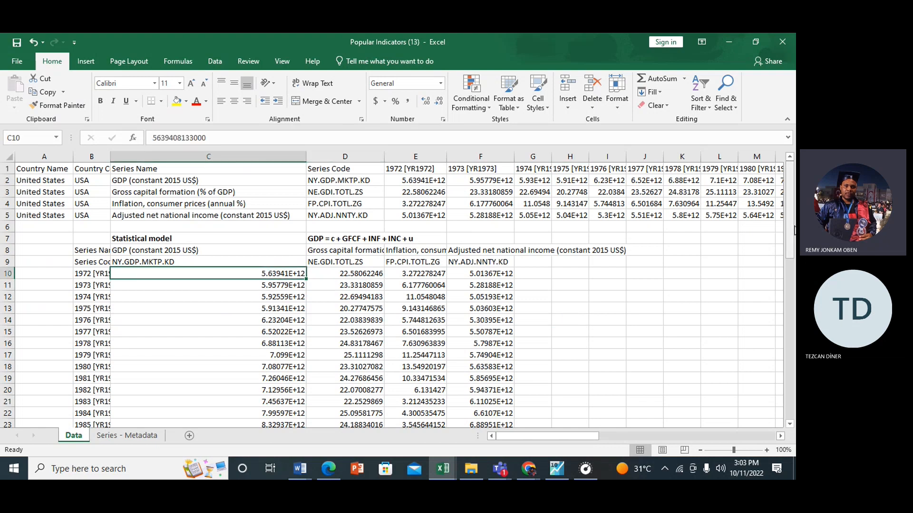
{"action": "left_click_drag", "start_coordinate": [789, 230], "coordinate": [793, 421]}
{"action": "left_click", "coordinate": [791, 424]}
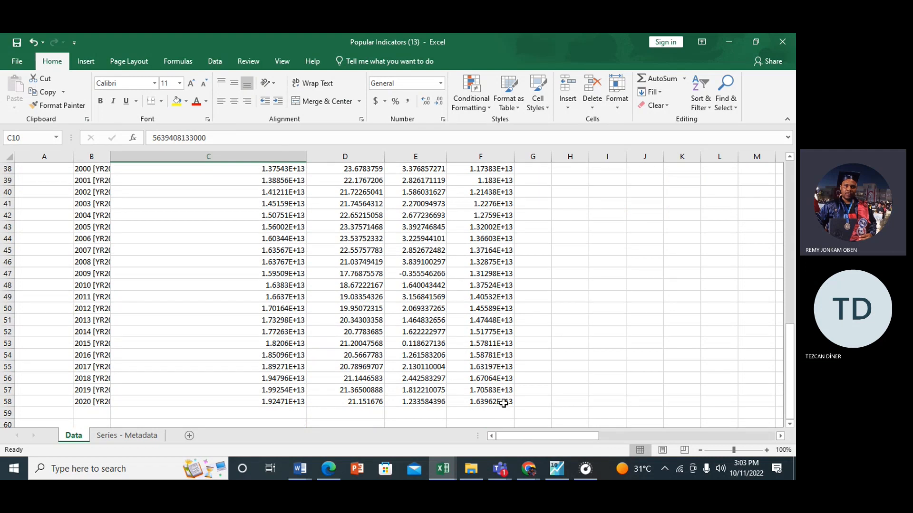
{"action": "left_click", "coordinate": [503, 403], "text": "shift"}
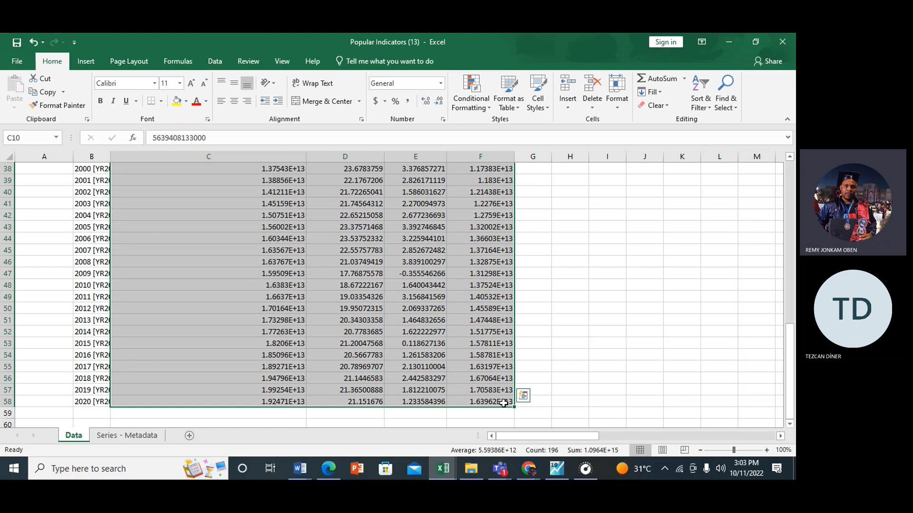
{"action": "key", "text": "ctrl+c"}
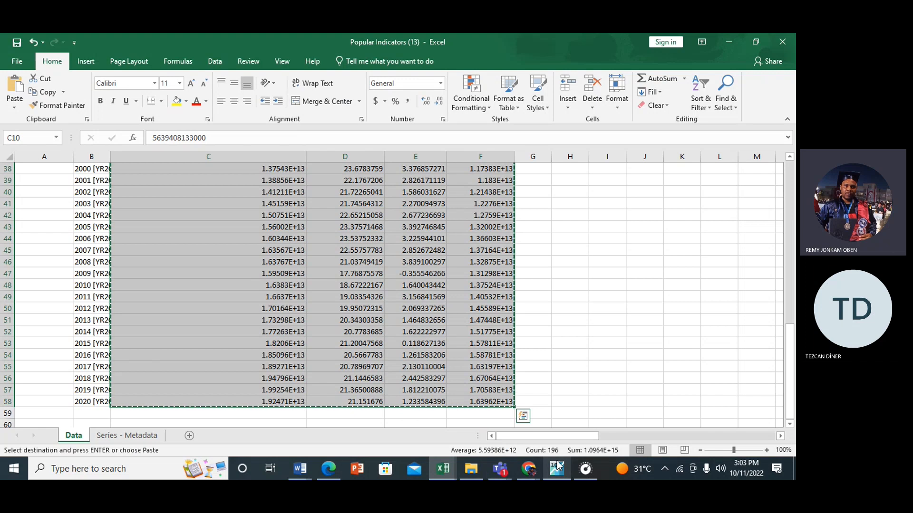
- Switch to EViews, paste the copied values into the group from the 1972 GDP cell, and close the group by deleting the untitled object
{"action": "mouse_move", "coordinate": [557, 464]}
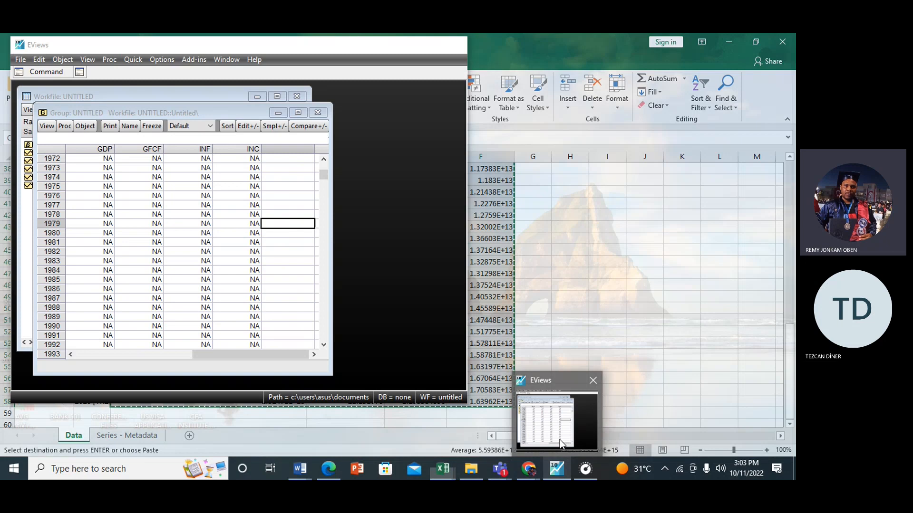
{"action": "left_click", "coordinate": [560, 440]}
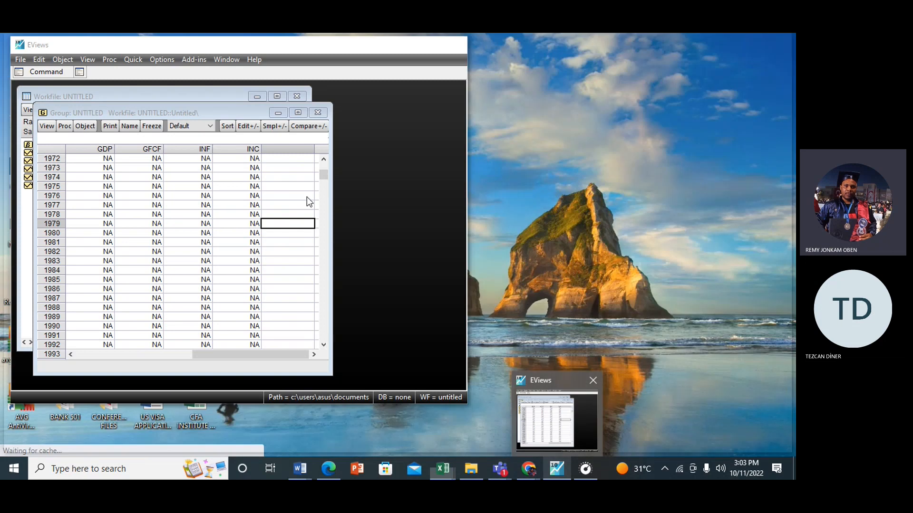
{"action": "left_click", "coordinate": [106, 170]}
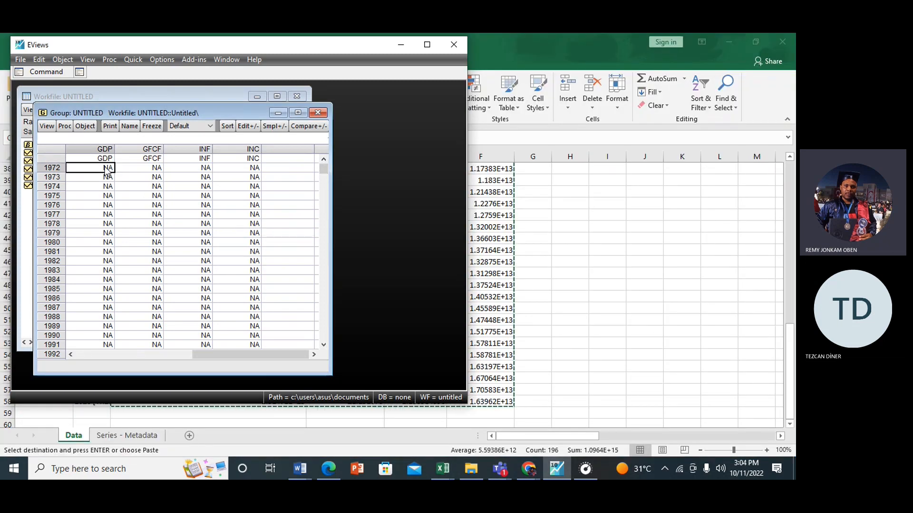
{"action": "key", "text": "ctrl+v"}
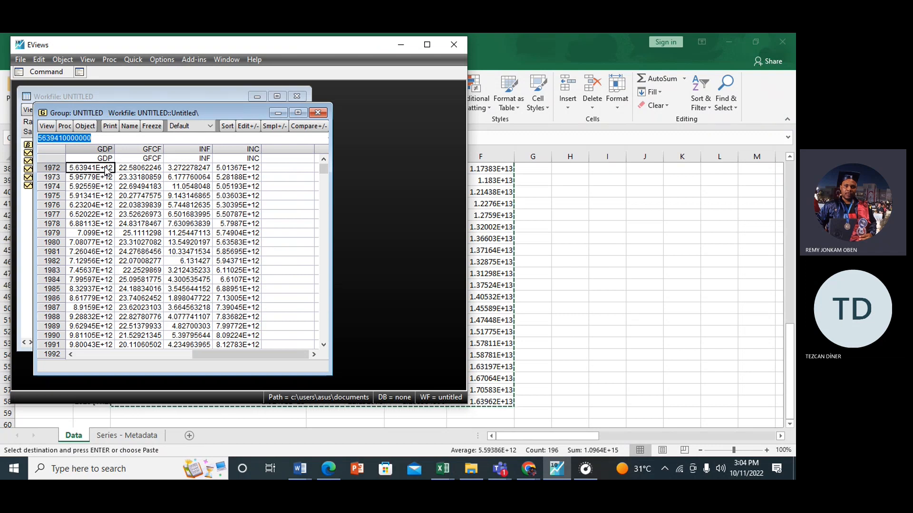
{"action": "left_click", "coordinate": [316, 113]}
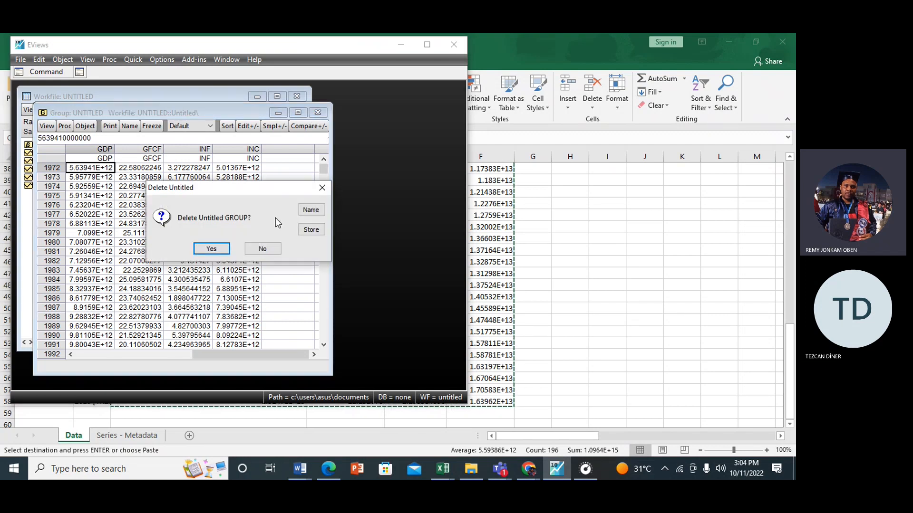
{"action": "left_click", "coordinate": [219, 249]}
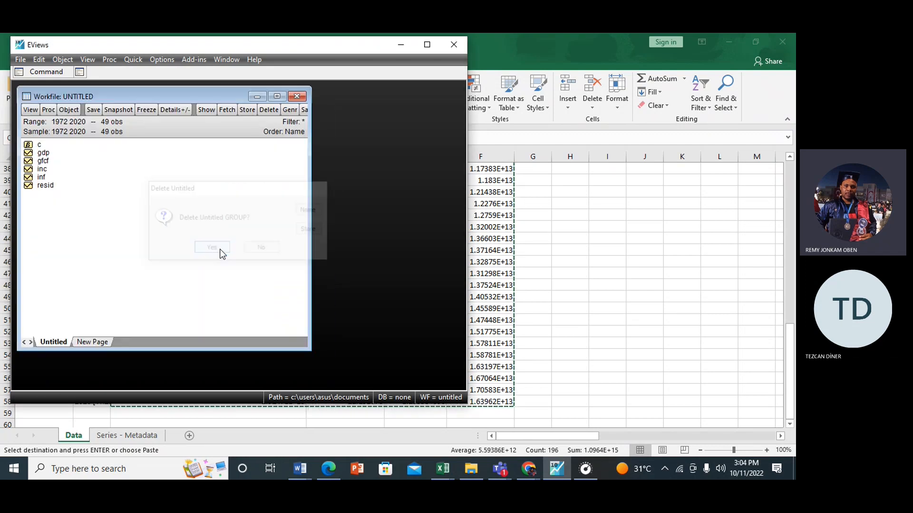
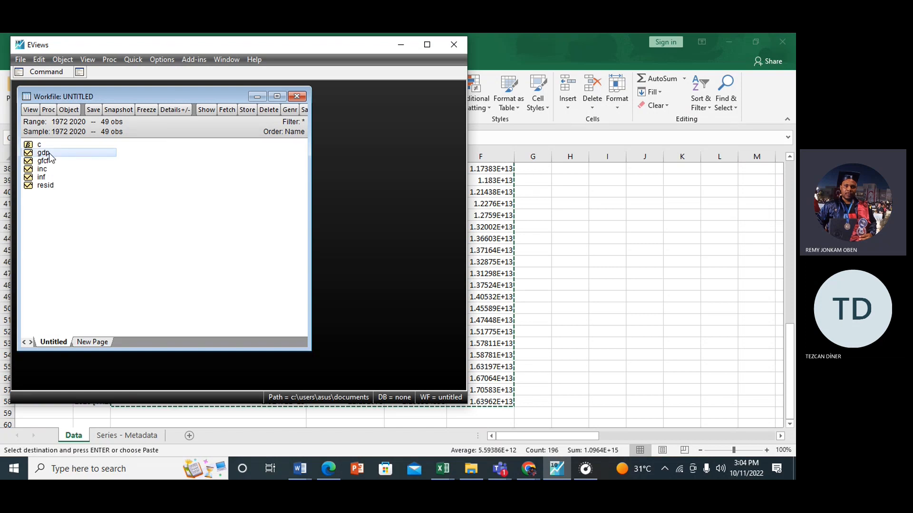
- Open the gdp series, view it as a Line & Symbol graph of the raw data, and close it
{"action": "double_click", "coordinate": [72, 168]}
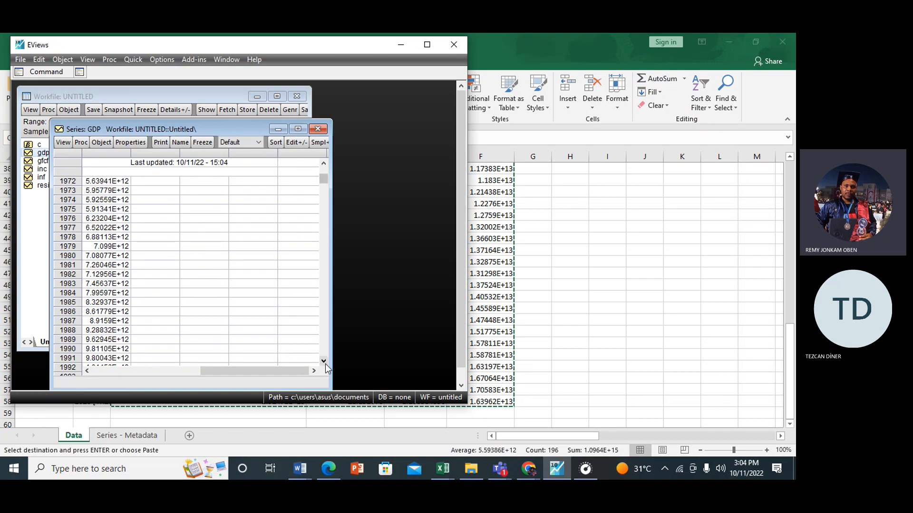
{"action": "mouse_move", "coordinate": [324, 178]}
{"action": "left_mouse_down"}
{"action": "mouse_move", "coordinate": [317, 330]}
{"action": "mouse_move", "coordinate": [324, 170]}
{"action": "mouse_move", "coordinate": [322, 407]}
{"action": "mouse_move", "coordinate": [320, 180]}
{"action": "left_mouse_up"}
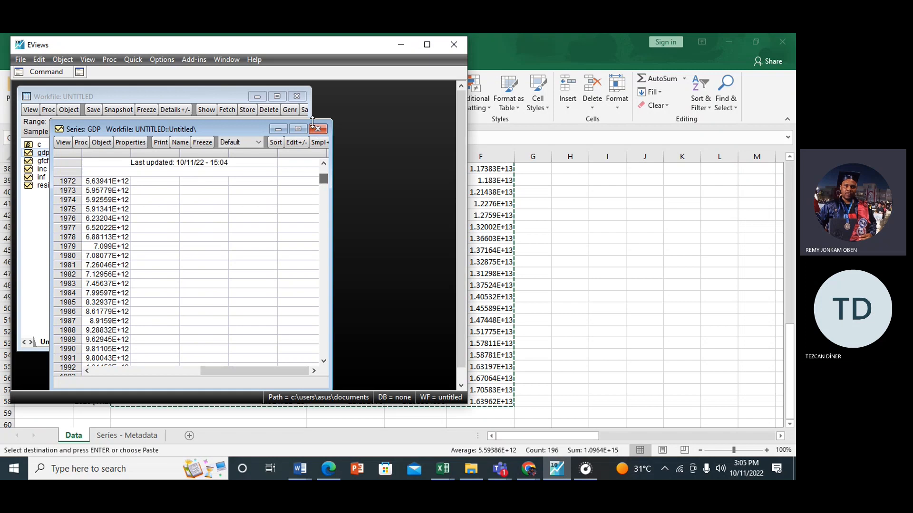
{"action": "left_click", "coordinate": [65, 143]}
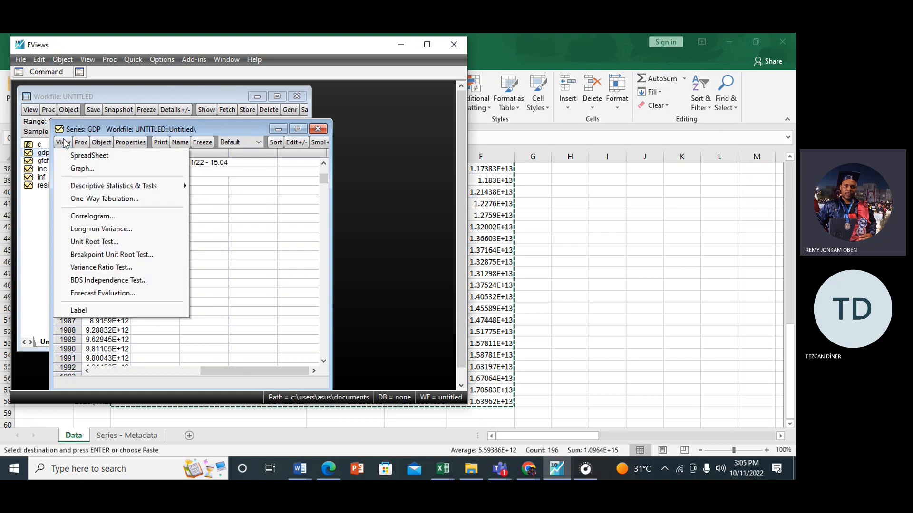
{"action": "left_click", "coordinate": [109, 170]}
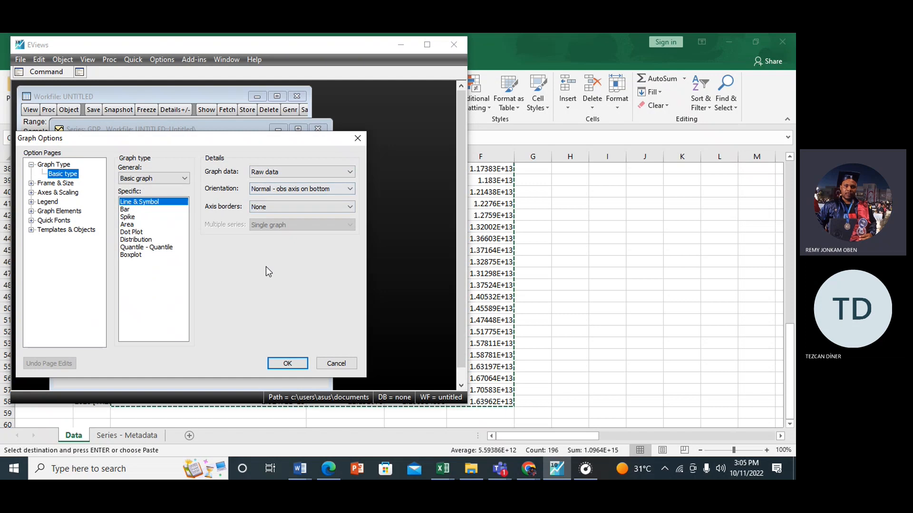
{"action": "left_click", "coordinate": [288, 364]}
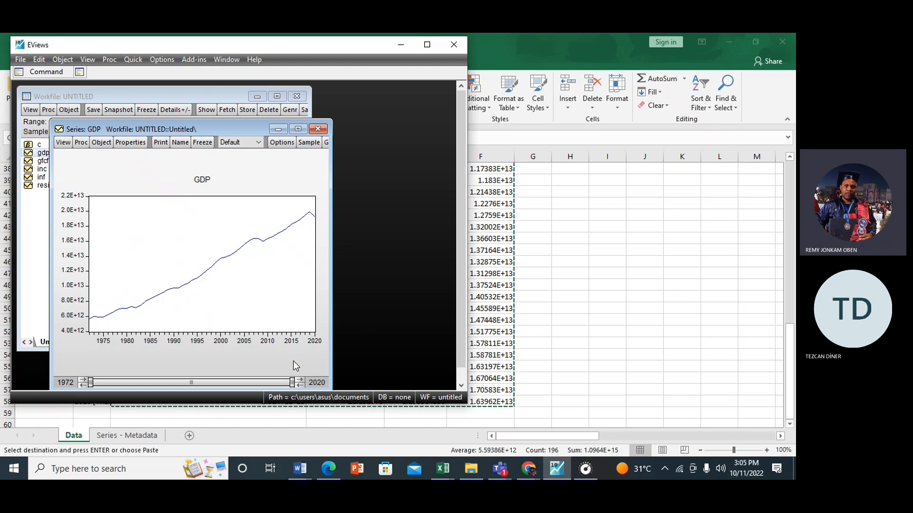
{"action": "left_click", "coordinate": [318, 129]}
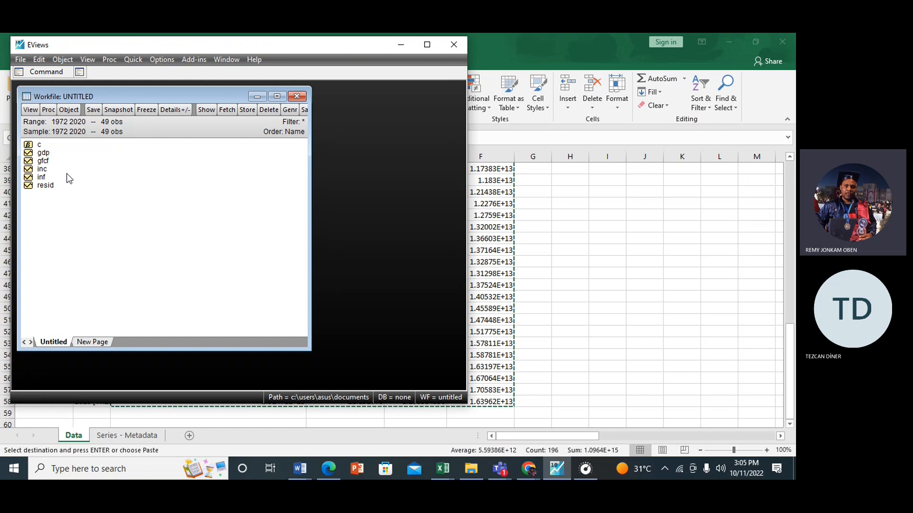
- Open the gfcf series, view it as a Line & Symbol graph of the raw data, and close it
{"action": "left_click", "coordinate": [46, 165]}
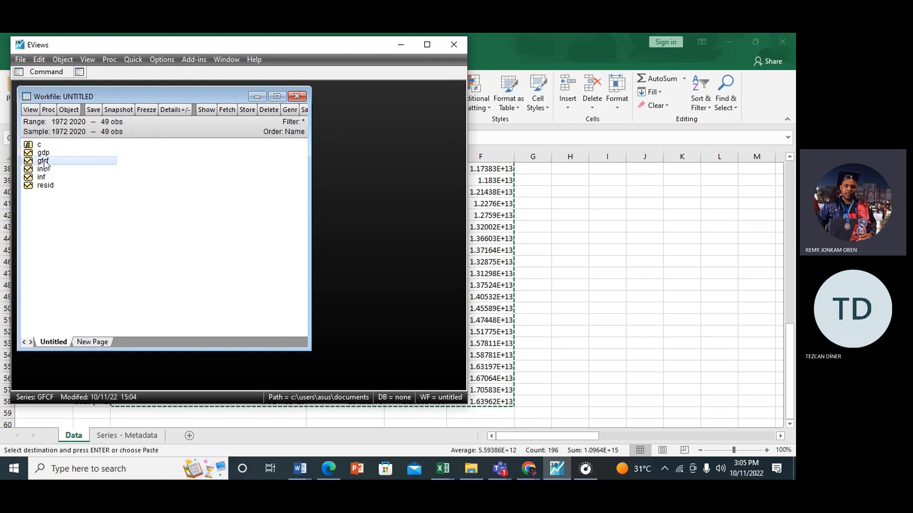
{"action": "double_click", "coordinate": [45, 164]}
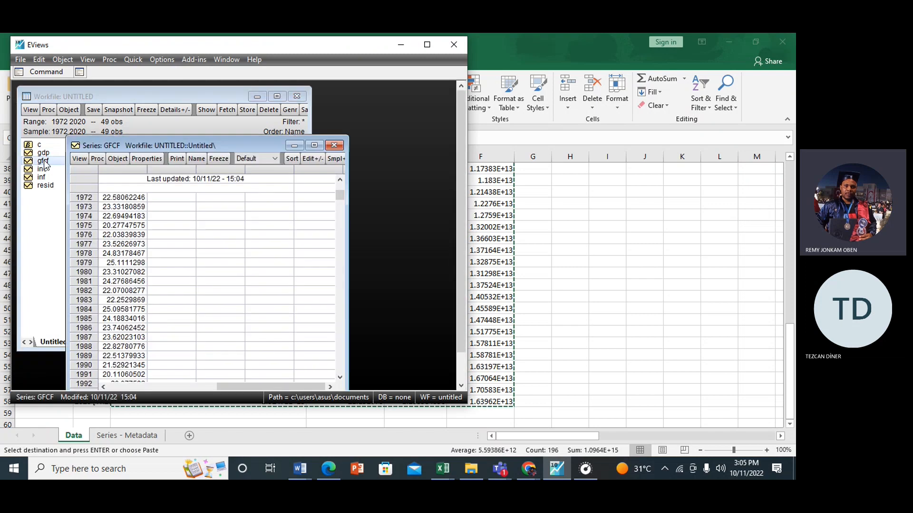
{"action": "left_click", "coordinate": [79, 159]}
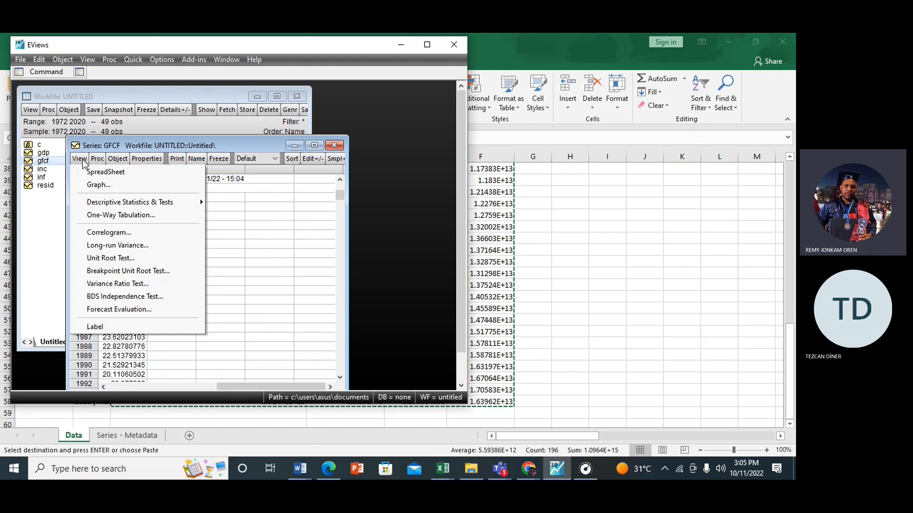
{"action": "left_click", "coordinate": [115, 186]}
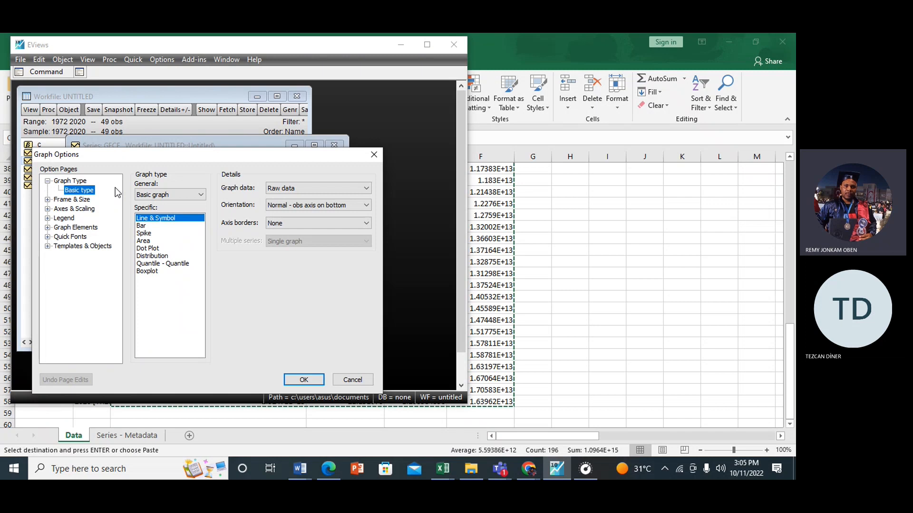
{"action": "left_click", "coordinate": [303, 377]}
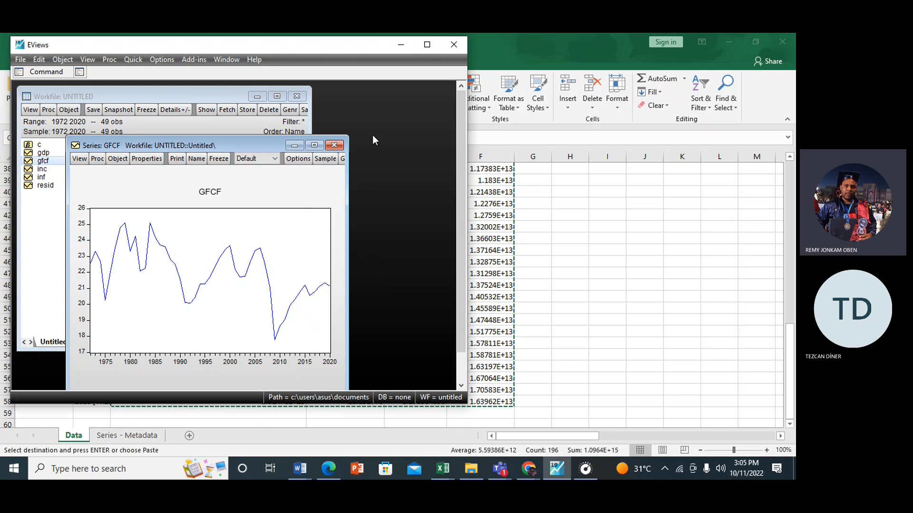
{"action": "left_click", "coordinate": [334, 145]}
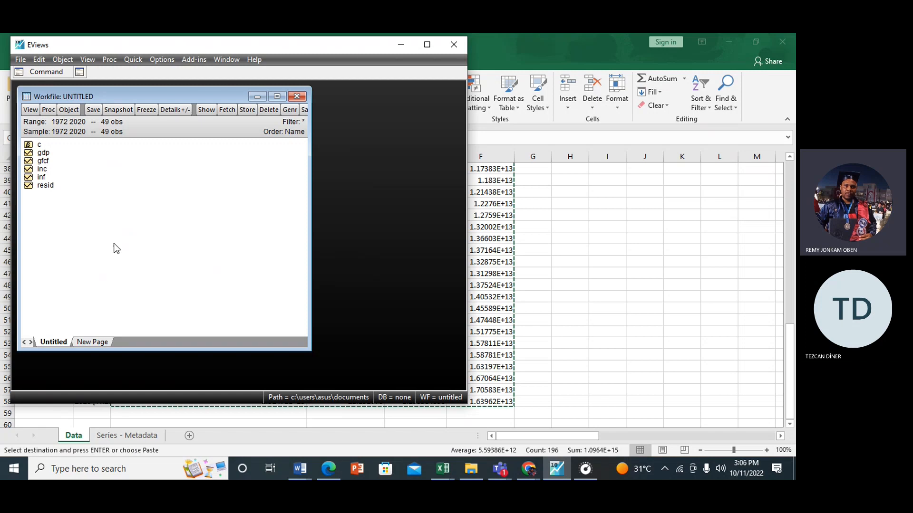
- Open the gdp, gfcf, inc and inf series together as a group spreadsheet
{"action": "left_click", "coordinate": [46, 153]}
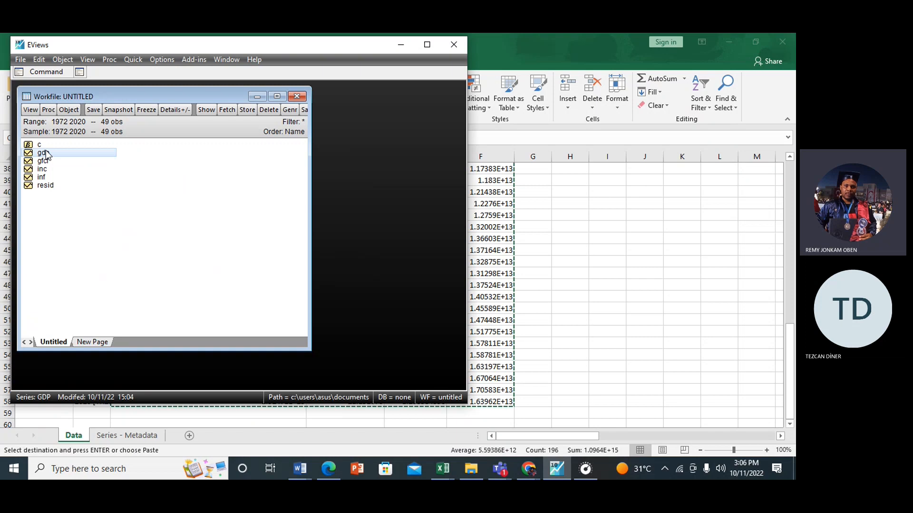
{"action": "left_click", "coordinate": [56, 163], "text": "ctrl"}
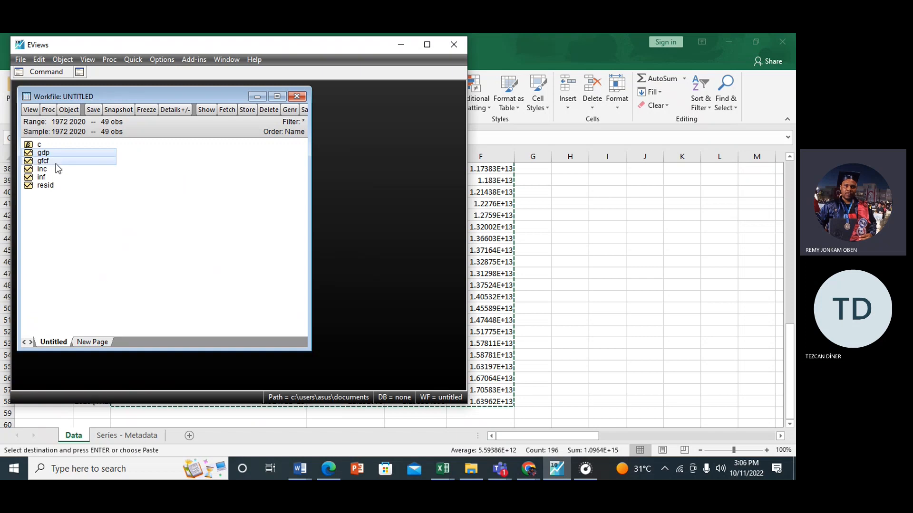
{"action": "left_click", "coordinate": [53, 169], "text": "ctrl"}
{"action": "left_click", "coordinate": [50, 177], "text": "ctrl"}
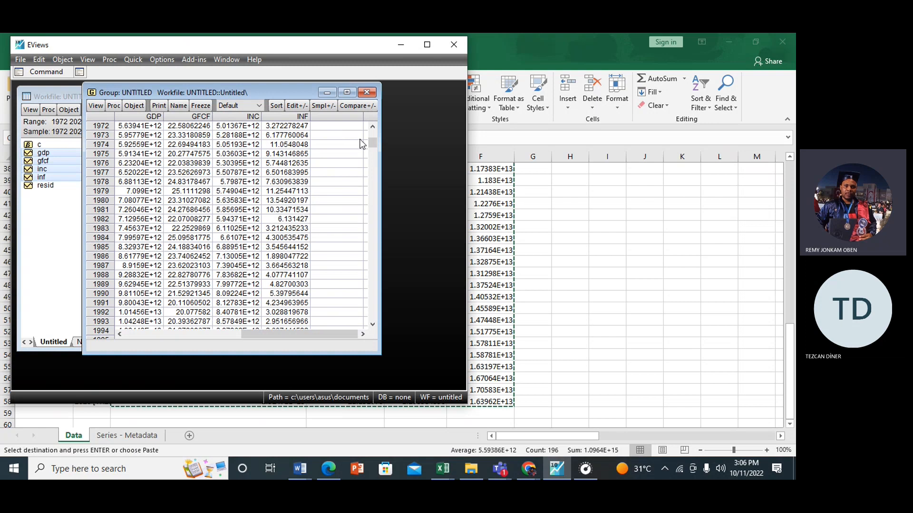
{"action": "left_click_drag", "start_coordinate": [371, 143], "coordinate": [386, 68]}
- Graph the group's raw data as Line & Symbol, with the multiple series setting at Multiple graphs
{"action": "left_click", "coordinate": [100, 108]}
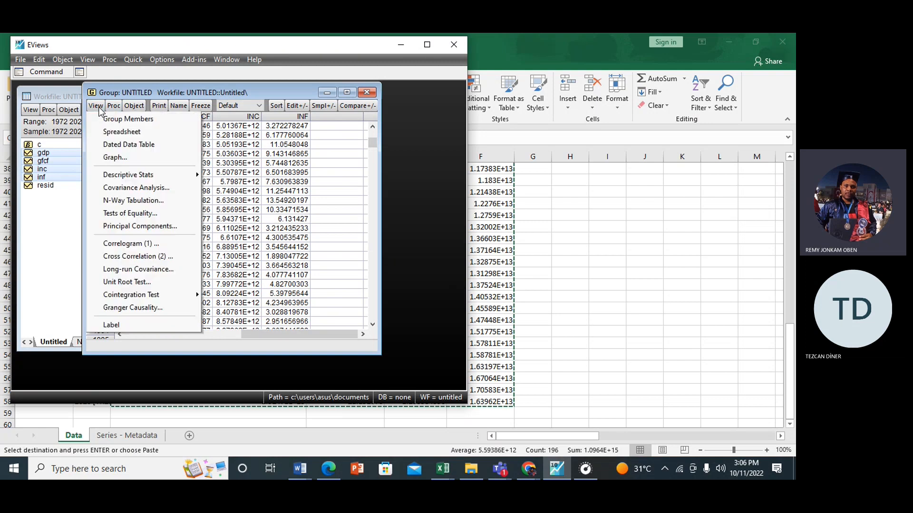
{"action": "left_click", "coordinate": [116, 160]}
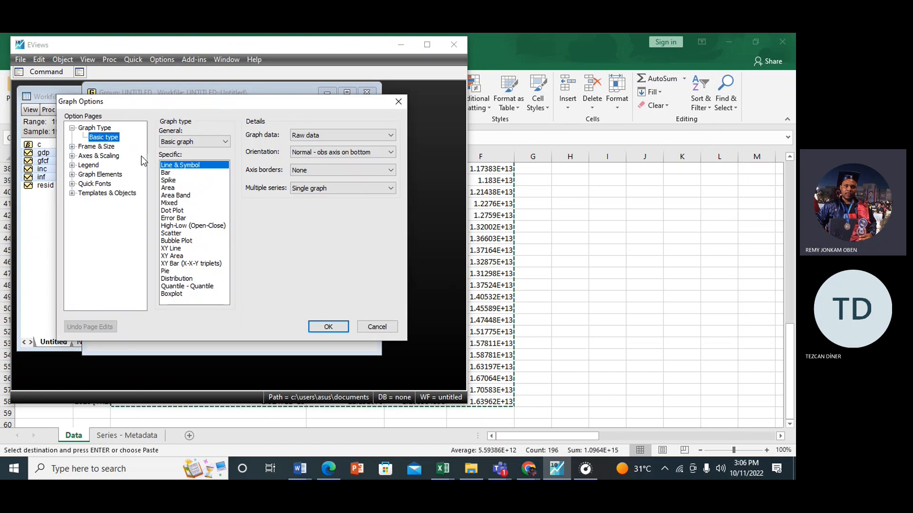
{"action": "left_click", "coordinate": [333, 188]}
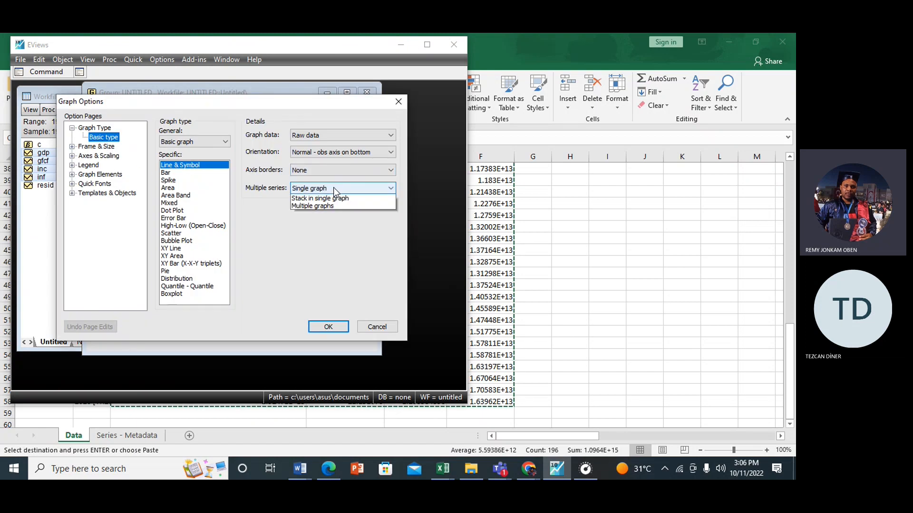
{"action": "left_click", "coordinate": [322, 214]}
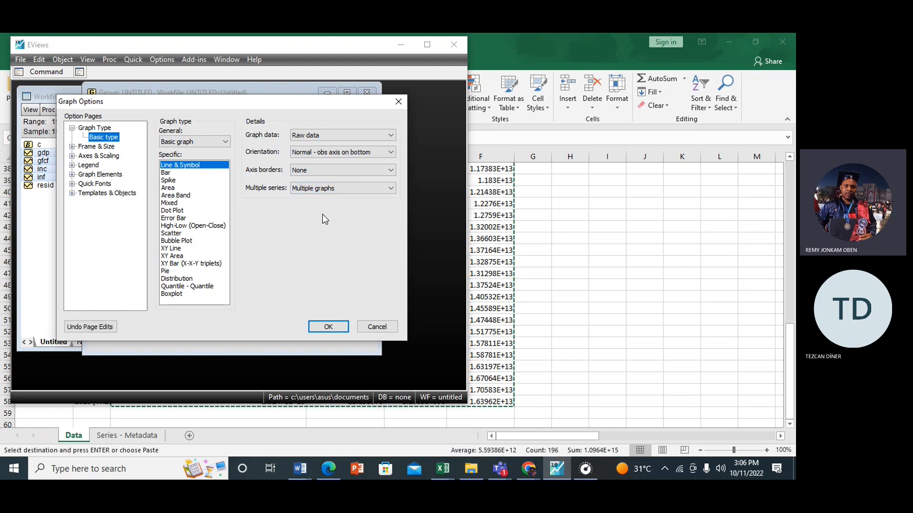
{"action": "left_click", "coordinate": [327, 326]}
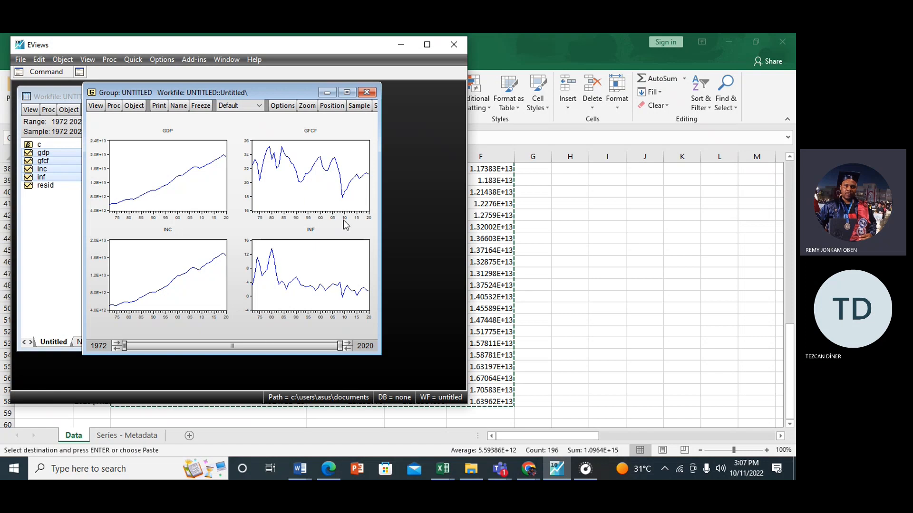
- Examine the trends in the GFCF graph and compare the INC graph with the GDP graph over 1972–2020
{"action": "mouse_move", "coordinate": [324, 287]}
{"action": "left_click", "coordinate": [301, 179]}
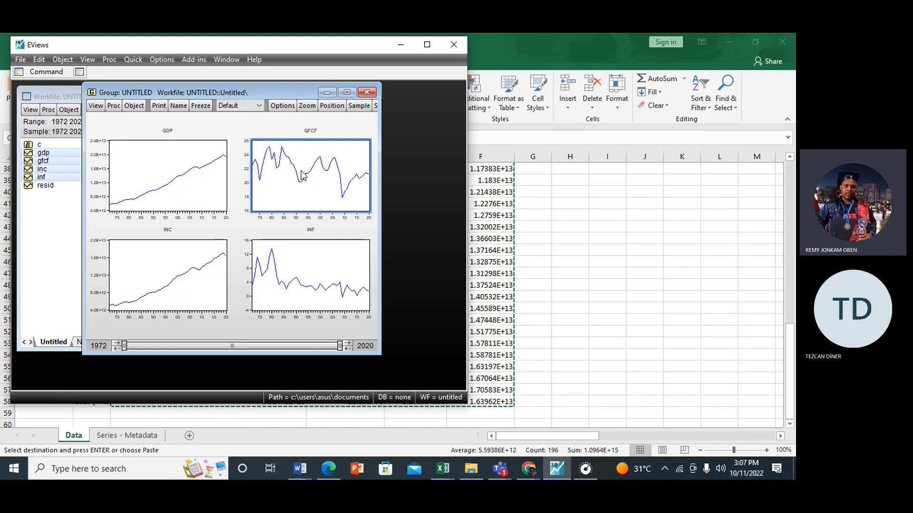
{"action": "mouse_move", "coordinate": [321, 171]}
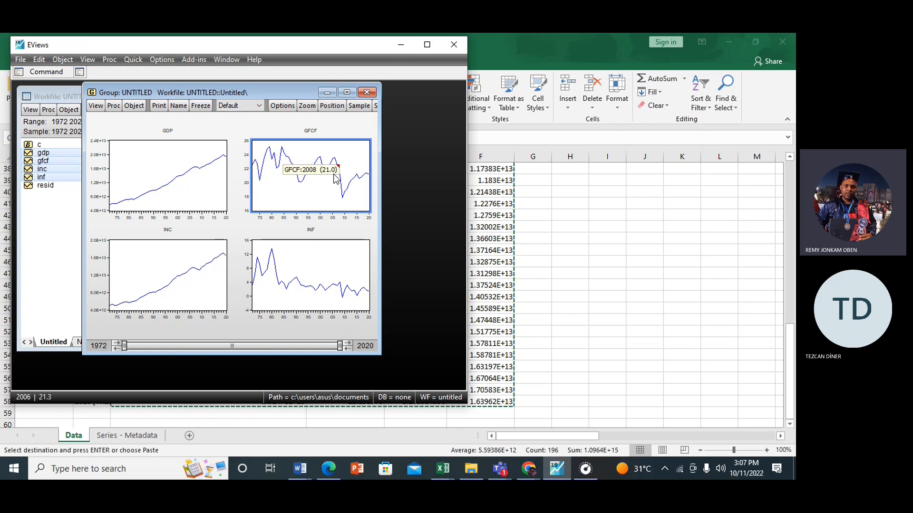
{"action": "left_click", "coordinate": [184, 265]}
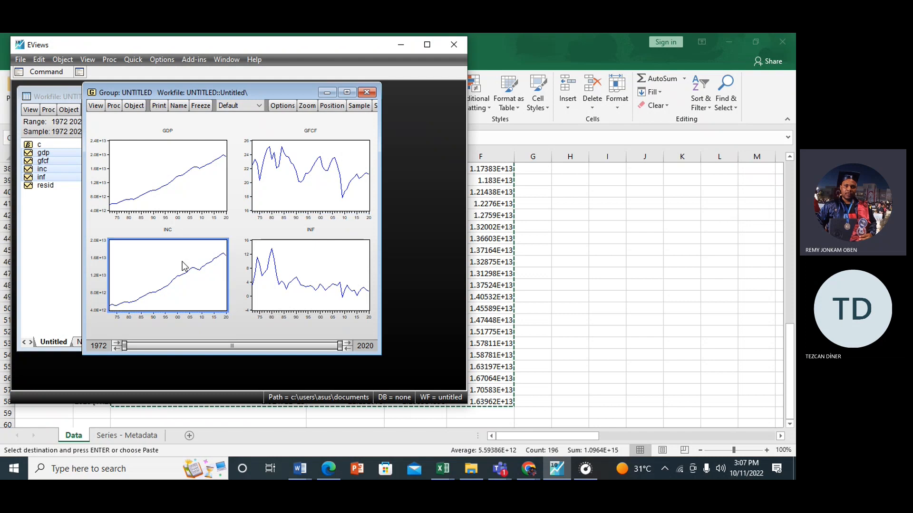
{"action": "left_click", "coordinate": [186, 278]}
{"action": "left_click", "coordinate": [174, 275]}
{"action": "left_click", "coordinate": [172, 203]}
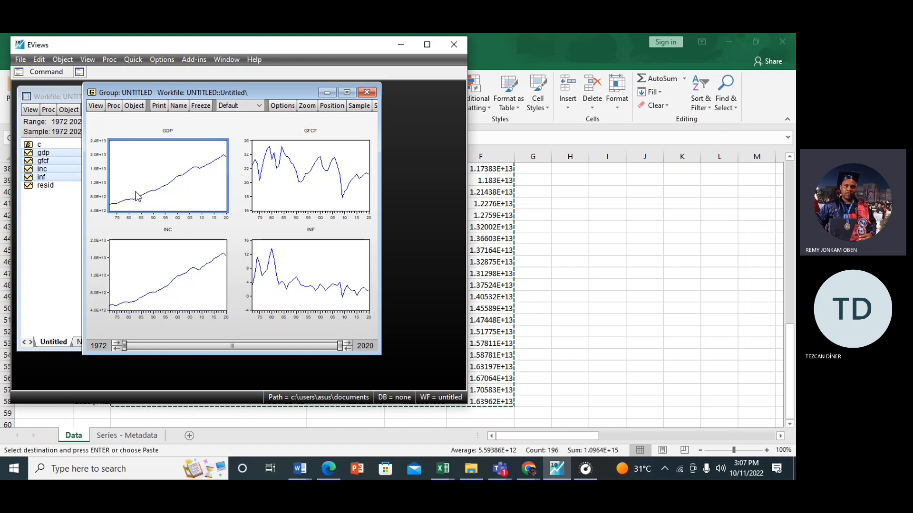
{"action": "left_click", "coordinate": [185, 290]}
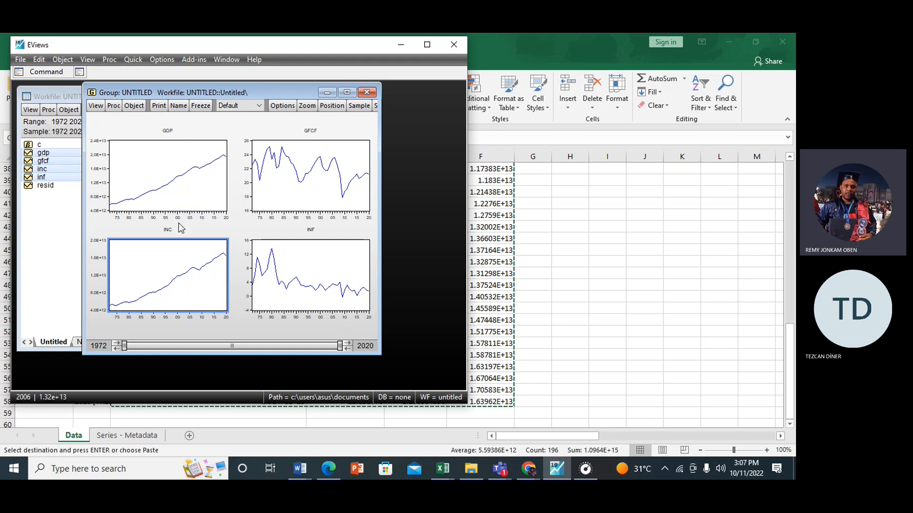
{"action": "left_click", "coordinate": [180, 201]}
{"action": "left_click", "coordinate": [178, 263]}
{"action": "mouse_move", "coordinate": [171, 284]}
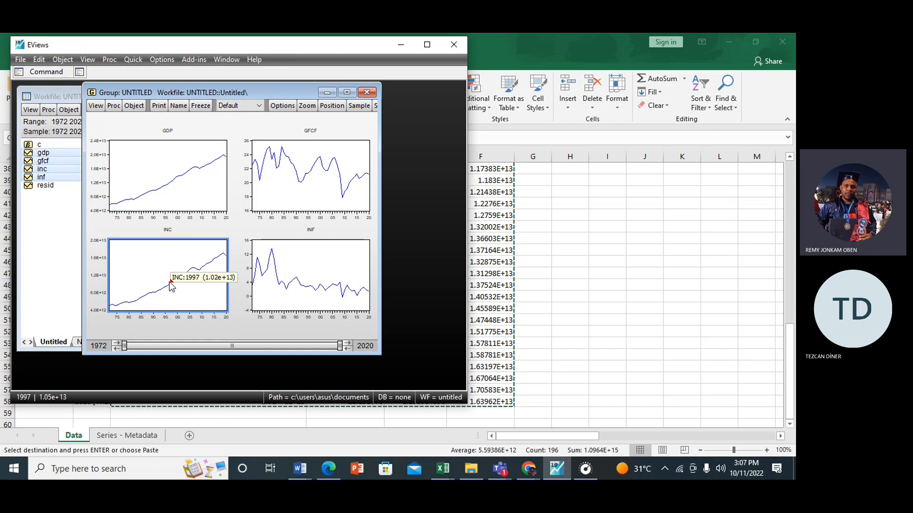
{"action": "left_click", "coordinate": [169, 182]}
{"action": "left_click", "coordinate": [190, 250]}
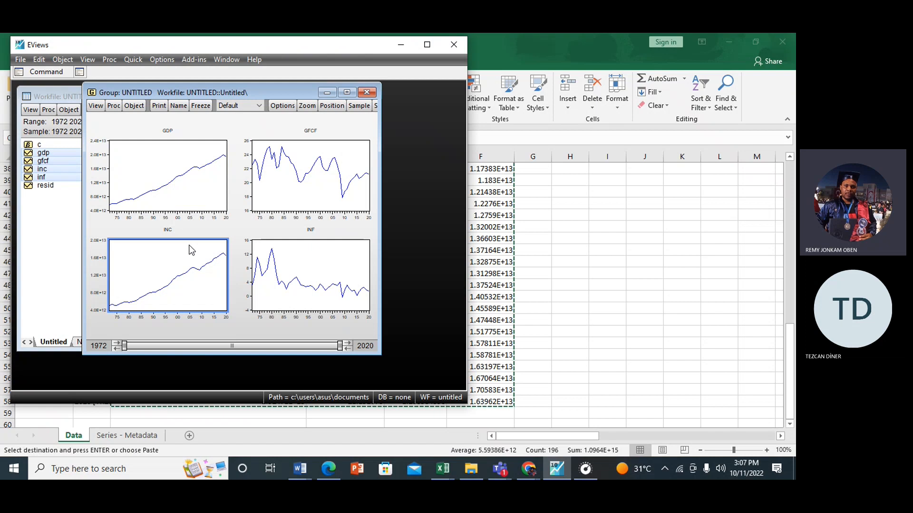
{"action": "left_click", "coordinate": [175, 184]}
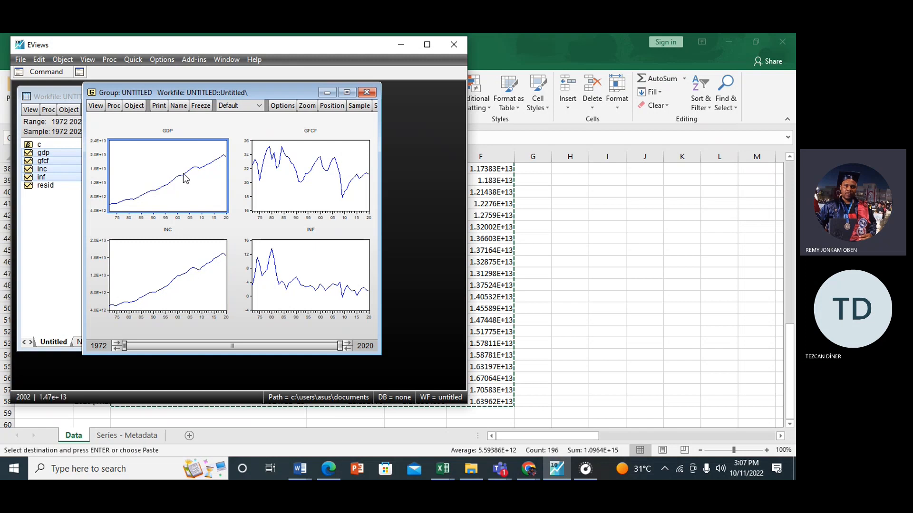
- Examine the GDP and INC line graphs and compare how the two series trend, including the INC curve around 2005
{"action": "mouse_move", "coordinate": [185, 178]}
{"action": "left_click", "coordinate": [184, 257]}
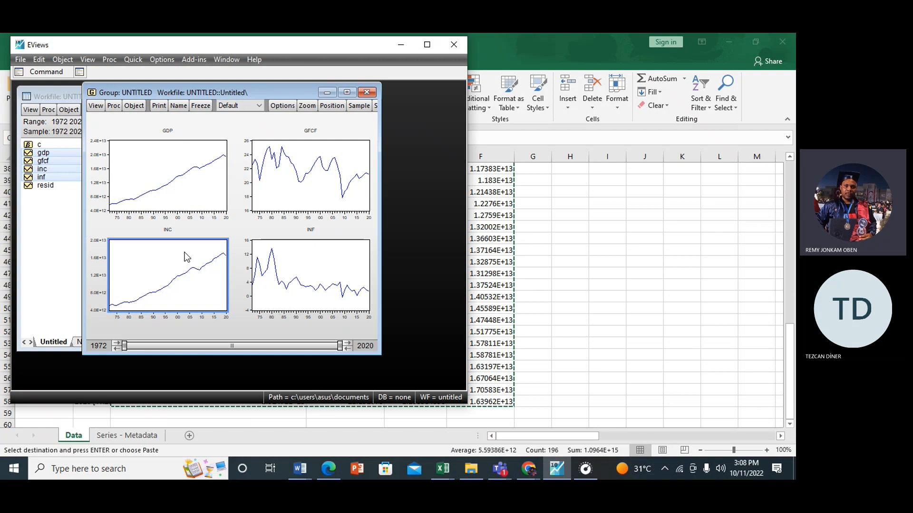
{"action": "left_click", "coordinate": [192, 177]}
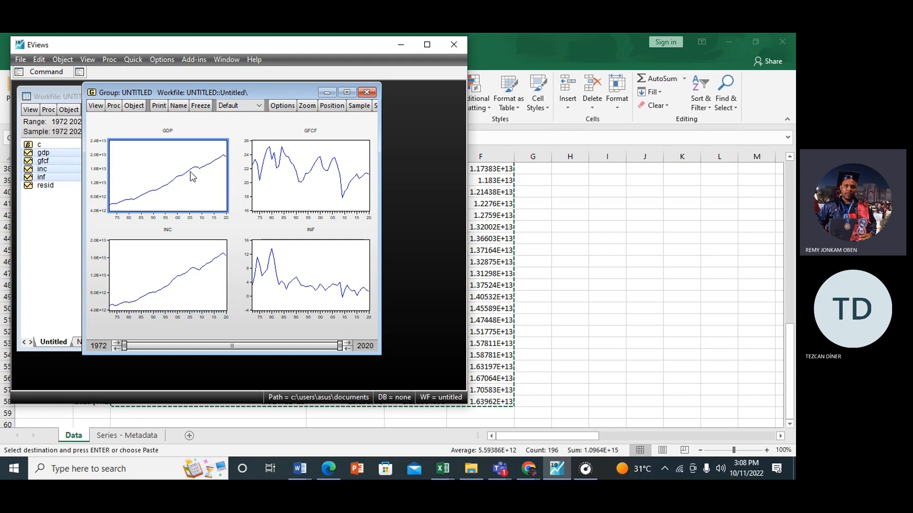
{"action": "left_click", "coordinate": [189, 281]}
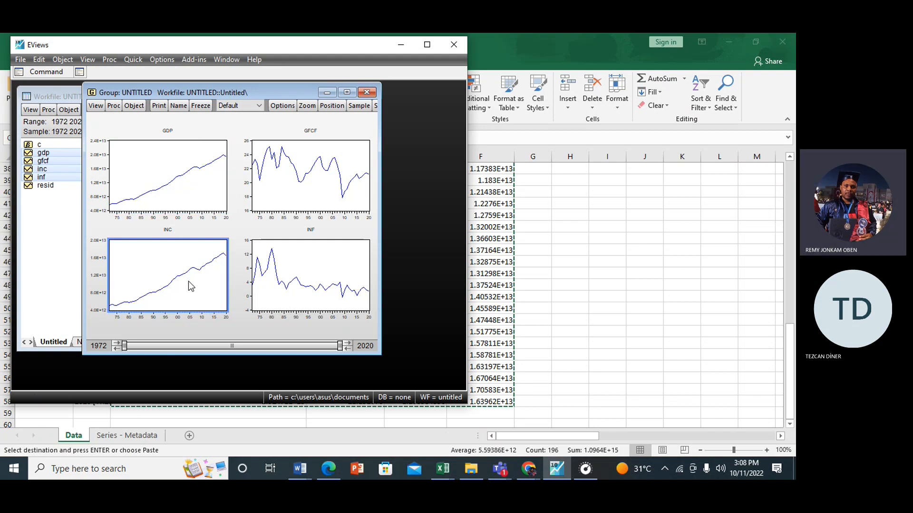
{"action": "left_click", "coordinate": [190, 287]}
{"action": "left_click", "coordinate": [190, 287]}
{"action": "left_click", "coordinate": [182, 183]}
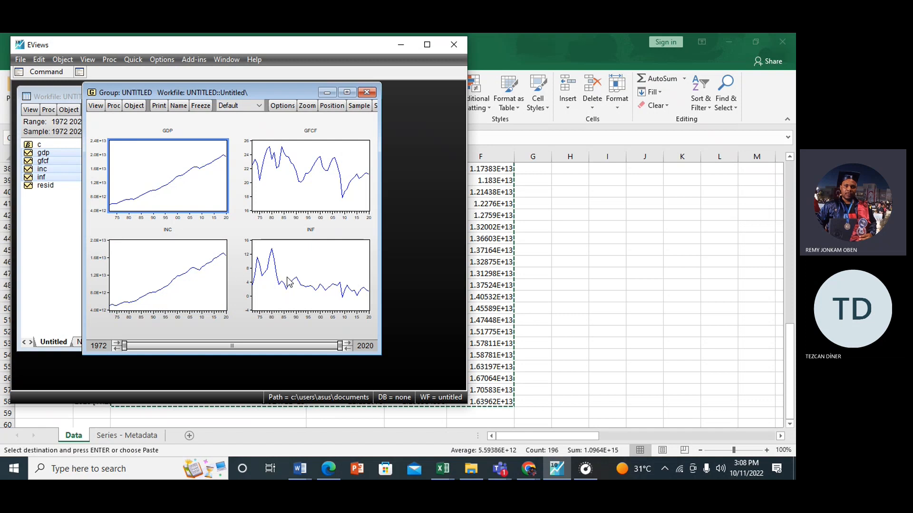
{"action": "mouse_move", "coordinate": [287, 277]}
{"action": "left_click", "coordinate": [199, 268]}
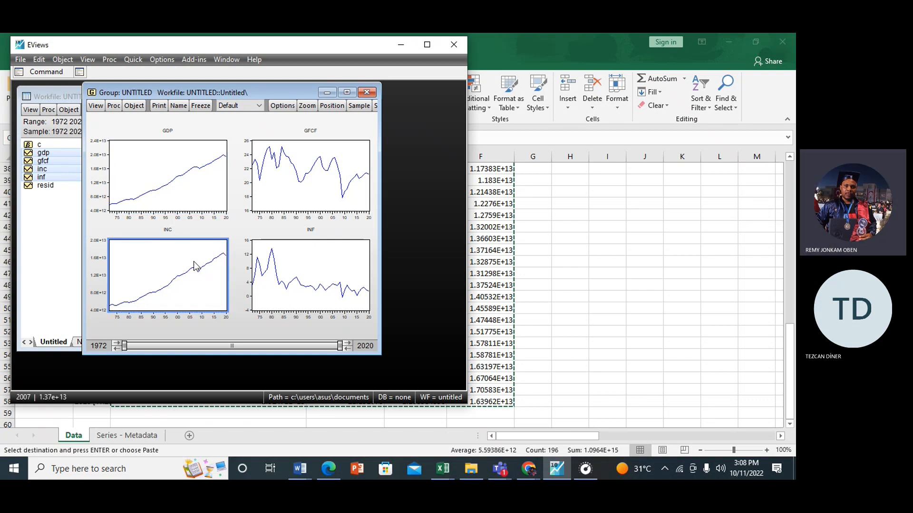
{"action": "mouse_move", "coordinate": [195, 272]}
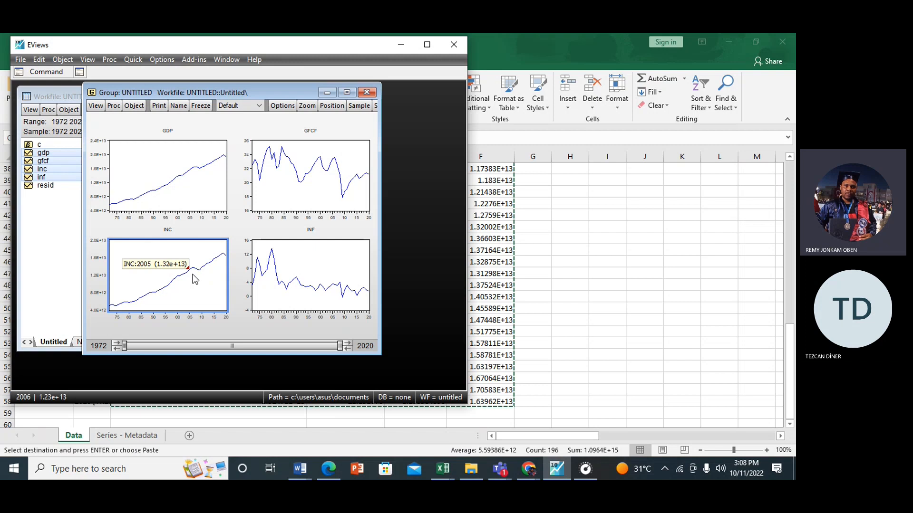
{"action": "left_click", "coordinate": [243, 253]}
{"action": "mouse_move", "coordinate": [188, 270]}
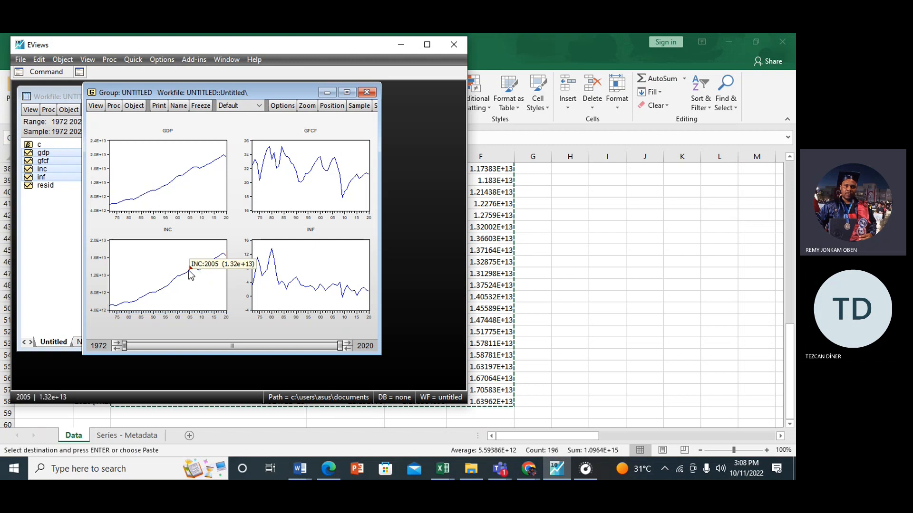
{"action": "left_click", "coordinate": [189, 270]}
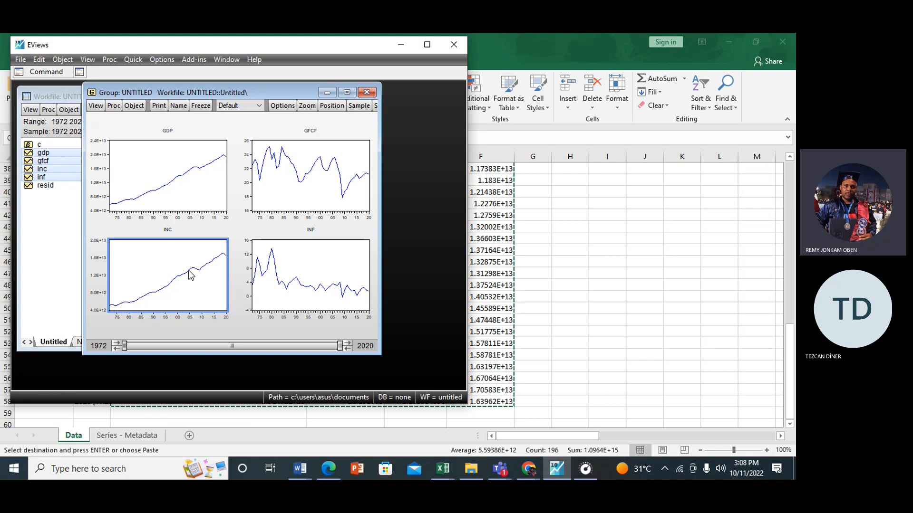
- Compare the GFCF and INF line graphs with the GDP and INC graphs for trend and fluctuation
{"action": "left_click", "coordinate": [192, 175]}
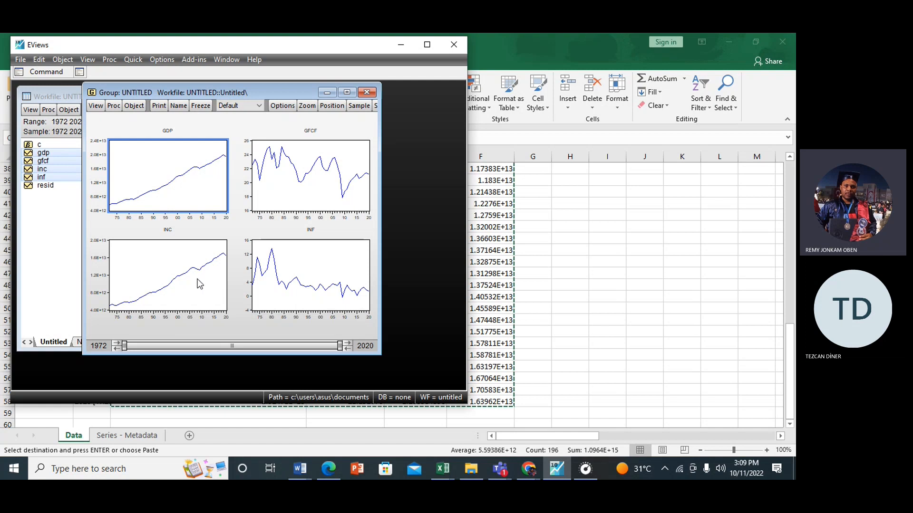
{"action": "left_click", "coordinate": [325, 179]}
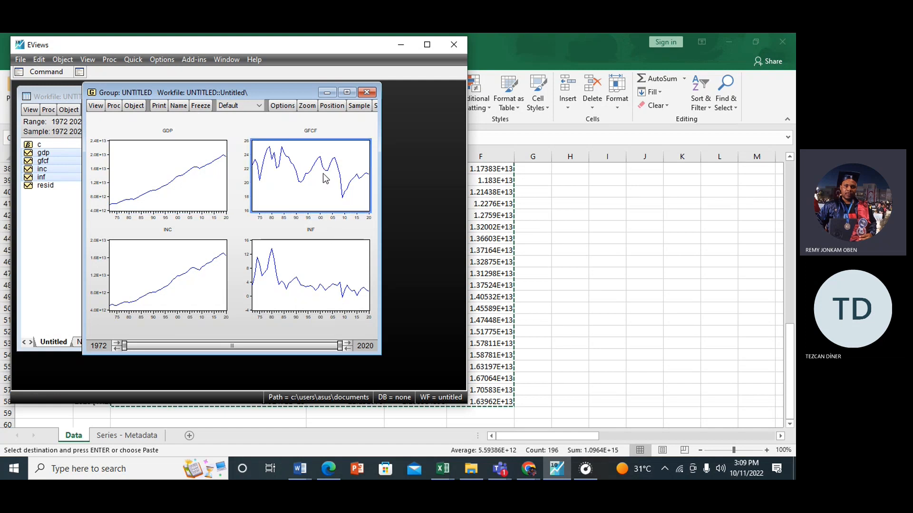
{"action": "left_click", "coordinate": [327, 284]}
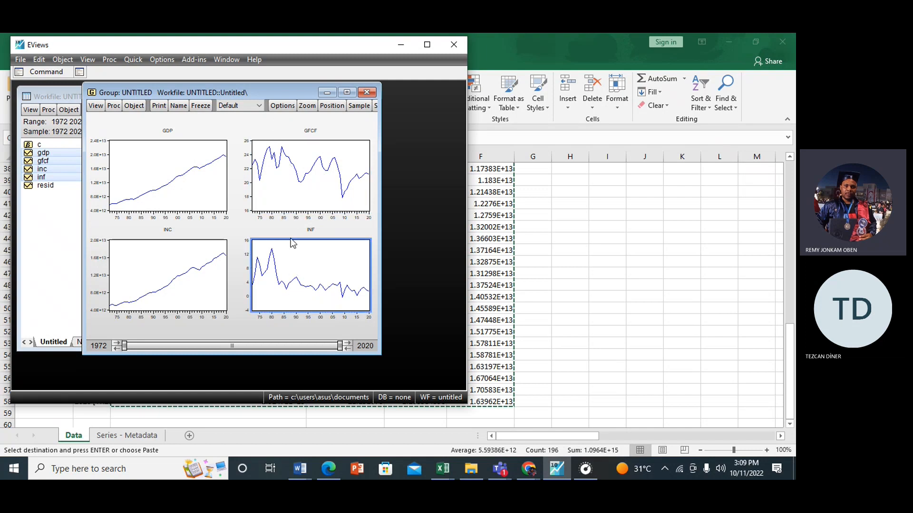
{"action": "left_click", "coordinate": [306, 183]}
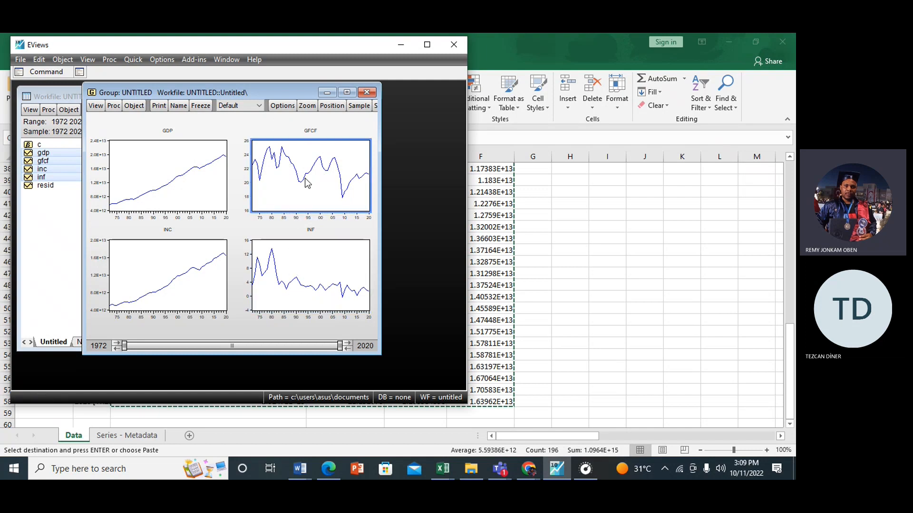
{"action": "left_click", "coordinate": [300, 300]}
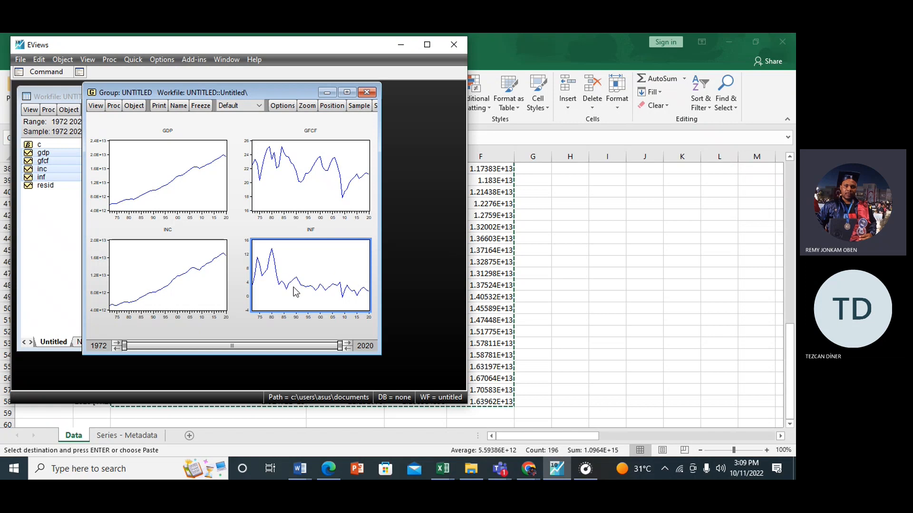
{"action": "left_click", "coordinate": [173, 271]}
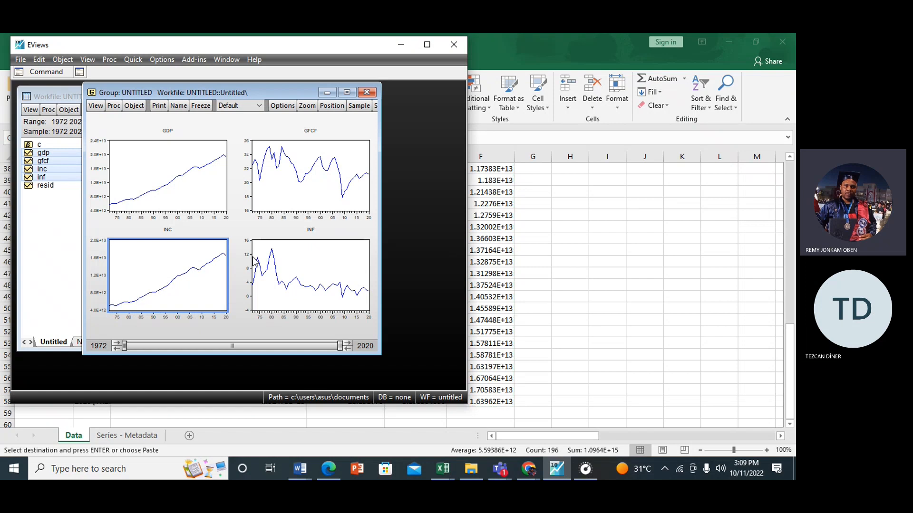
{"action": "left_click", "coordinate": [178, 177]}
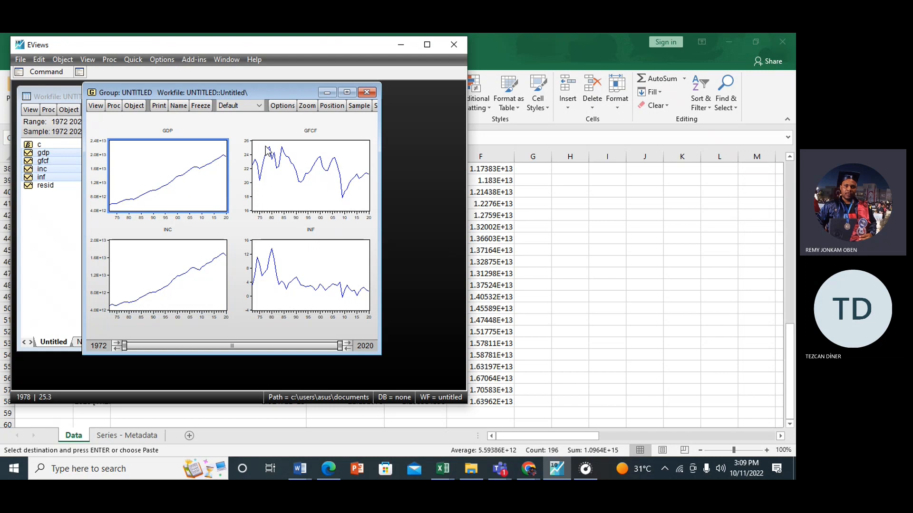
{"action": "mouse_move", "coordinate": [279, 299]}
- Close the graph group, deleting the untitled group, and reopen the selected gdp, gfcf, inc and inf series as a group
{"action": "left_click", "coordinate": [367, 93]}
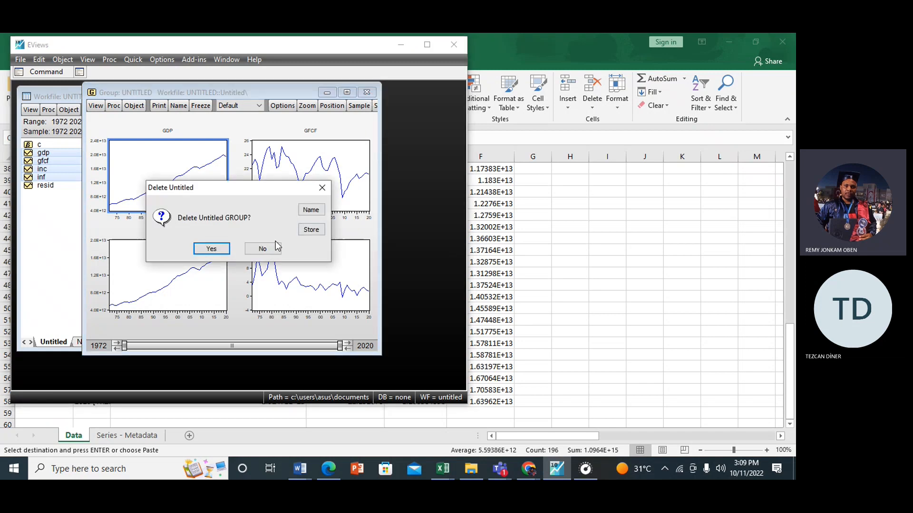
{"action": "left_click", "coordinate": [210, 248]}
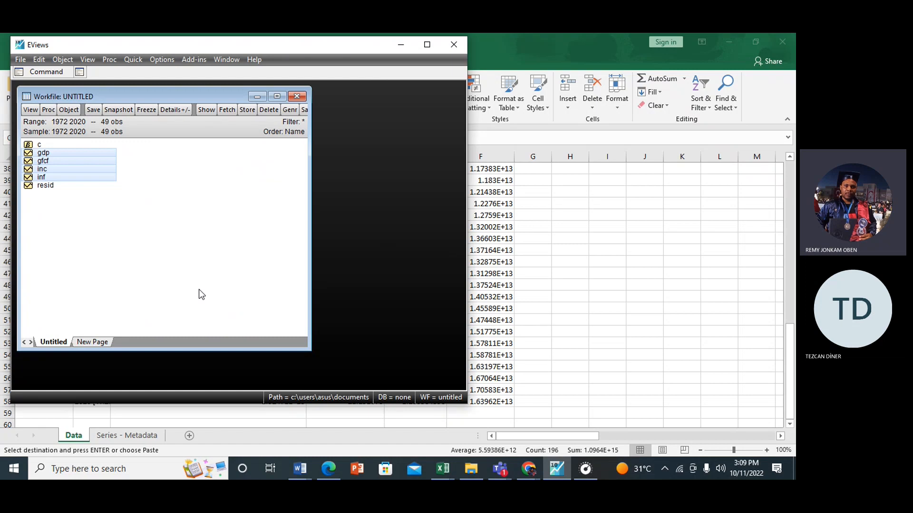
{"action": "key", "text": "Return"}
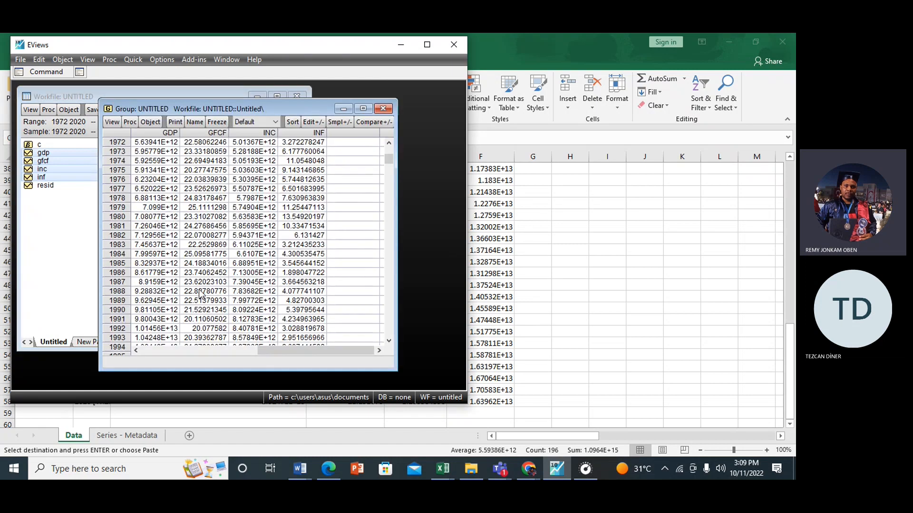
- Show the common-sample descriptive statistics for the GDP, GFCF, INC and INF group
{"action": "left_click", "coordinate": [112, 123]}
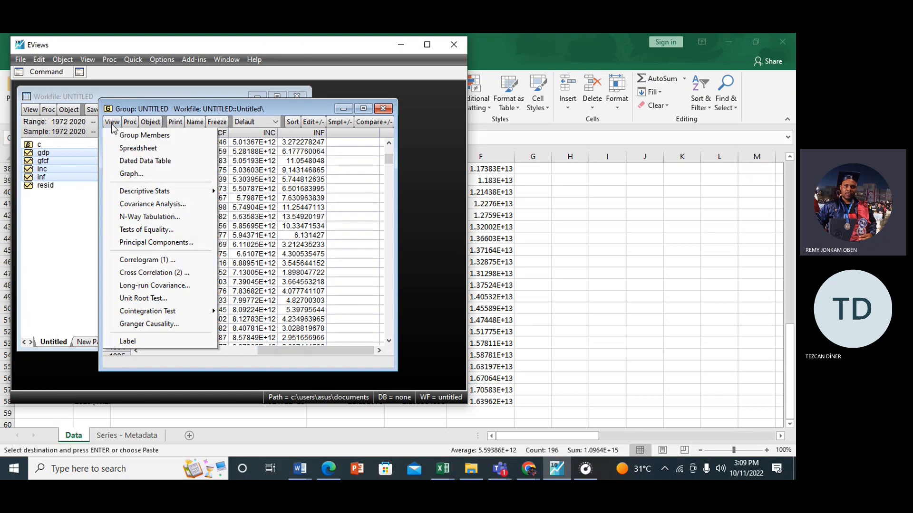
{"action": "mouse_move", "coordinate": [175, 190]}
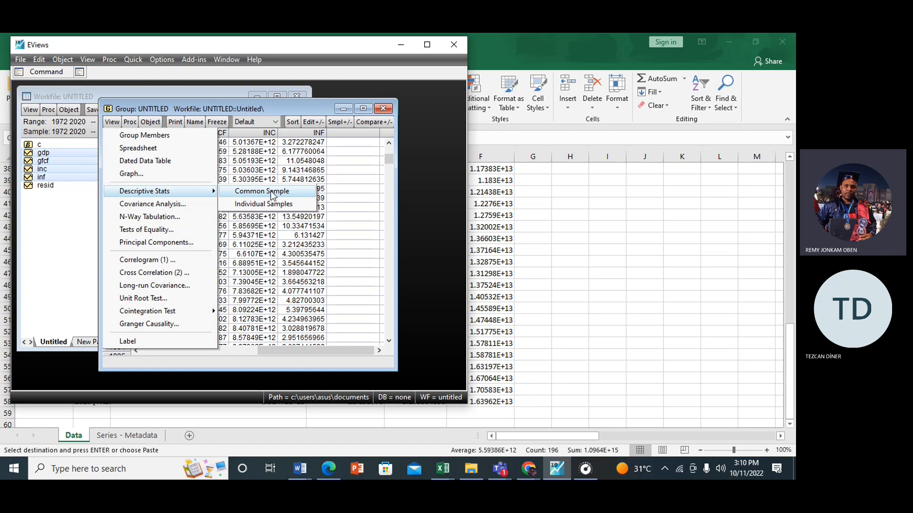
{"action": "left_click", "coordinate": [271, 193]}
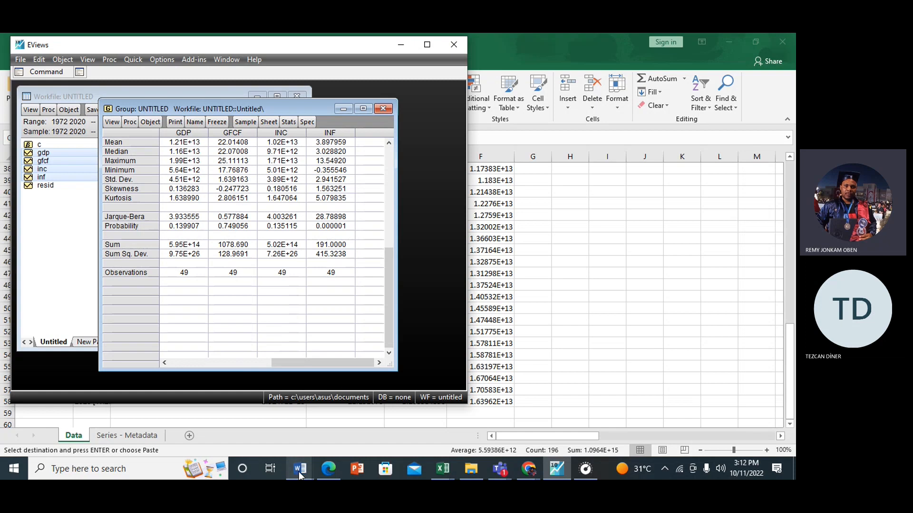
- Switch to Document1 in Word and create a new blank document
{"action": "mouse_move", "coordinate": [299, 475]}
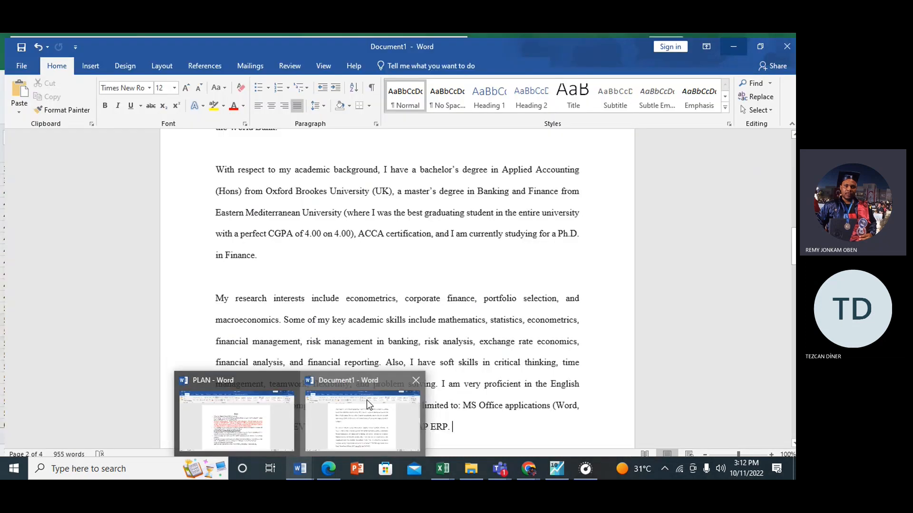
{"action": "left_click", "coordinate": [366, 400]}
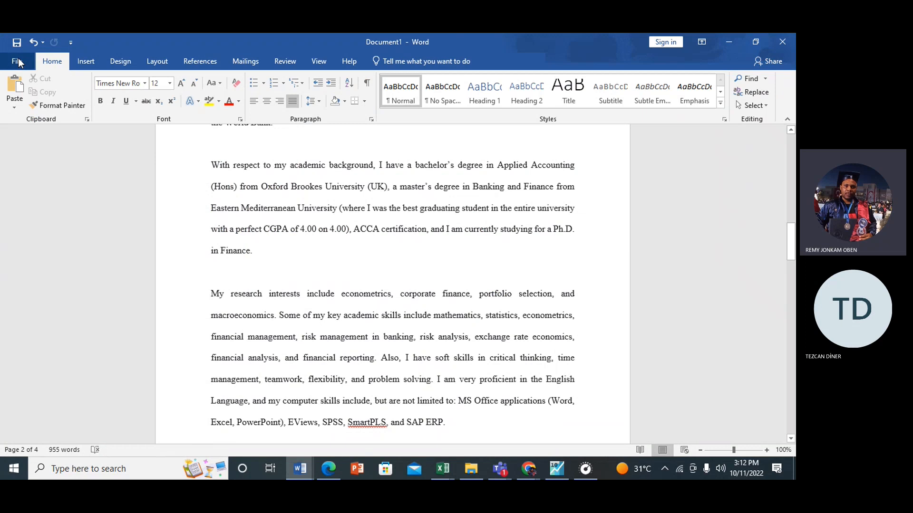
{"action": "left_click", "coordinate": [18, 61]}
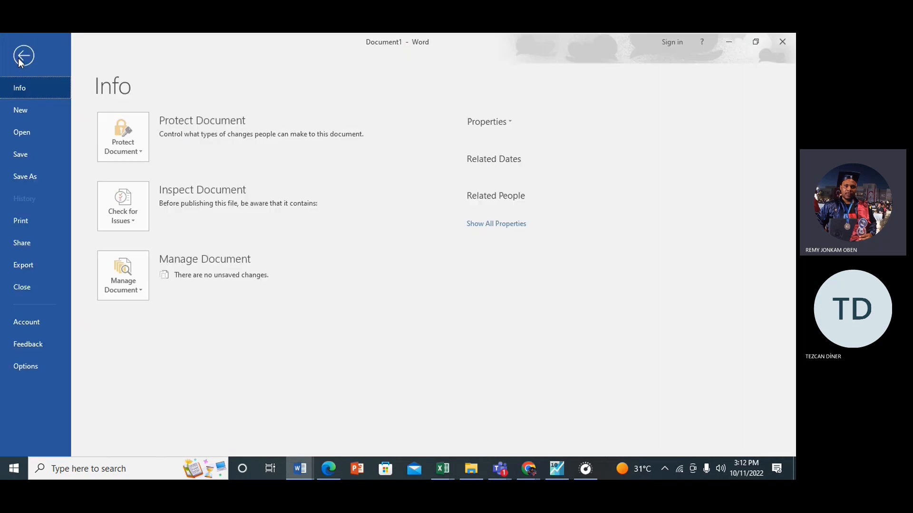
{"action": "left_click", "coordinate": [33, 110]}
{"action": "left_click", "coordinate": [186, 214]}
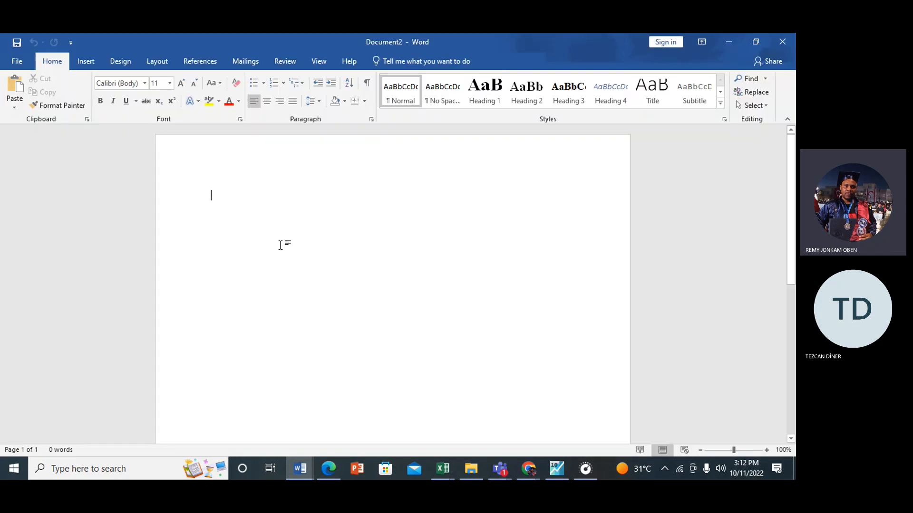
- Write "Normality Test" and "Jarque Bera Test" on two separate lines, leaving a blank line underneath
{"action": "type", "text": "Normality "}
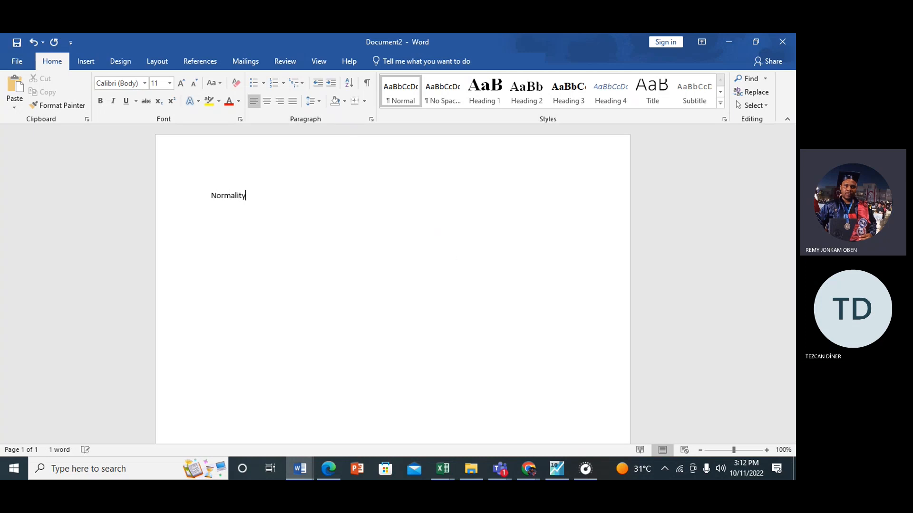
{"action": "type", "text": "Test"}
{"action": "key", "text": "Return"}
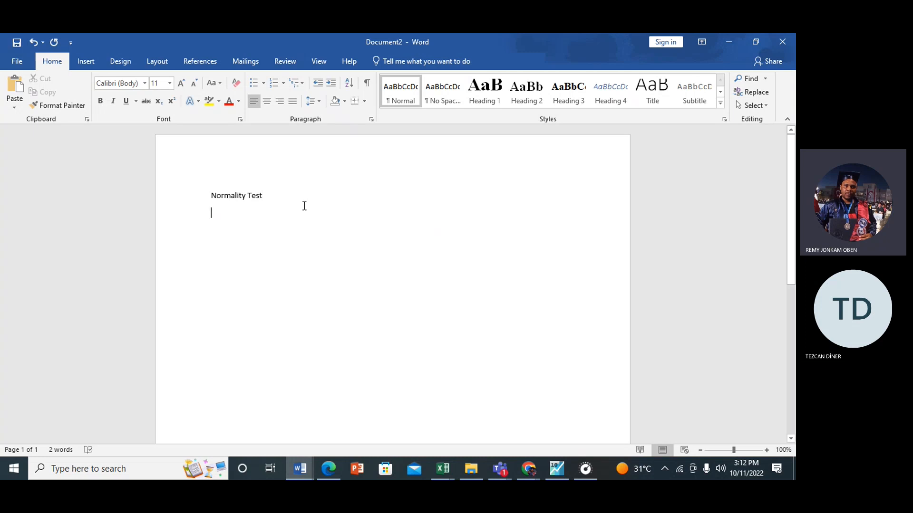
{"action": "type", "text": "Jarqu"}
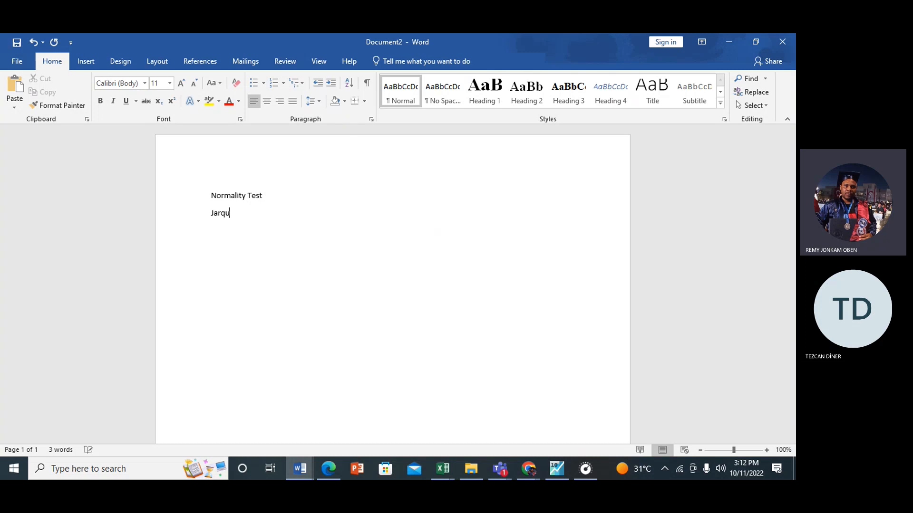
{"action": "type", "text": "e Bera Test"}
{"action": "key", "text": "Return"}
{"action": "key", "text": "Return"}
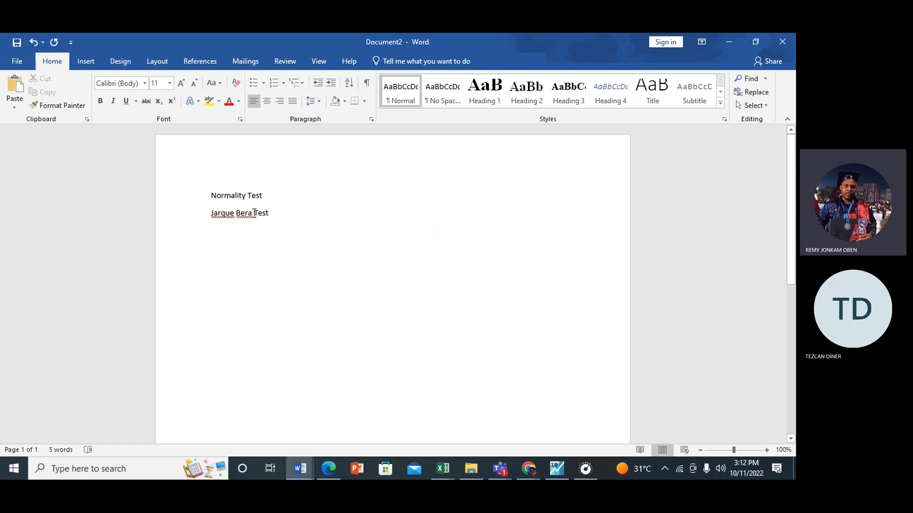
- Insert the abbreviation "(JB)" before the word "Test" in the Jarque Bera line
{"action": "left_click", "coordinate": [254, 213]}
{"action": "type", "text": "(JB"}
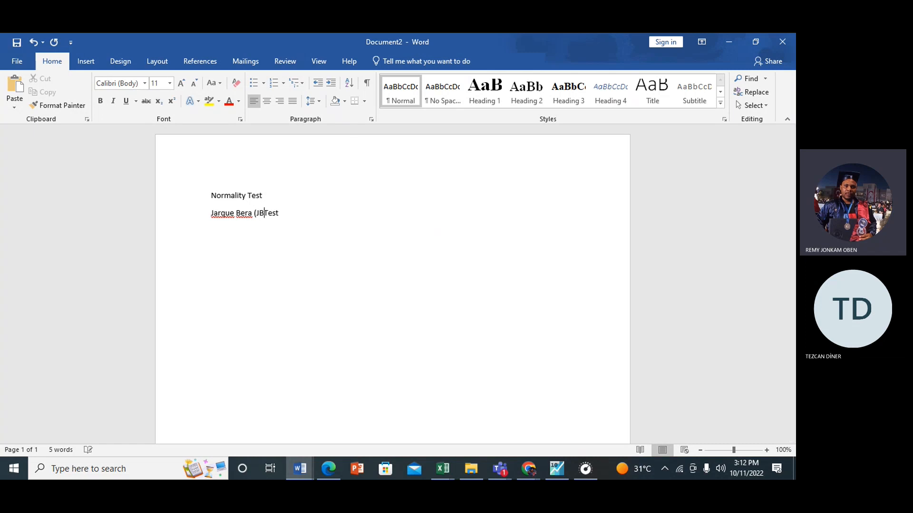
{"action": "type", "text": ")"}
{"action": "key", "text": "Down"}
- Add the label lines "Null hypothesis (H0):" and "Alternative Hypothesis (H1):" below the test name
{"action": "key", "text": "Return"}
{"action": "type", "text": "Null hypothesis (H0):"}
{"action": "key", "text": "Return"}
{"action": "type", "text": "Alterna"}
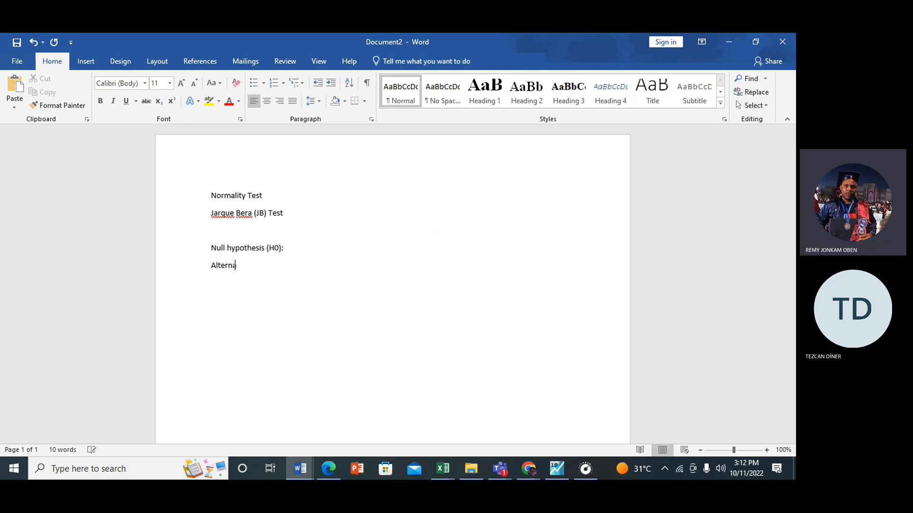
{"action": "type", "text": "tive Hypothesis (H1):"}
- Complete H0 with "The data is normally distributed" and H1 with "The data is not normally distributed"
{"action": "left_click", "coordinate": [302, 253]}
{"action": "type", "text": "The data is normally distributed"}
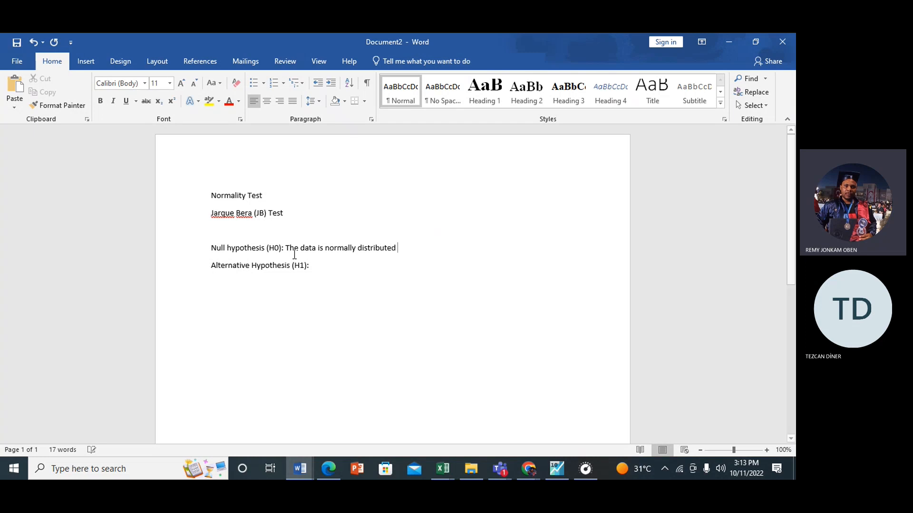
{"action": "left_click", "coordinate": [340, 271]}
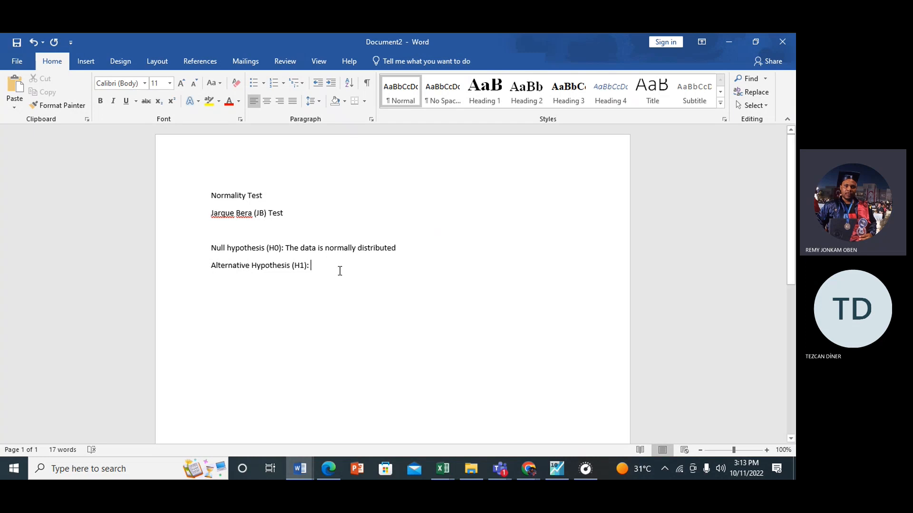
{"action": "type", "text": "The data is not normally "}
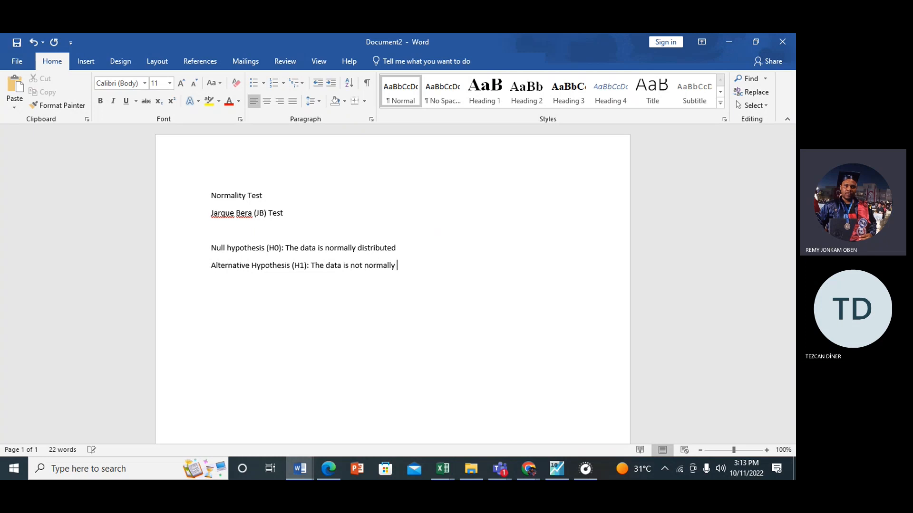
{"action": "type", "text": "distributed"}
- Add the heading line "SIGNIFICANCE LEVELS (ALPHA):" below the alternative hypothesis, separated by a blank line
{"action": "key", "text": "Return"}
{"action": "key", "text": "Return"}
{"action": "type", "text": "SIGNIFICANCE LEVE"}
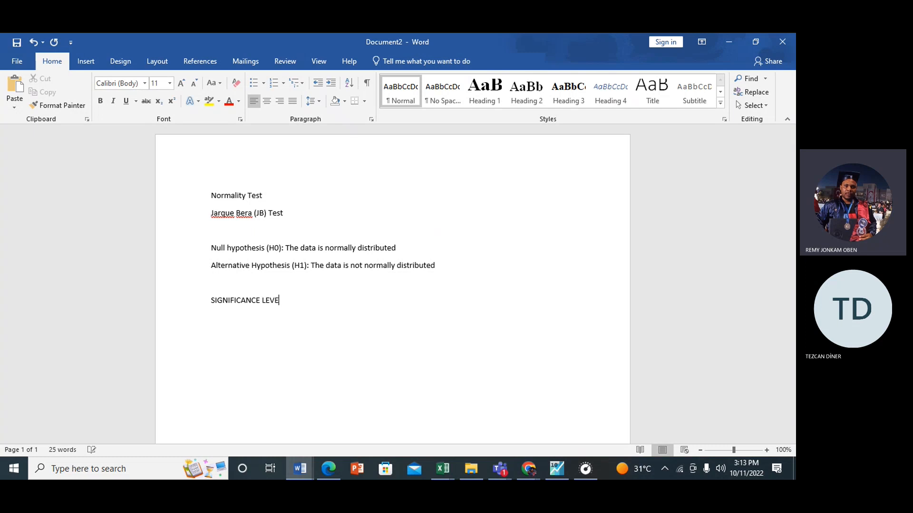
{"action": "type", "text": "LS (ALPHA):"}
{"action": "key", "text": "Return"}
- List "1% level of significance", "5%" and "10%" as dash bullets under the significance levels heading, then end the list with a blank line
{"action": "type", "text": "- 1"}
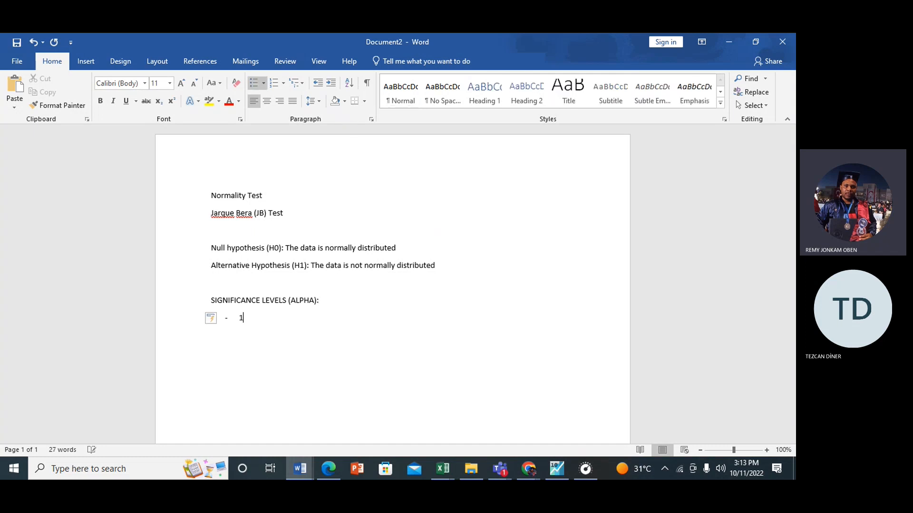
{"action": "type", "text": "% level of significance"}
{"action": "key", "text": "Return"}
{"action": "type", "text": "5"}
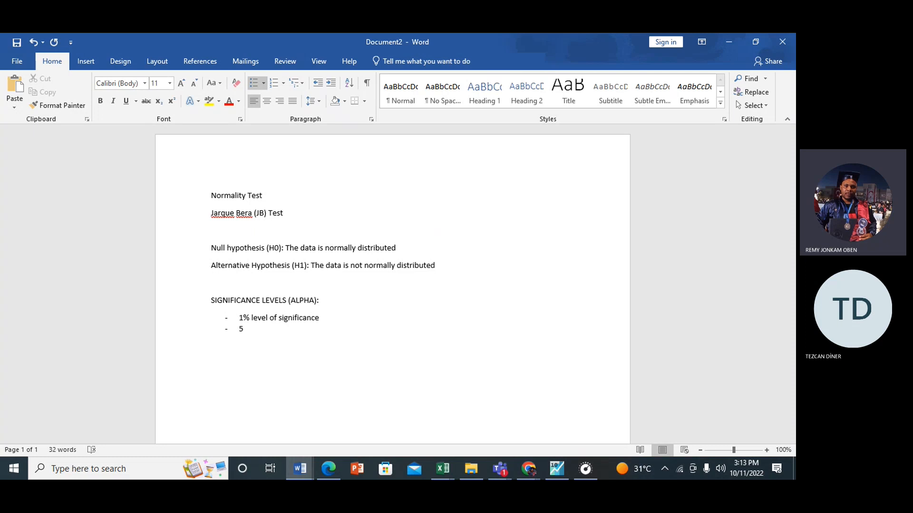
{"action": "type", "text": "%"}
{"action": "key", "text": "Return"}
{"action": "type", "text": "10%"}
{"action": "key", "text": "Return"}
{"action": "key", "text": "Return"}
{"action": "key", "text": "Return"}
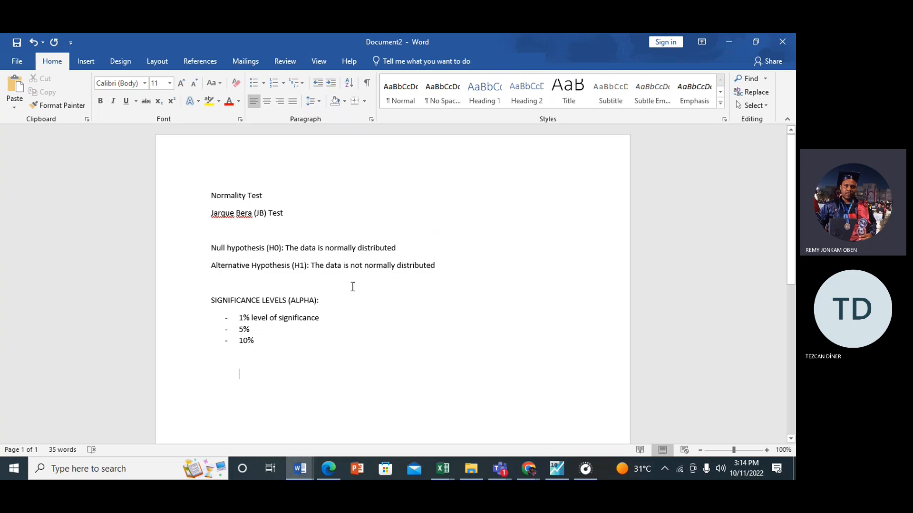
- Switch to EViews and examine the Jarque-Bera statistics and their probabilities for GDP, GFCF, INC and INF
{"action": "left_click", "coordinate": [550, 469]}
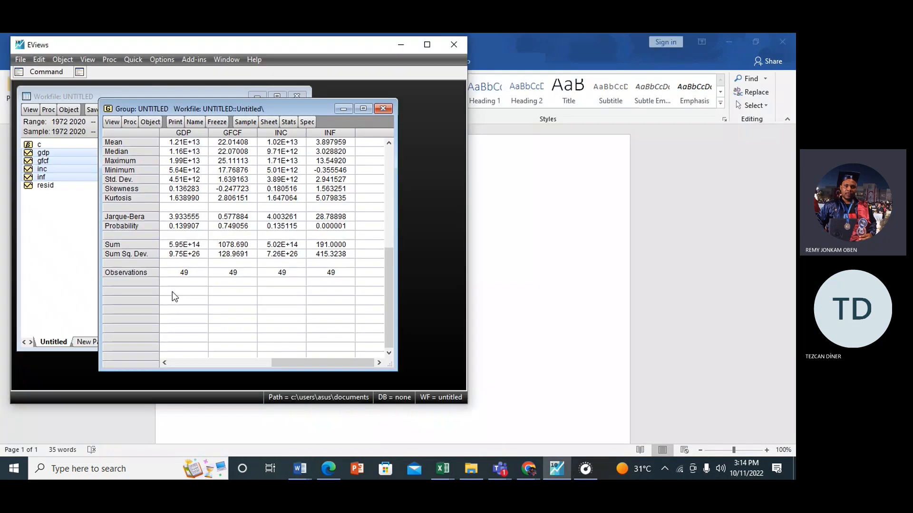
{"action": "left_click", "coordinate": [183, 219]}
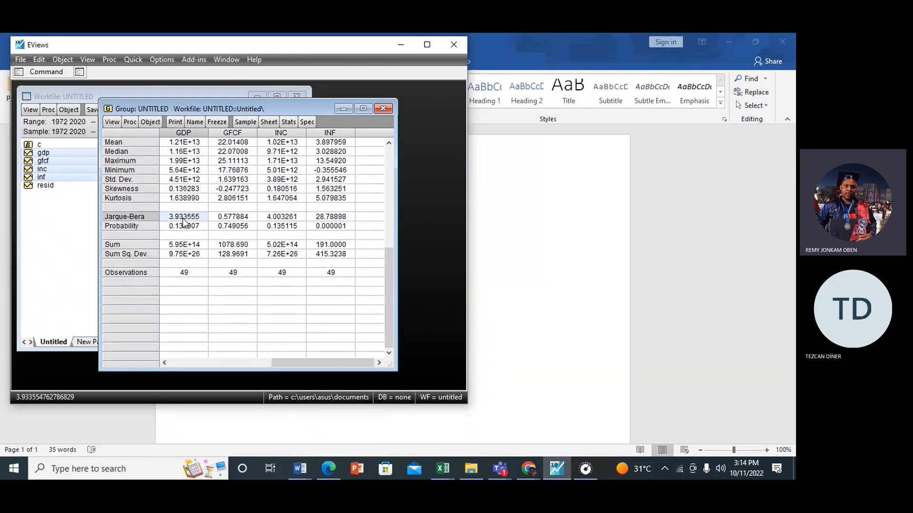
{"action": "left_click", "coordinate": [231, 218]}
{"action": "left_click", "coordinate": [280, 218]}
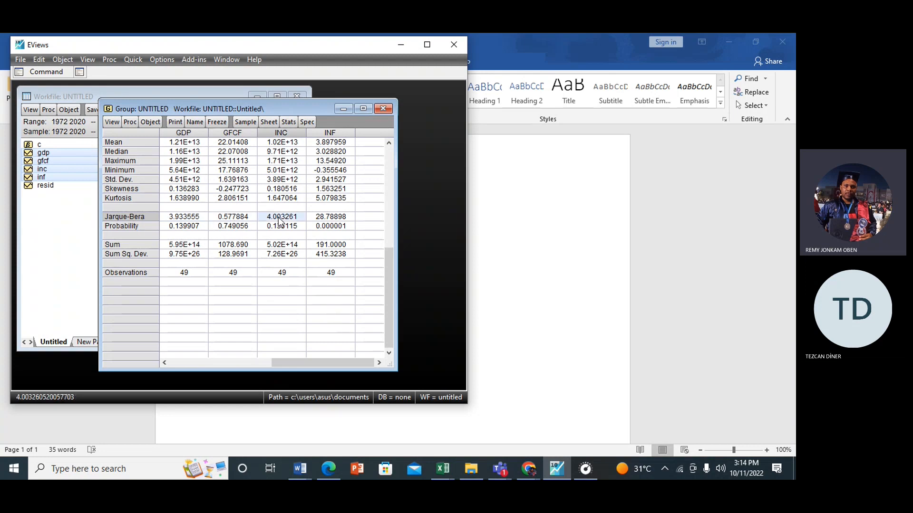
{"action": "left_click", "coordinate": [327, 220]}
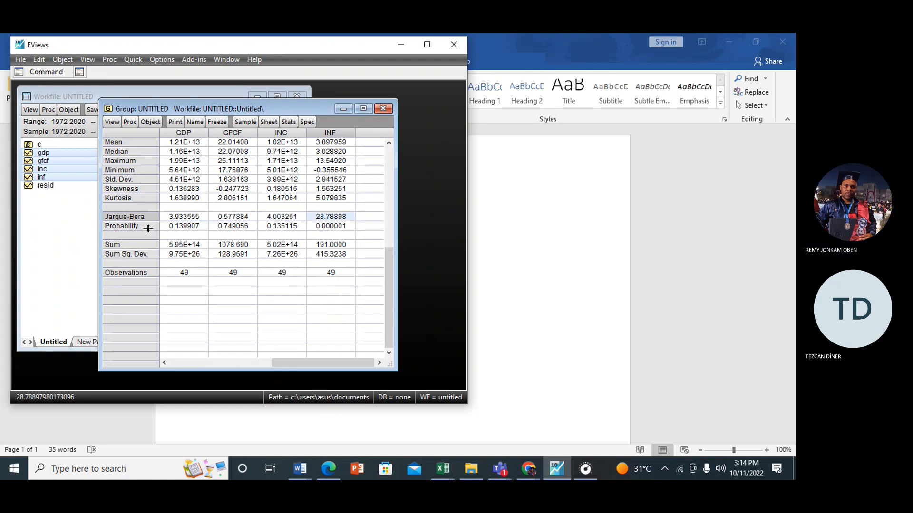
{"action": "left_click", "coordinate": [184, 227]}
{"action": "left_click", "coordinate": [245, 226]}
{"action": "left_click", "coordinate": [278, 228]}
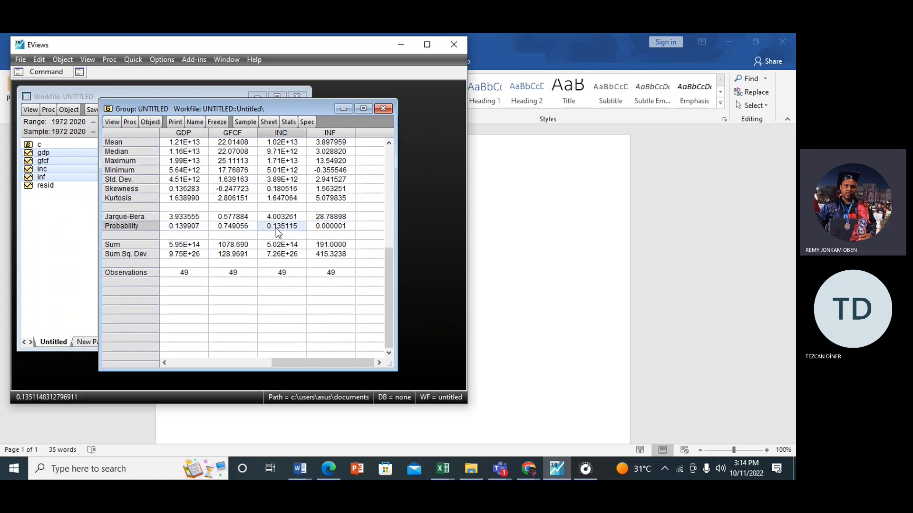
{"action": "left_click", "coordinate": [338, 227]}
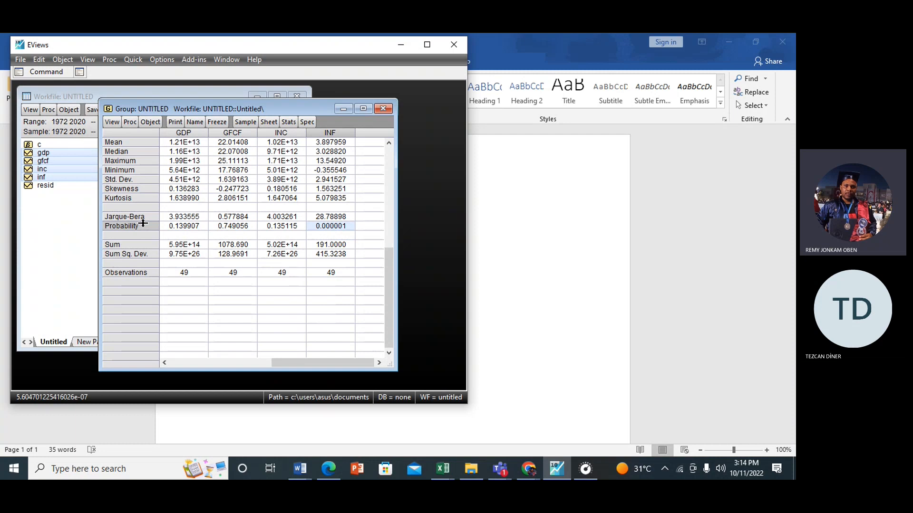
{"action": "left_click", "coordinate": [170, 227]}
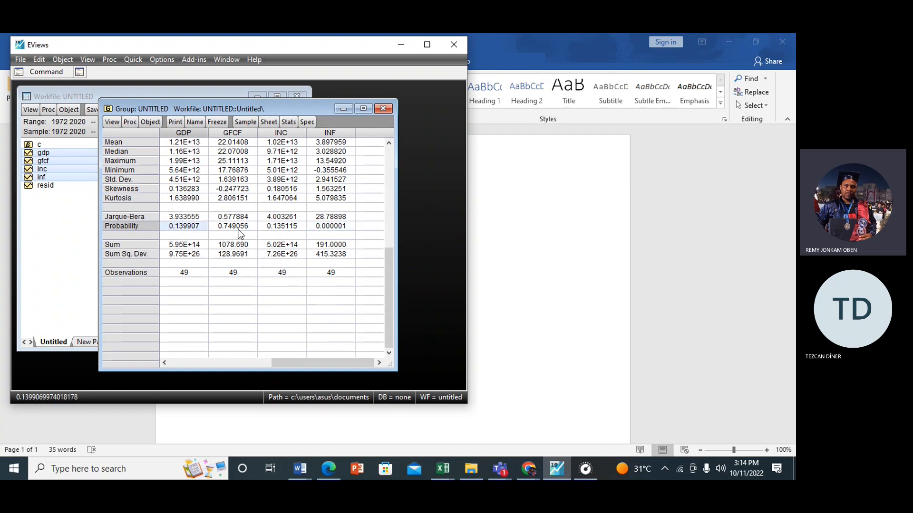
- Return to Document2 in Word and write the line "P-values or prob. Values" below the significance levels list
{"action": "mouse_move", "coordinate": [300, 469]}
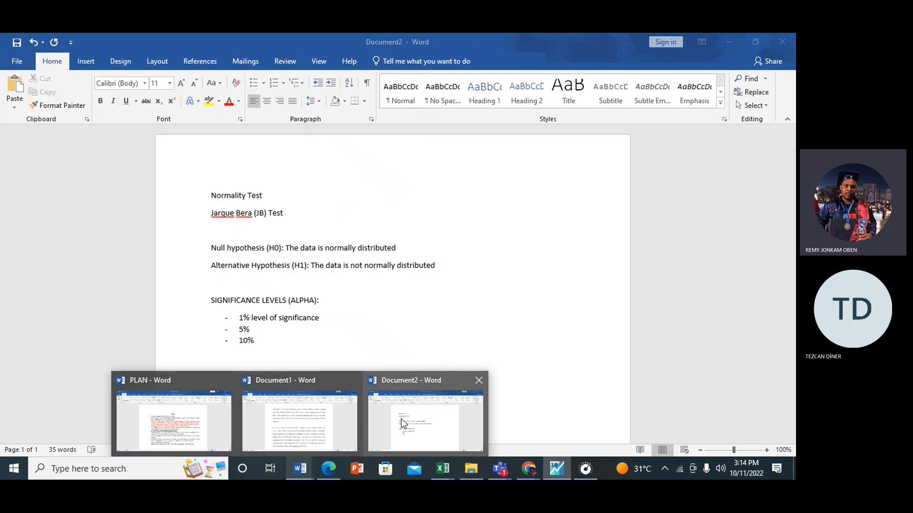
{"action": "left_click", "coordinate": [402, 422]}
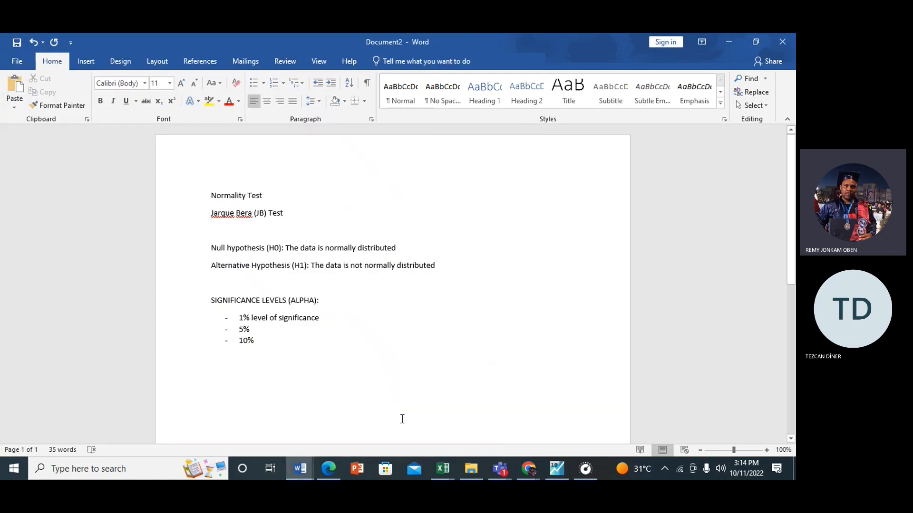
{"action": "type", "text": "-"}
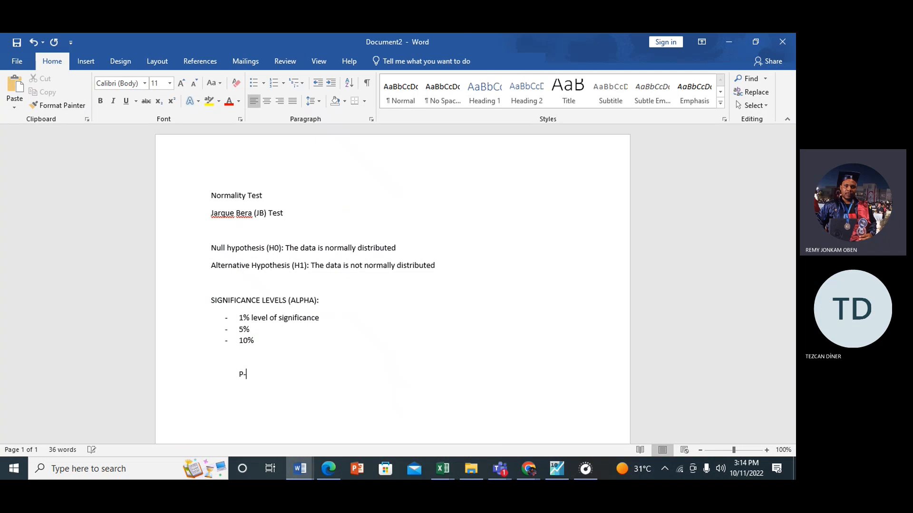
{"action": "type", "text": "values of"}
{"action": "type", "text": " prob. Values"}
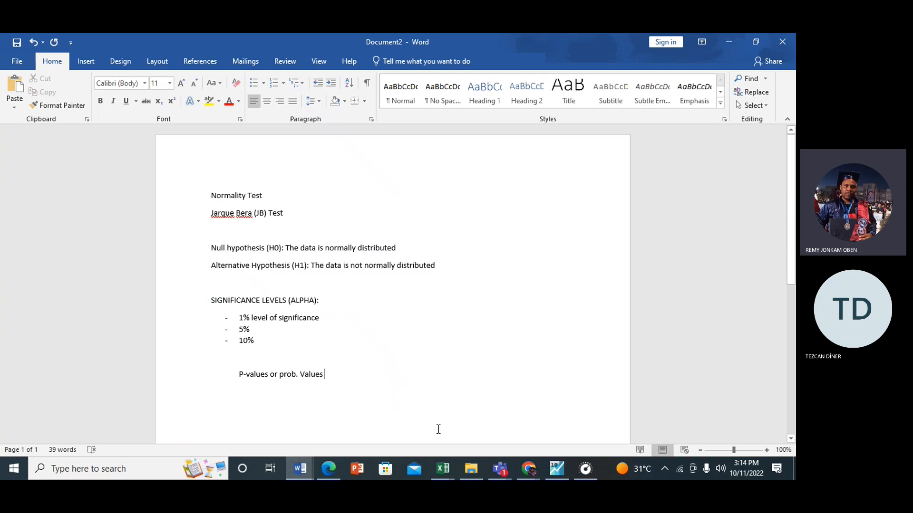
{"action": "key", "text": "Return"}
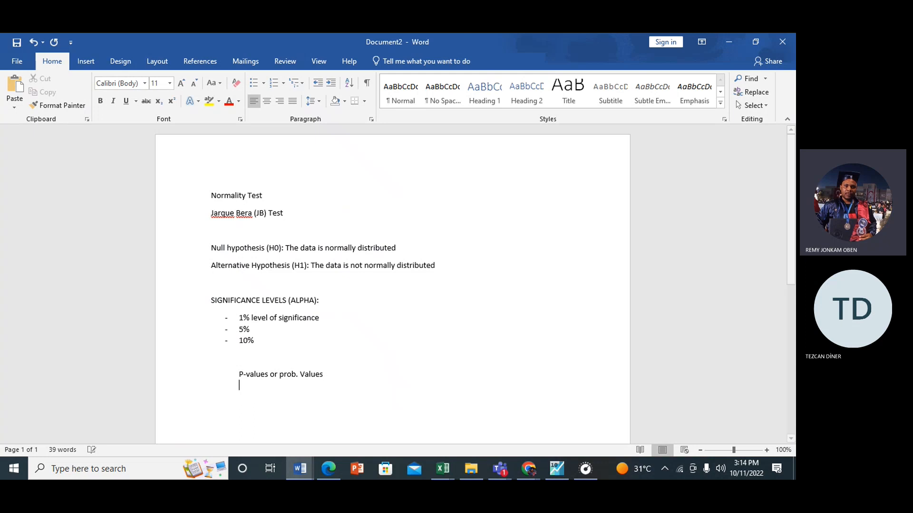
- Write "Less than" below the P-values line, leaving a blank line between, and make it bold
{"action": "type", "text": "Less than"}
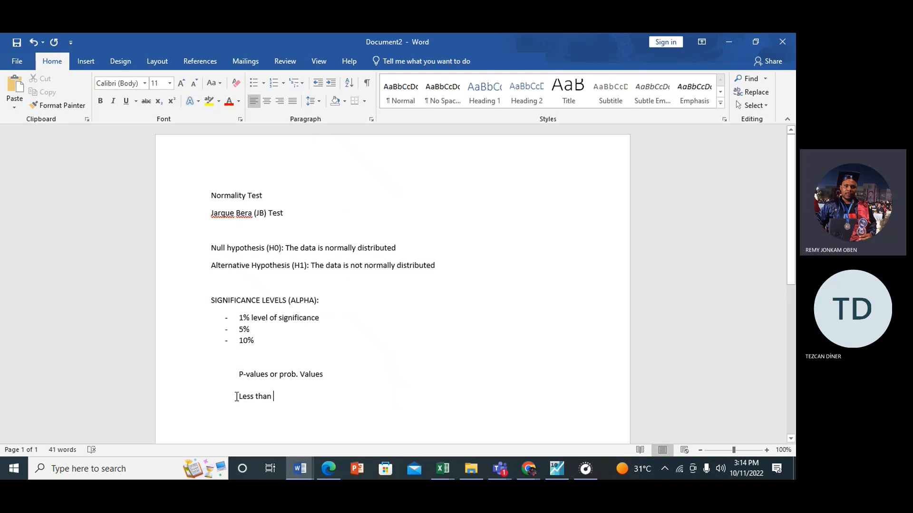
{"action": "left_click_drag", "start_coordinate": [236, 396], "coordinate": [298, 399]}
{"action": "key", "text": "ctrl+b"}
{"action": "left_click", "coordinate": [298, 400]}
- Examine the 1%, 5% and 10% significance levels one by one against the "Less than" criterion
{"action": "left_click", "coordinate": [337, 321]}
{"action": "left_click_drag", "start_coordinate": [241, 317], "coordinate": [320, 318]}
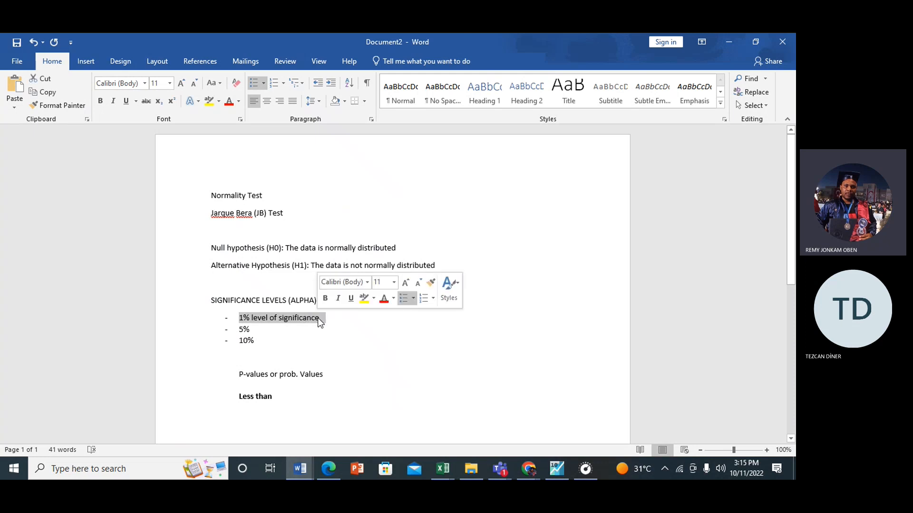
{"action": "left_click", "coordinate": [271, 400]}
{"action": "left_click_drag", "start_coordinate": [237, 333], "coordinate": [253, 331]}
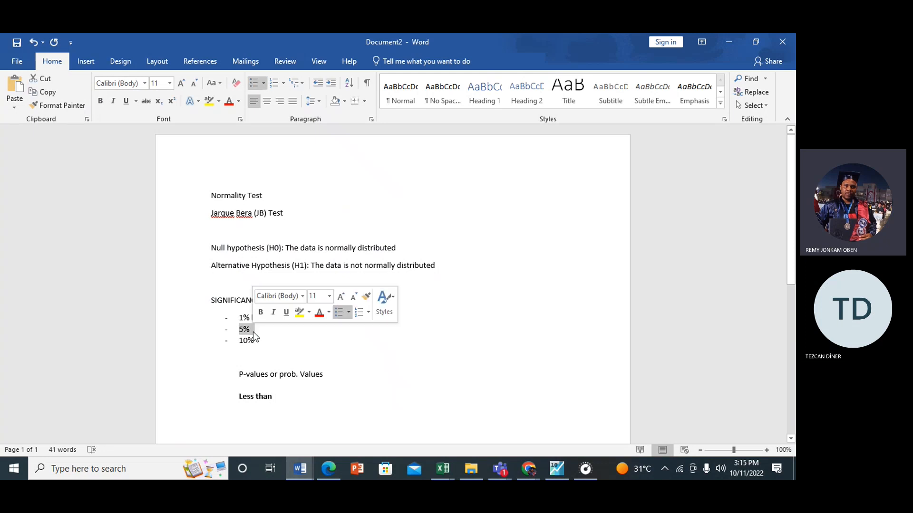
{"action": "left_click", "coordinate": [253, 332]}
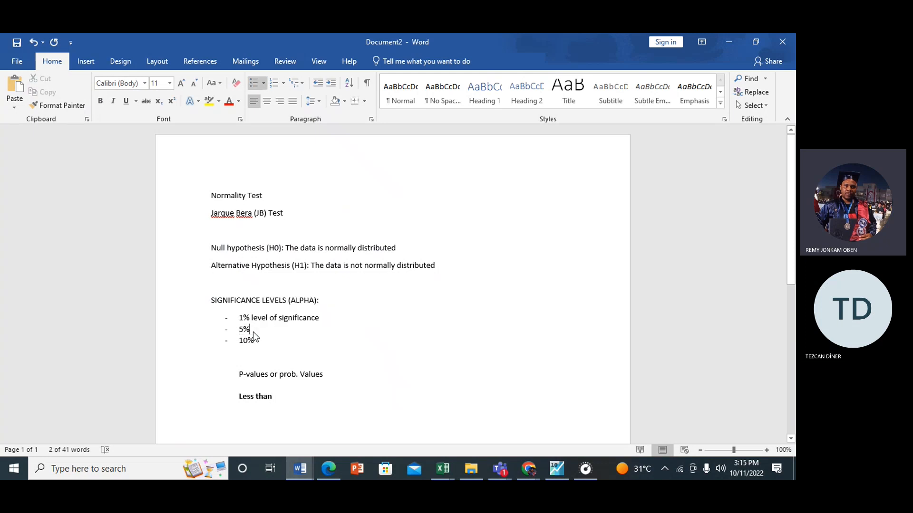
{"action": "left_click_drag", "start_coordinate": [238, 340], "coordinate": [274, 340]}
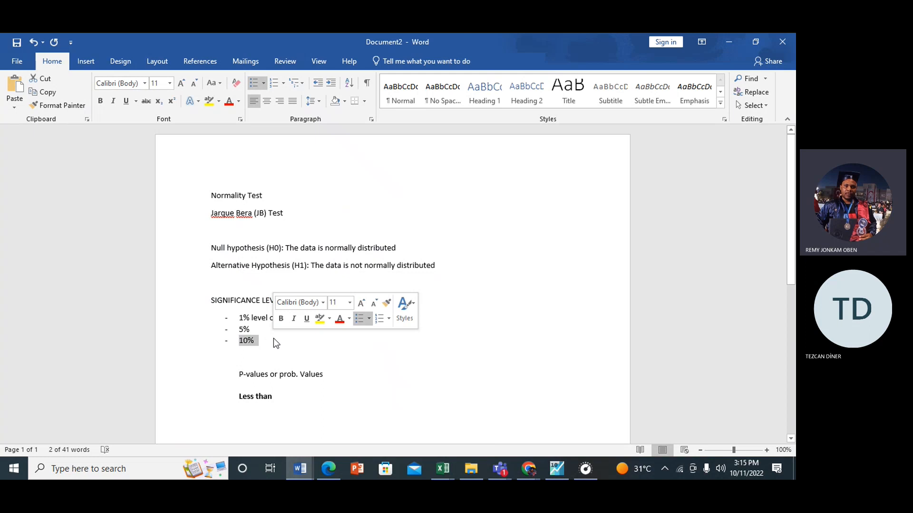
{"action": "left_click", "coordinate": [312, 418]}
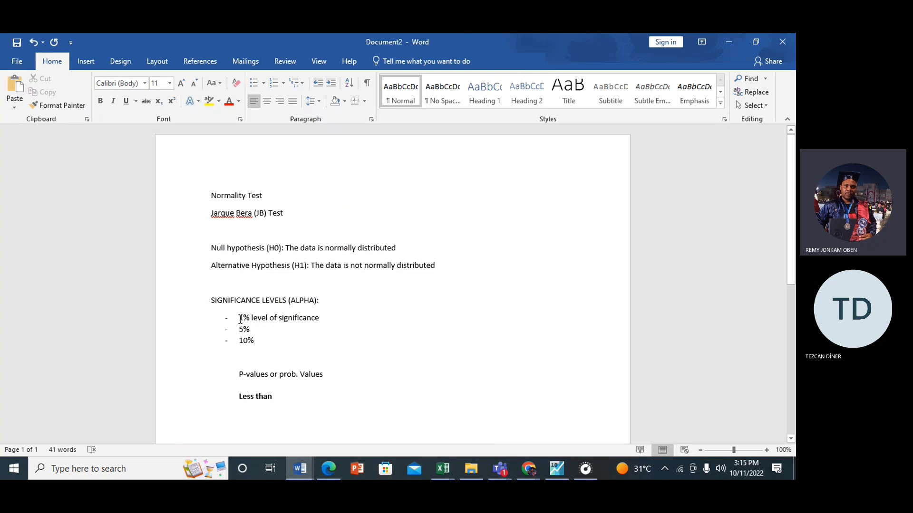
{"action": "left_click_drag", "start_coordinate": [240, 319], "coordinate": [321, 322]}
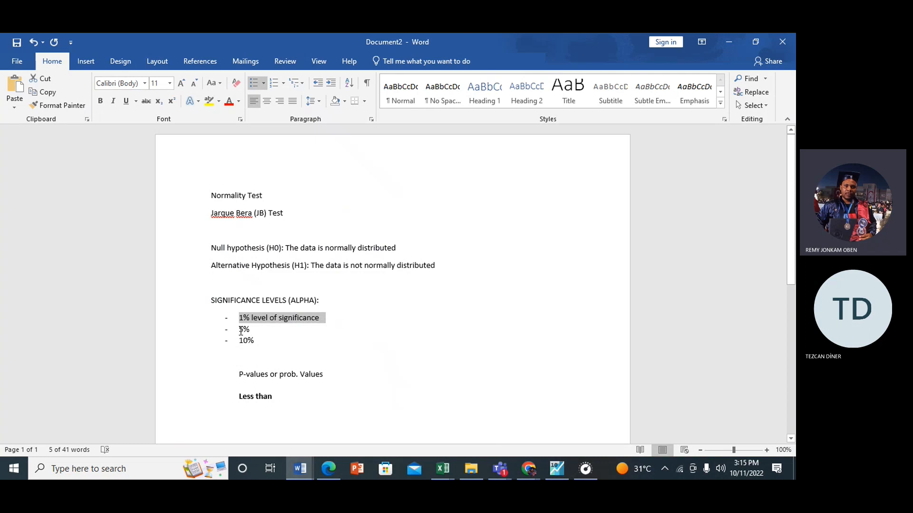
{"action": "left_click_drag", "start_coordinate": [240, 331], "coordinate": [267, 348]}
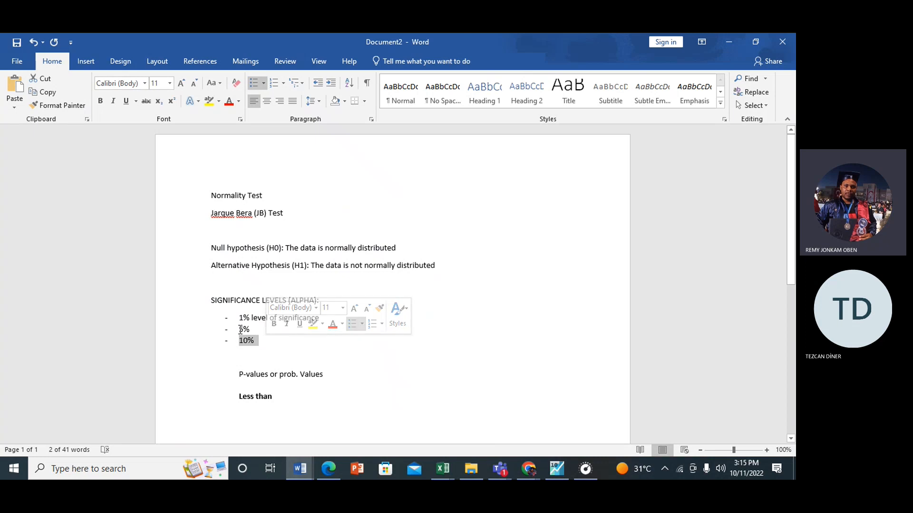
{"action": "left_click_drag", "start_coordinate": [240, 330], "coordinate": [307, 317]}
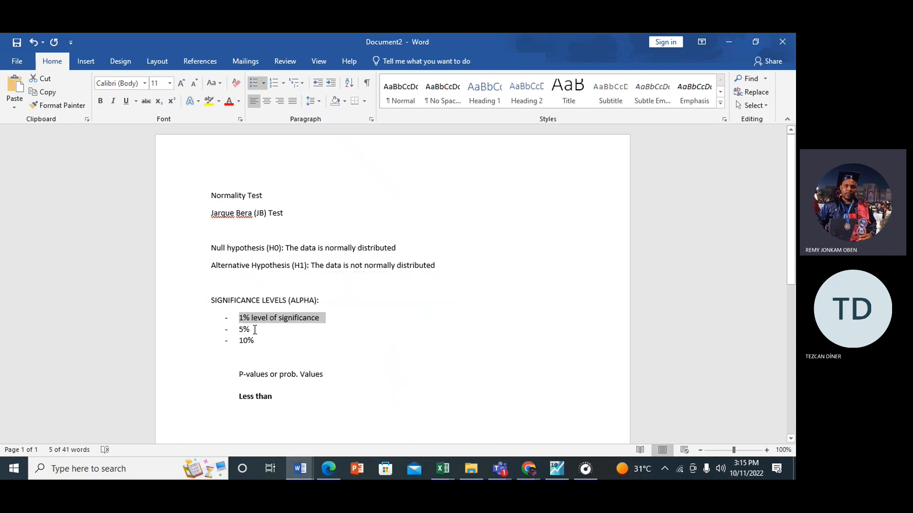
{"action": "left_click_drag", "start_coordinate": [239, 330], "coordinate": [252, 331]}
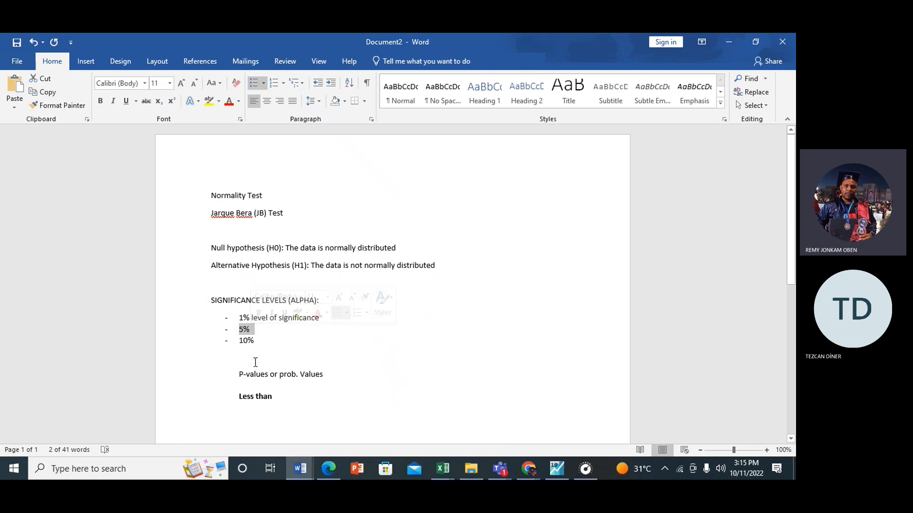
{"action": "left_click_drag", "start_coordinate": [237, 342], "coordinate": [254, 342]}
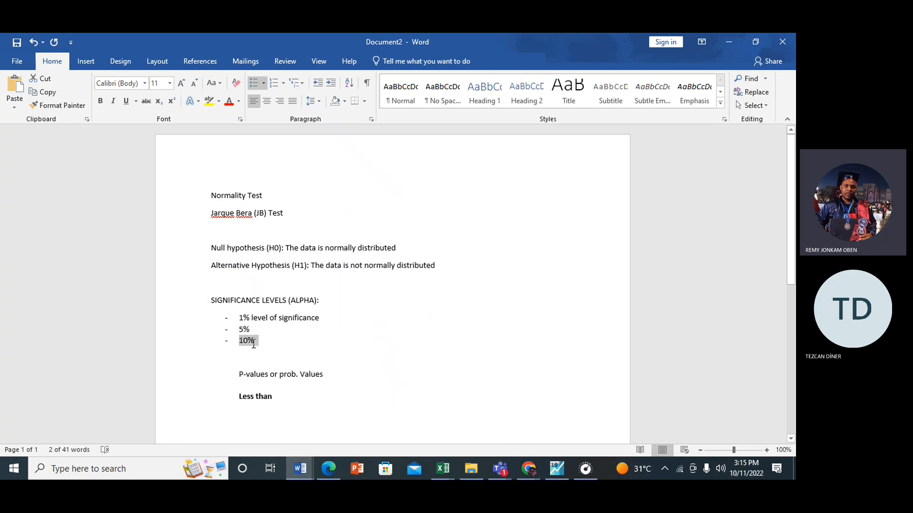
{"action": "left_click", "coordinate": [240, 352]}
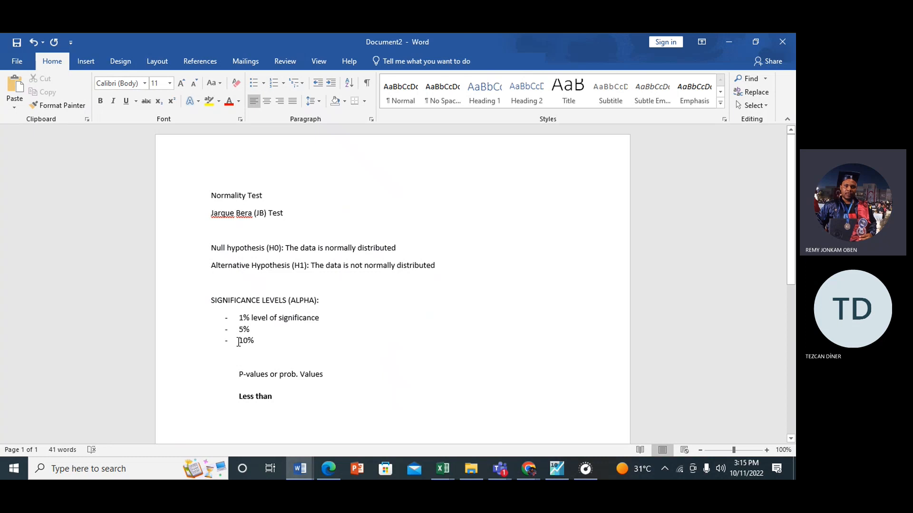
{"action": "left_click_drag", "start_coordinate": [237, 341], "coordinate": [265, 342]}
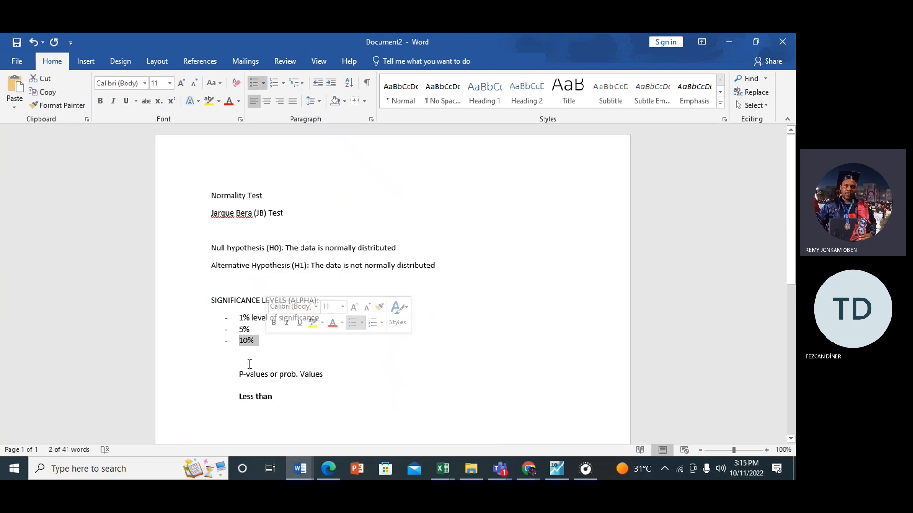
{"action": "left_click", "coordinate": [243, 317]}
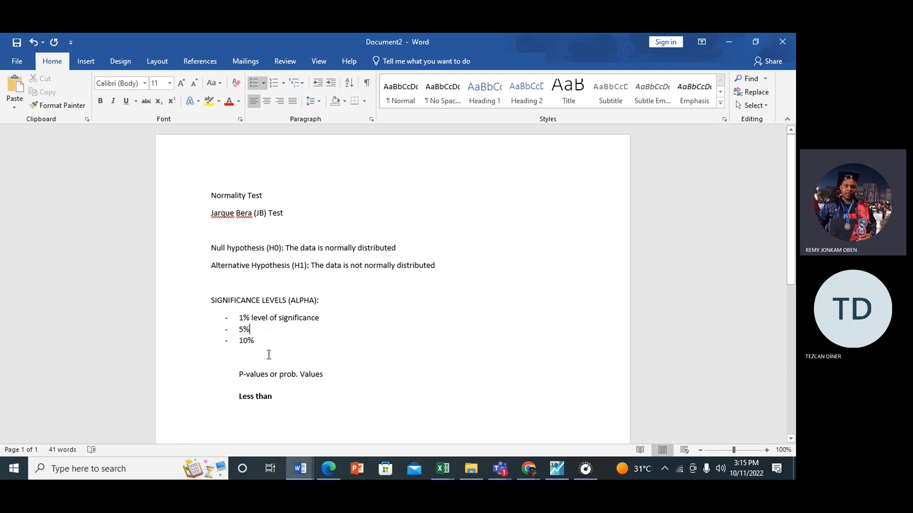
{"action": "left_click", "coordinate": [256, 344]}
- Review the null and alternative hypothesis statements together with the three listed significance levels
{"action": "left_click", "coordinate": [211, 248]}
{"action": "left_click", "coordinate": [440, 271], "text": "shift"}
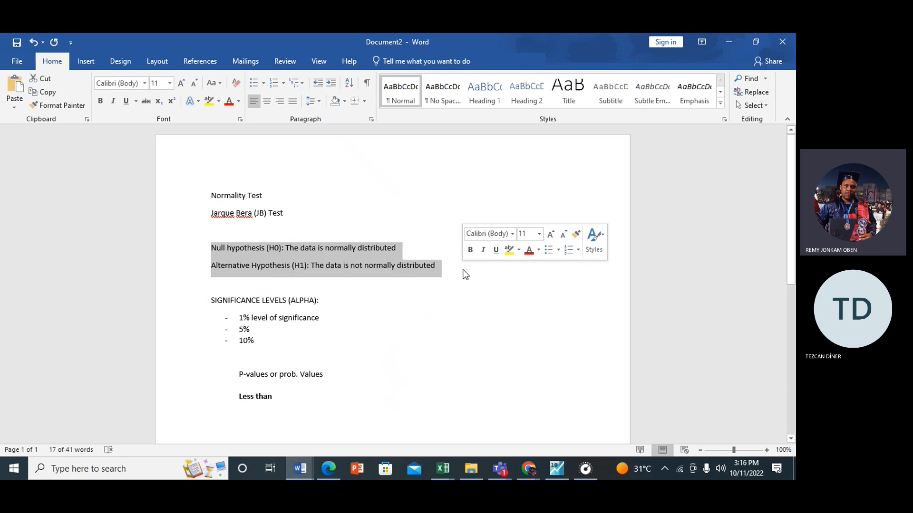
{"action": "left_click", "coordinate": [405, 286]}
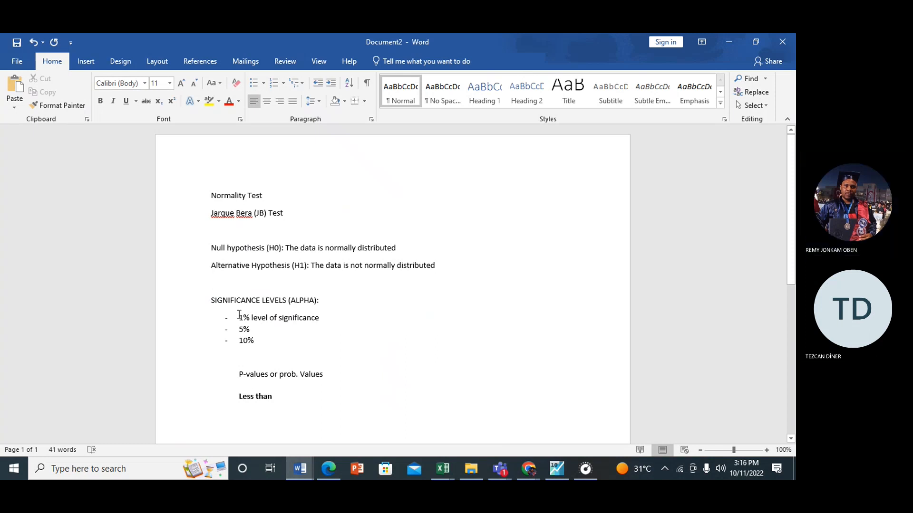
{"action": "left_click_drag", "start_coordinate": [240, 317], "coordinate": [337, 345]}
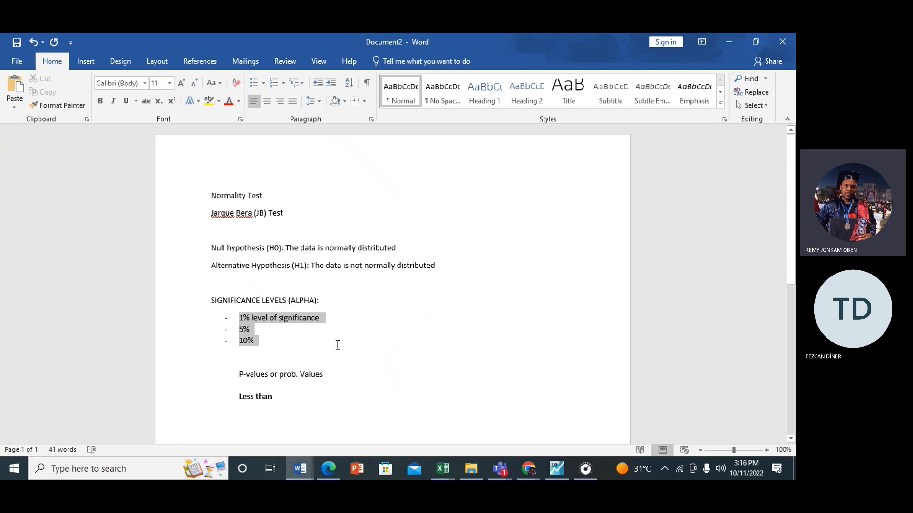
{"action": "left_click_drag", "start_coordinate": [337, 345], "coordinate": [337, 346]}
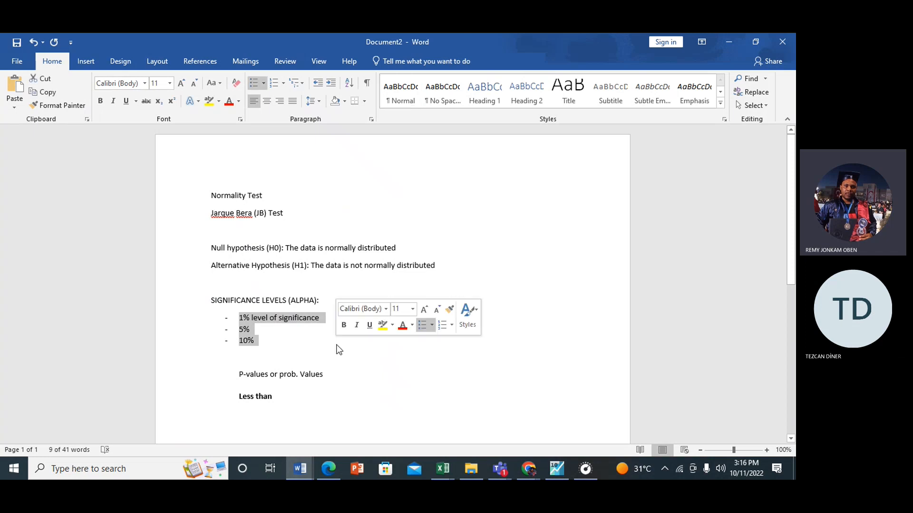
{"action": "left_click_drag", "start_coordinate": [212, 247], "coordinate": [412, 252]}
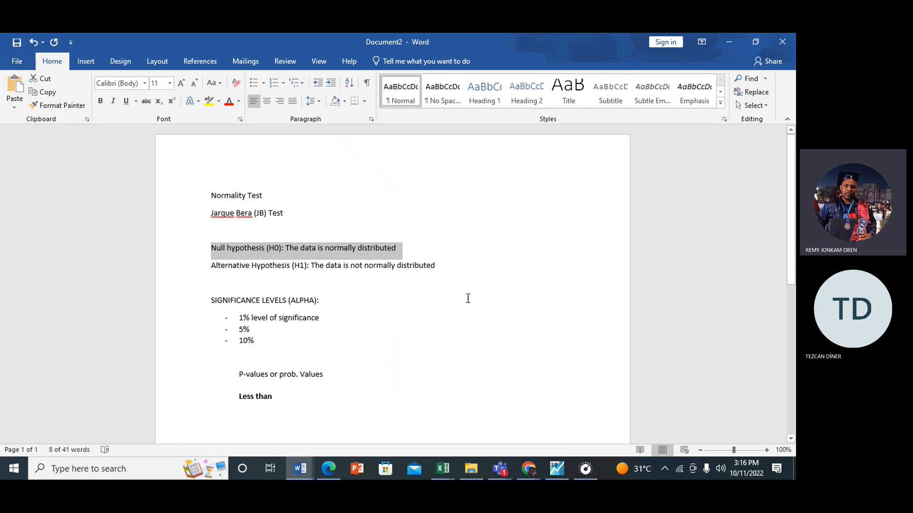
- Start a dash list below the alternative hypothesis with the item "If we reject the H0, then we accept the H1"
{"action": "left_click", "coordinate": [233, 251]}
{"action": "left_click_drag", "start_coordinate": [212, 265], "coordinate": [443, 274]}
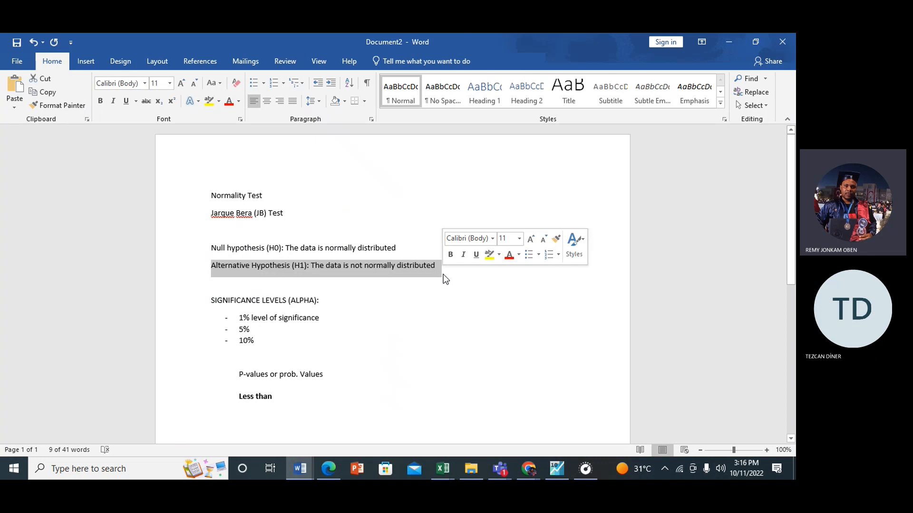
{"action": "left_click", "coordinate": [412, 286]}
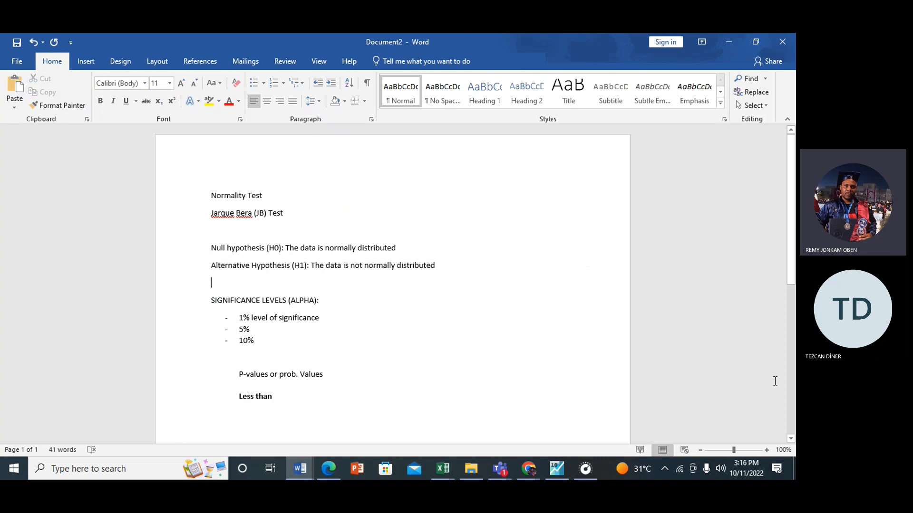
{"action": "left_click_drag", "start_coordinate": [792, 265], "coordinate": [792, 265]}
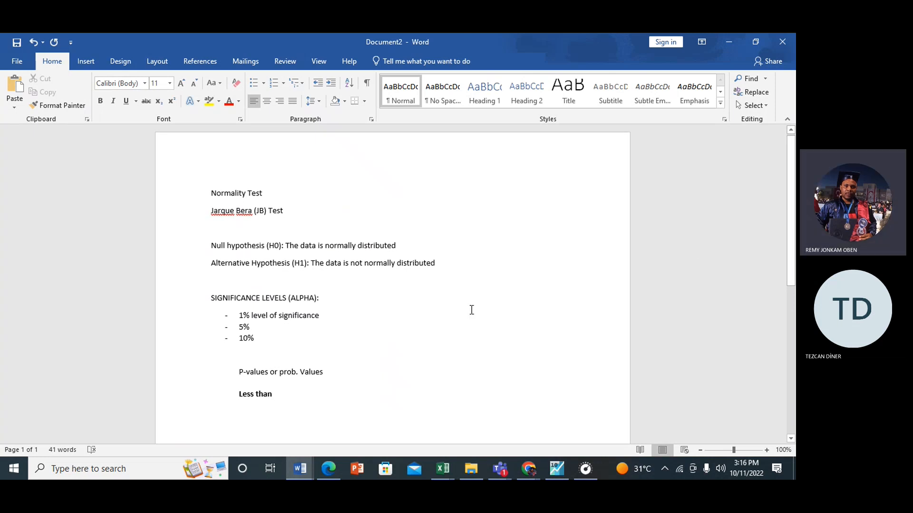
{"action": "key", "text": "Return"}
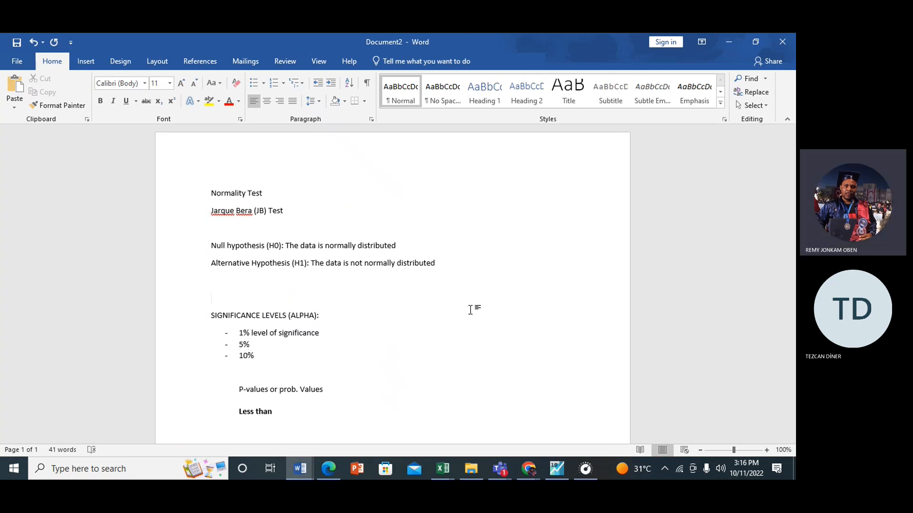
{"action": "type", "text": "0"}
{"action": "key", "text": "BackSpace"}
{"action": "type", "text": "- "}
{"action": "type", "text": "If we re"}
{"action": "type", "text": "ject the H"}
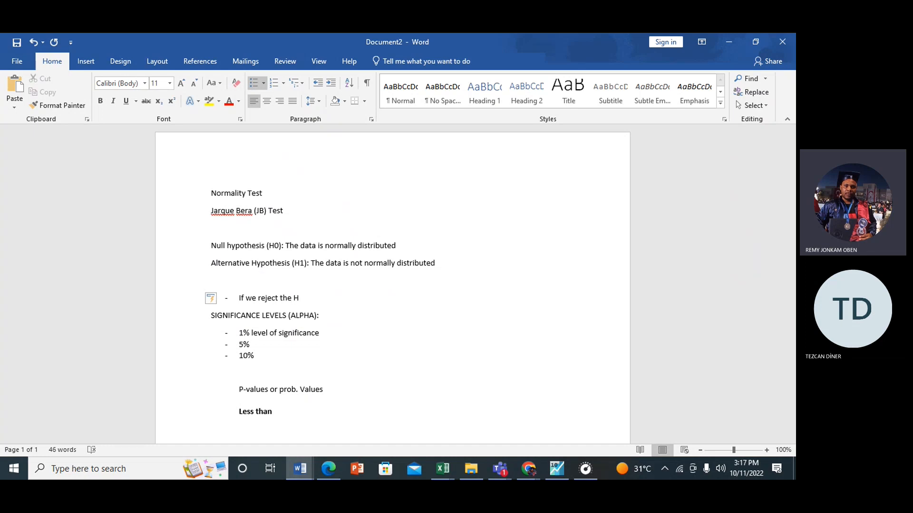
{"action": "type", "text": "0, then we accept the H1"}
{"action": "key", "text": "Return"}
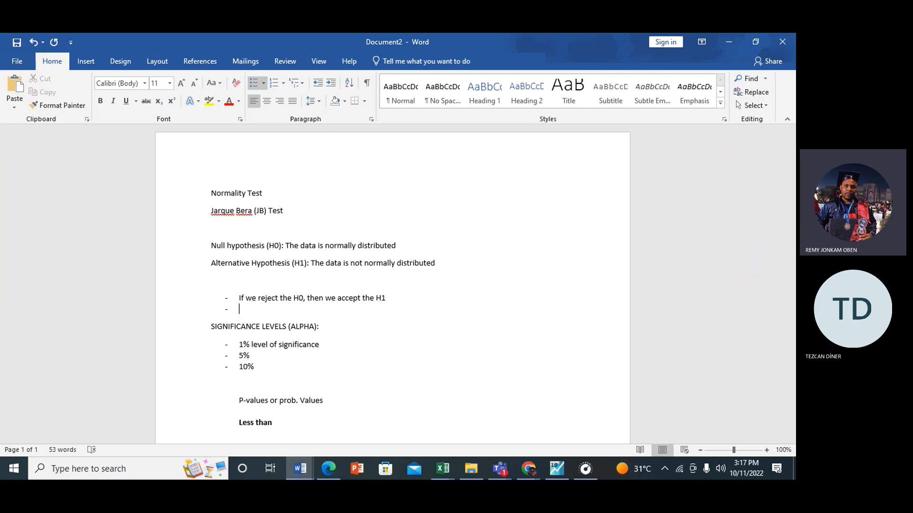
- Add the list items "We never accept the H0" and "It is either we reject the H0 or we are unable to reject the H0"
{"action": "type", "text": "We never accept the H0"}
{"action": "key", "text": "Return"}
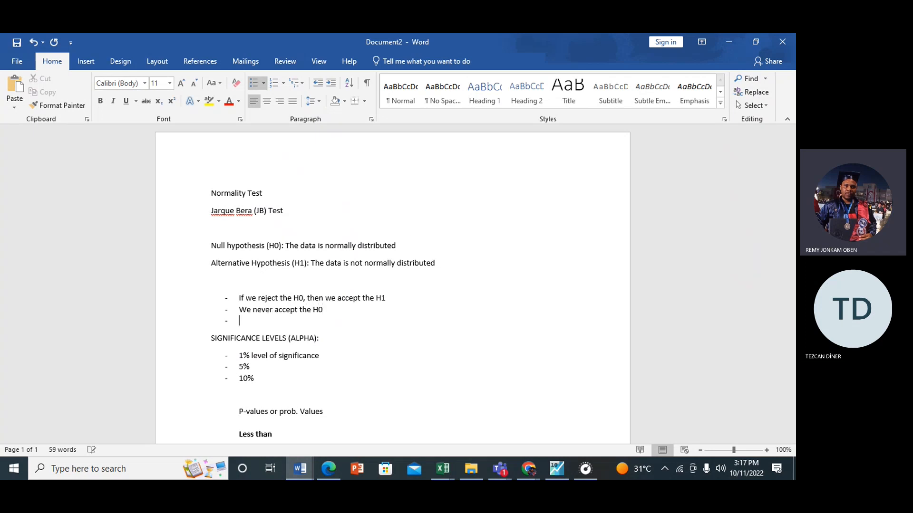
{"action": "type", "text": "it is either we reject the H0 or we "}
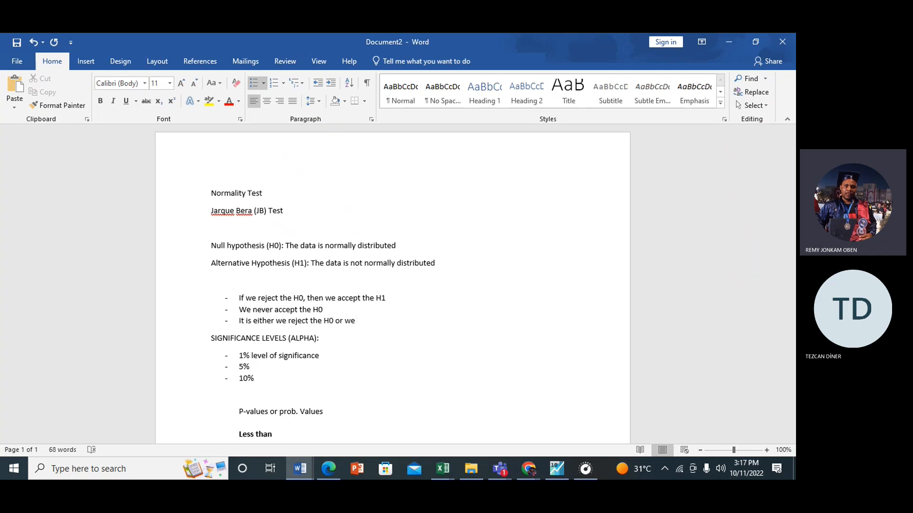
{"action": "type", "text": "cannot"}
{"action": "key", "text": "BackSpace"}
{"action": "key", "text": "BackSpace"}
{"action": "key", "text": "BackSpace"}
{"action": "key", "text": "BackSpace"}
{"action": "key", "text": "BackSpace"}
{"action": "type", "text": "are unable to reject the H0"}
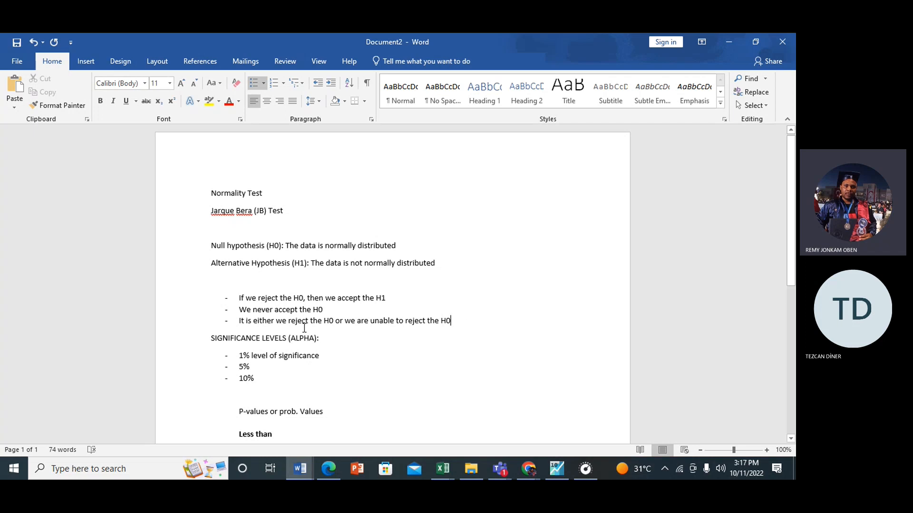
- Make the phrases "we reject the H0" and "we are unable to reject the H0" bold in the third list item
{"action": "left_click_drag", "start_coordinate": [276, 322], "coordinate": [330, 319]}
{"action": "key", "text": "ctrl+b"}
{"action": "left_click", "coordinate": [330, 318]}
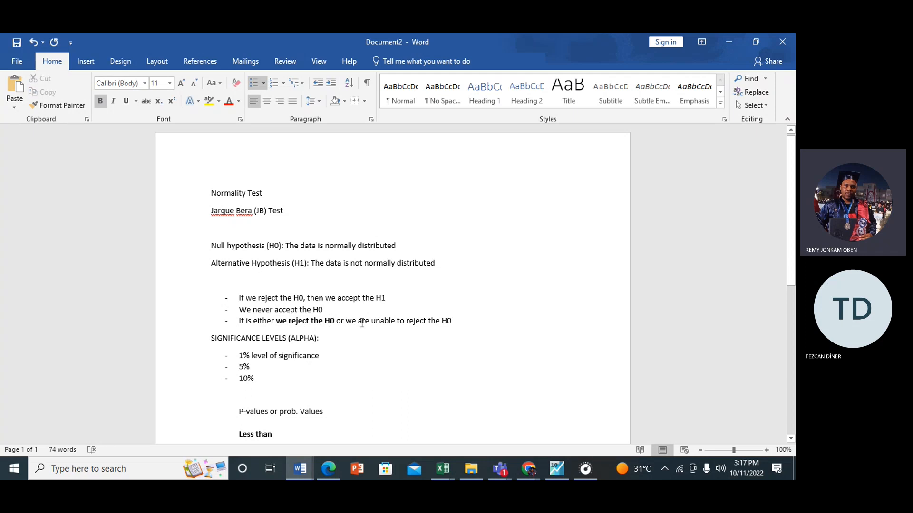
{"action": "left_click_drag", "start_coordinate": [348, 325], "coordinate": [449, 323]}
{"action": "key", "text": "ctrl+n"}
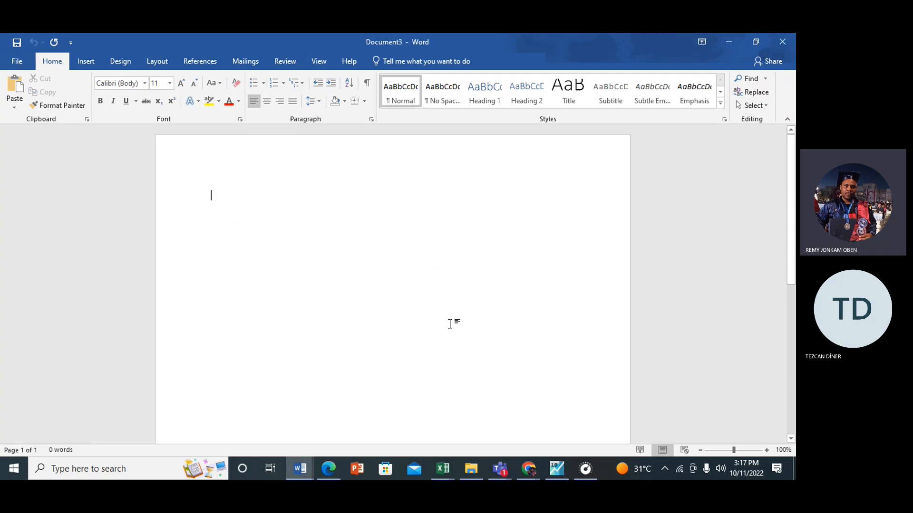
{"action": "left_click", "coordinate": [783, 42]}
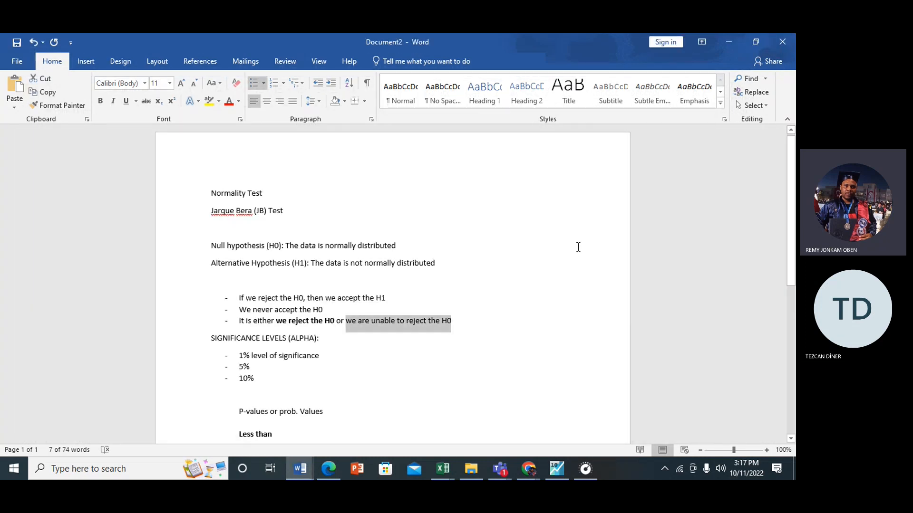
{"action": "key", "text": "ctrl+b"}
{"action": "left_click", "coordinate": [395, 358]}
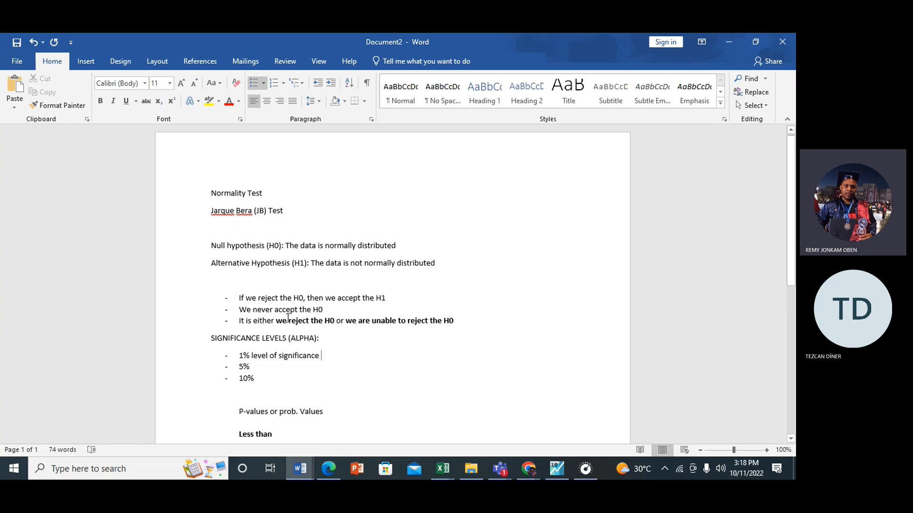
- Format the list item "We never accept the H0" as bold red text
{"action": "left_click_drag", "start_coordinate": [238, 308], "coordinate": [337, 311]}
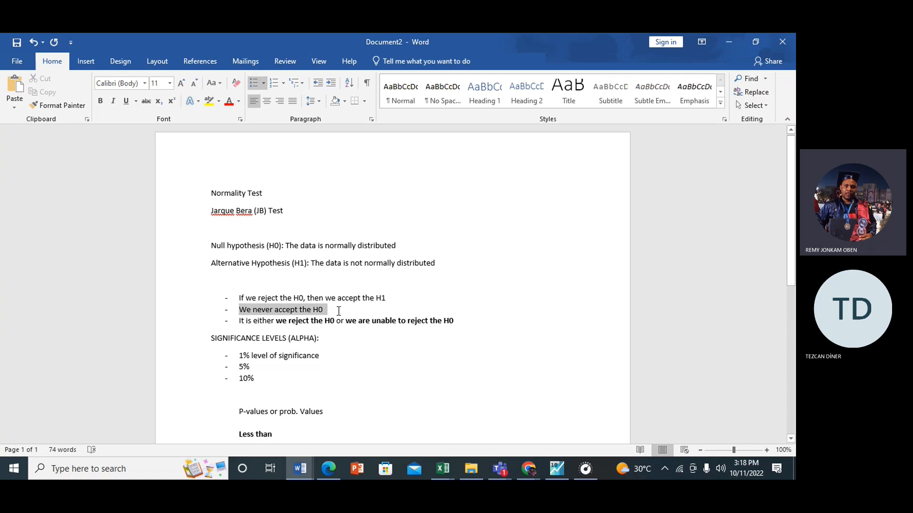
{"action": "key", "text": "ctrl+n"}
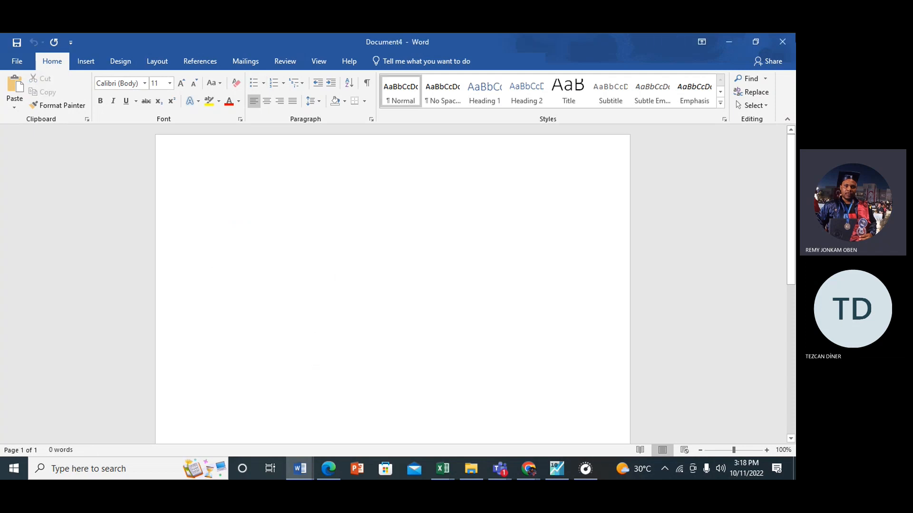
{"action": "left_click", "coordinate": [784, 41]}
{"action": "key", "text": "ctrl+b"}
{"action": "left_click", "coordinate": [229, 102]}
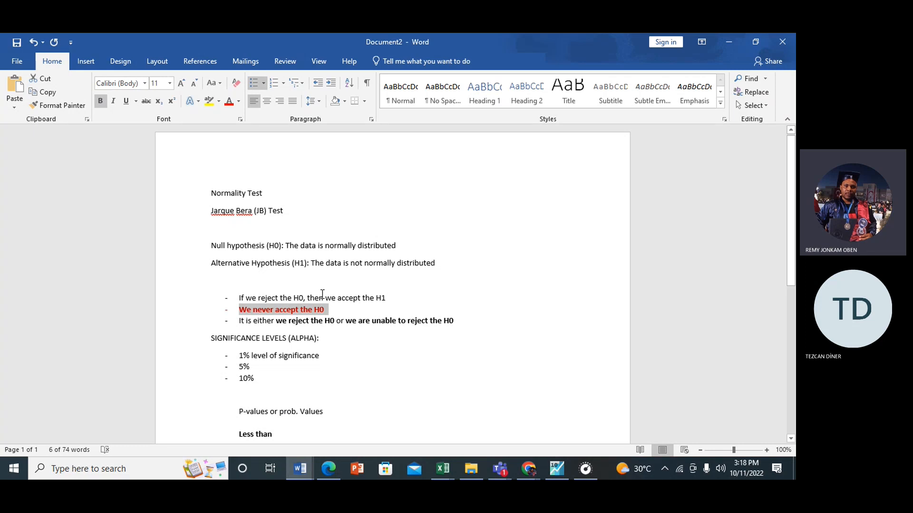
- Make the phrase "then we accept the H1" bold in the first list item
{"action": "left_click_drag", "start_coordinate": [323, 298], "coordinate": [392, 303]}
{"action": "key", "text": "ctrl+b"}
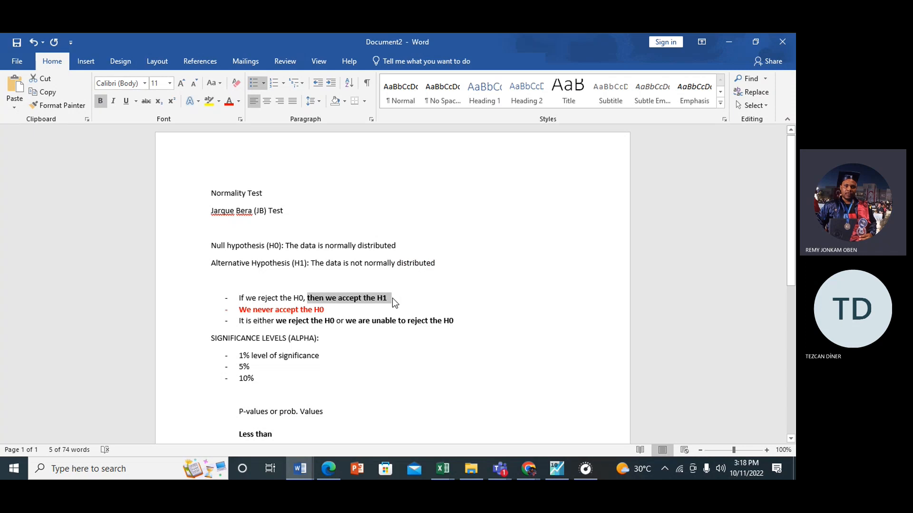
{"action": "left_click", "coordinate": [386, 303]}
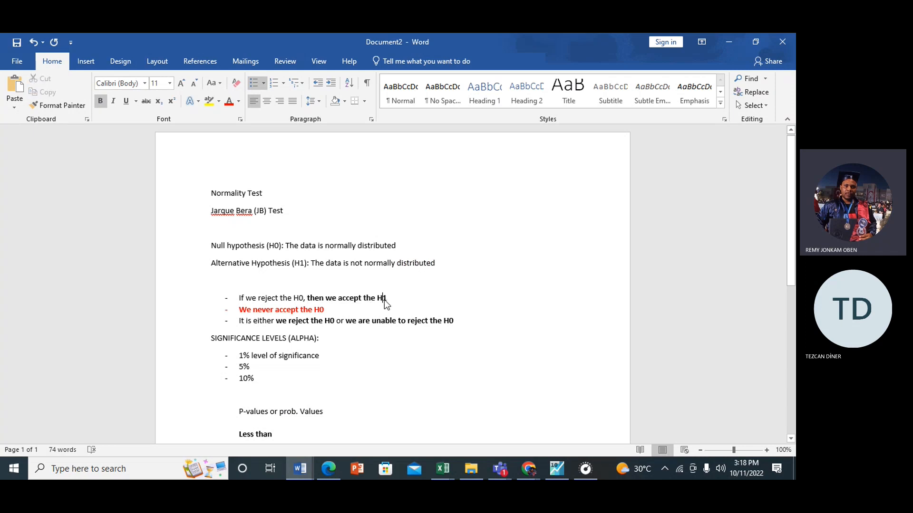
- Review the H0 rejection rule against the null and alternative hypothesis statements, along with the P-values line
{"action": "left_click_drag", "start_coordinate": [241, 298], "coordinate": [300, 296]}
{"action": "left_click", "coordinate": [299, 298]}
{"action": "left_click_drag", "start_coordinate": [214, 244], "coordinate": [418, 244]}
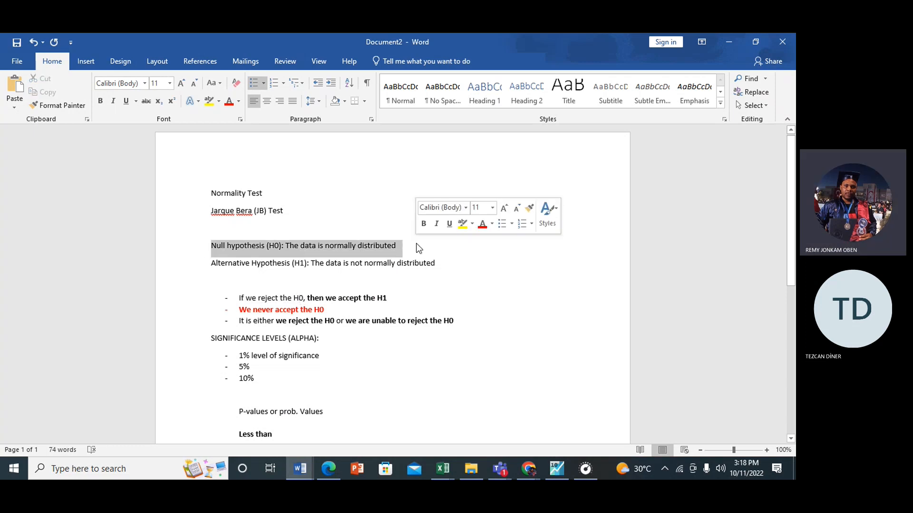
{"action": "left_click_drag", "start_coordinate": [213, 263], "coordinate": [446, 262]}
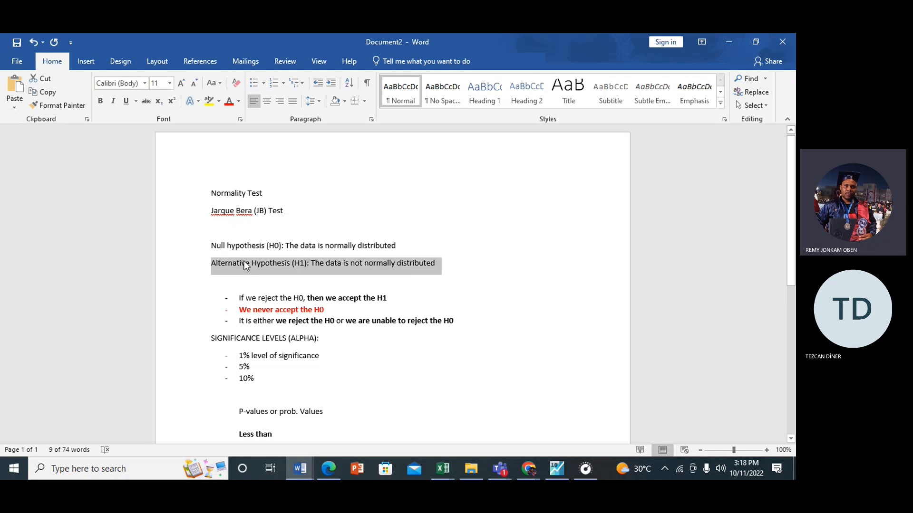
{"action": "left_click_drag", "start_coordinate": [221, 263], "coordinate": [420, 243]}
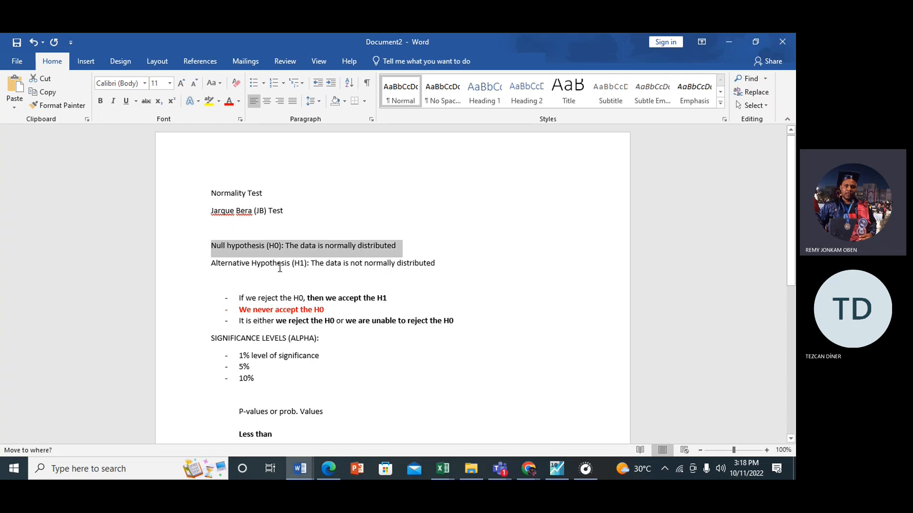
{"action": "left_click", "coordinate": [218, 248]}
{"action": "left_click_drag", "start_coordinate": [212, 246], "coordinate": [427, 245]}
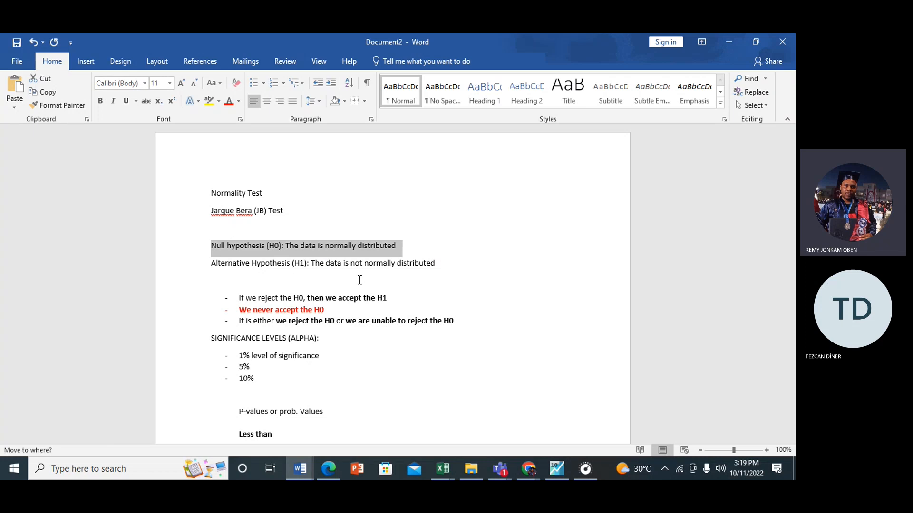
{"action": "left_click", "coordinate": [547, 335]}
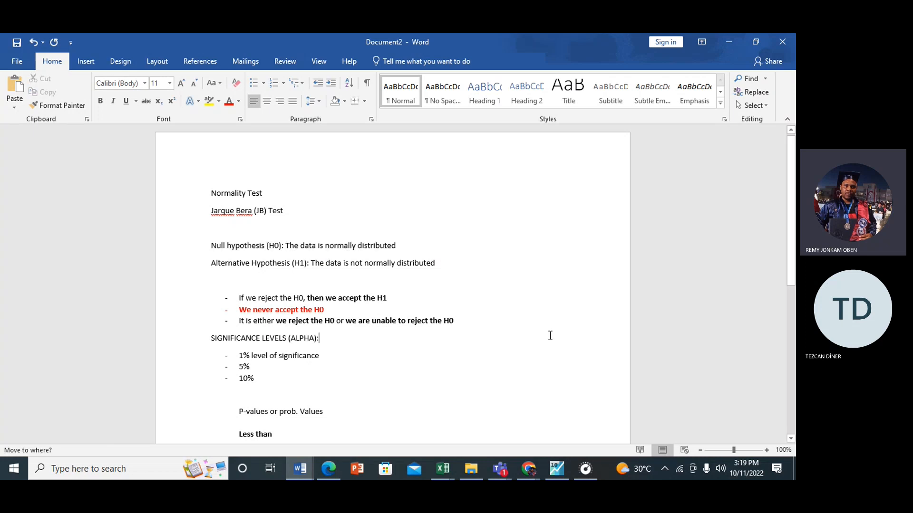
{"action": "left_click_drag", "start_coordinate": [791, 257], "coordinate": [792, 268]}
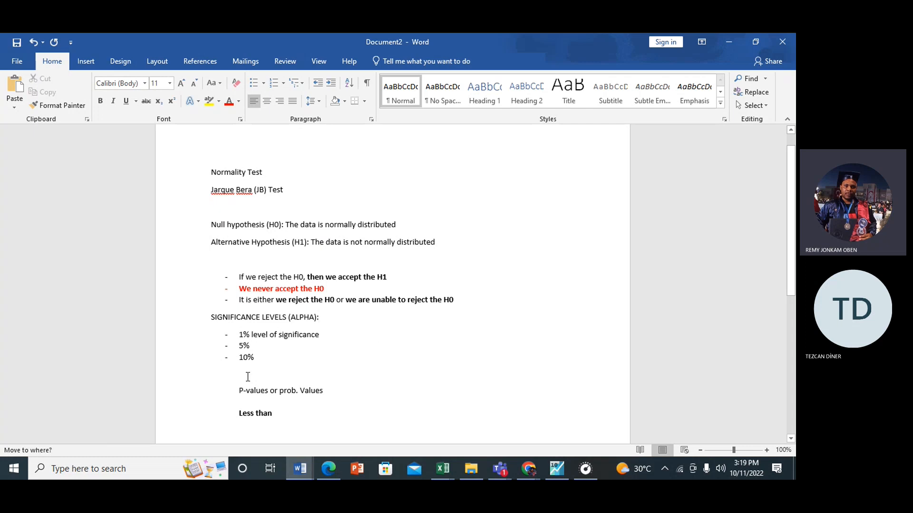
{"action": "left_click_drag", "start_coordinate": [238, 392], "coordinate": [357, 400]}
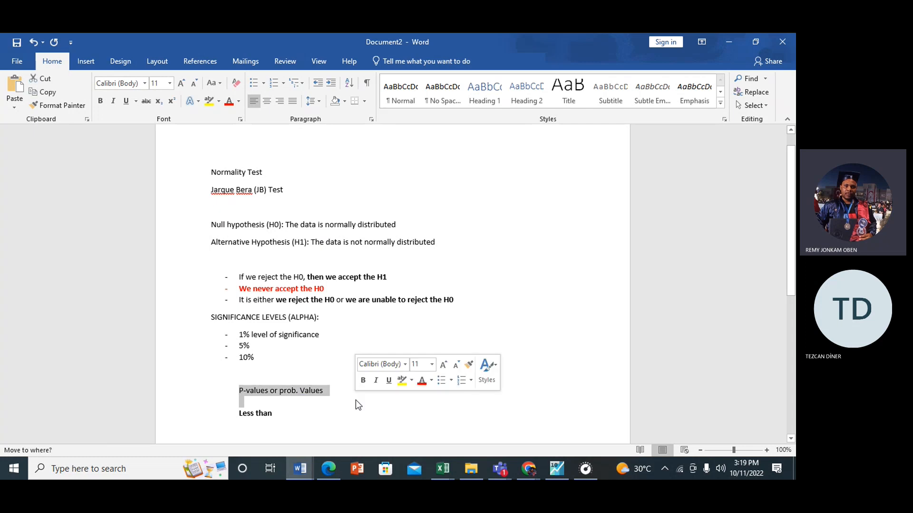
{"action": "left_click", "coordinate": [340, 397]}
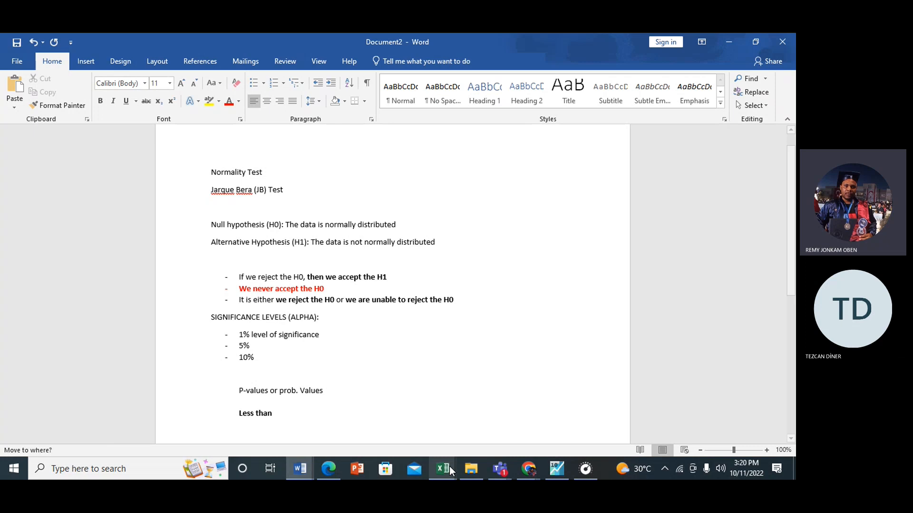
- Examine the GDP series' Jarque-Bera probability in EViews and compare it with the 10% level and null hypothesis in Word
{"action": "mouse_move", "coordinate": [533, 466]}
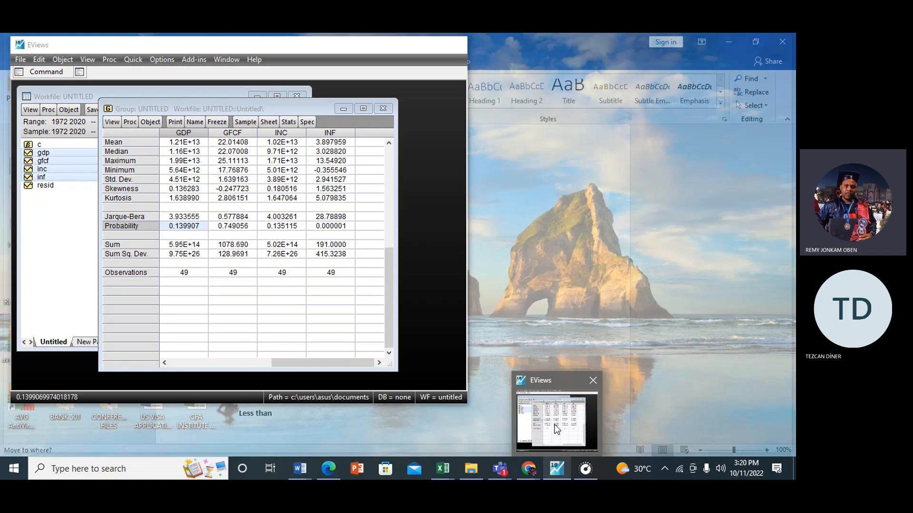
{"action": "left_click", "coordinate": [555, 425]}
{"action": "left_click", "coordinate": [188, 227]}
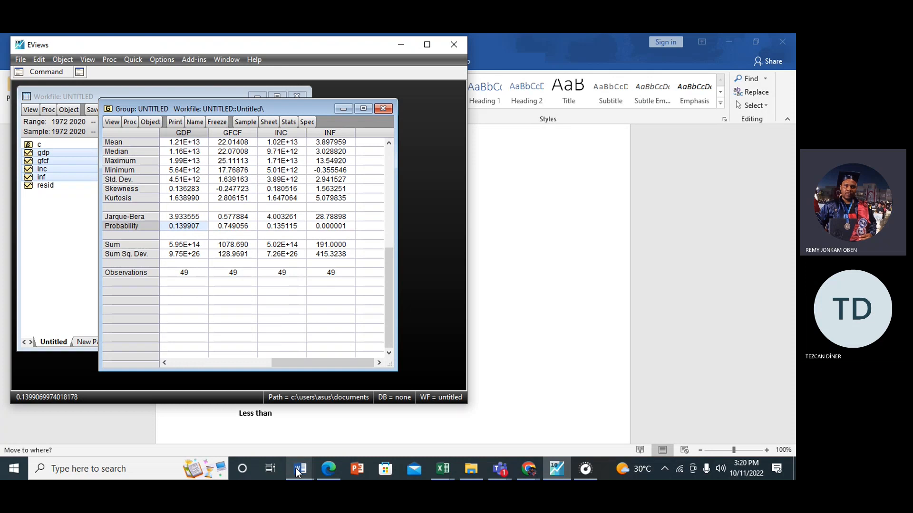
{"action": "mouse_move", "coordinate": [298, 471]}
{"action": "left_click", "coordinate": [424, 421]}
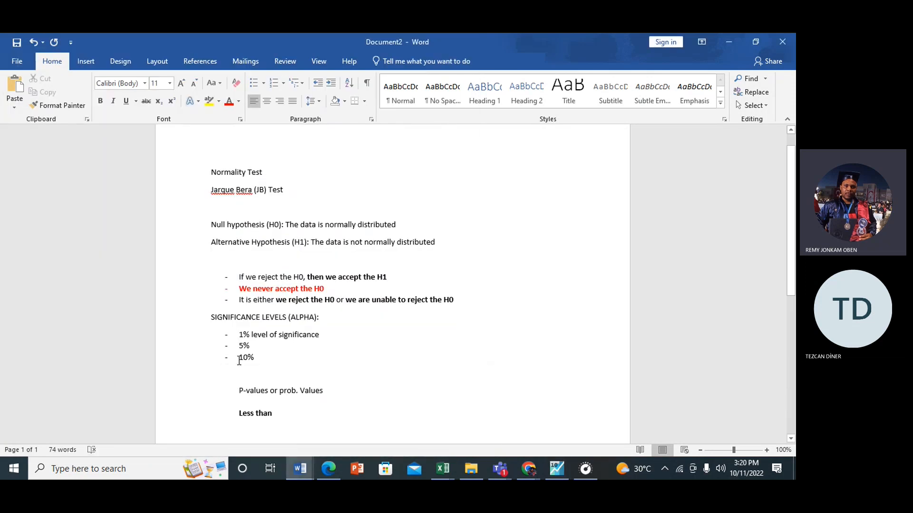
{"action": "left_click_drag", "start_coordinate": [239, 360], "coordinate": [269, 359]}
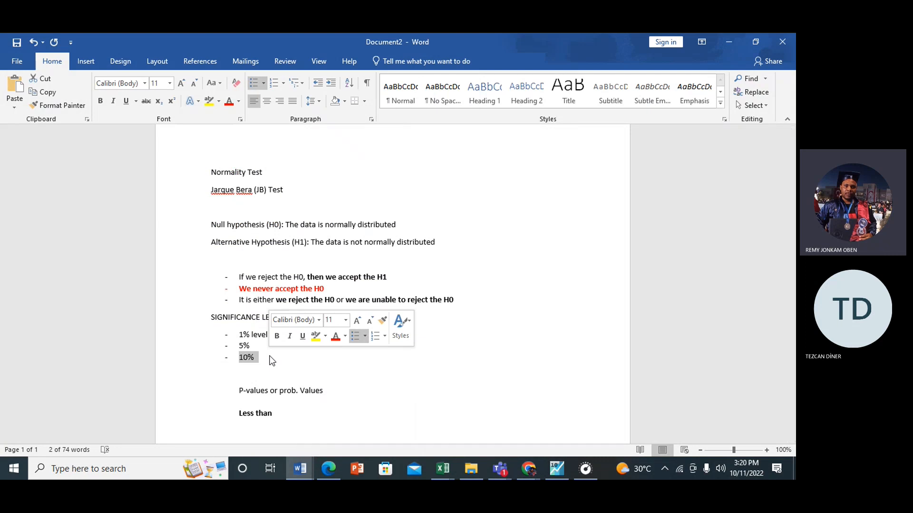
{"action": "left_click_drag", "start_coordinate": [214, 224], "coordinate": [408, 227]}
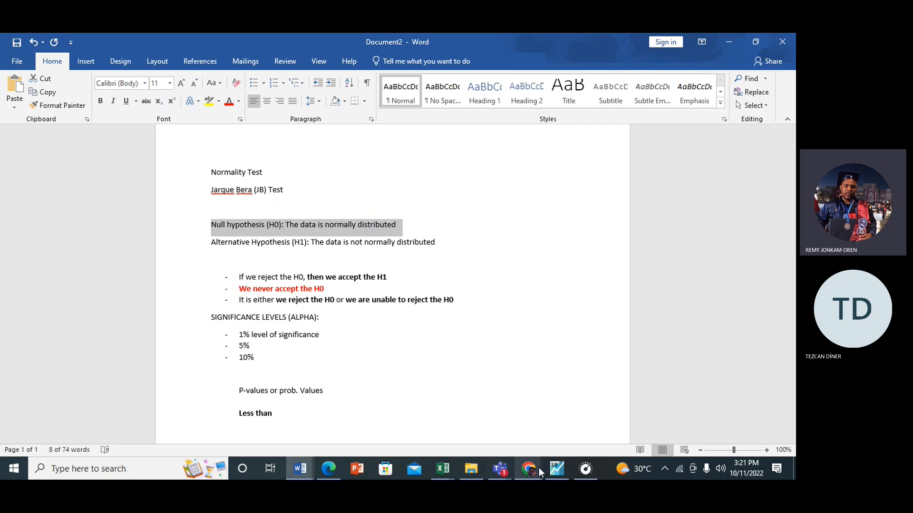
- Recheck the GDP probability in EViews against the 10% significance level and the H0 statement in Word
{"action": "mouse_move", "coordinate": [548, 471]}
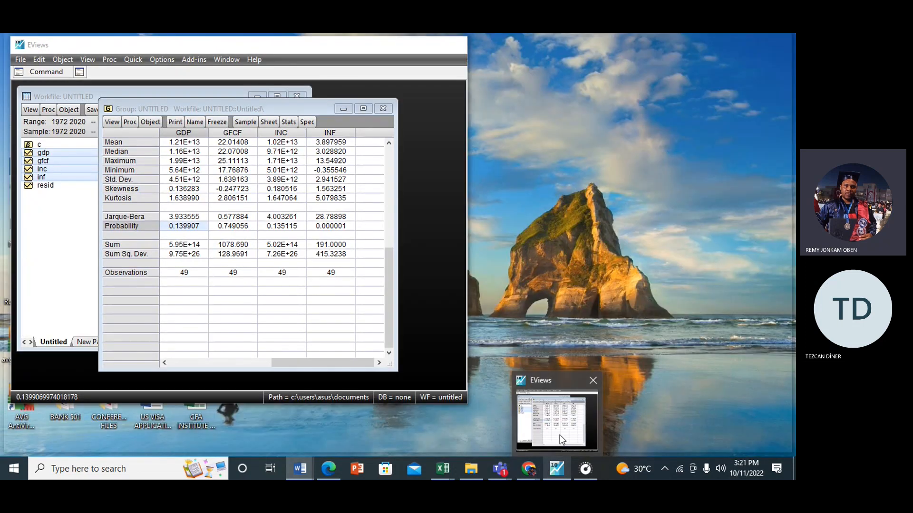
{"action": "left_click", "coordinate": [560, 435]}
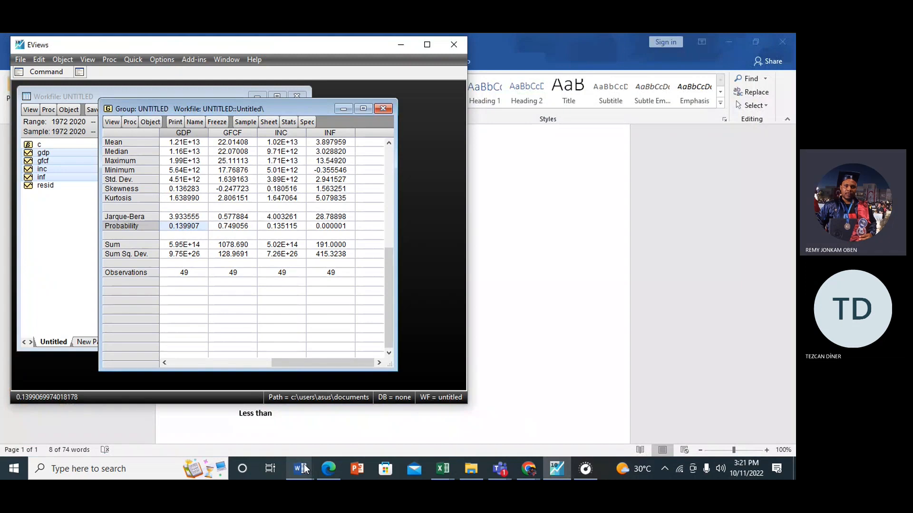
{"action": "mouse_move", "coordinate": [303, 463]}
{"action": "left_click", "coordinate": [407, 430]}
{"action": "left_click_drag", "start_coordinate": [257, 358], "coordinate": [239, 357]}
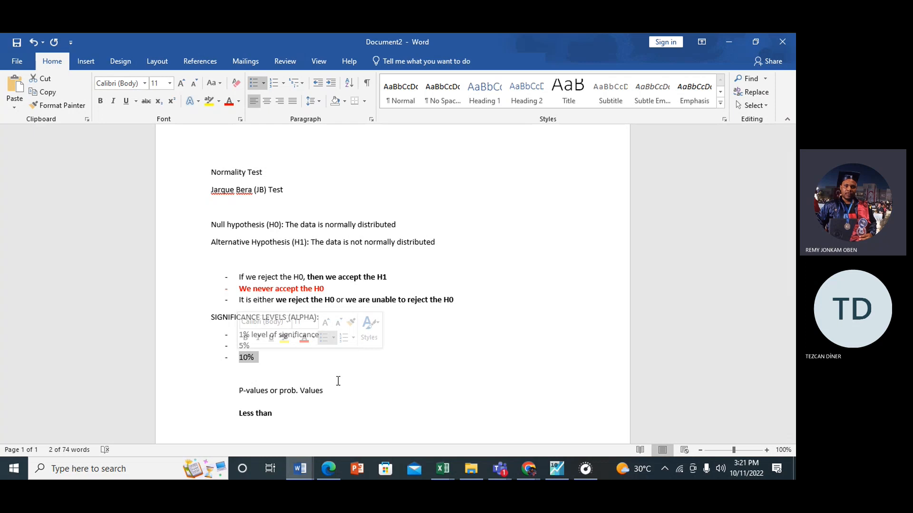
{"action": "left_click", "coordinate": [214, 224]}
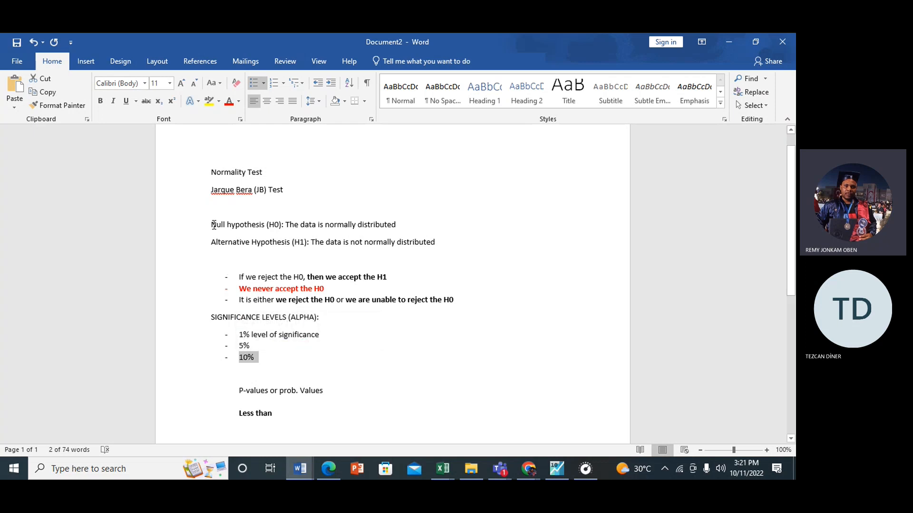
{"action": "left_click_drag", "start_coordinate": [254, 219], "coordinate": [409, 224]}
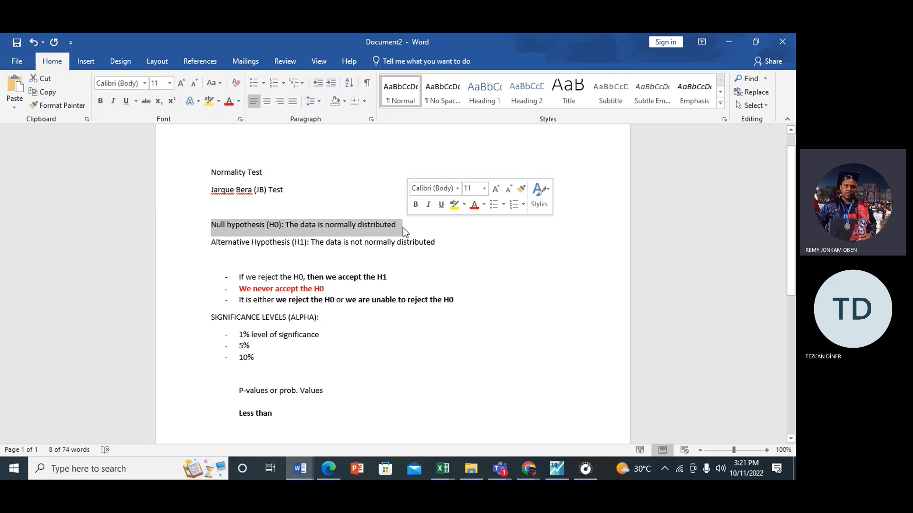
{"action": "left_click", "coordinate": [404, 227]}
{"action": "left_click_drag", "start_coordinate": [403, 228], "coordinate": [213, 228]}
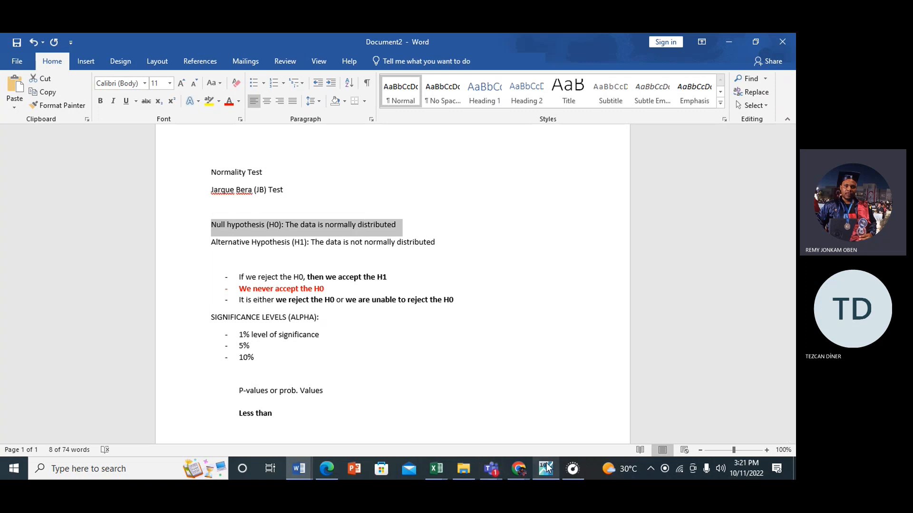
- Examine the GFCF and INC Jarque-Bera probabilities in EViews and compare them with the 10% level and null hypothesis in Word
{"action": "mouse_move", "coordinate": [547, 468]}
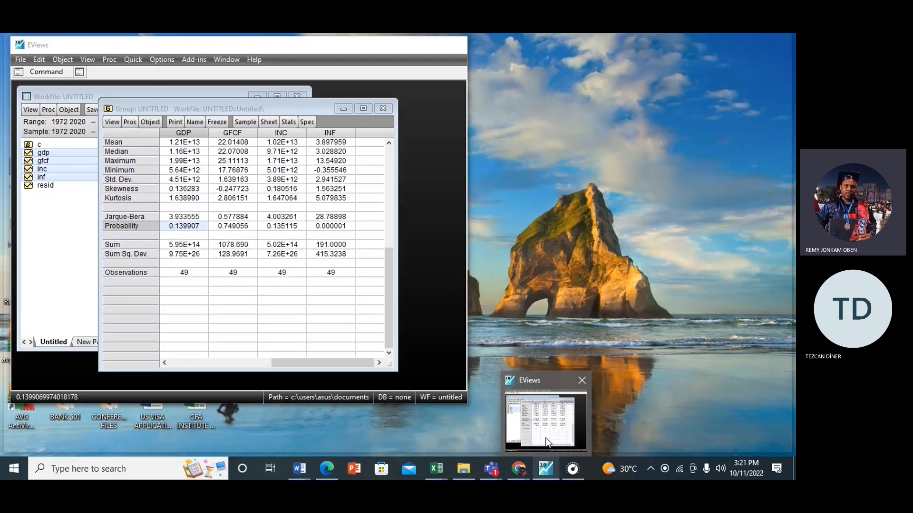
{"action": "left_click", "coordinate": [547, 442]}
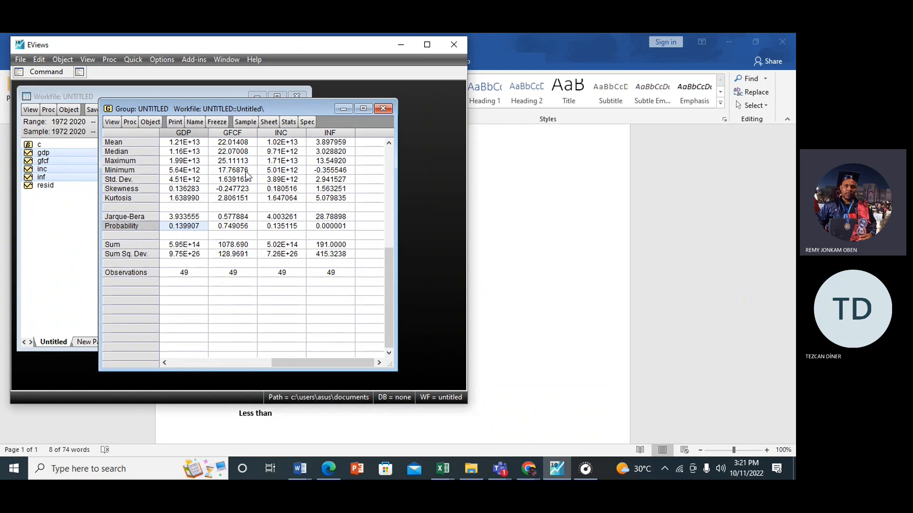
{"action": "left_click", "coordinate": [241, 227]}
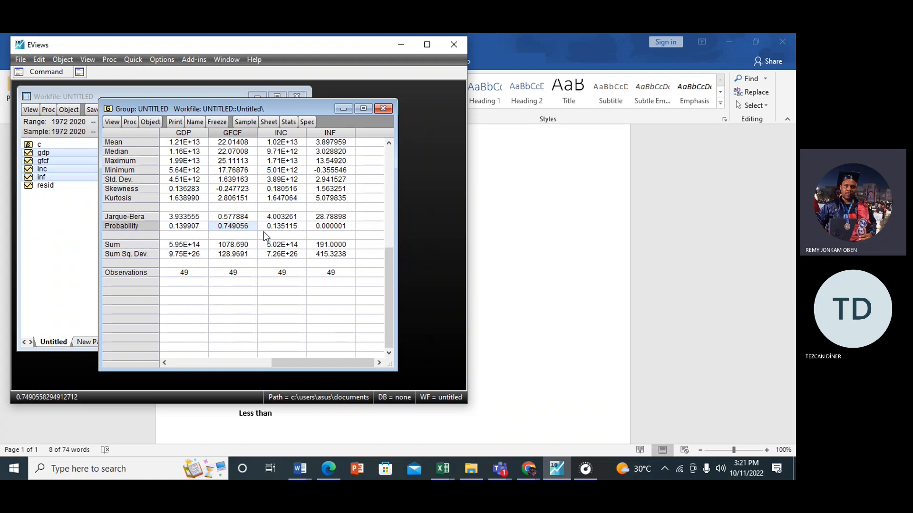
{"action": "left_click", "coordinate": [278, 228]}
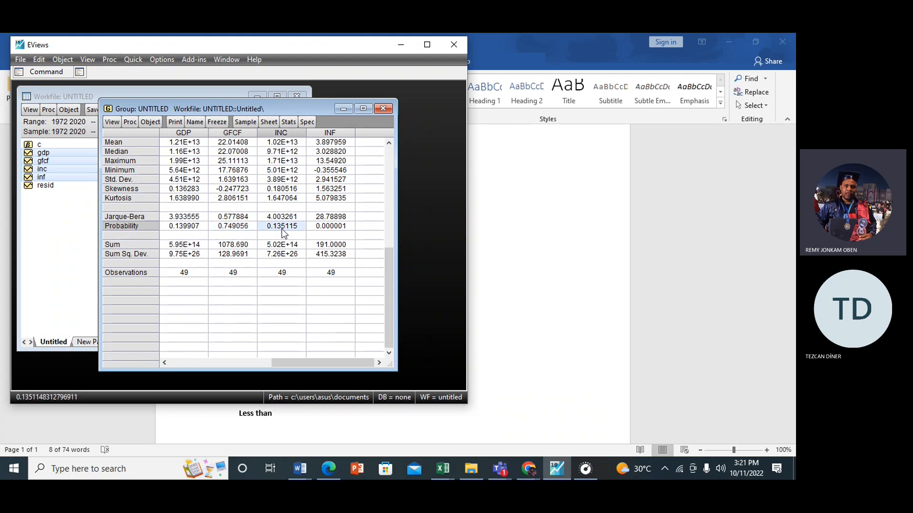
{"action": "left_click", "coordinate": [245, 223]}
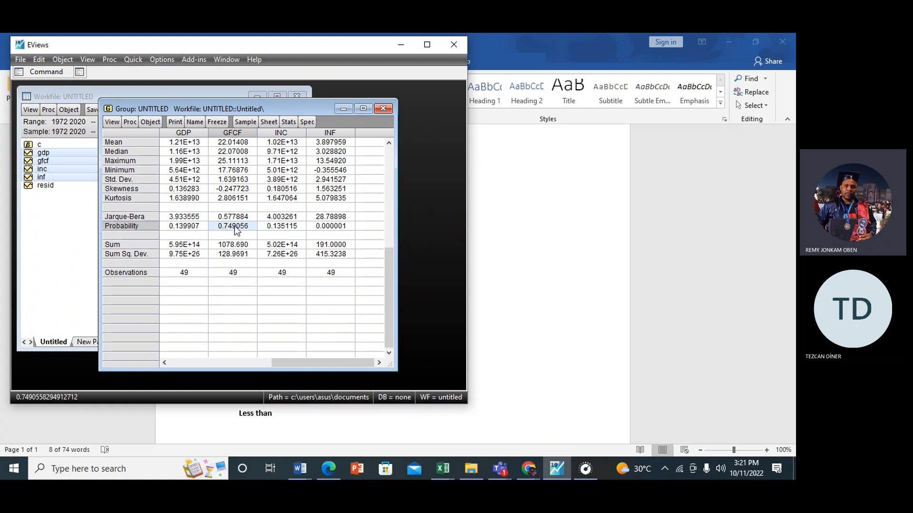
{"action": "left_click", "coordinate": [272, 230]}
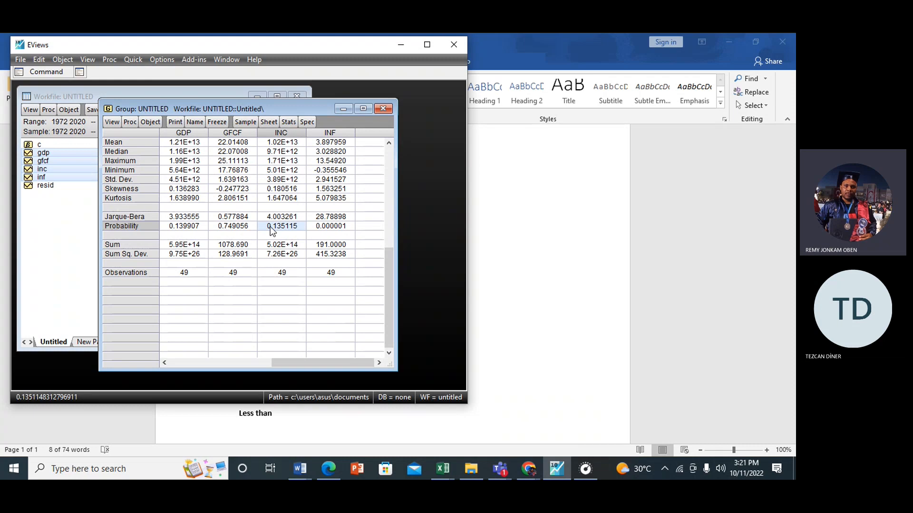
{"action": "left_click", "coordinate": [306, 463]}
{"action": "left_click", "coordinate": [390, 423]}
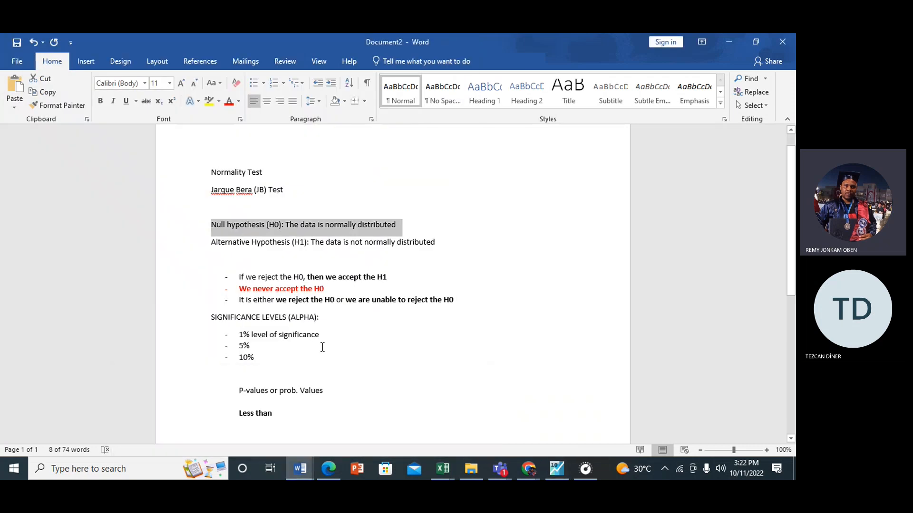
{"action": "left_click", "coordinate": [269, 357]}
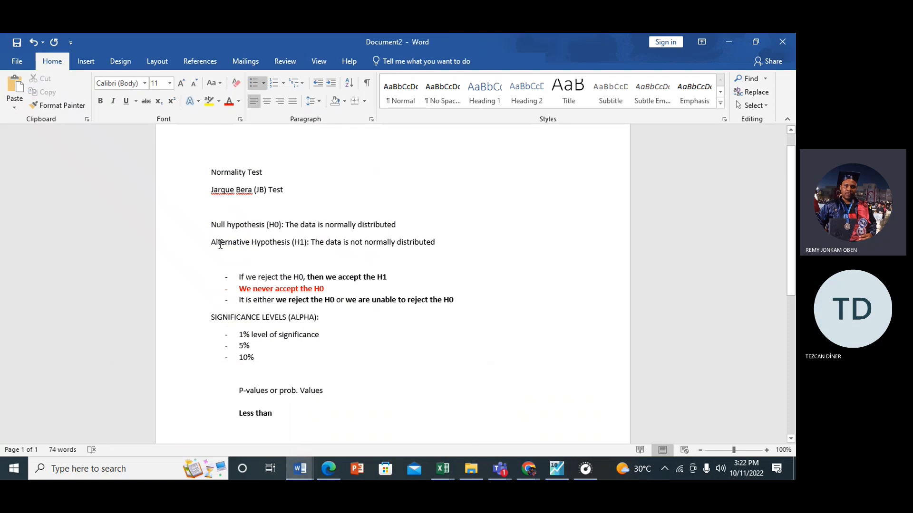
{"action": "triple_click", "coordinate": [307, 220]}
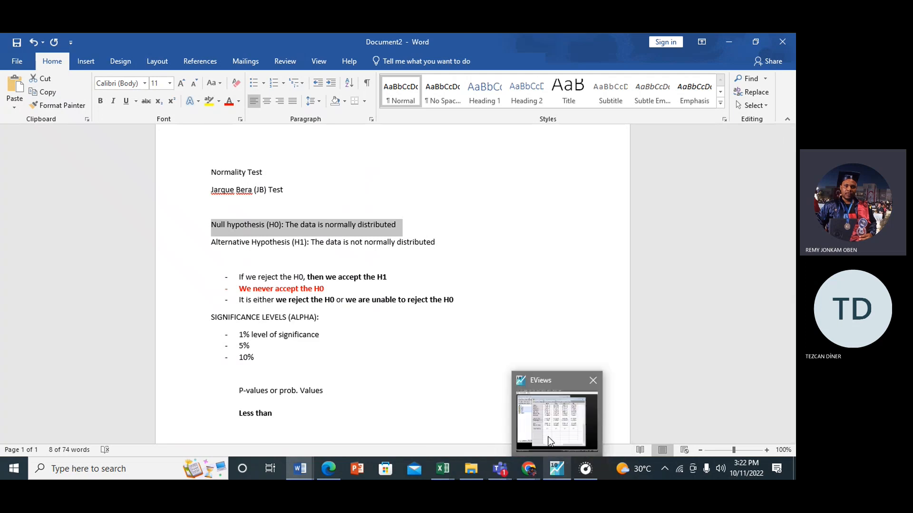
- Examine the INF series' Jarque-Bera probability in EViews and compare it with the 1% level of significance in Word
{"action": "left_click", "coordinate": [556, 470]}
{"action": "left_click", "coordinate": [336, 132]}
{"action": "left_click", "coordinate": [332, 273]}
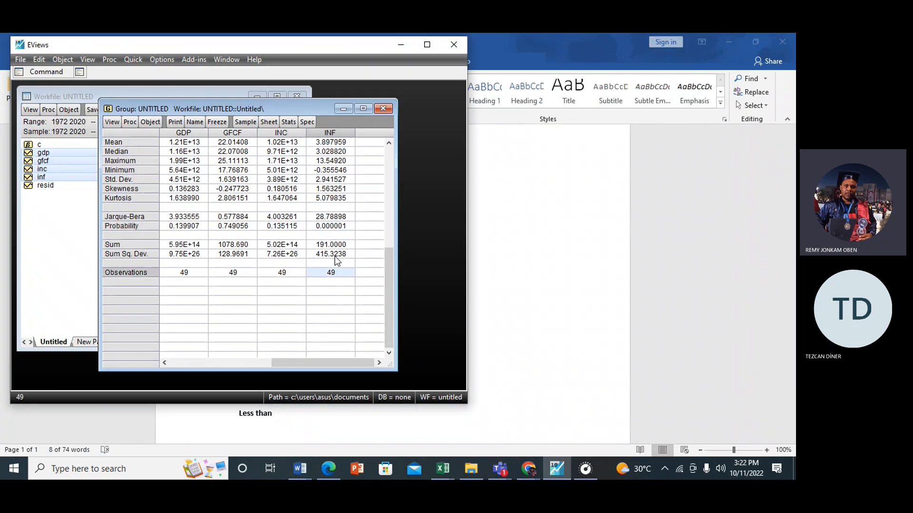
{"action": "left_click", "coordinate": [328, 227]}
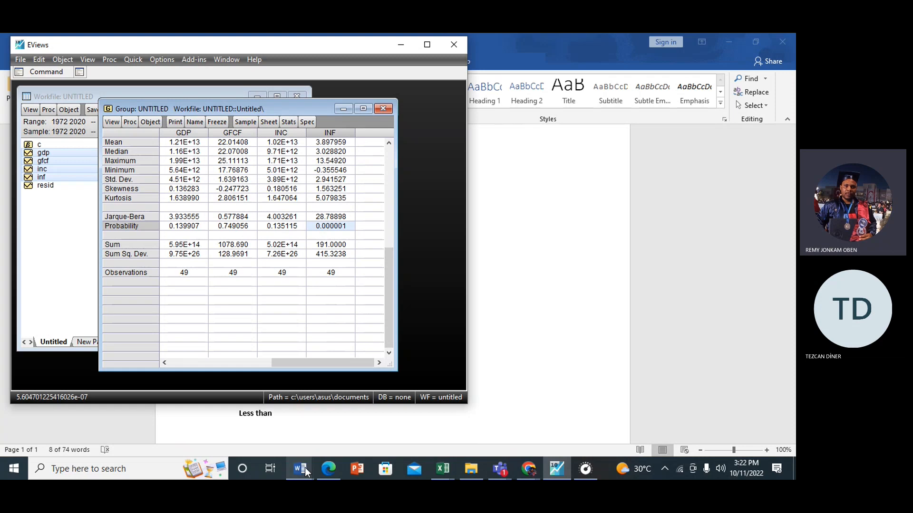
{"action": "mouse_move", "coordinate": [304, 467]}
{"action": "left_click", "coordinate": [410, 424]}
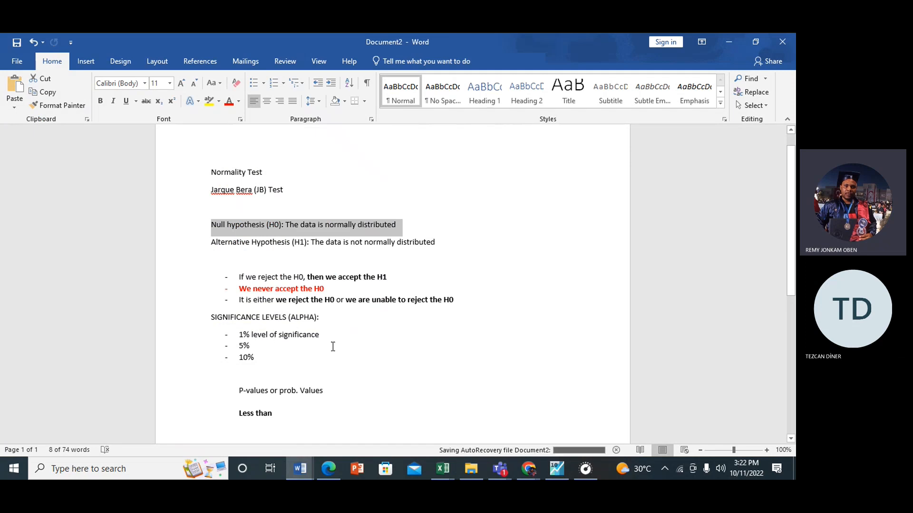
{"action": "left_click_drag", "start_coordinate": [238, 413], "coordinate": [279, 415]}
{"action": "left_click_drag", "start_coordinate": [240, 333], "coordinate": [316, 332]}
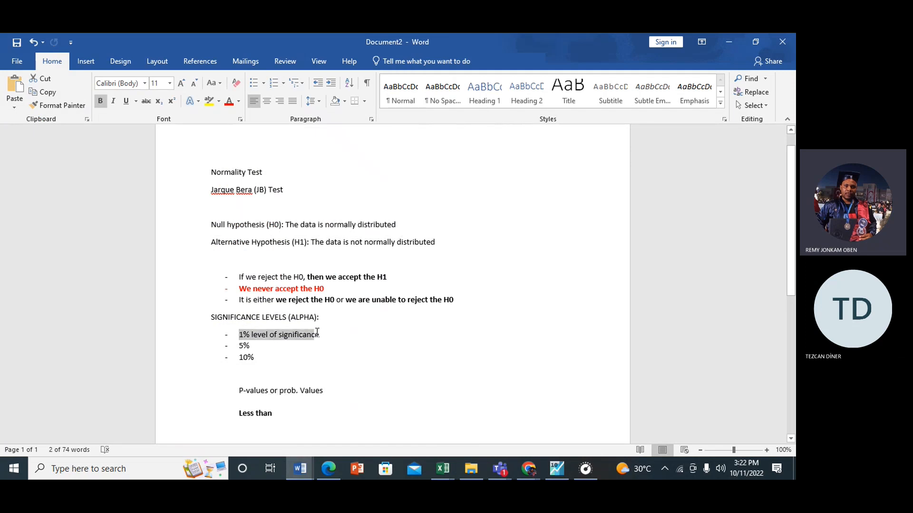
{"action": "left_click", "coordinate": [371, 347]}
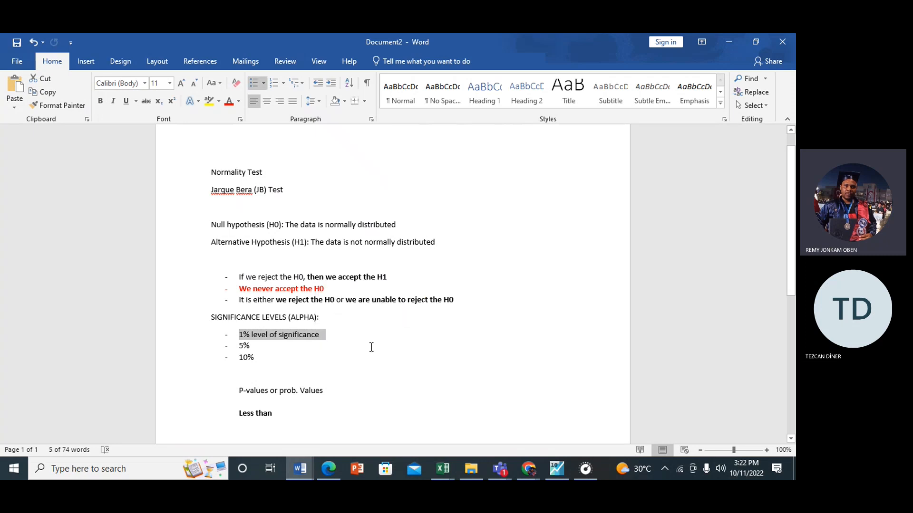
{"action": "left_click_drag", "start_coordinate": [240, 334], "coordinate": [311, 336]}
- Review the null and alternative hypotheses together with the H1 acceptance rule and the 1% level for the INF result
{"action": "left_click_drag", "start_coordinate": [212, 225], "coordinate": [407, 227]}
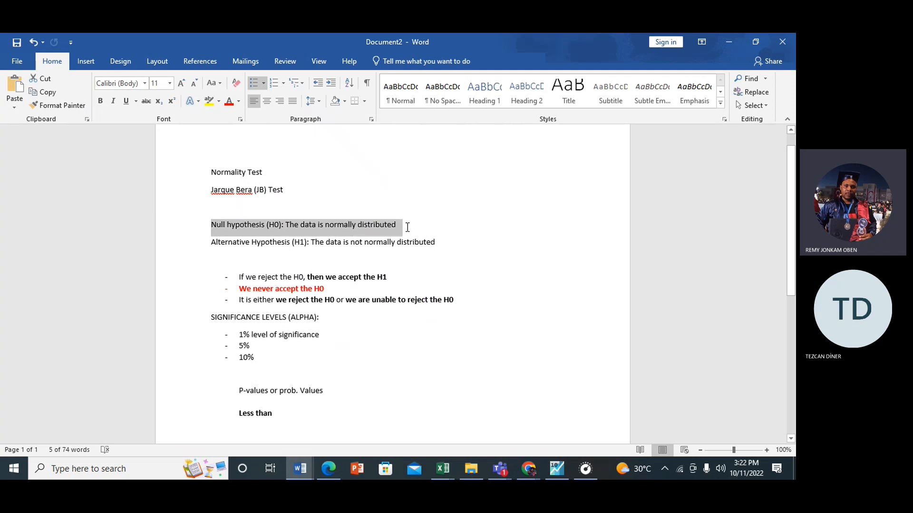
{"action": "mouse_move", "coordinate": [407, 228]}
{"action": "left_mouse_down"}
{"action": "mouse_move", "coordinate": [360, 235]}
{"action": "mouse_move", "coordinate": [411, 237]}
{"action": "left_mouse_up"}
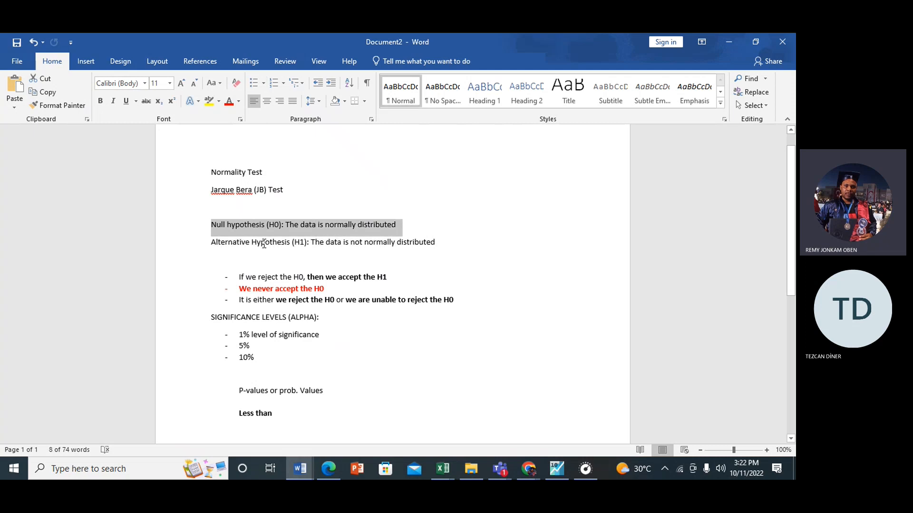
{"action": "left_click_drag", "start_coordinate": [212, 242], "coordinate": [447, 243]}
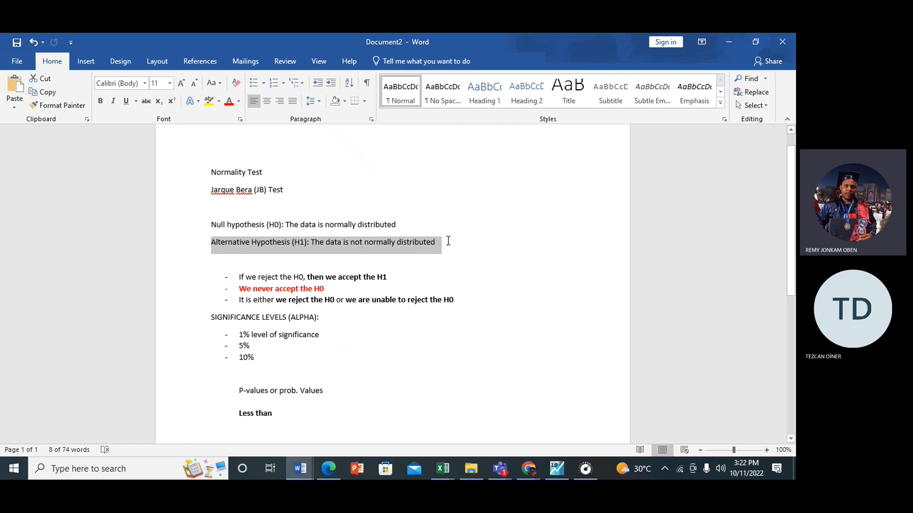
{"action": "left_click_drag", "start_coordinate": [239, 277], "coordinate": [403, 281]}
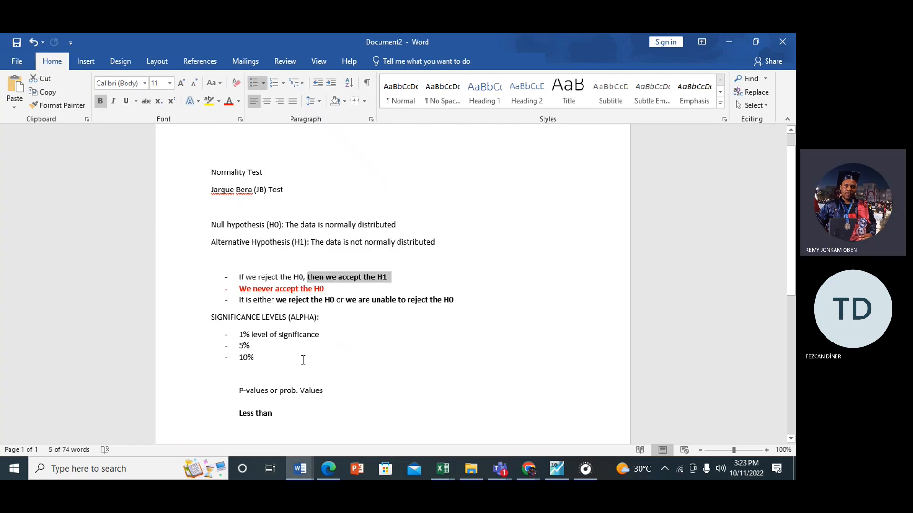
{"action": "left_click", "coordinate": [240, 335]}
{"action": "left_click", "coordinate": [332, 338], "text": "shift"}
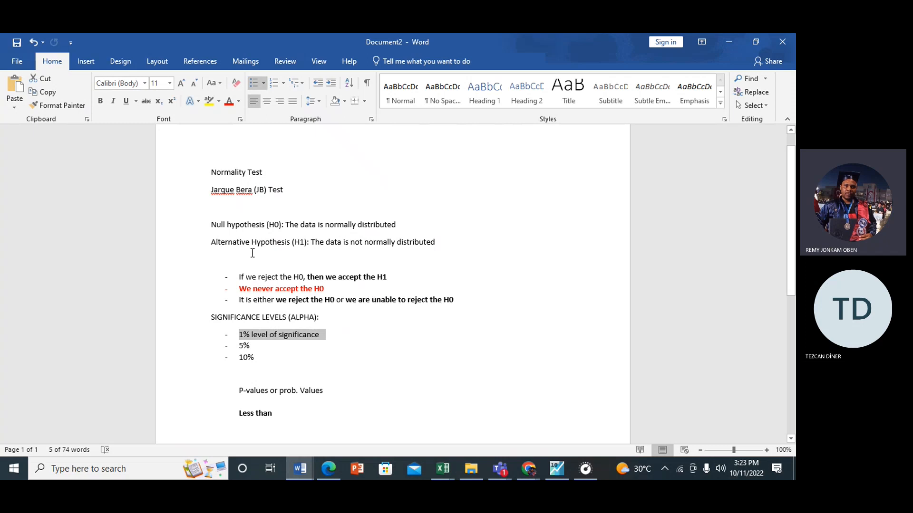
{"action": "left_click_drag", "start_coordinate": [213, 228], "coordinate": [418, 223]}
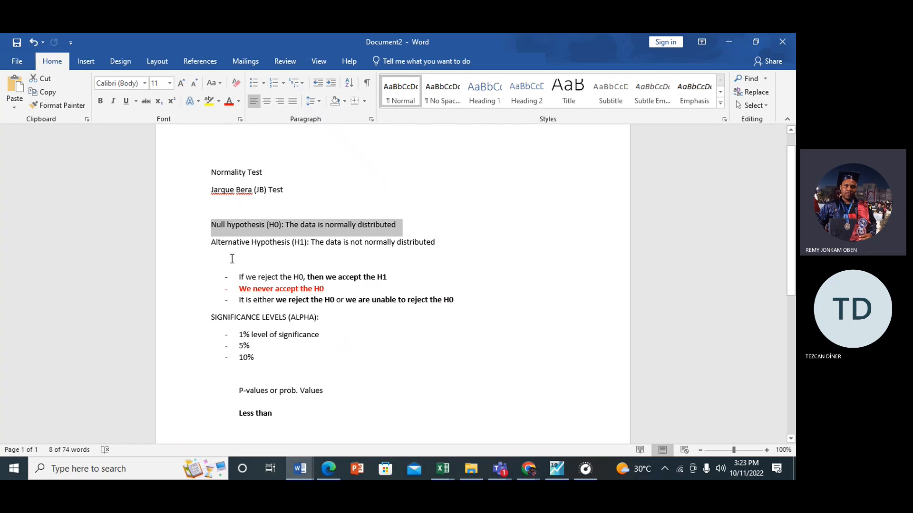
{"action": "left_click_drag", "start_coordinate": [214, 245], "coordinate": [438, 244]}
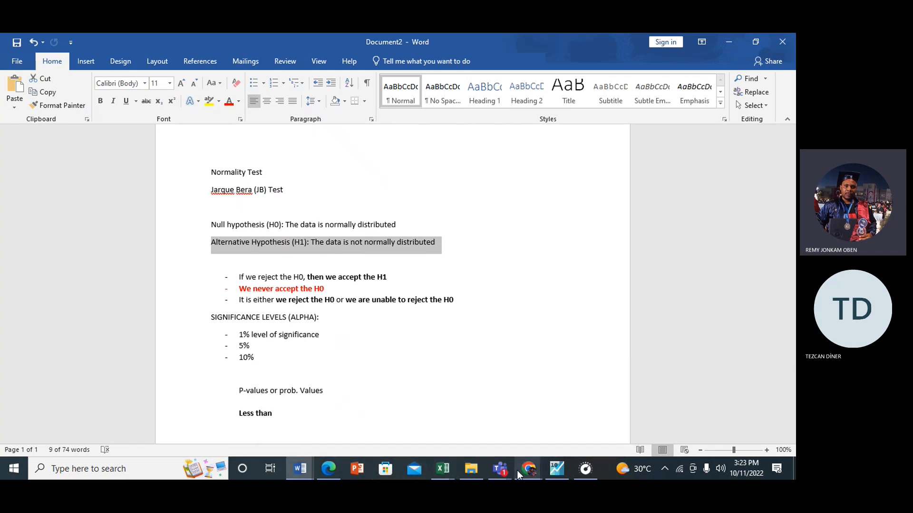
- Switch to EViews and examine the number of observations for the GDP, GFCF and INC series
{"action": "mouse_move", "coordinate": [566, 469]}
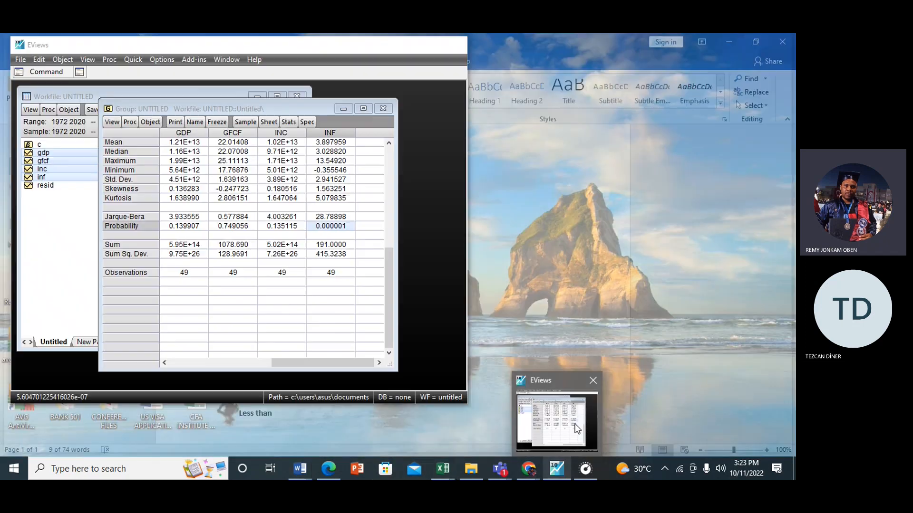
{"action": "left_click", "coordinate": [577, 429]}
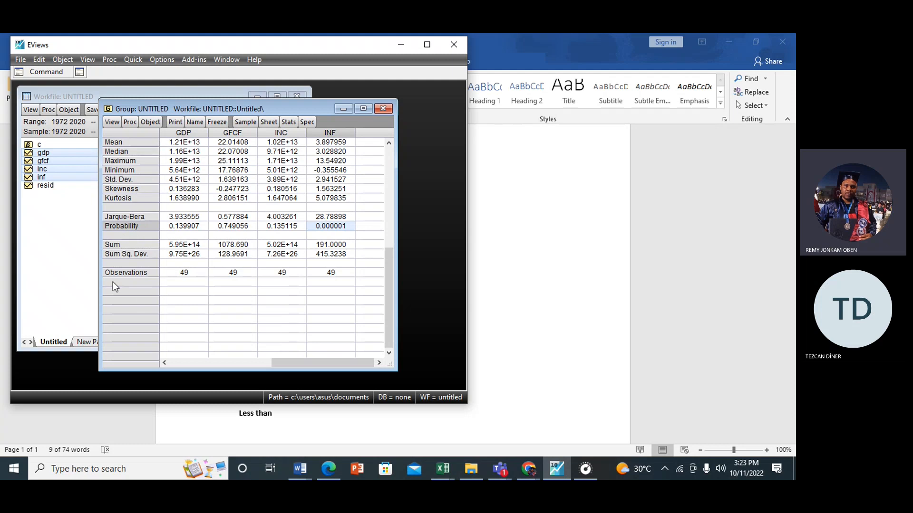
{"action": "left_click", "coordinate": [195, 274]}
{"action": "left_click", "coordinate": [227, 274]}
{"action": "left_click", "coordinate": [281, 274]}
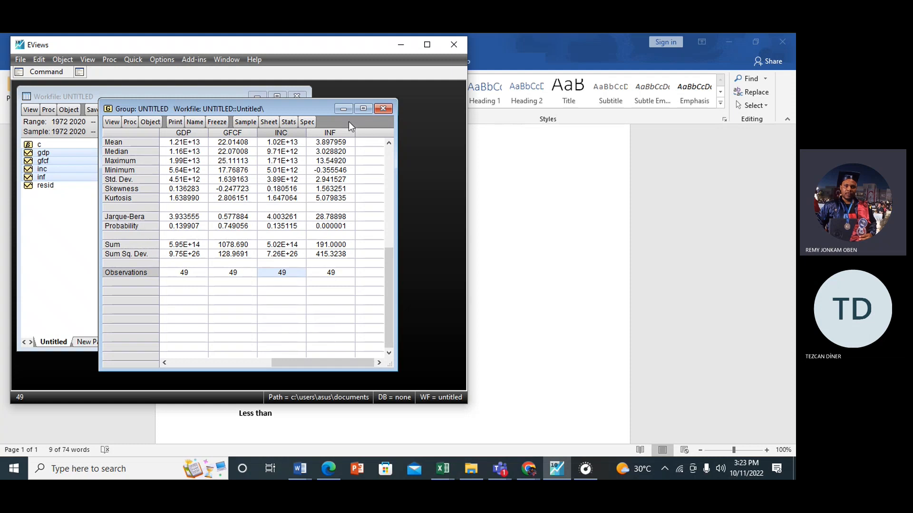
- Close the descriptive statistics window, deleting the untitled group, and clear the series selection in the workfile
{"action": "left_click", "coordinate": [385, 108]}
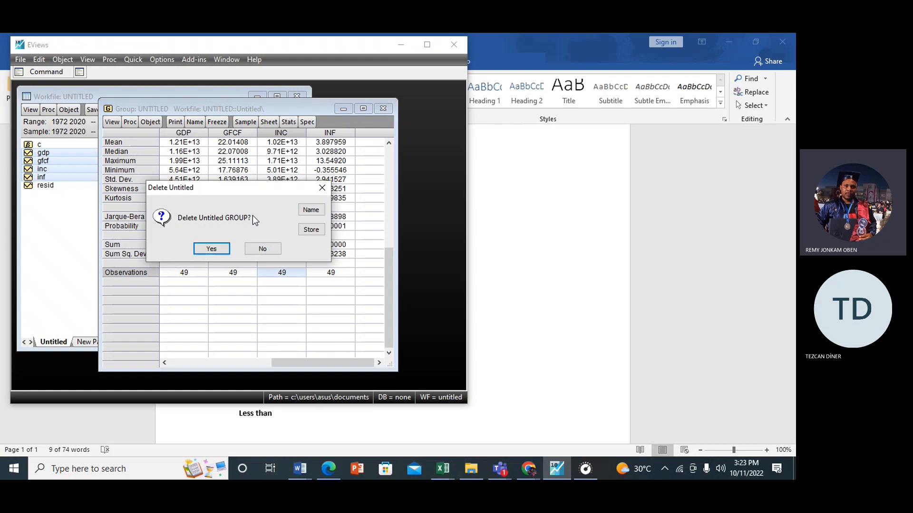
{"action": "left_click", "coordinate": [208, 249]}
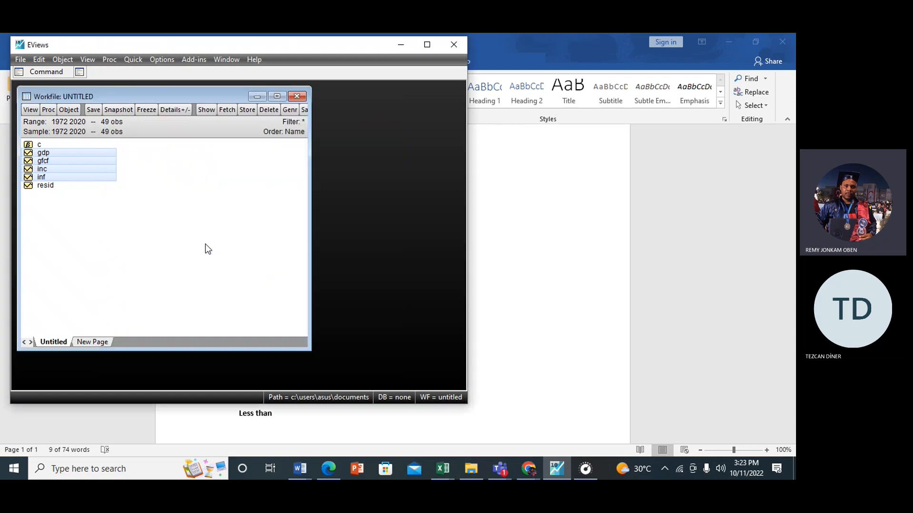
{"action": "left_click", "coordinate": [110, 197]}
- Generate the log-transformed GDP series with the command genr lngdp=log(gdp) and select lngdp in the workfile
{"action": "left_click", "coordinate": [22, 72]}
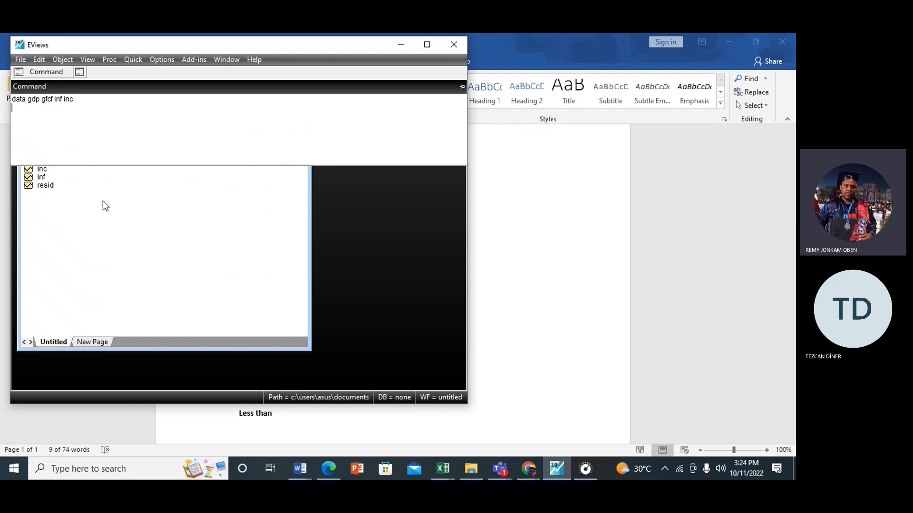
{"action": "type", "text": "genr"}
{"action": "type", "text": "lngdp=log(gdp)"}
{"action": "key", "text": "Return"}
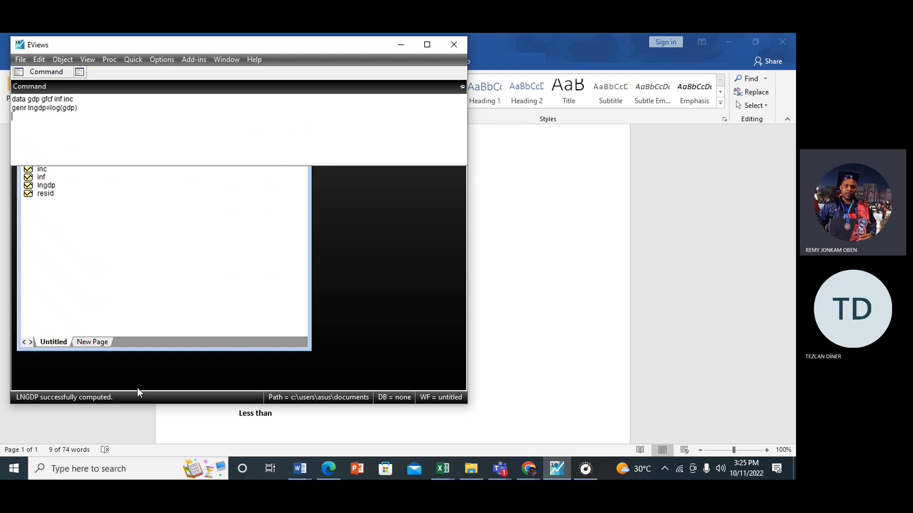
{"action": "left_click", "coordinate": [56, 186]}
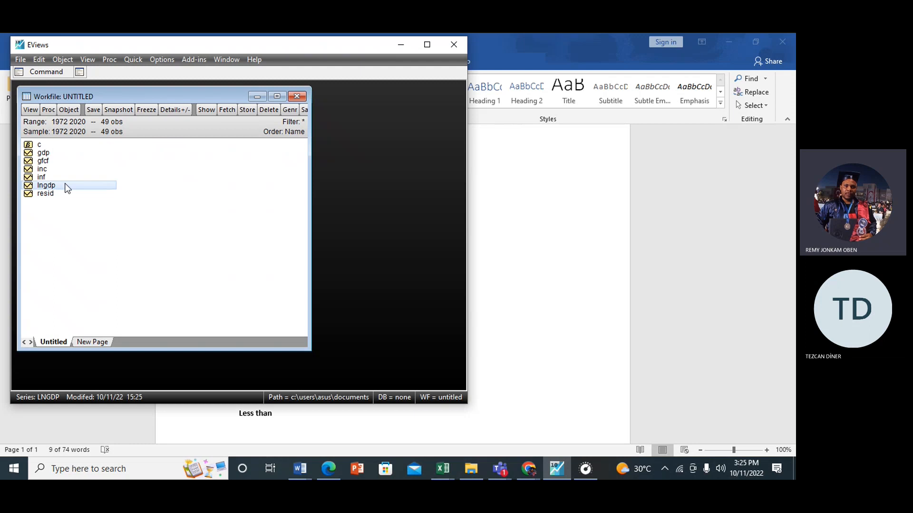
- Generate the log-transformed GFCF series with the command genr lngfcf=log(gfcf)
{"action": "left_click", "coordinate": [21, 72]}
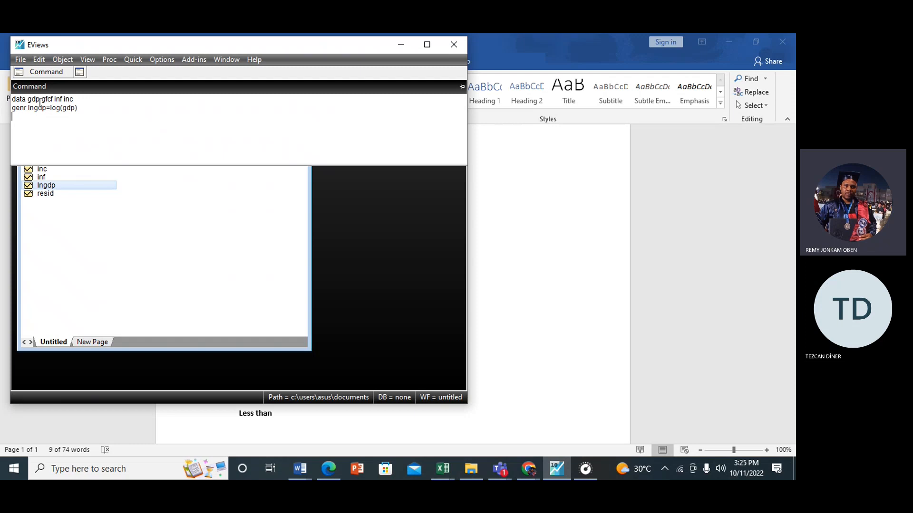
{"action": "type", "text": "genr lngfcf=log(gfcf)"}
{"action": "key", "text": "Return"}
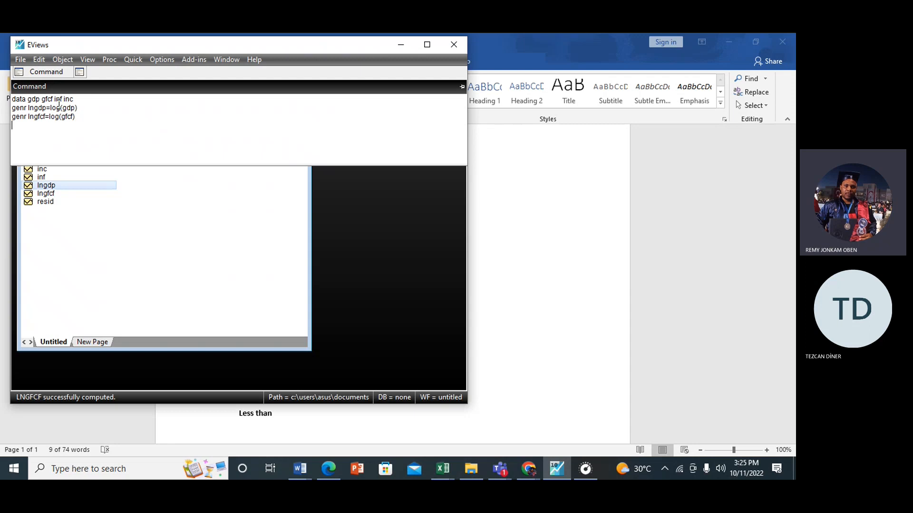
- Edit the last command to genr lninf=log(inf), run it to generate the log of INF, and dismiss the message
{"action": "left_click", "coordinate": [46, 119]}
{"action": "key", "text": "BackSpace"}
{"action": "key", "text": "BackSpace"}
{"action": "key", "text": "BackSpace"}
{"action": "key", "text": "BackSpace"}
{"action": "type", "text": "inf"}
{"action": "left_click", "coordinate": [69, 119]}
{"action": "key", "text": "BackSpace"}
{"action": "key", "text": "BackSpace"}
{"action": "key", "text": "BackSpace"}
{"action": "key", "text": "BackSpace"}
{"action": "type", "text": "inf"}
{"action": "key", "text": "Return"}
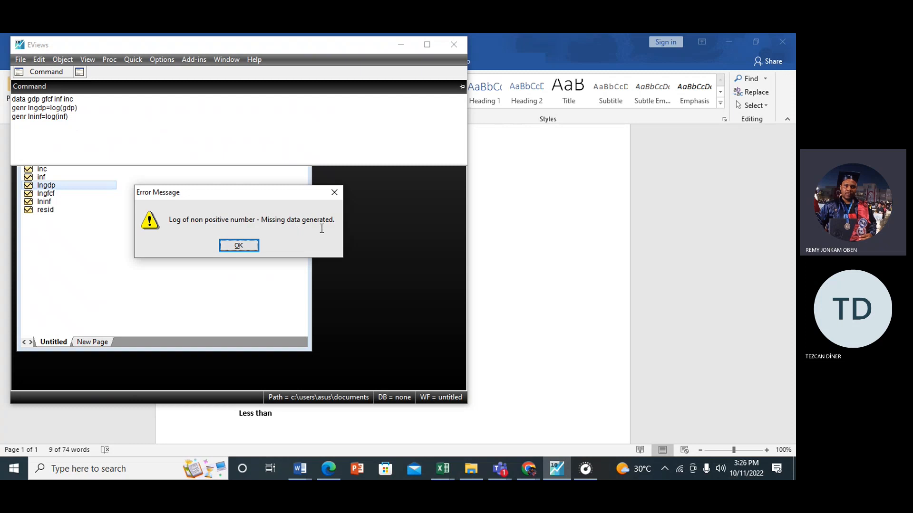
{"action": "left_click", "coordinate": [239, 246]}
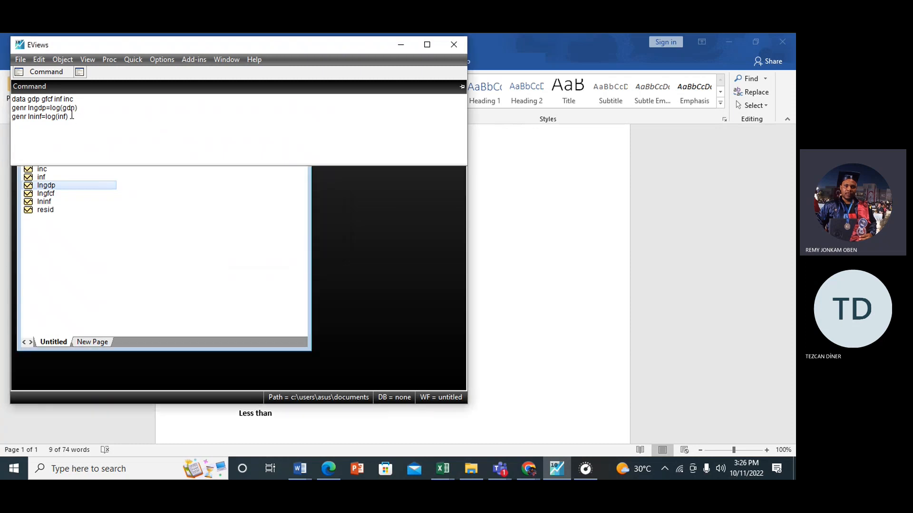
- Change the last command to genr lninc=log(inc) and run it to generate the log of INC
{"action": "left_click", "coordinate": [41, 118]}
{"action": "key", "text": "BackSpace"}
{"action": "key", "text": "BackSpace"}
{"action": "type", "text": "nc"}
{"action": "left_click", "coordinate": [69, 116]}
{"action": "key", "text": "BackSpace"}
{"action": "type", "text": "c"}
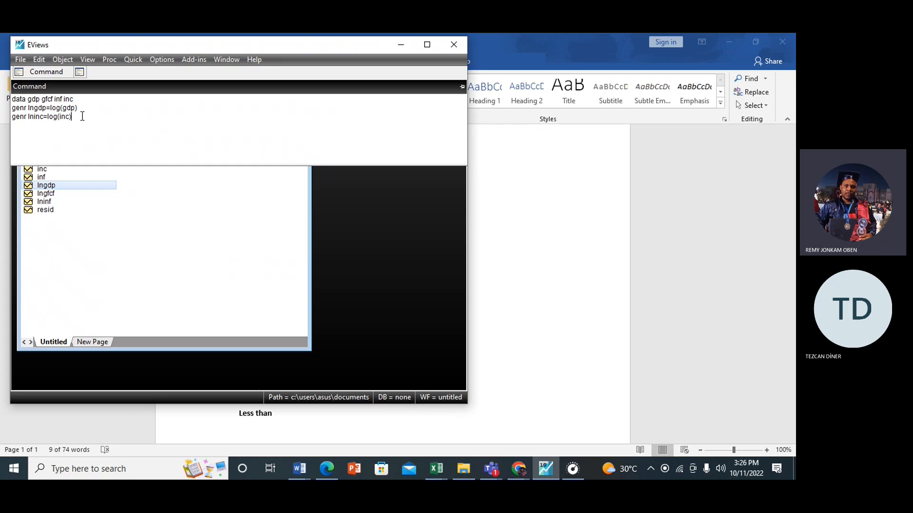
{"action": "key", "text": "Return"}
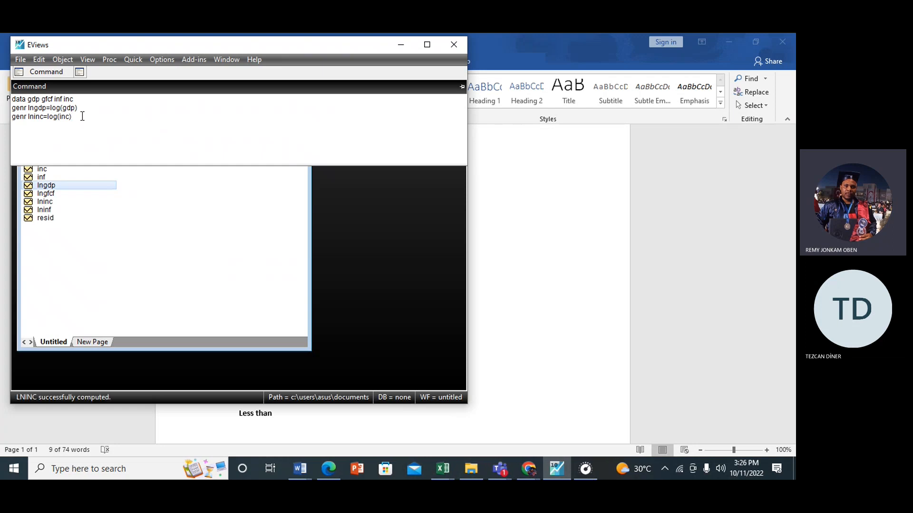
- Open gdp and lngdp together as a group to compare their values, and return to the workfile with nothing selected
{"action": "left_click", "coordinate": [121, 215]}
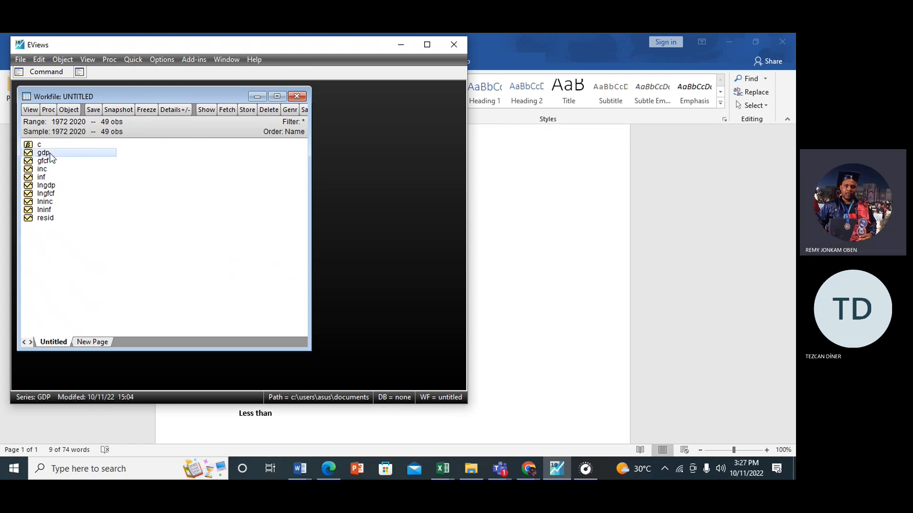
{"action": "left_click", "coordinate": [53, 186], "text": "ctrl"}
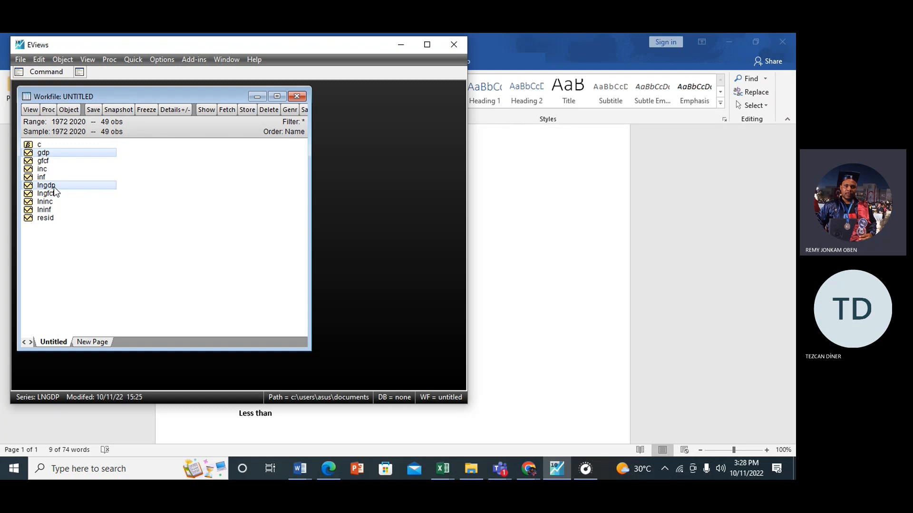
{"action": "double_click", "coordinate": [53, 187]}
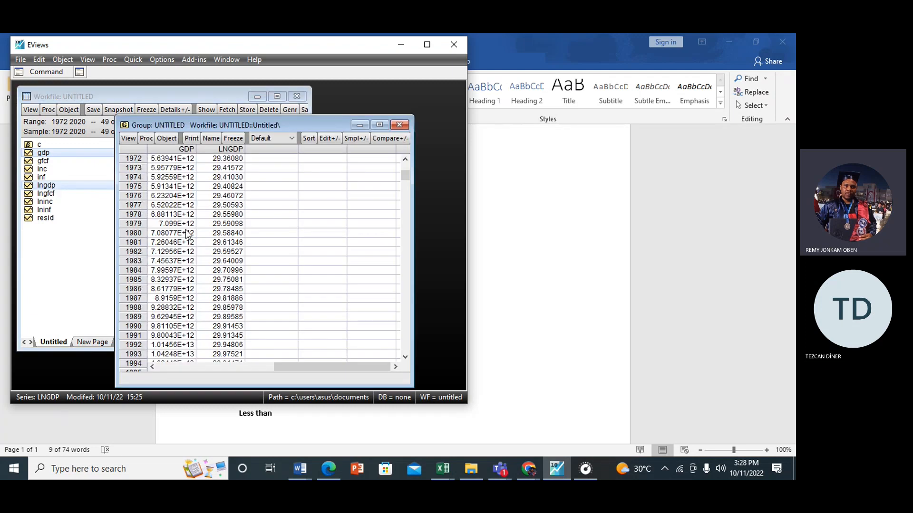
{"action": "left_click", "coordinate": [133, 138]}
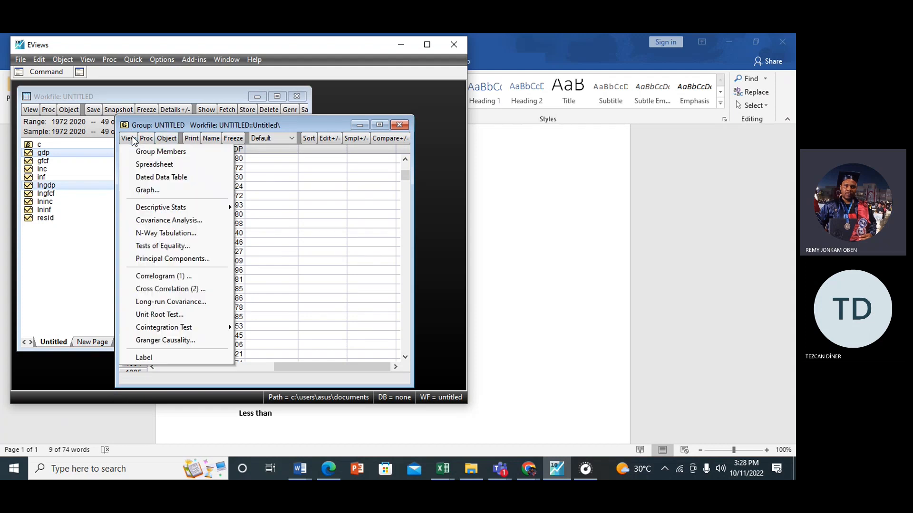
{"action": "left_click", "coordinate": [82, 219]}
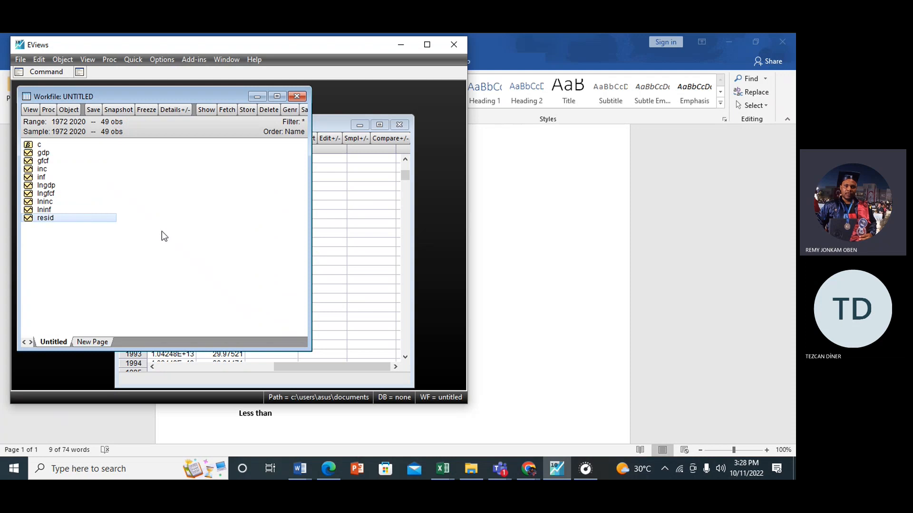
{"action": "left_click", "coordinate": [107, 251]}
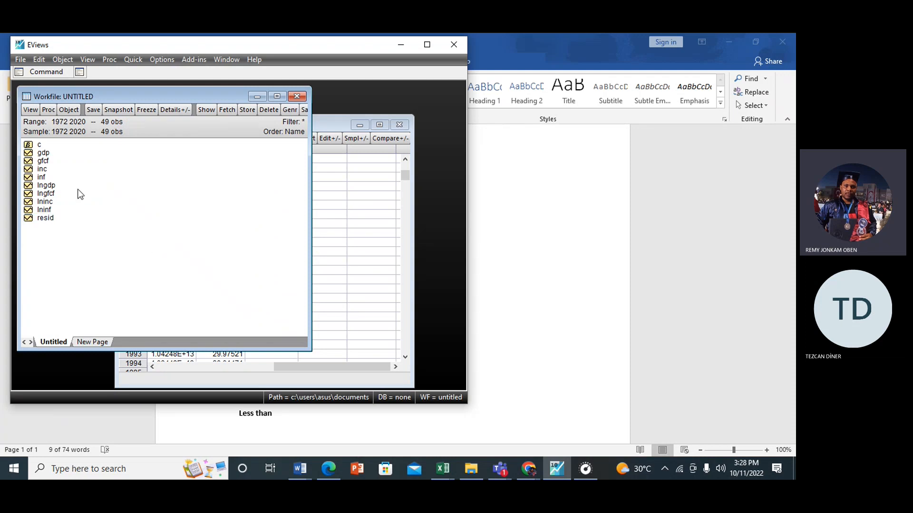
{"action": "left_click", "coordinate": [51, 161]}
{"action": "double_click", "coordinate": [51, 163]}
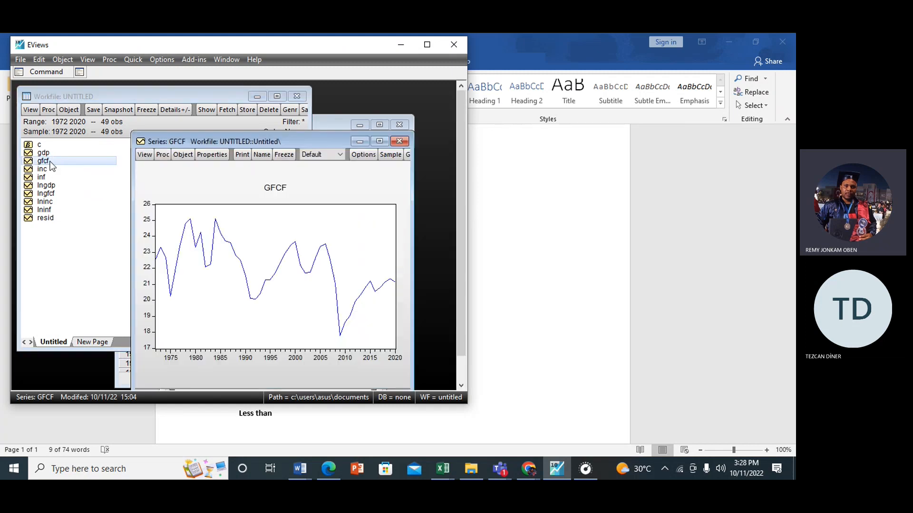
{"action": "left_click", "coordinate": [406, 142]}
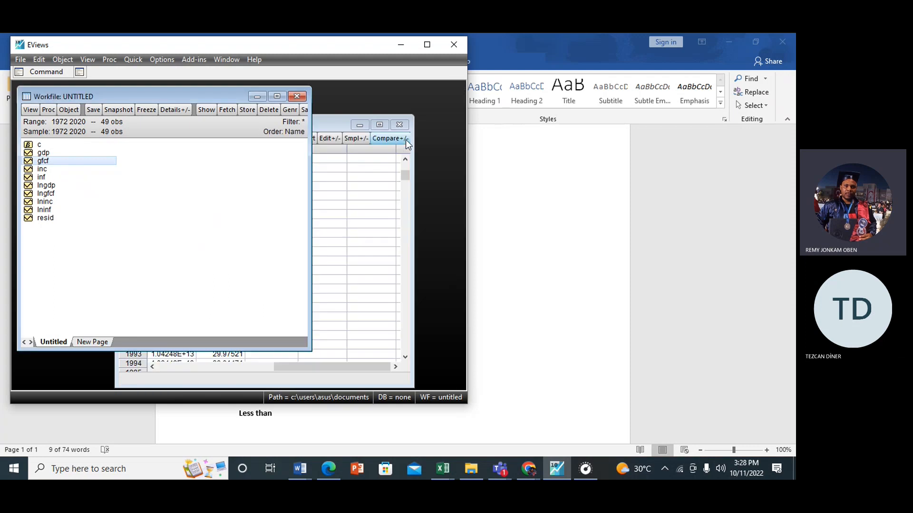
{"action": "double_click", "coordinate": [59, 164]}
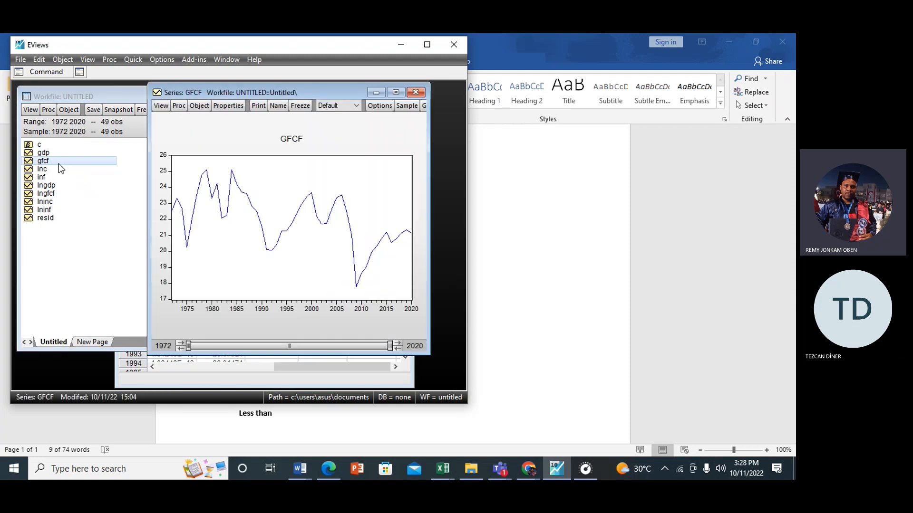
{"action": "left_click", "coordinate": [415, 93]}
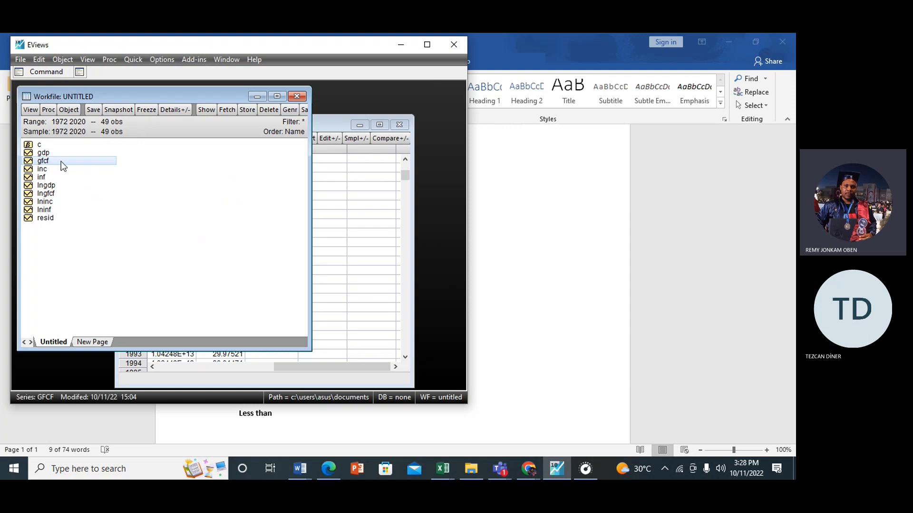
{"action": "left_click", "coordinate": [46, 185], "text": "ctrl"}
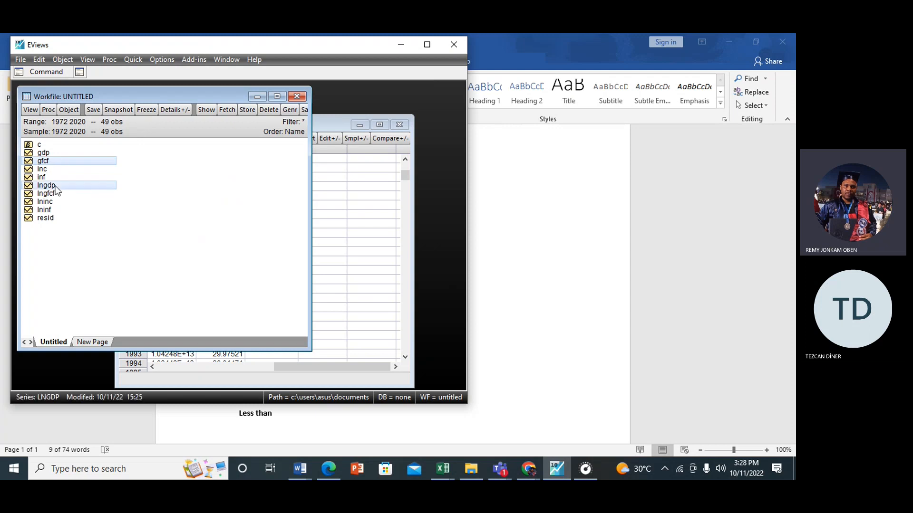
{"action": "left_click", "coordinate": [91, 233]}
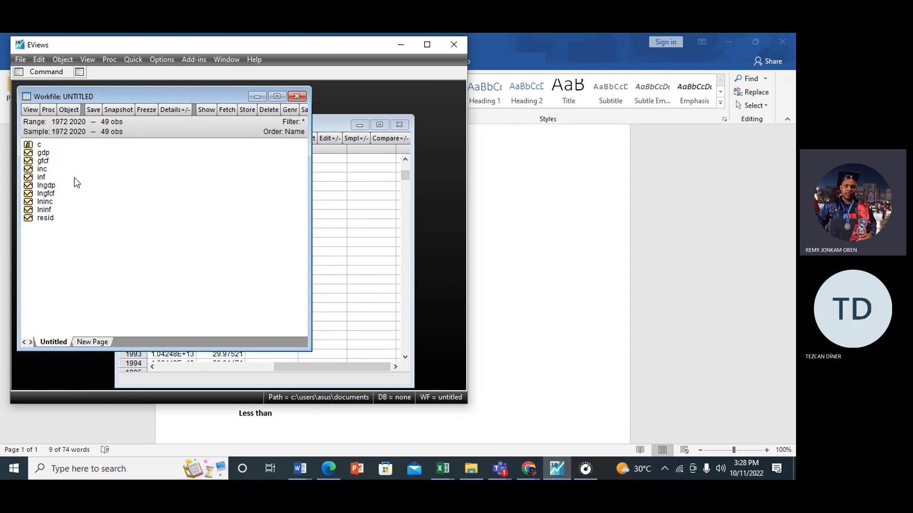
- Open gfcf and lngfcf together as a new group, deleting the earlier untitled group
{"action": "left_click", "coordinate": [50, 161]}
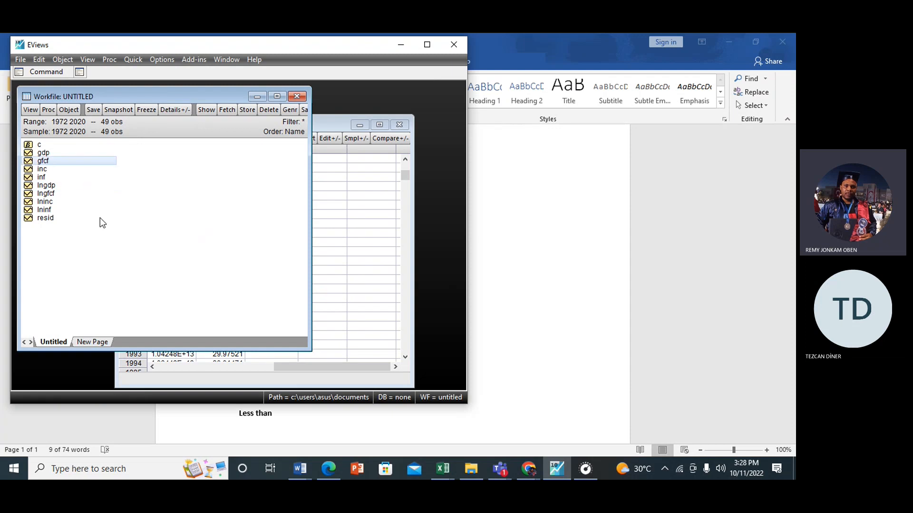
{"action": "left_click", "coordinate": [50, 194], "text": "ctrl"}
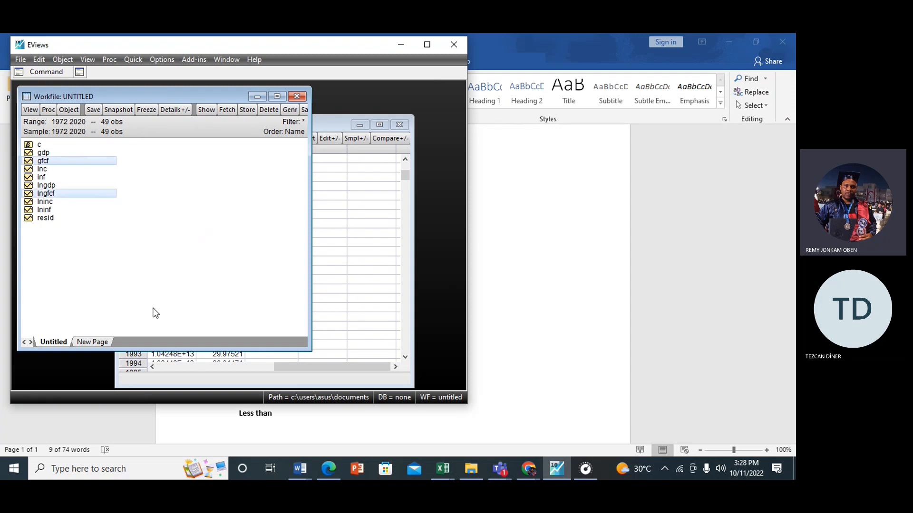
{"action": "key", "text": "Return"}
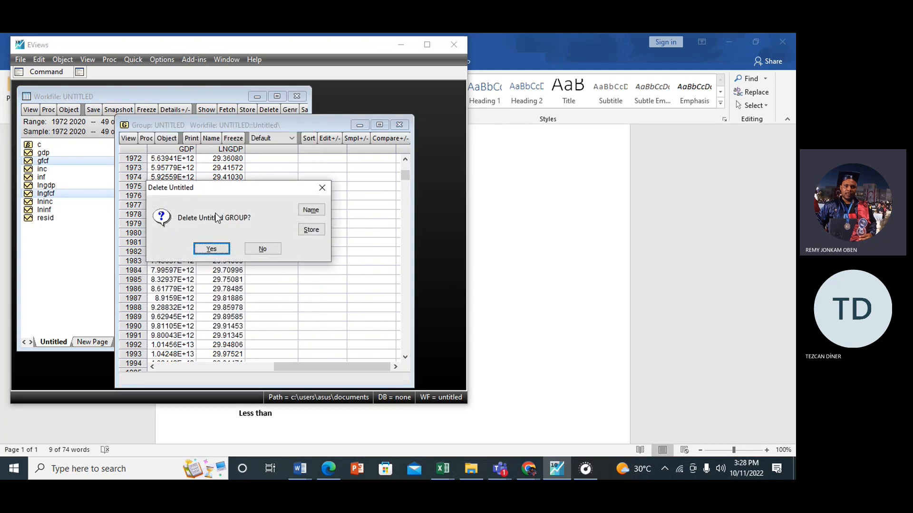
{"action": "left_click", "coordinate": [216, 248]}
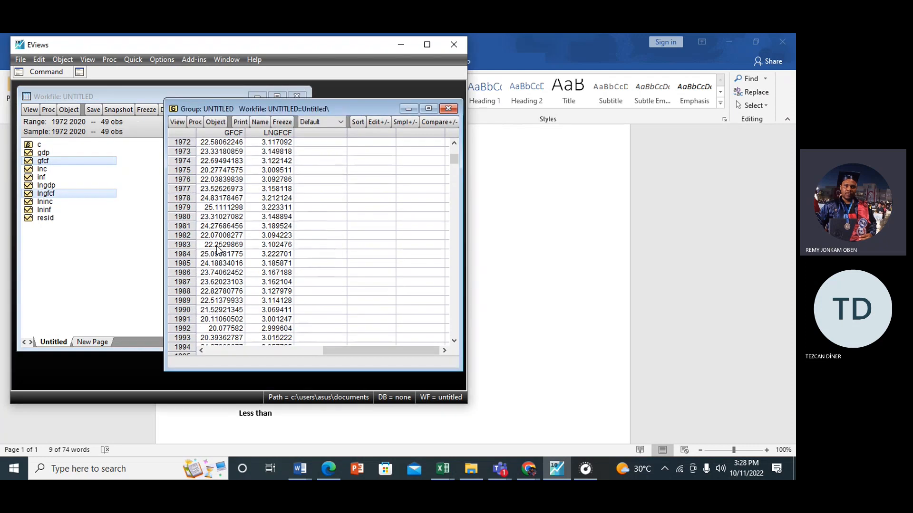
- Plot the GFCF and LNGFCF group as Line & Symbol graphs with the multiple series option set to Multiple graphs
{"action": "left_click", "coordinate": [178, 124]}
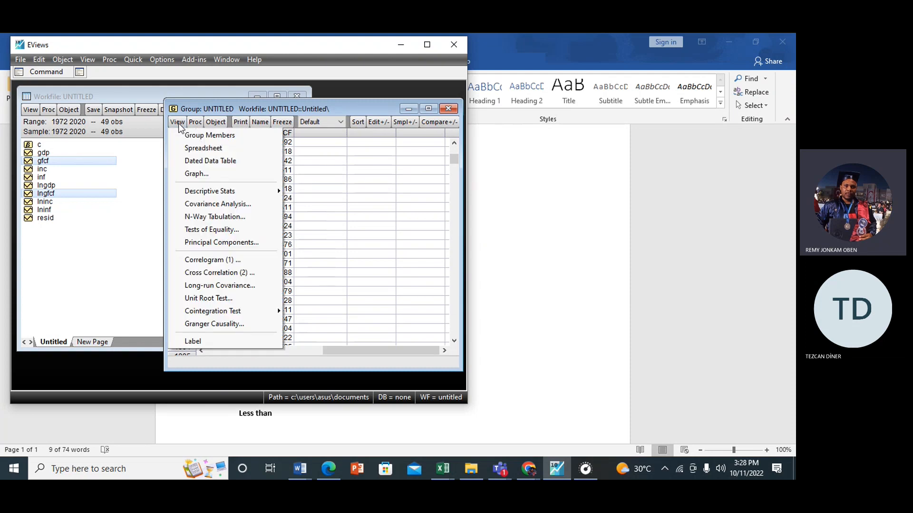
{"action": "left_click", "coordinate": [209, 174]}
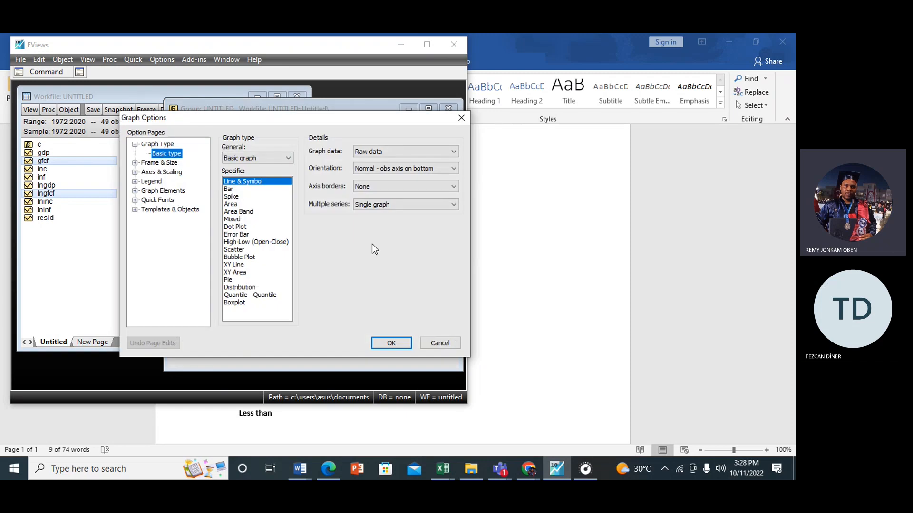
{"action": "left_click", "coordinate": [395, 207]}
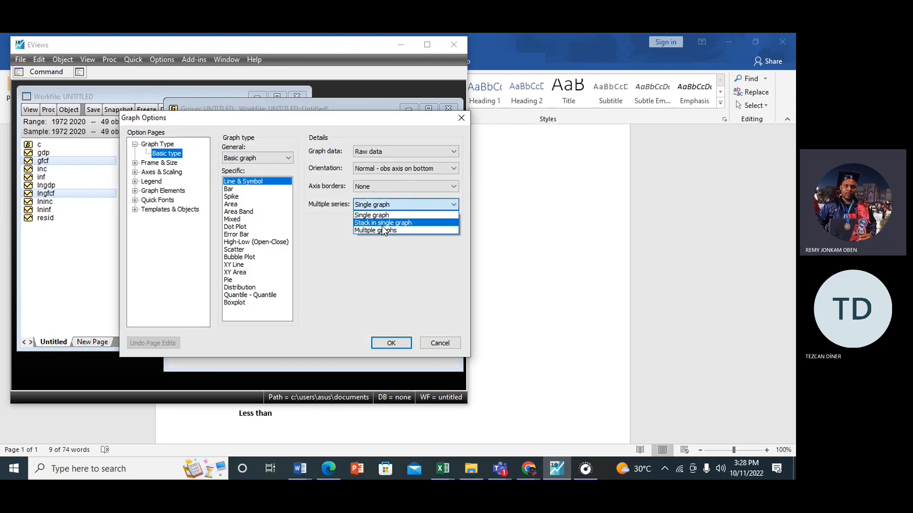
{"action": "left_click", "coordinate": [378, 230]}
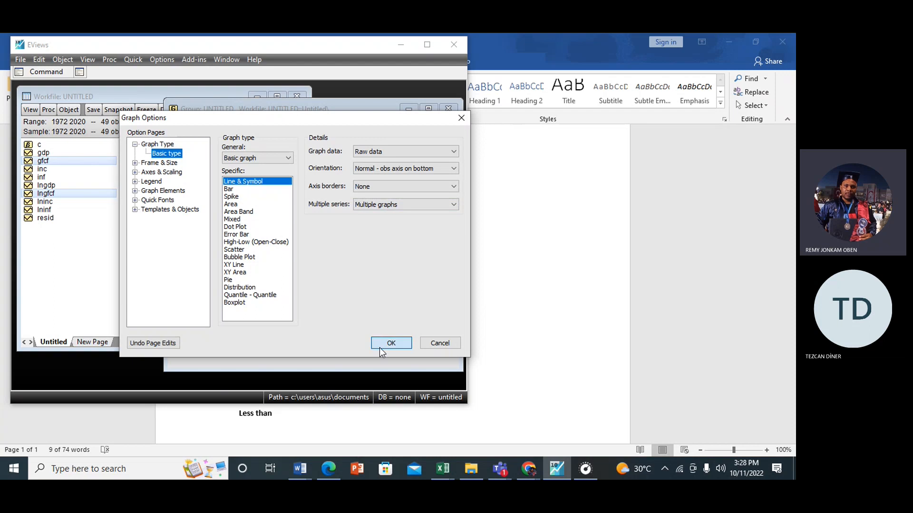
{"action": "left_click", "coordinate": [380, 344]}
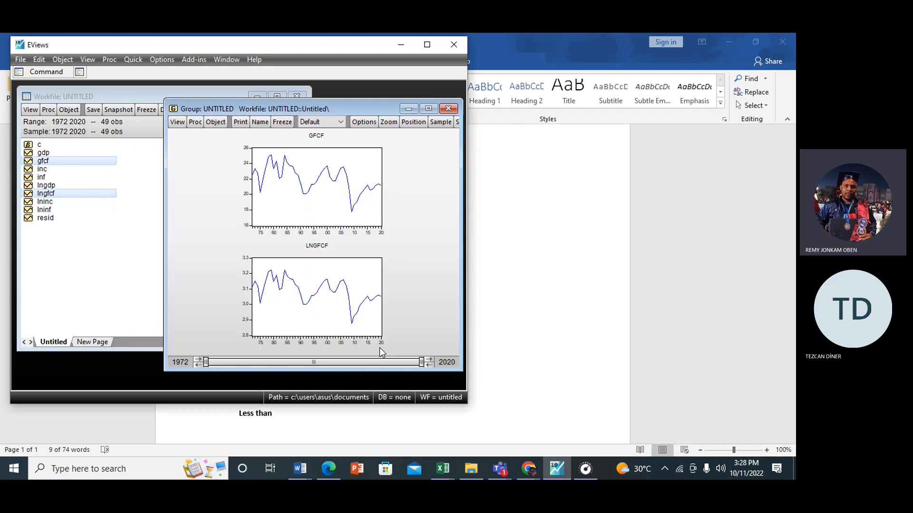
- Compare the line shapes and vertical axis scales of the GFCF and LNGFCF graphs
{"action": "left_click", "coordinate": [321, 202]}
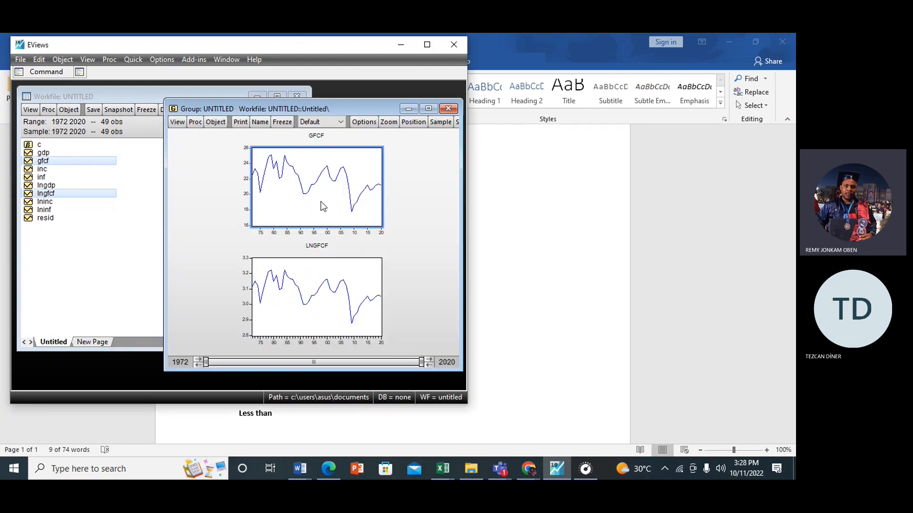
{"action": "left_click", "coordinate": [331, 187]}
{"action": "left_click", "coordinate": [251, 153]}
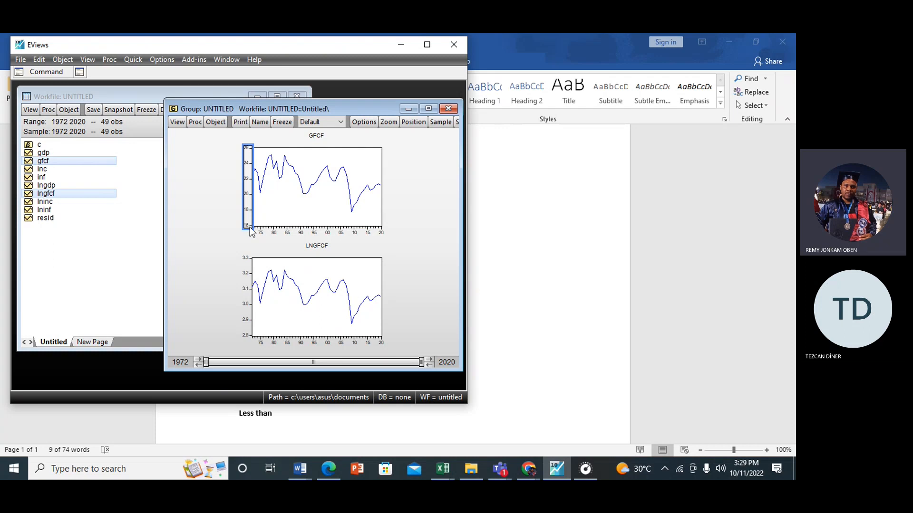
{"action": "left_click", "coordinate": [427, 213]}
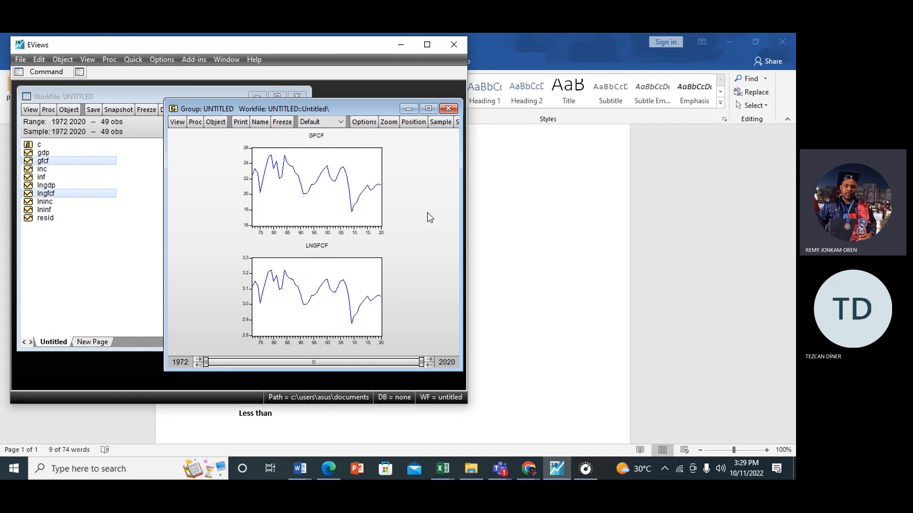
{"action": "left_click", "coordinate": [322, 284]}
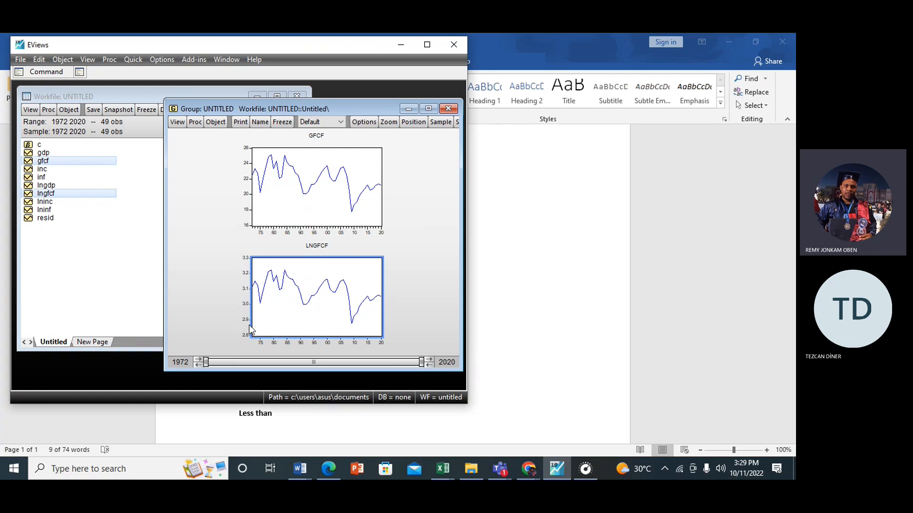
{"action": "left_click", "coordinate": [246, 337]}
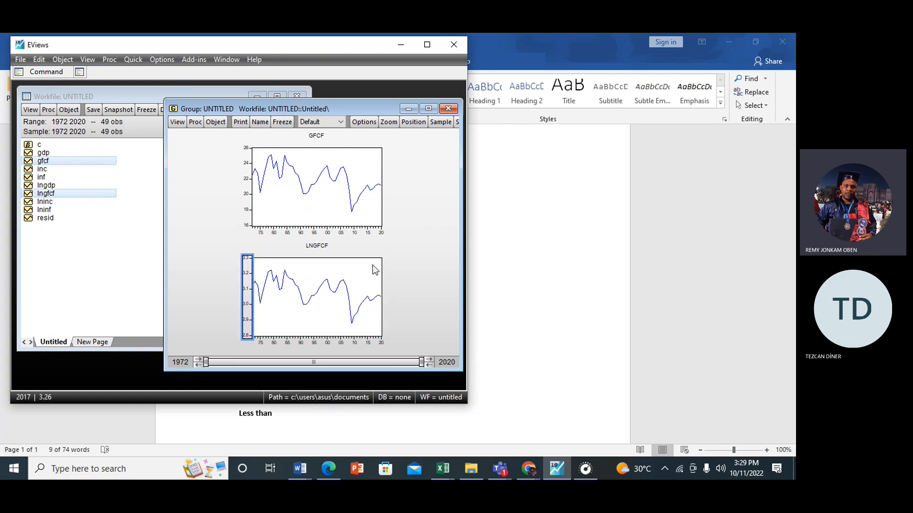
{"action": "left_click", "coordinate": [420, 265]}
{"action": "left_click", "coordinate": [358, 281]}
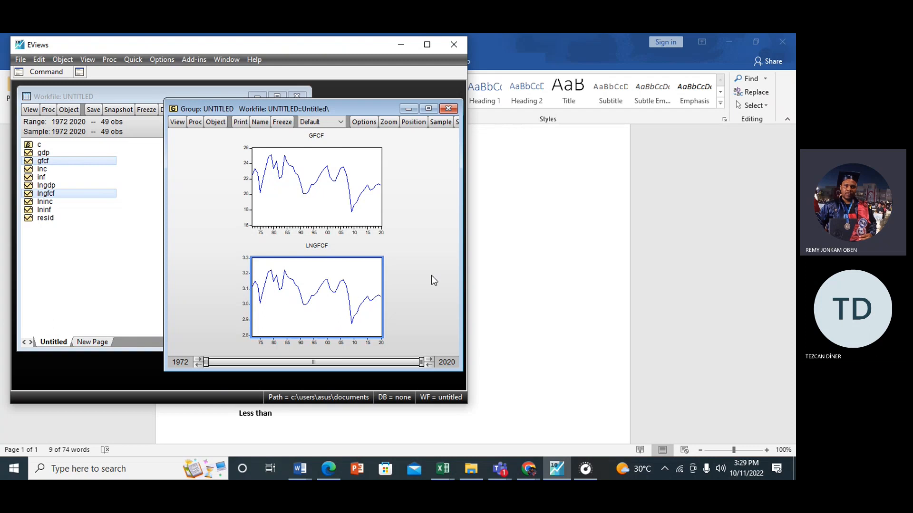
{"action": "left_click", "coordinate": [435, 266]}
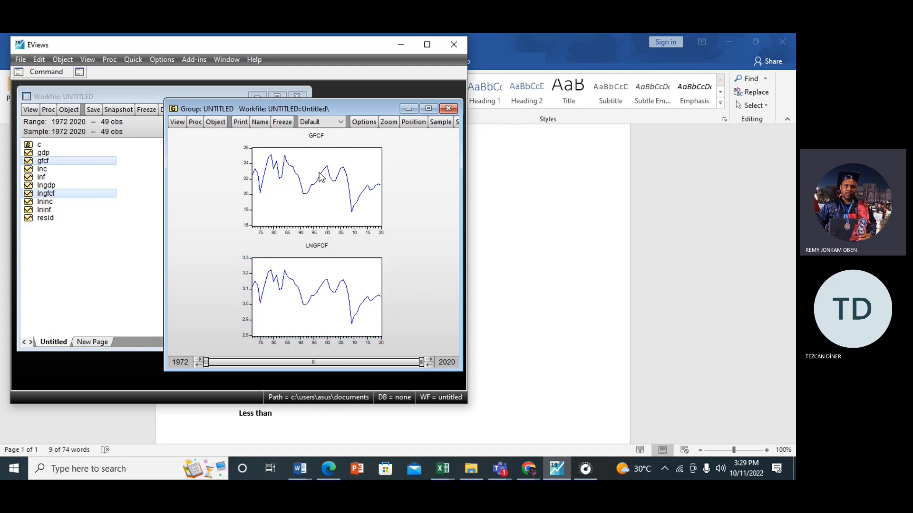
{"action": "left_click", "coordinate": [334, 210]}
{"action": "left_click", "coordinate": [338, 297]}
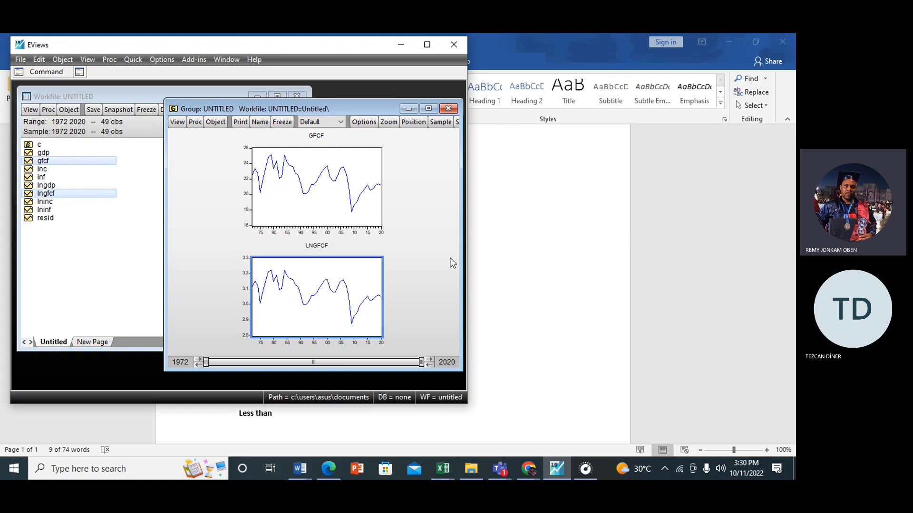
- Minimize the GFCF and LNGFCF graph group and clear the series selection in the workfile
{"action": "left_click", "coordinate": [409, 109]}
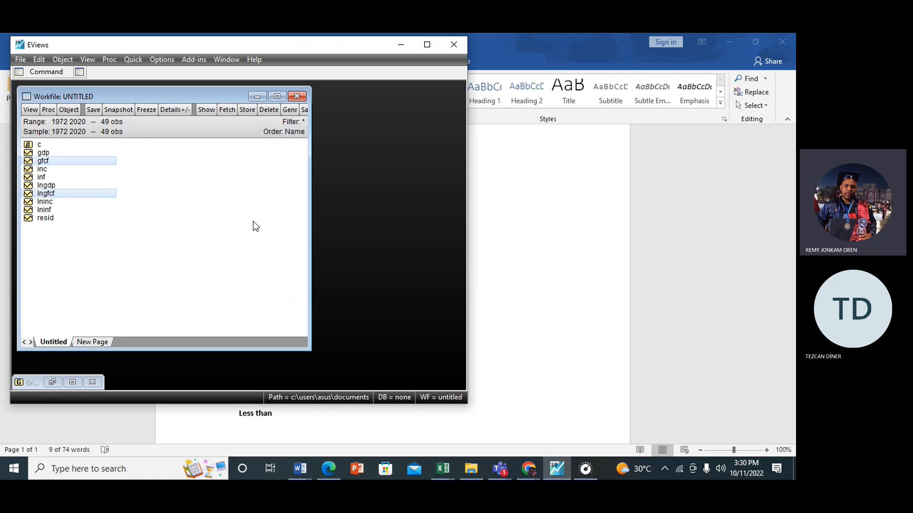
{"action": "left_click", "coordinate": [205, 192]}
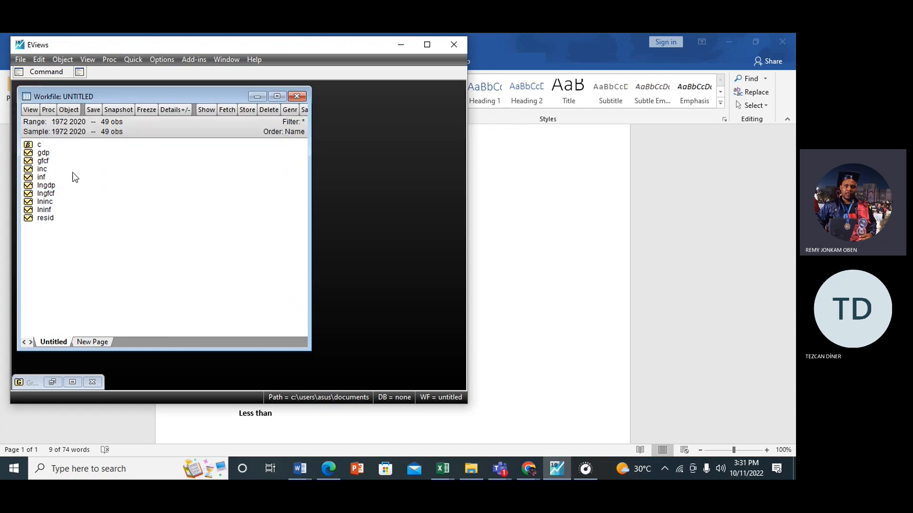
{"action": "mouse_move", "coordinate": [46, 71]}
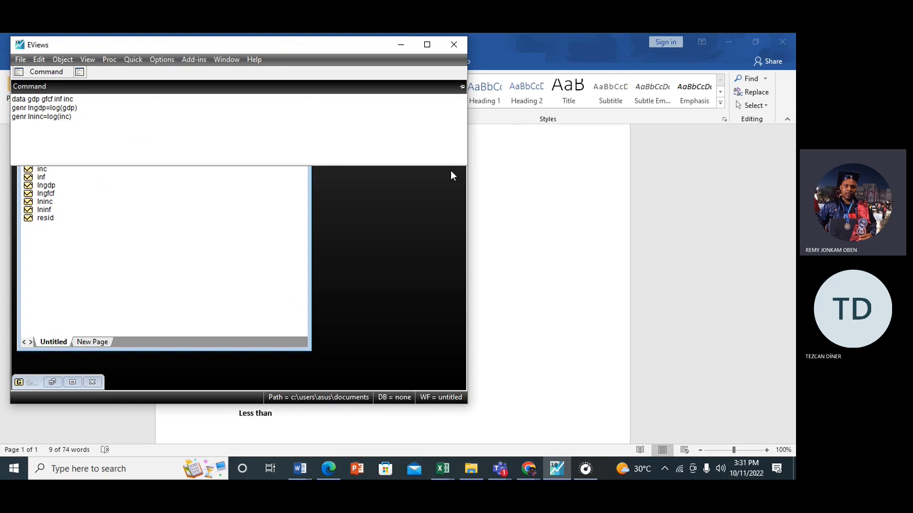
- Minimize EViews and the Word document on the normality test, and switch to the Yahoo Finance page in Chrome
{"action": "left_click", "coordinate": [404, 46]}
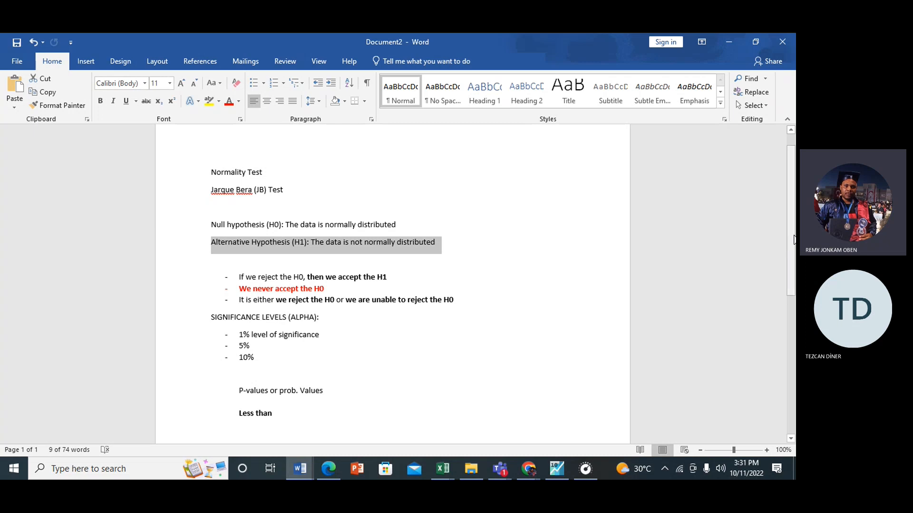
{"action": "left_click", "coordinate": [732, 45]}
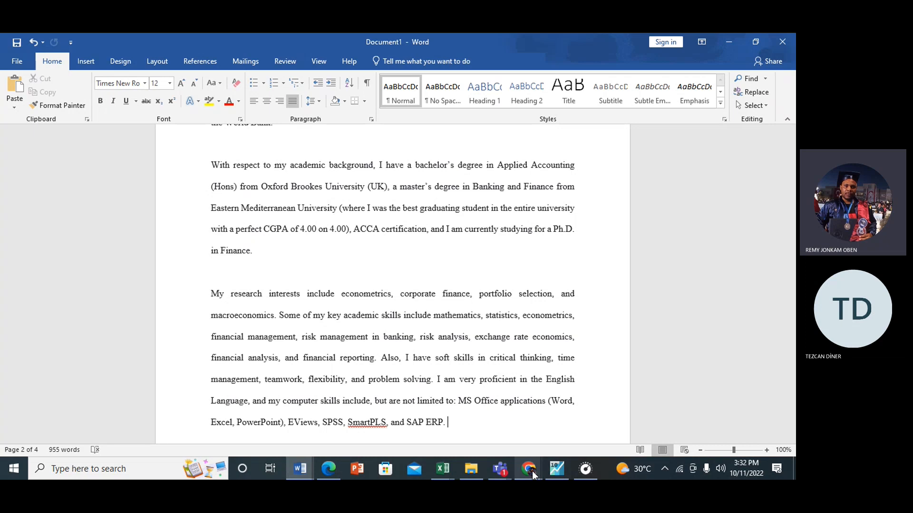
{"action": "mouse_move", "coordinate": [532, 472]}
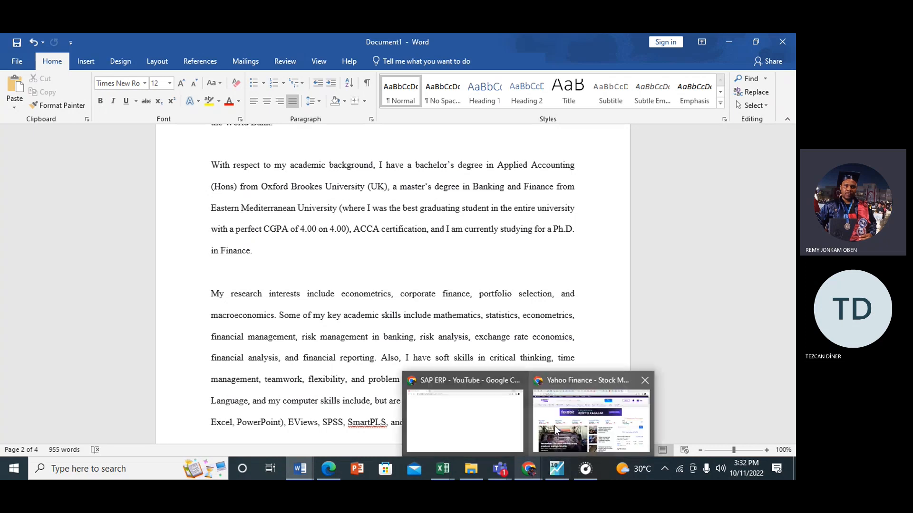
{"action": "mouse_move", "coordinate": [554, 426]}
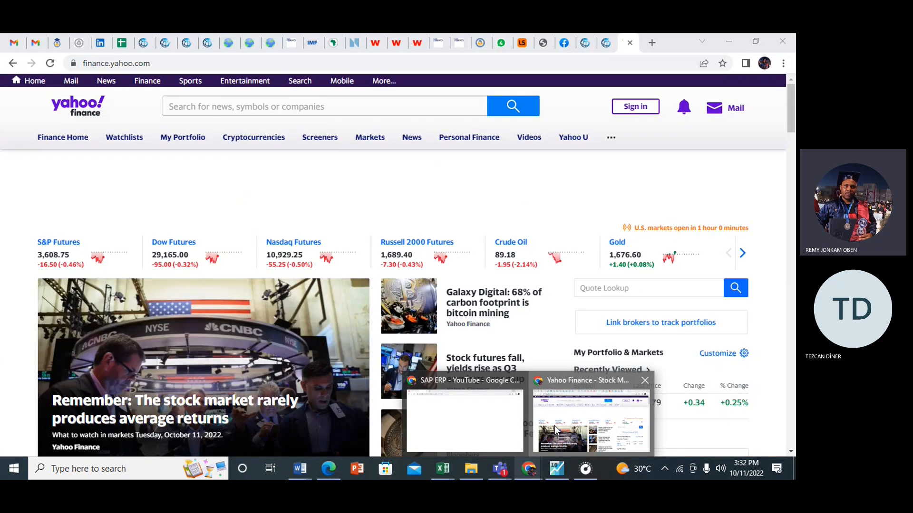
{"action": "left_click", "coordinate": [554, 426]}
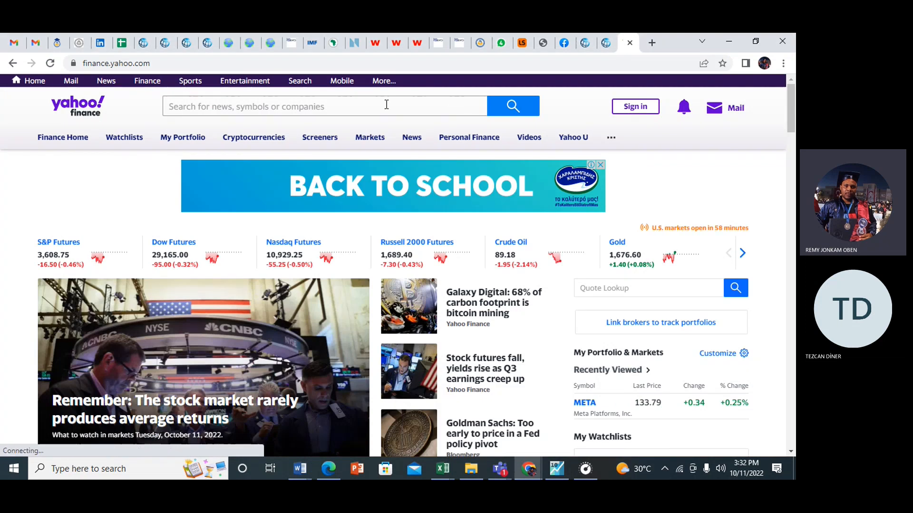
- Search Google for yahoo finance in a new browser tab and open the Yahoo Finance site from the results
{"action": "left_click", "coordinate": [652, 43]}
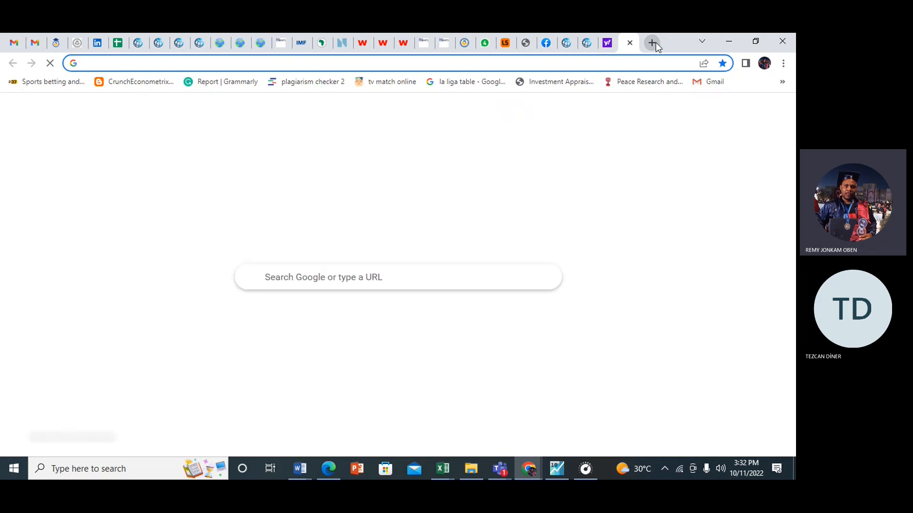
{"action": "type", "text": "ya"}
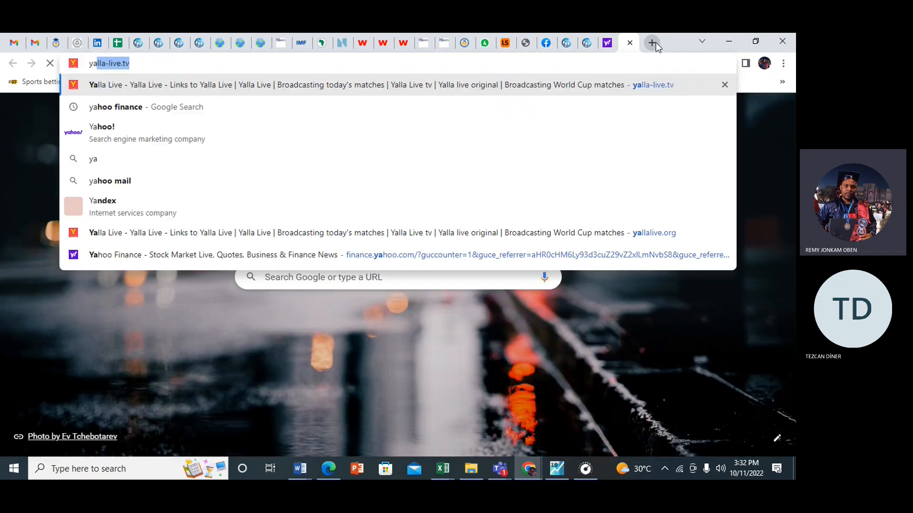
{"action": "type", "text": "hoo"}
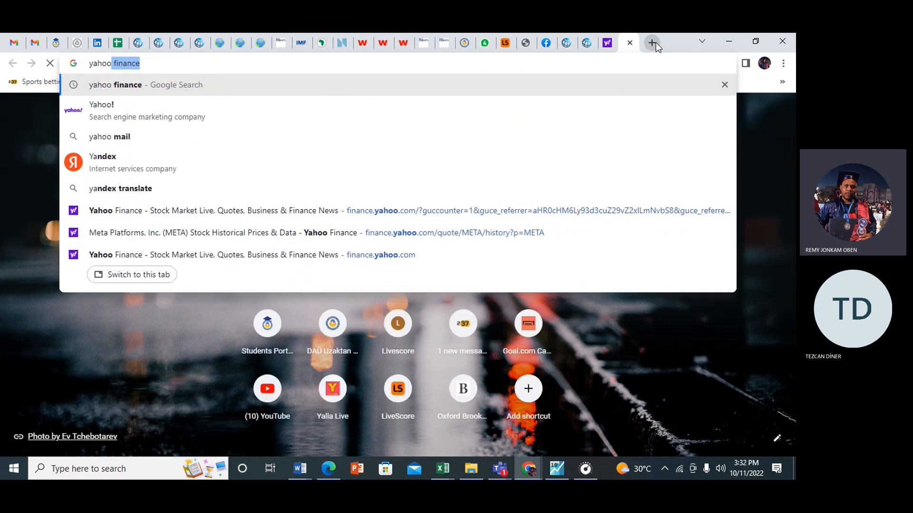
{"action": "key", "text": "Return"}
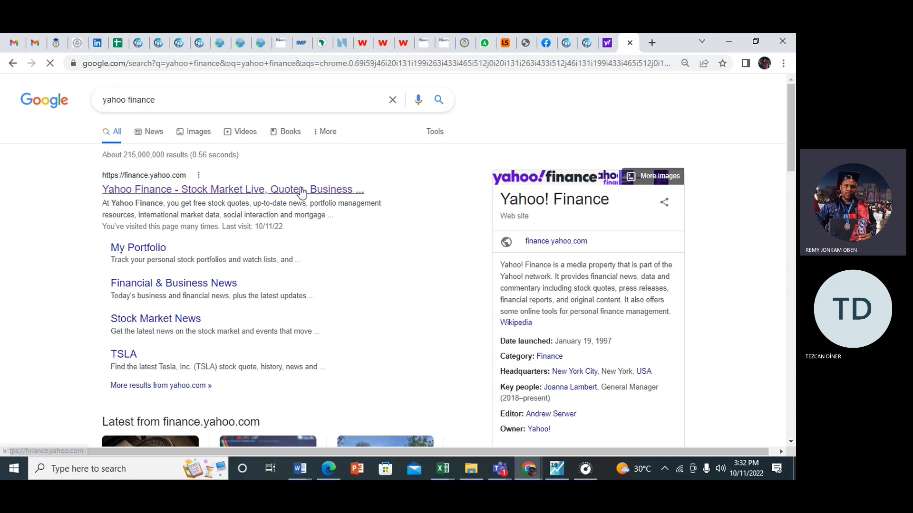
{"action": "left_click", "coordinate": [302, 190]}
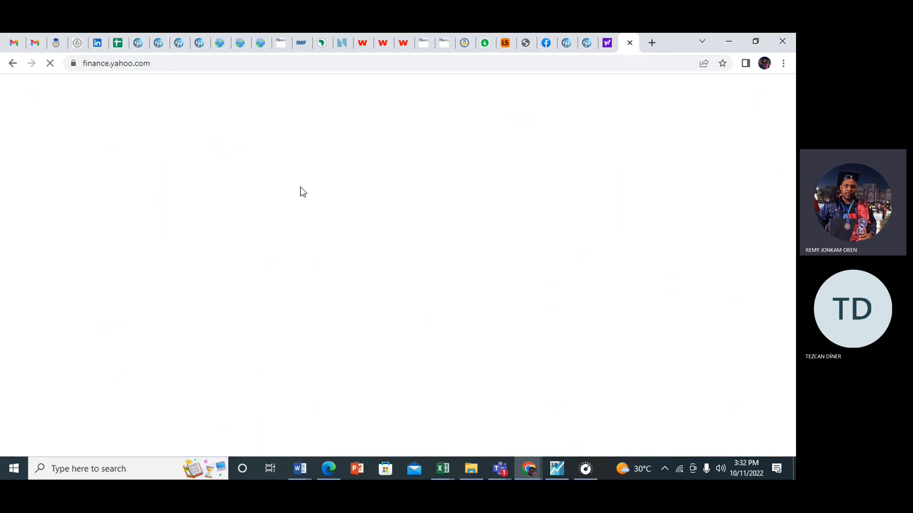
- Try to look up apple from the Yahoo Finance home page in the earlier tab
{"action": "left_click", "coordinate": [604, 43]}
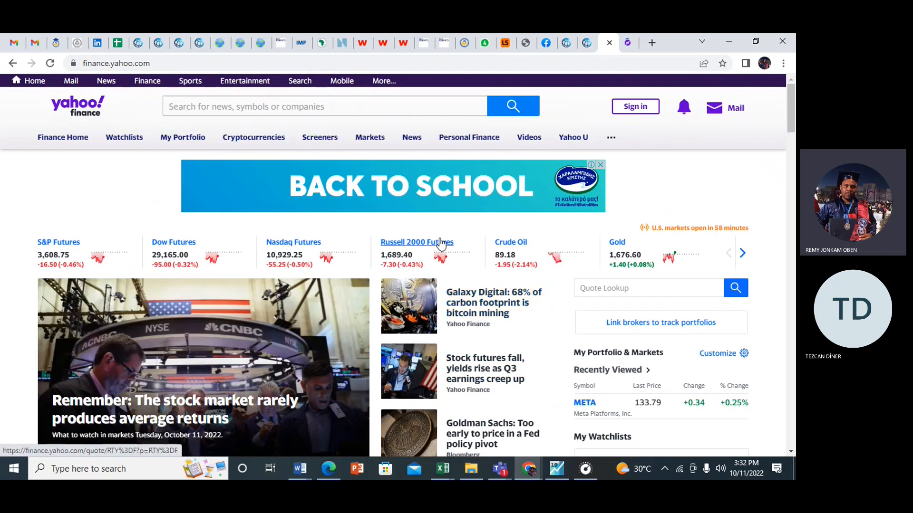
{"action": "left_click", "coordinate": [381, 108]}
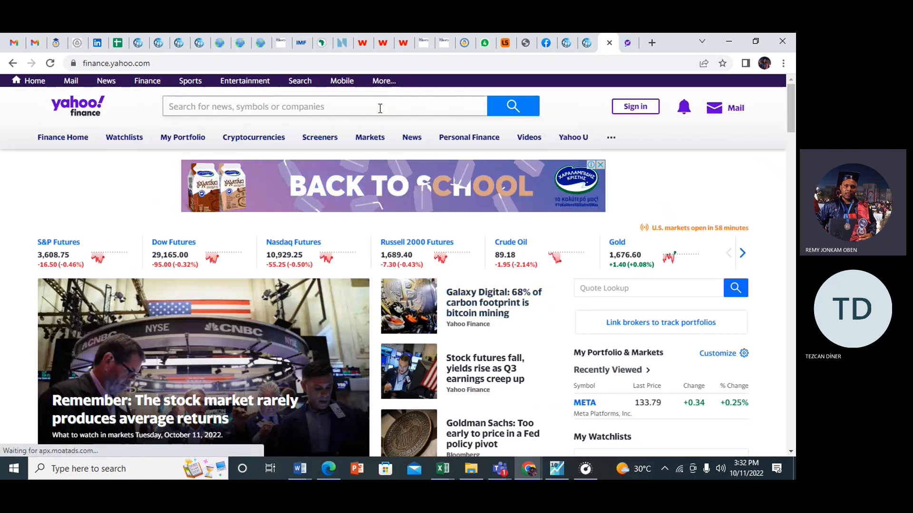
{"action": "type", "text": "apple"}
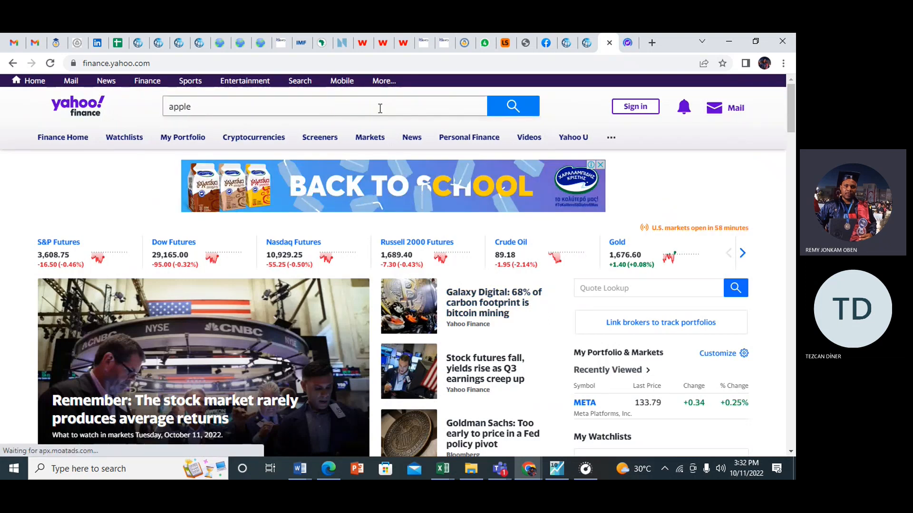
{"action": "left_click", "coordinate": [513, 107]}
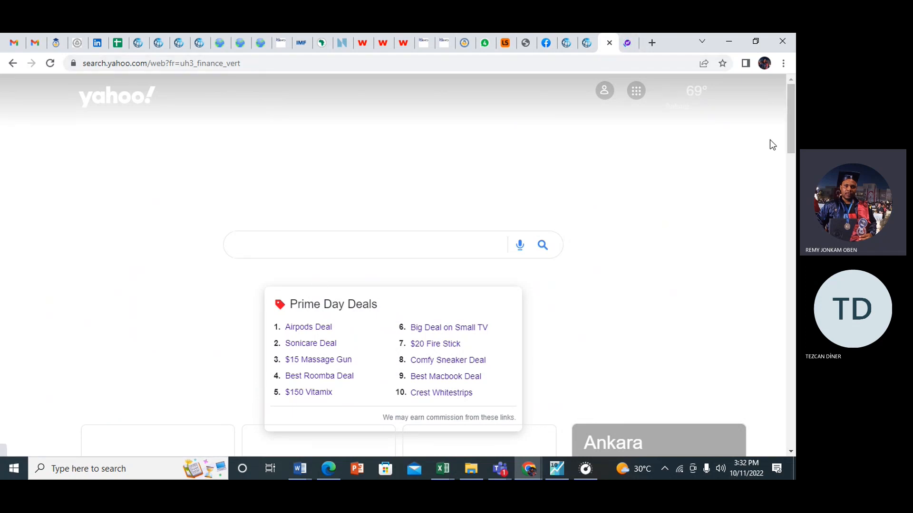
- Search for apple on the Yahoo web search page and open the results for Apple Inc
{"action": "left_click_drag", "start_coordinate": [791, 126], "coordinate": [759, 89]}
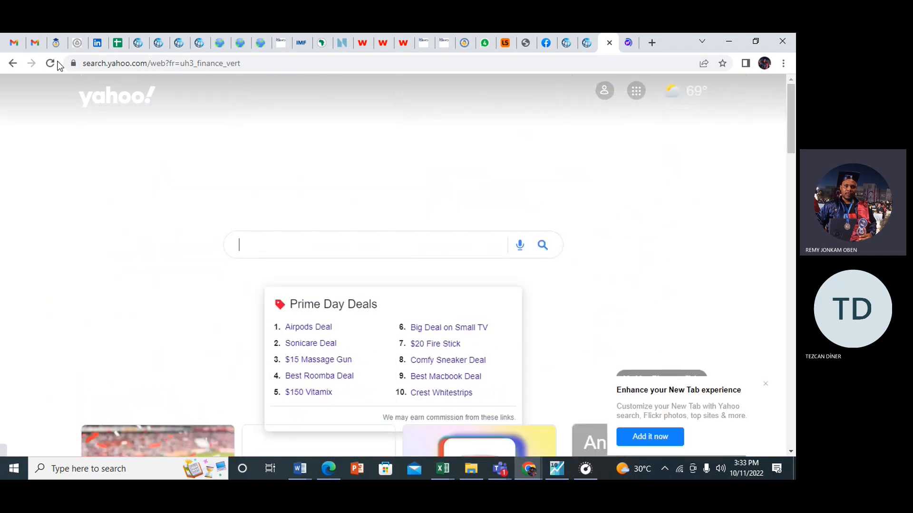
{"action": "type", "text": "a"}
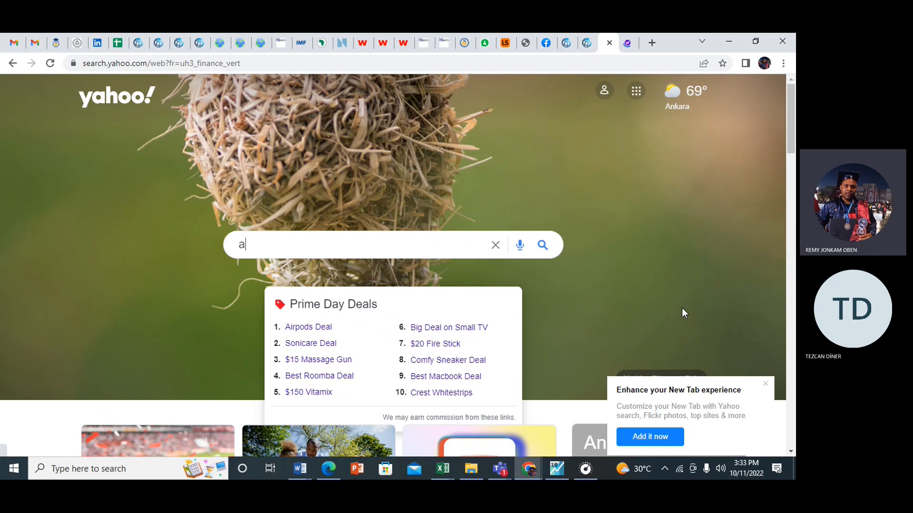
{"action": "type", "text": "pple"}
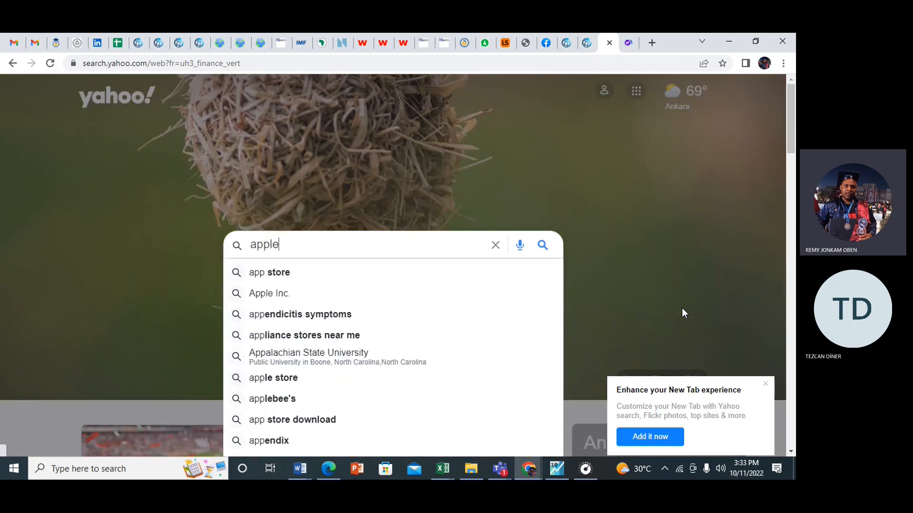
{"action": "left_click", "coordinate": [274, 274]}
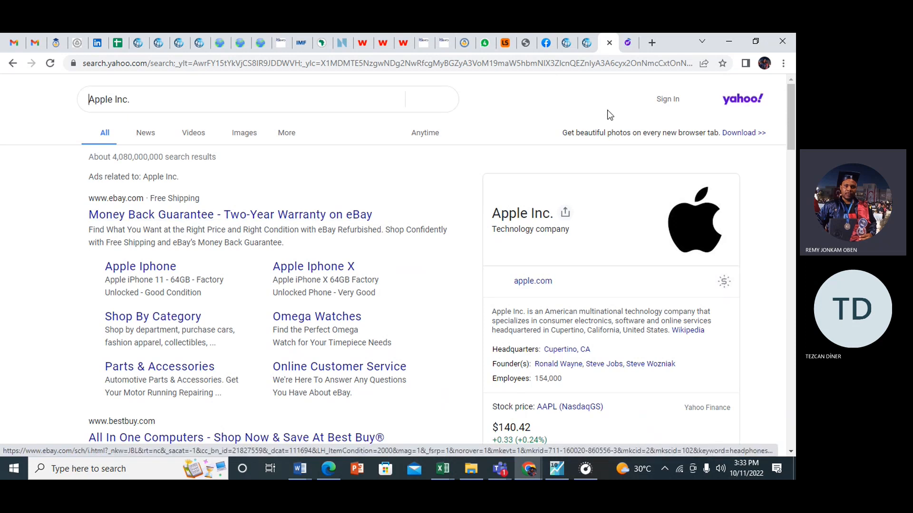
- Look up meta in the newer Yahoo Finance tab and open the Meta Platforms, Inc. (META) quote page
{"action": "left_click", "coordinate": [628, 48]}
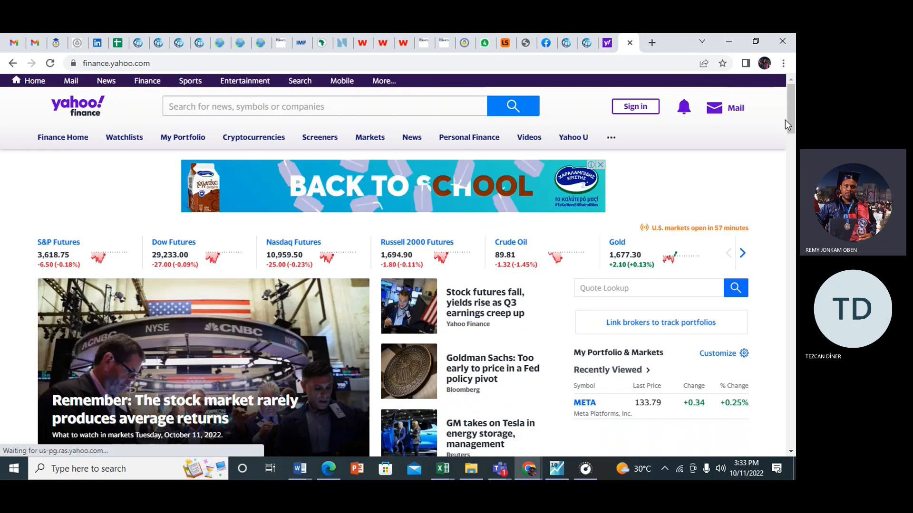
{"action": "left_click", "coordinate": [400, 102]}
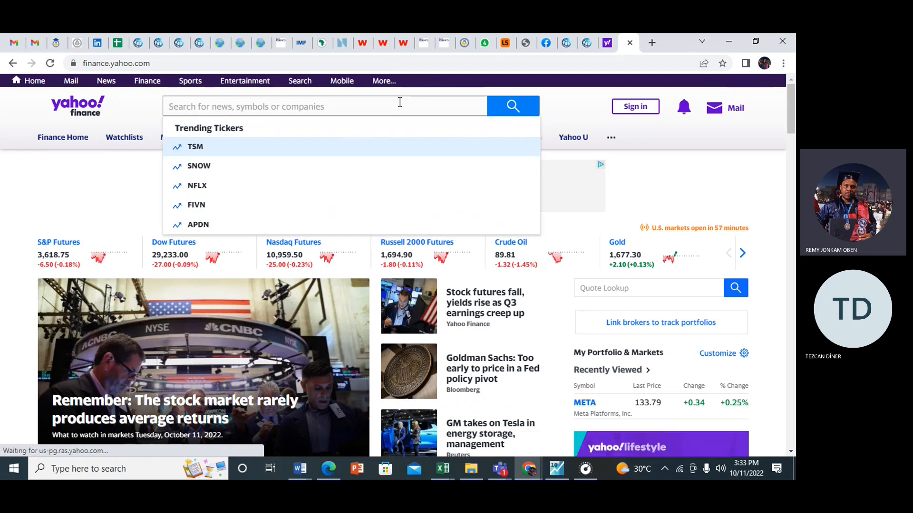
{"action": "type", "text": "me"}
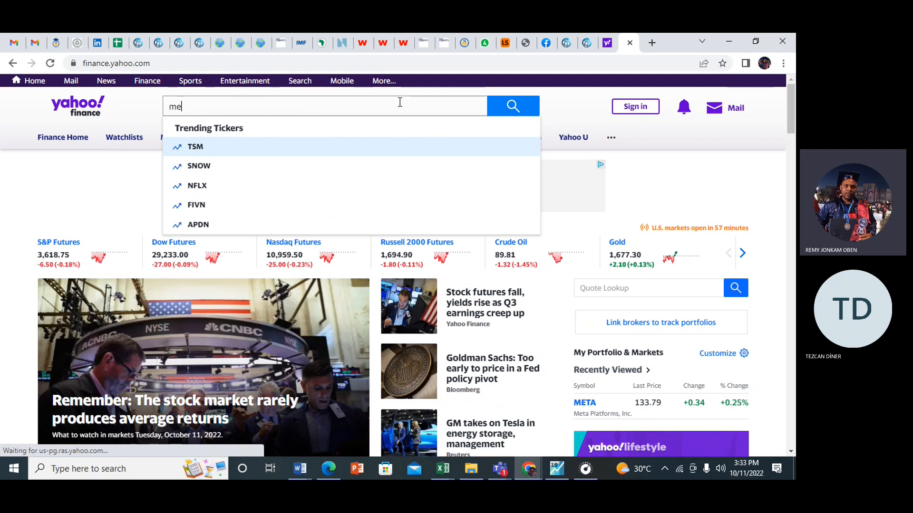
{"action": "type", "text": "ta"}
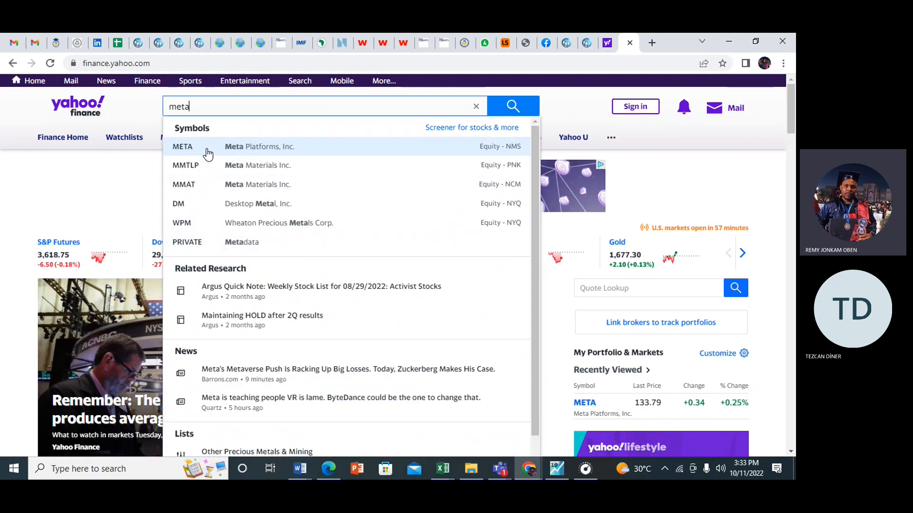
{"action": "left_click", "coordinate": [267, 151]}
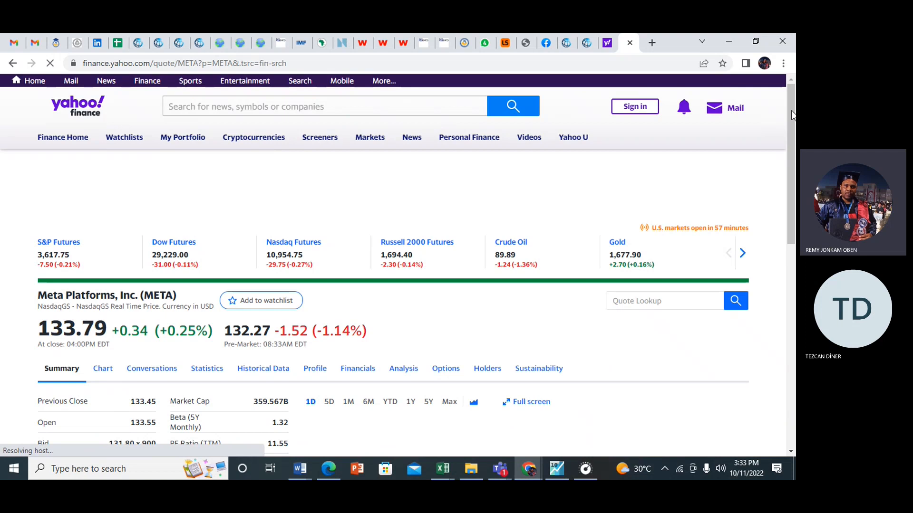
- Open the historical data of Meta Platforms and briefly highlight the share price at close
{"action": "left_click_drag", "start_coordinate": [792, 116], "coordinate": [787, 169]}
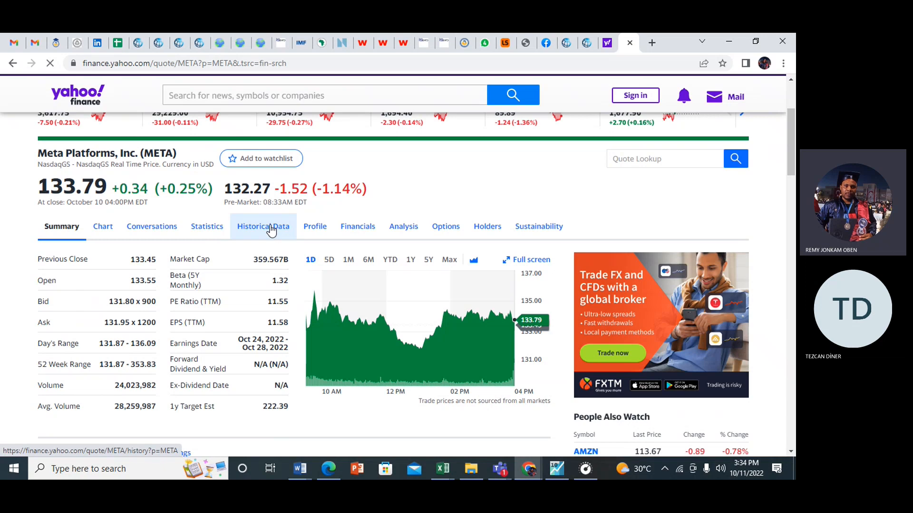
{"action": "left_click", "coordinate": [271, 230]}
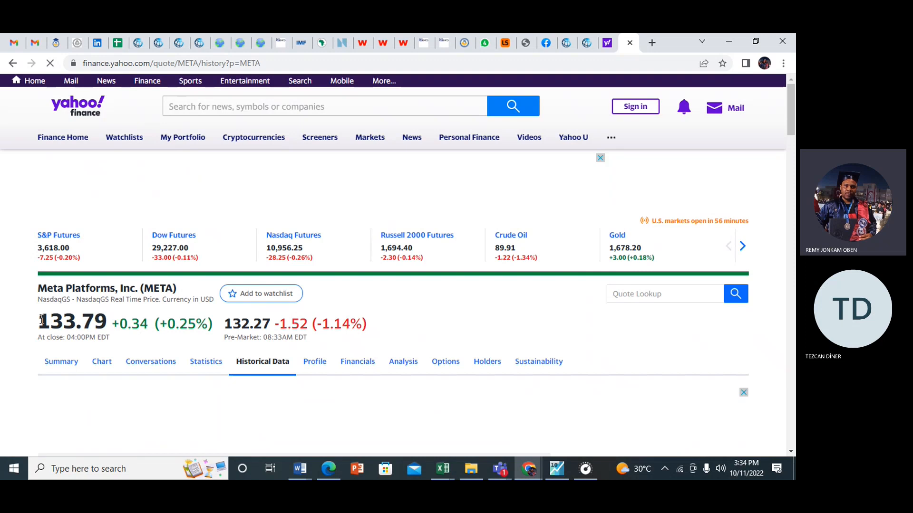
{"action": "left_click_drag", "start_coordinate": [39, 323], "coordinate": [107, 327]}
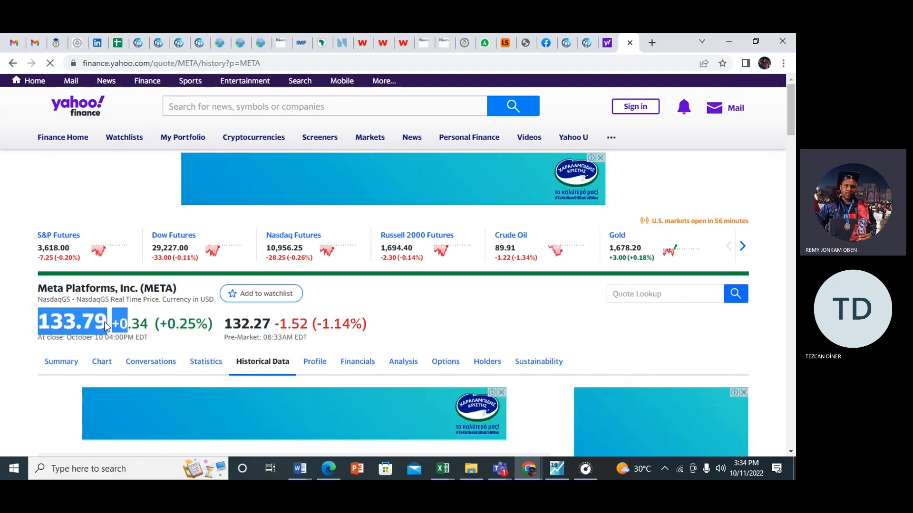
{"action": "left_click", "coordinate": [465, 282]}
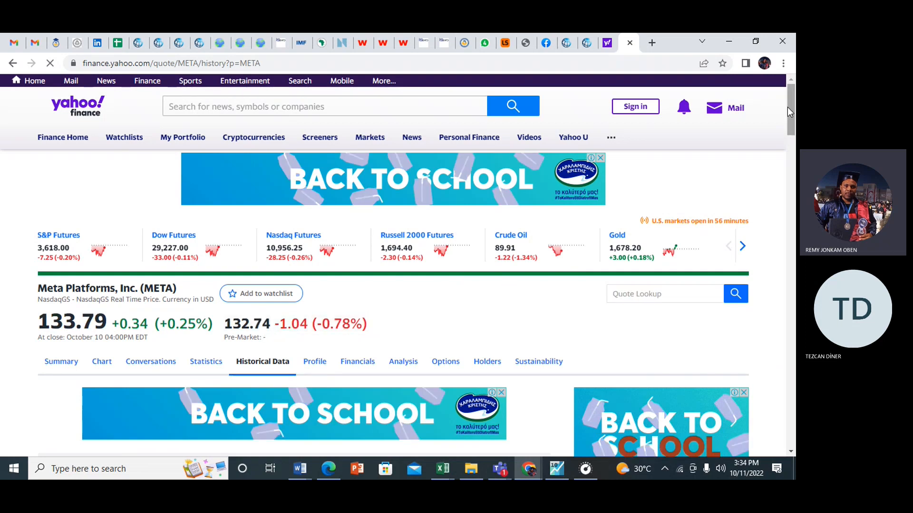
- Examine the open, low, adjusted close and volume figures for Oct 10, 2022 in the META historical price table
{"action": "left_click_drag", "start_coordinate": [788, 112], "coordinate": [794, 154]}
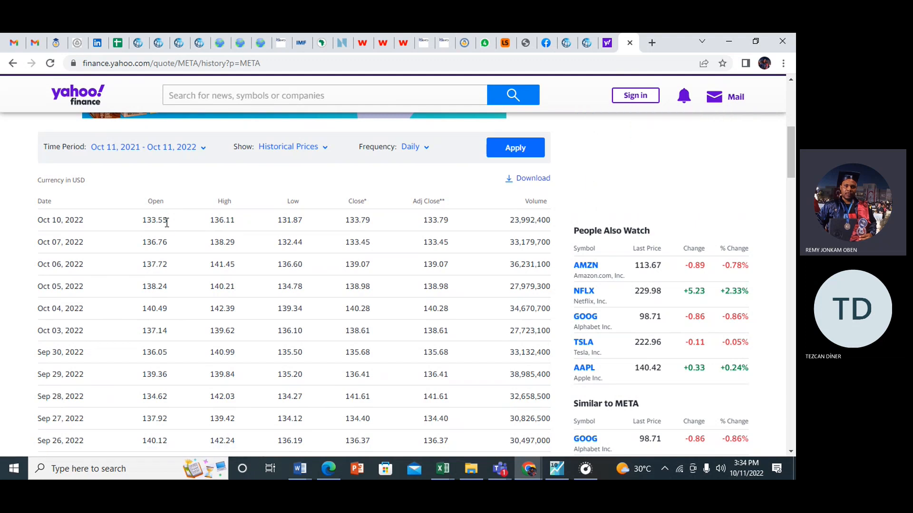
{"action": "left_click_drag", "start_coordinate": [142, 221], "coordinate": [276, 219]}
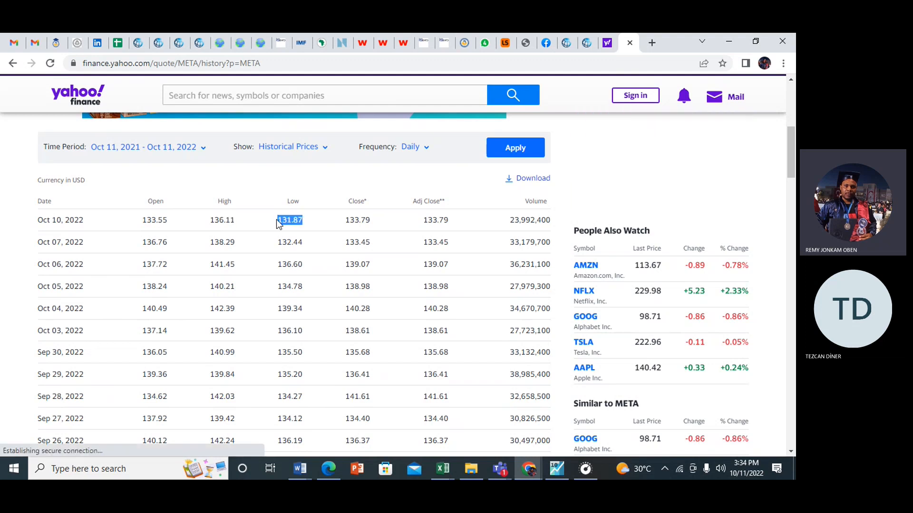
{"action": "left_click_drag", "start_coordinate": [344, 220], "coordinate": [405, 223]}
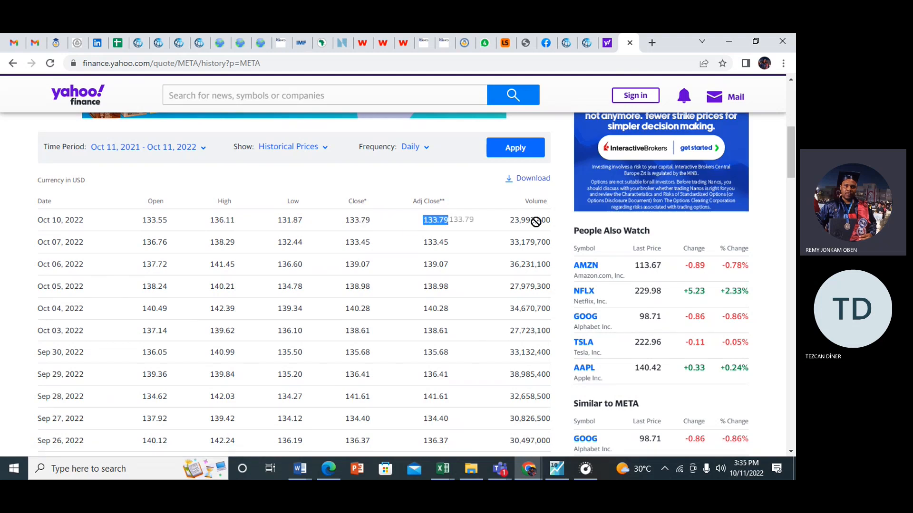
{"action": "left_click_drag", "start_coordinate": [552, 220], "coordinate": [507, 225]}
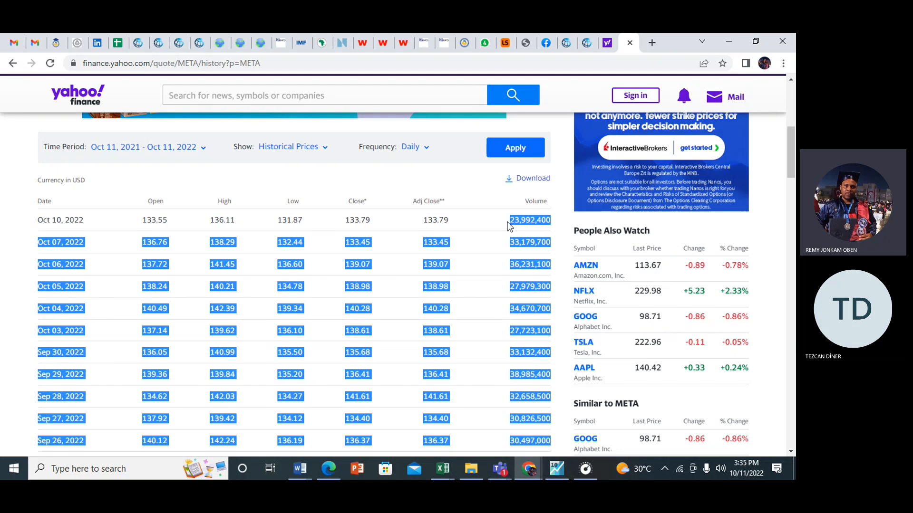
{"action": "left_click", "coordinate": [469, 191]}
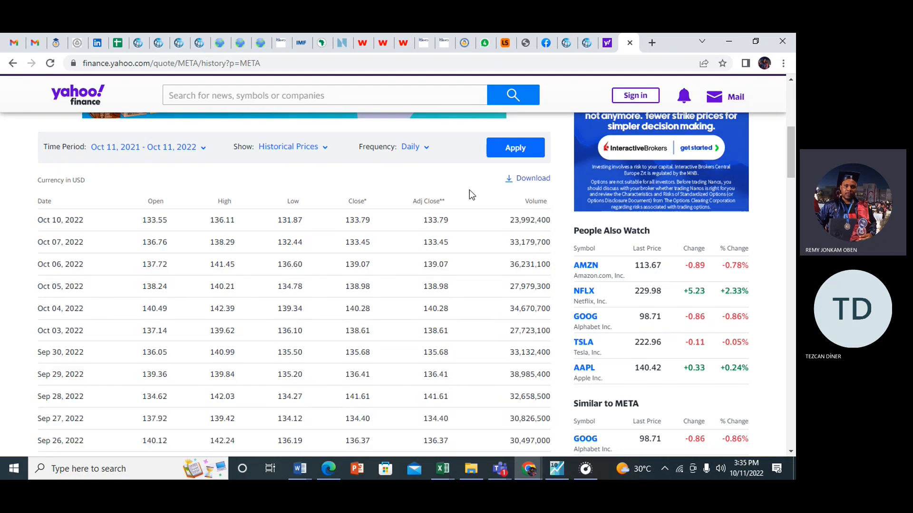
- Set the start date of the historical data time period to 10/05/2021, keeping the end date of 10/11/2022
{"action": "mouse_move", "coordinate": [789, 148]}
{"action": "left_mouse_down"}
{"action": "mouse_move", "coordinate": [781, 130]}
{"action": "mouse_move", "coordinate": [784, 147]}
{"action": "left_mouse_up"}
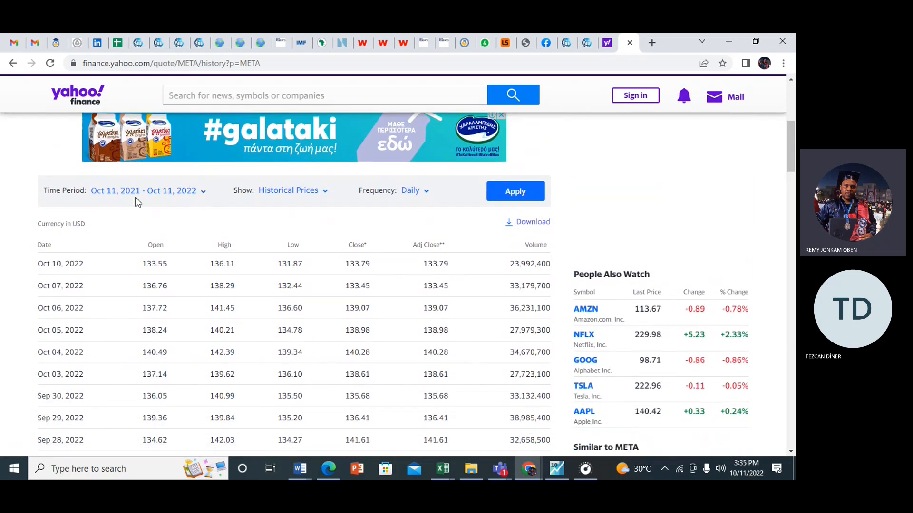
{"action": "left_click", "coordinate": [204, 193]}
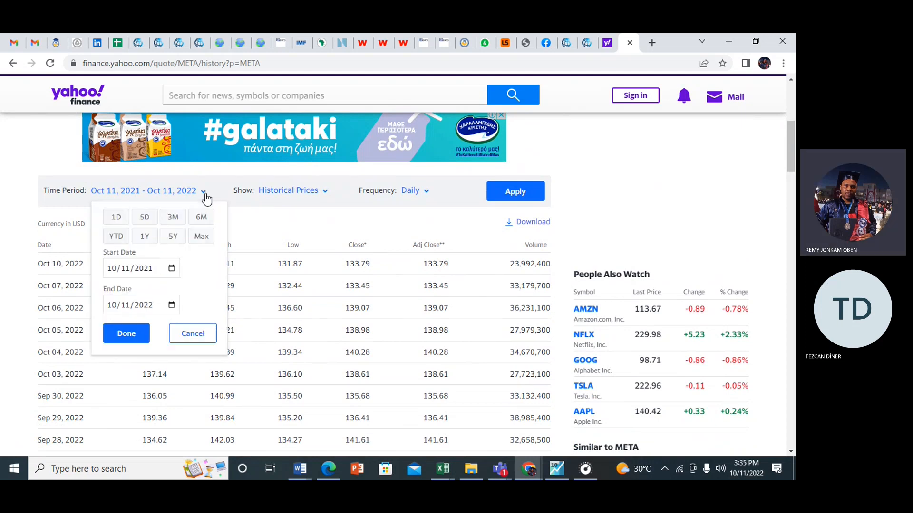
{"action": "left_click", "coordinate": [173, 269]}
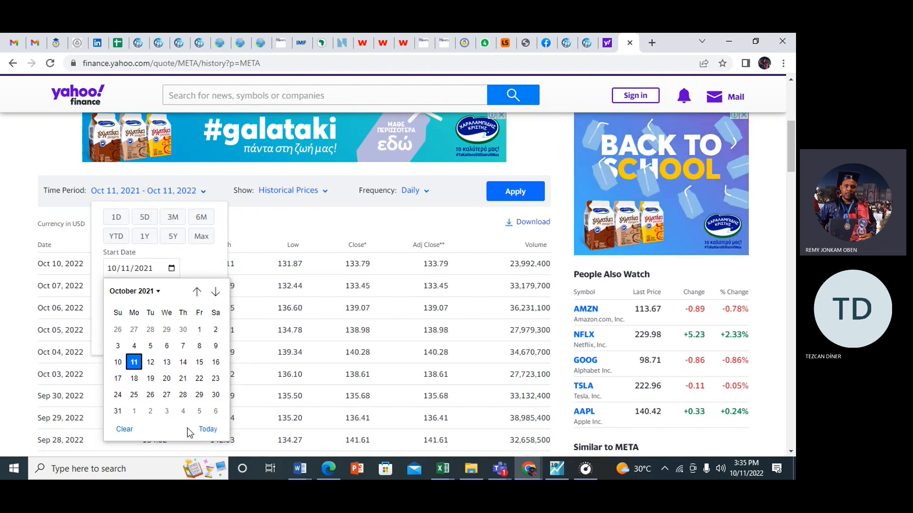
{"action": "left_click", "coordinate": [151, 347]}
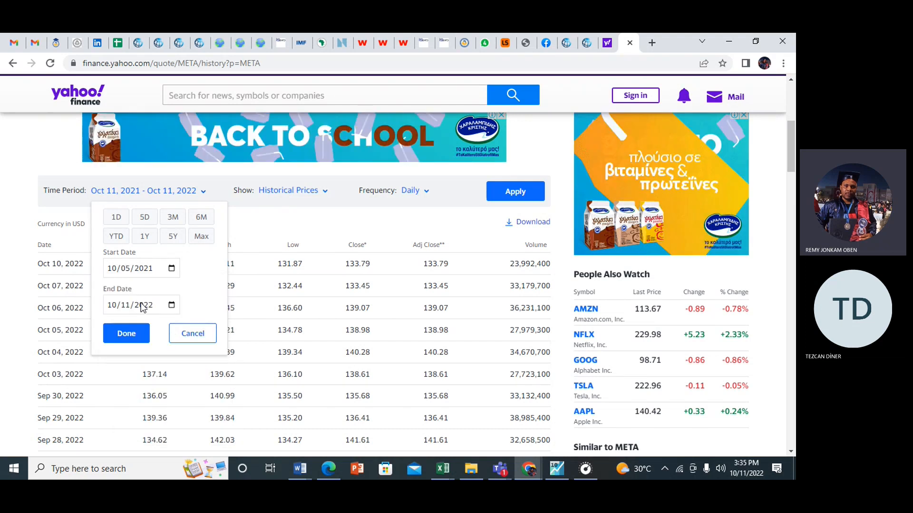
{"action": "left_click", "coordinate": [125, 331]}
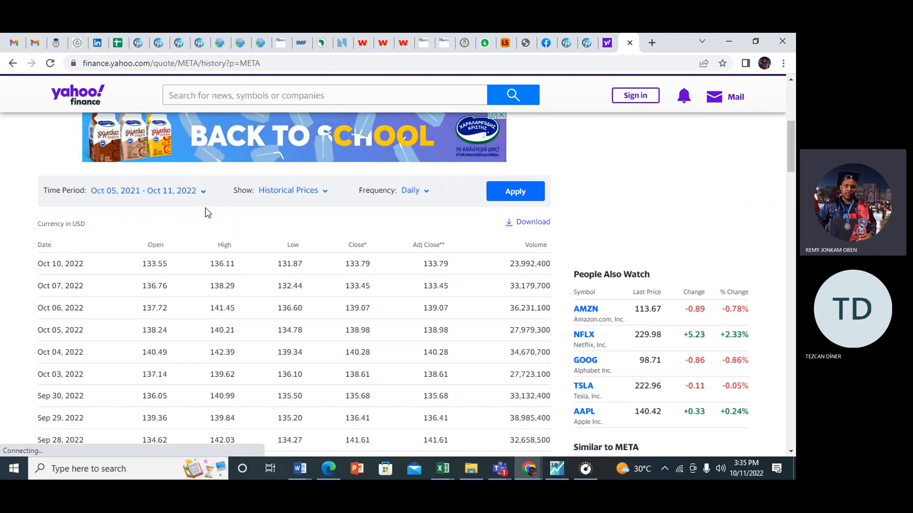
- Review the available Show and Frequency options, keep Historical Prices and Daily, and apply the price table filters
{"action": "left_click", "coordinate": [325, 191]}
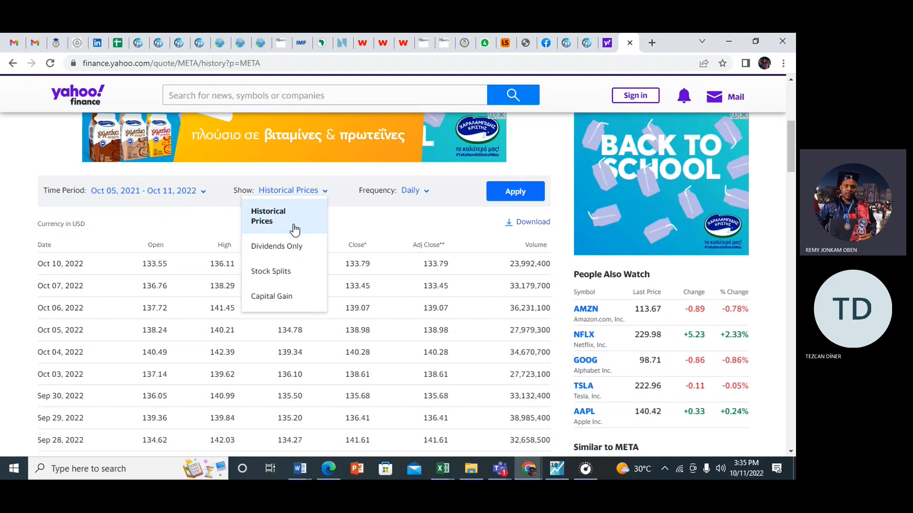
{"action": "left_click", "coordinate": [351, 221]}
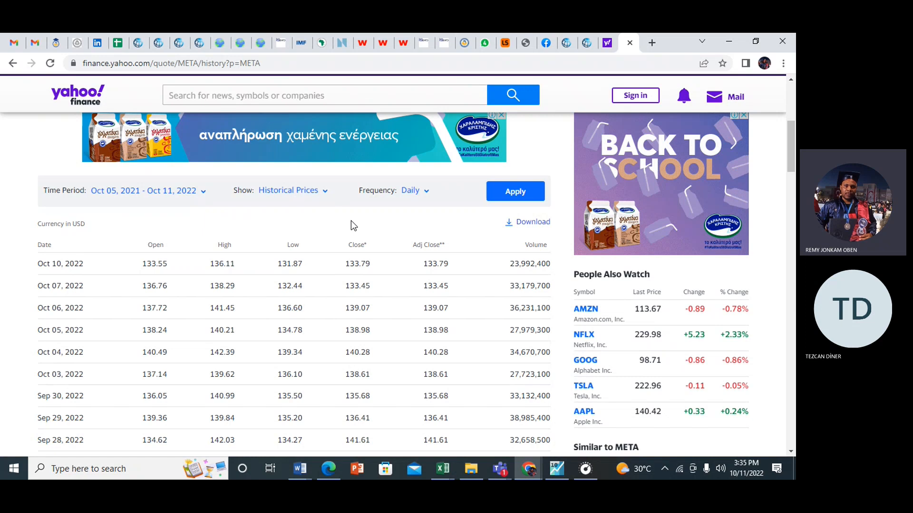
{"action": "left_click", "coordinate": [426, 191]}
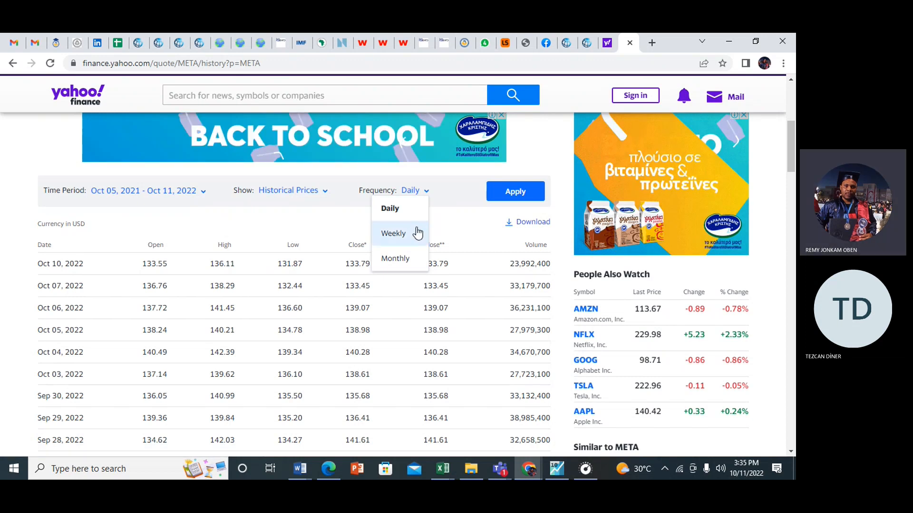
{"action": "left_click", "coordinate": [443, 214]}
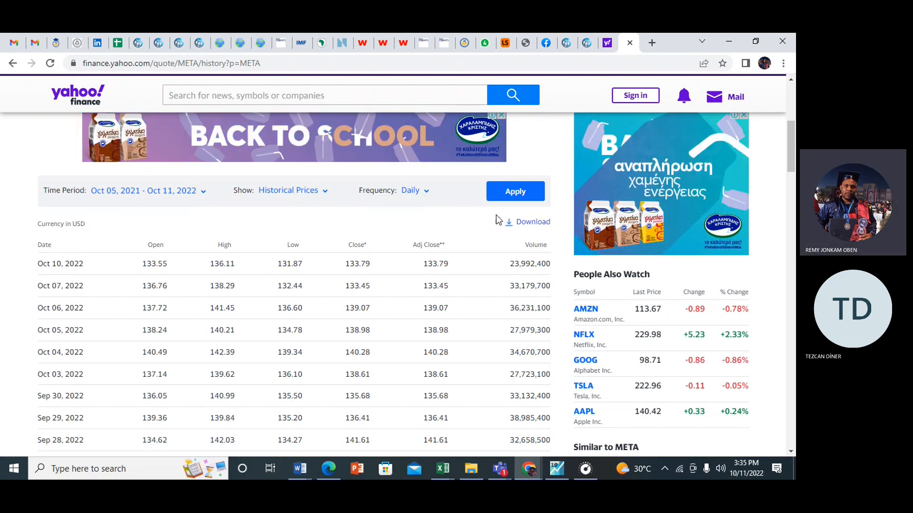
{"action": "left_click", "coordinate": [518, 191]}
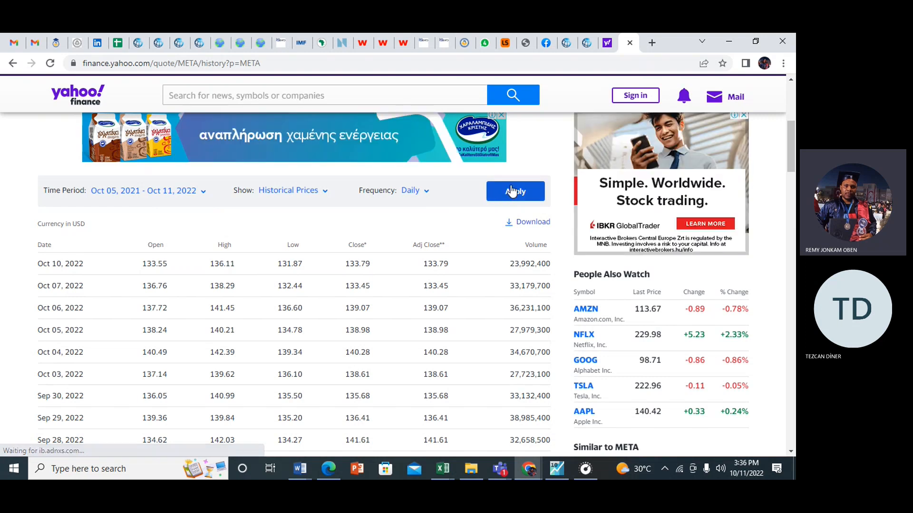
{"action": "left_click", "coordinate": [512, 191]}
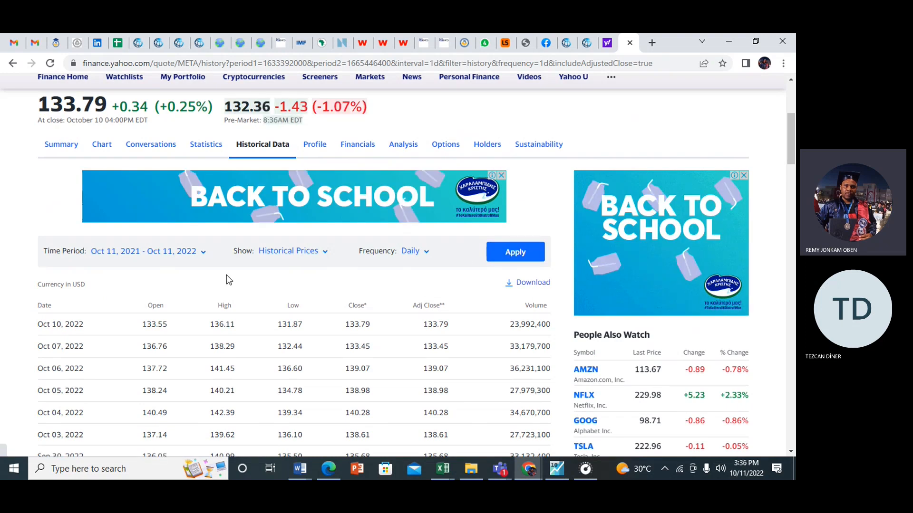
- Set the time period's start date to 10/08/2021 and apply it to the META historical prices
{"action": "left_click", "coordinate": [203, 258]}
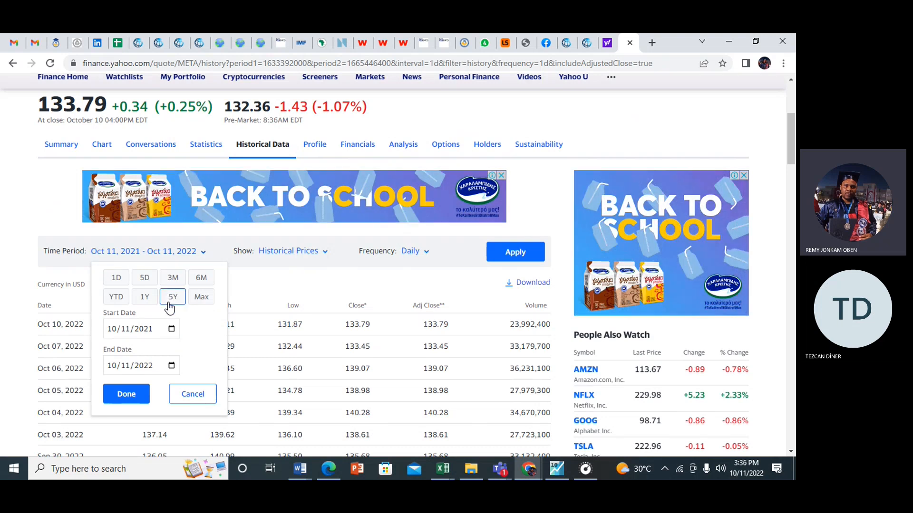
{"action": "left_click", "coordinate": [172, 329]}
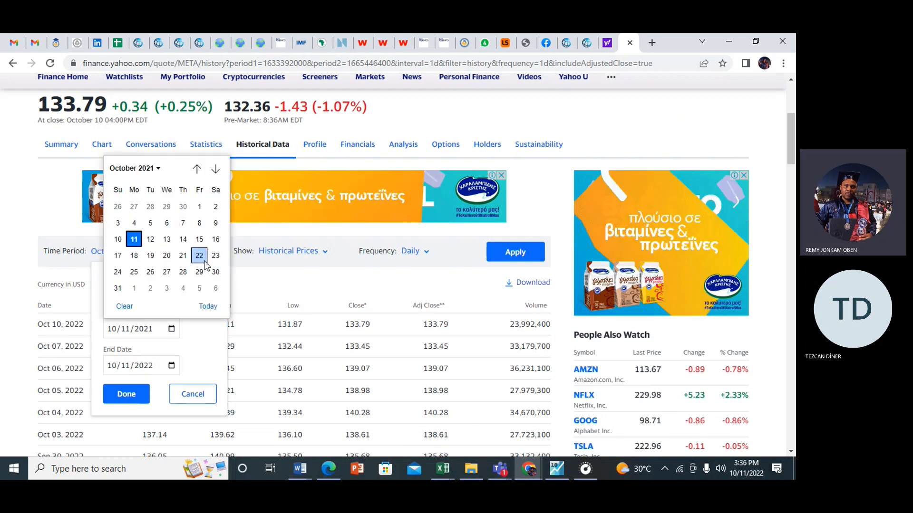
{"action": "left_click", "coordinate": [199, 224]}
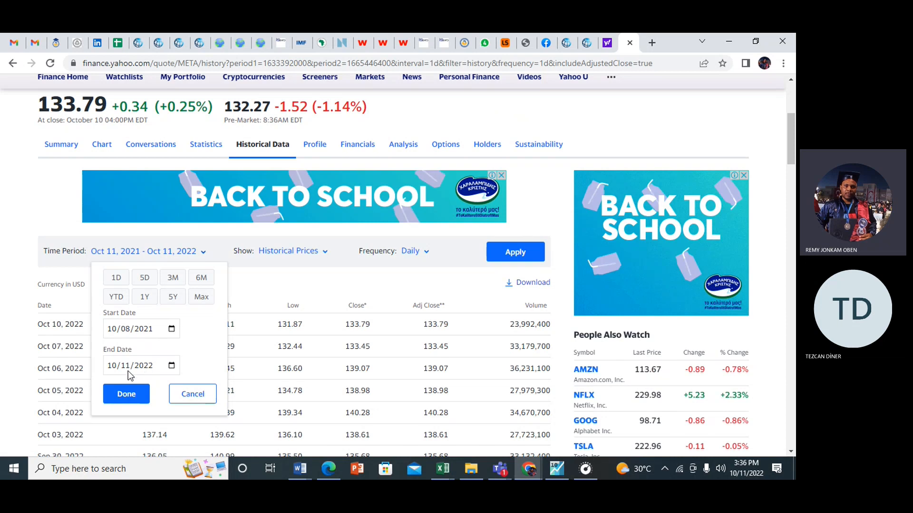
{"action": "left_click", "coordinate": [129, 393]}
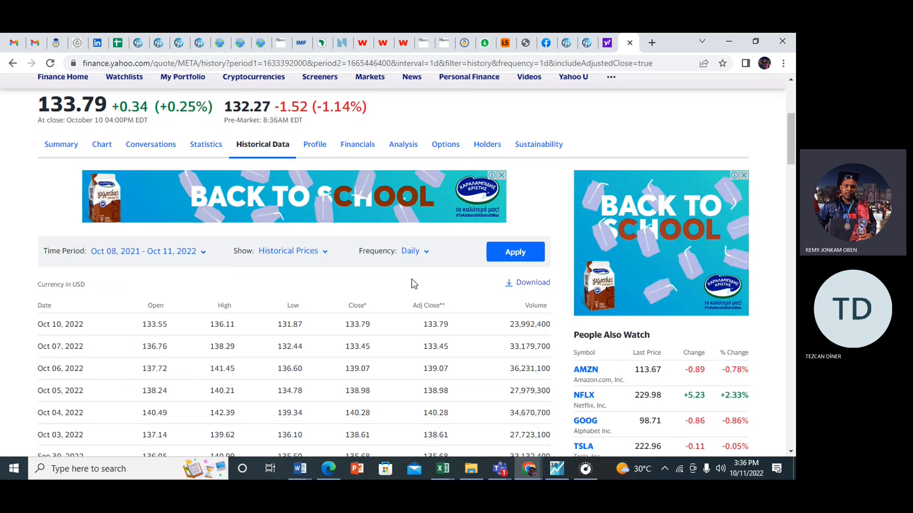
{"action": "left_click", "coordinate": [505, 255]}
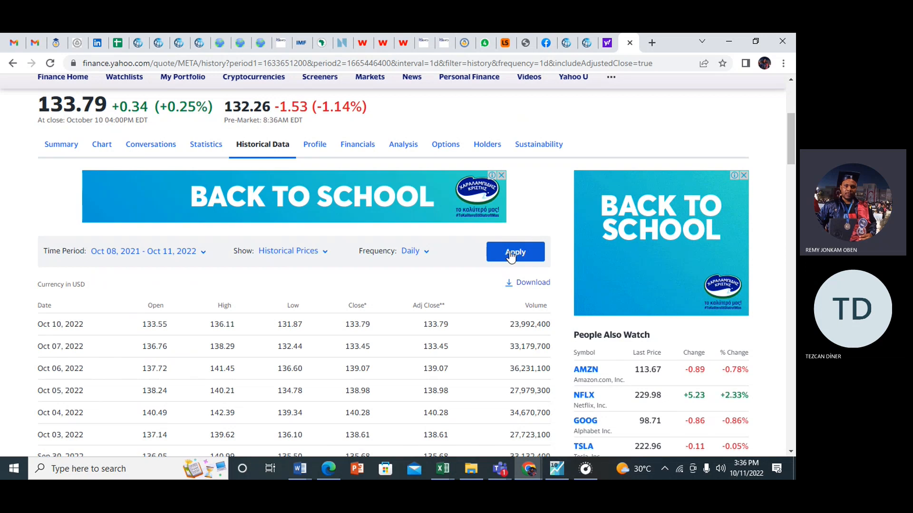
{"action": "left_click", "coordinate": [511, 255]}
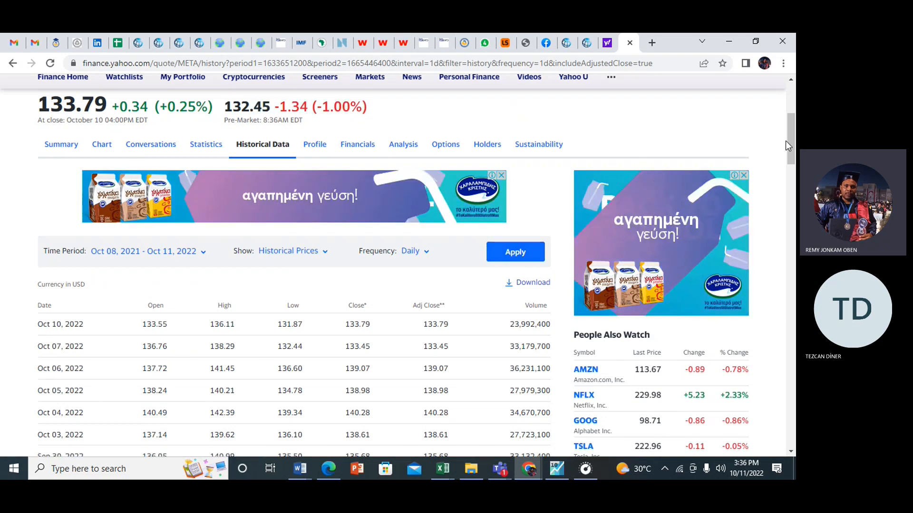
- Recheck the time period and frequency settings, download the META price history, and open the META (1).csv file in Excel
{"action": "left_click_drag", "start_coordinate": [790, 138], "coordinate": [768, 157]}
{"action": "scroll", "coordinate": [762, 141], "scroll_direction": "up", "scroll_amount": 3}
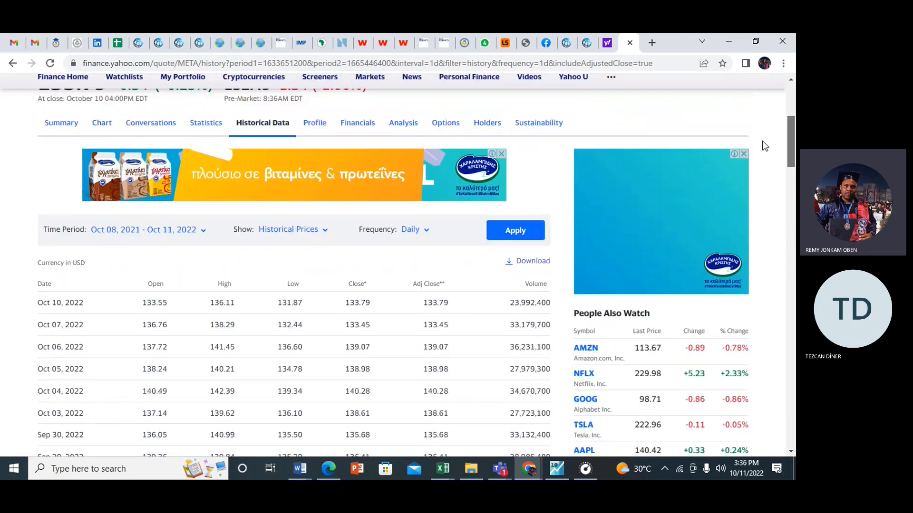
{"action": "left_click", "coordinate": [515, 234]}
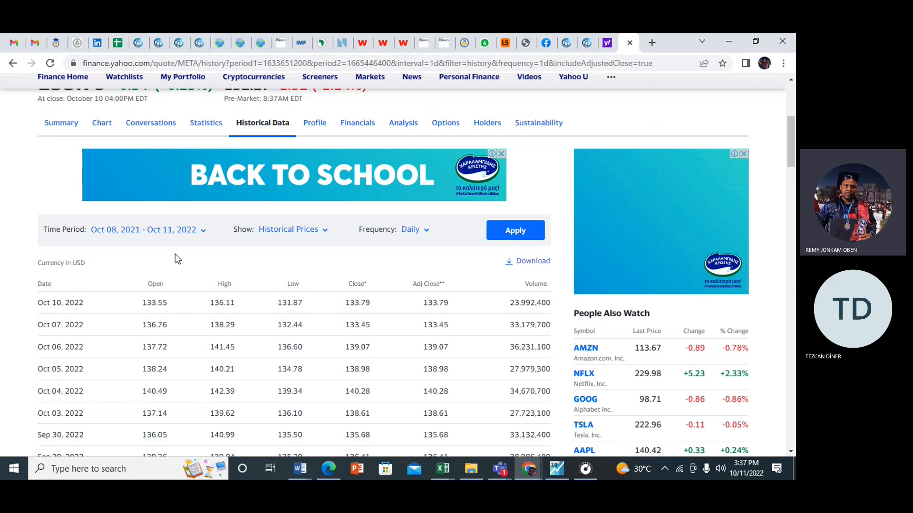
{"action": "left_click", "coordinate": [203, 231]}
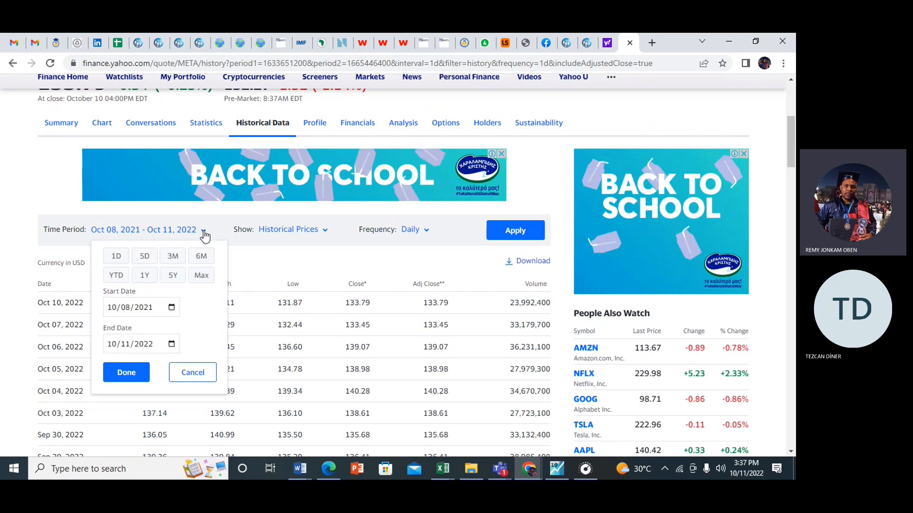
{"action": "left_click", "coordinate": [428, 233]}
{"action": "left_click", "coordinate": [429, 239]}
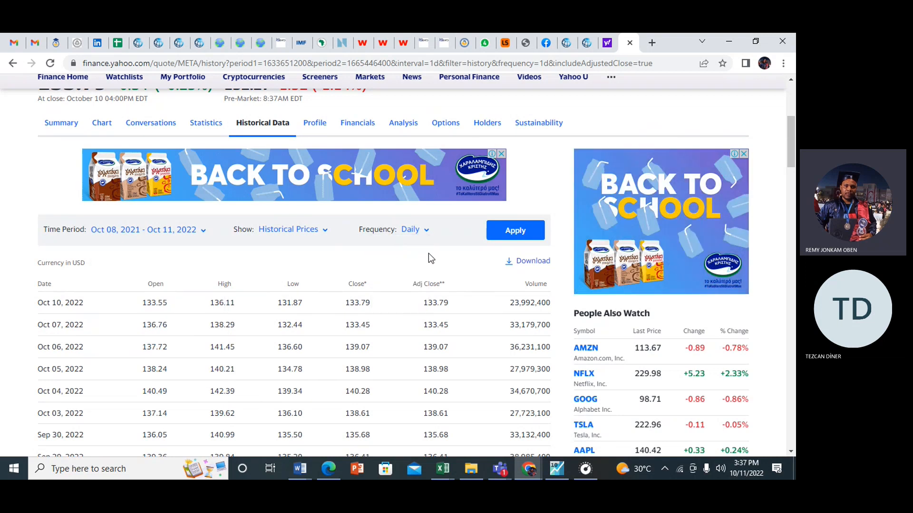
{"action": "left_click", "coordinate": [513, 265]}
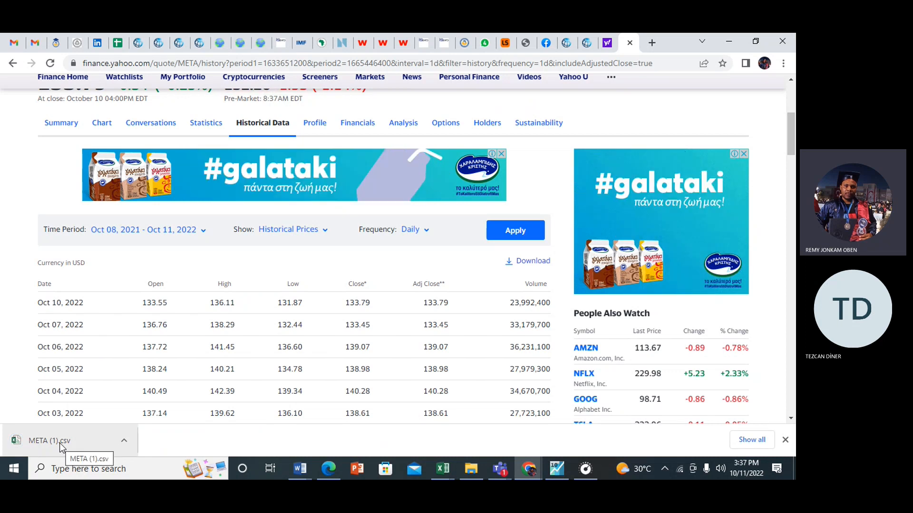
{"action": "left_click", "coordinate": [60, 444]}
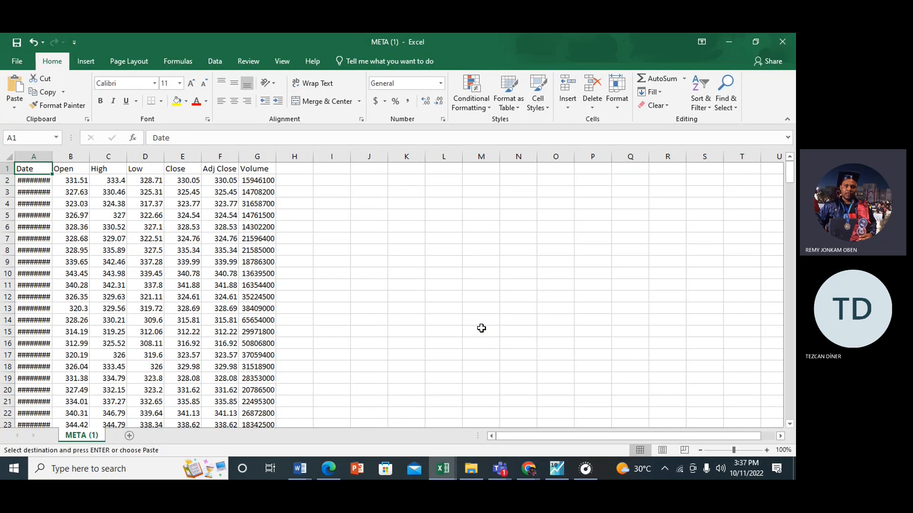
- Examine the opening and closing price columns in the META (1) worksheet and minimize the workbook
{"action": "left_click", "coordinate": [389, 244]}
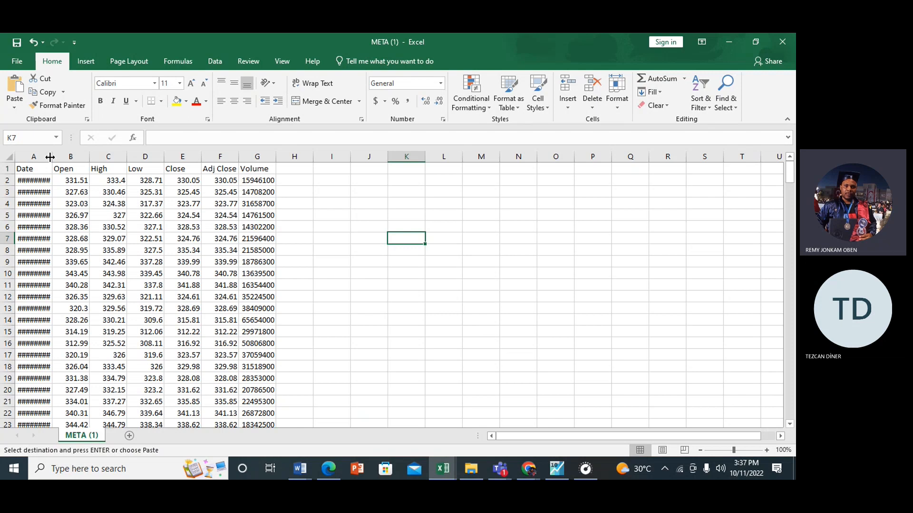
{"action": "left_click", "coordinate": [71, 191]}
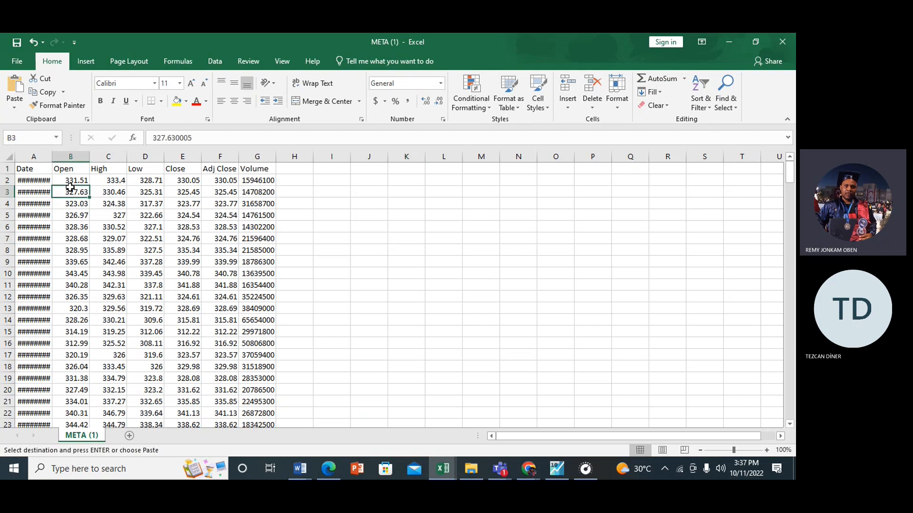
{"action": "left_click", "coordinate": [183, 287]}
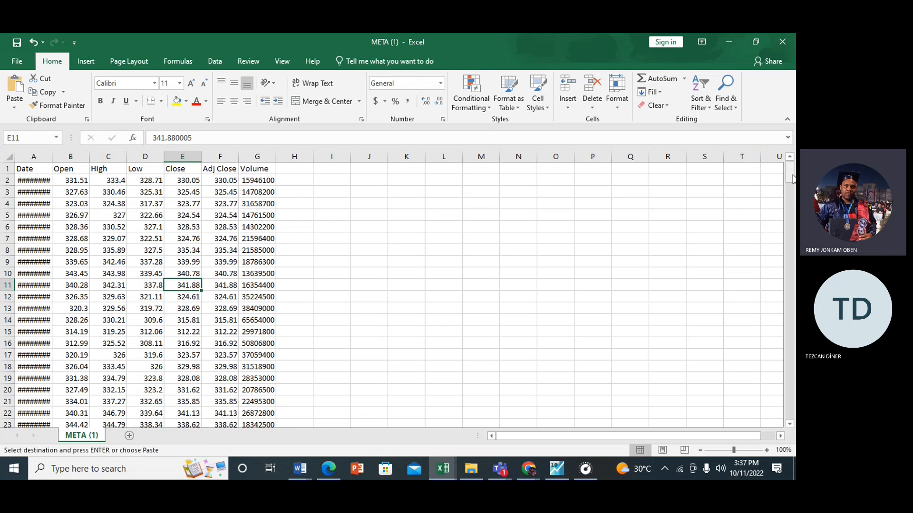
{"action": "mouse_move", "coordinate": [791, 179]}
{"action": "left_mouse_down"}
{"action": "mouse_move", "coordinate": [767, 426]}
{"action": "mouse_move", "coordinate": [796, 244]}
{"action": "mouse_move", "coordinate": [790, 171]}
{"action": "left_mouse_up"}
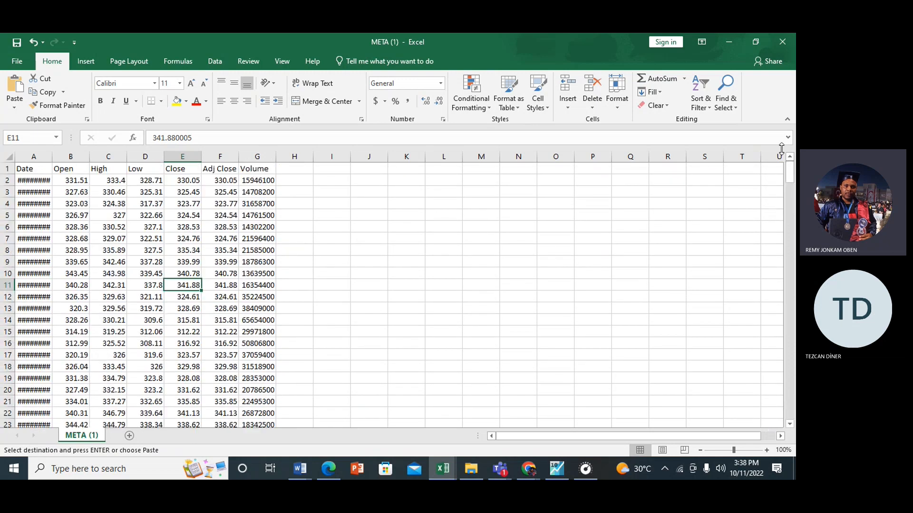
{"action": "left_click", "coordinate": [728, 43]}
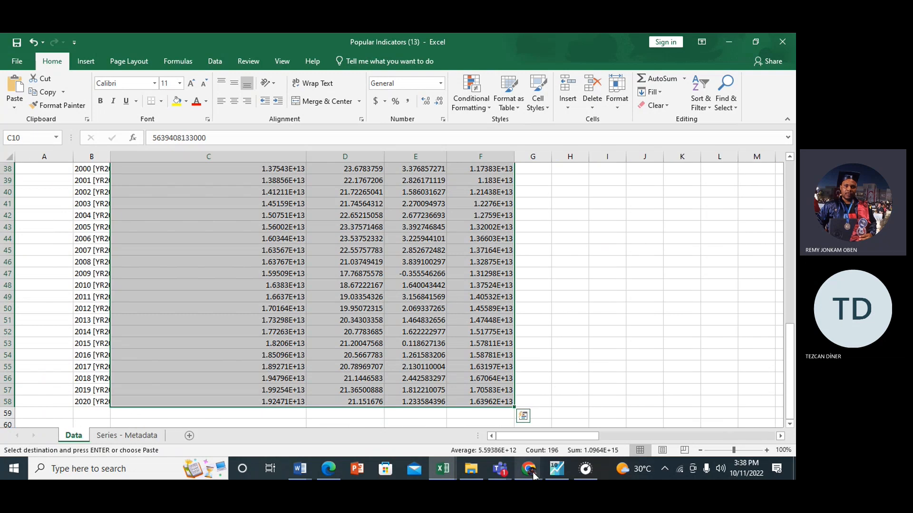
- Bring up the Meta Platforms historical prices page in Chrome and switch to the EViews workfile
{"action": "mouse_move", "coordinate": [532, 472]}
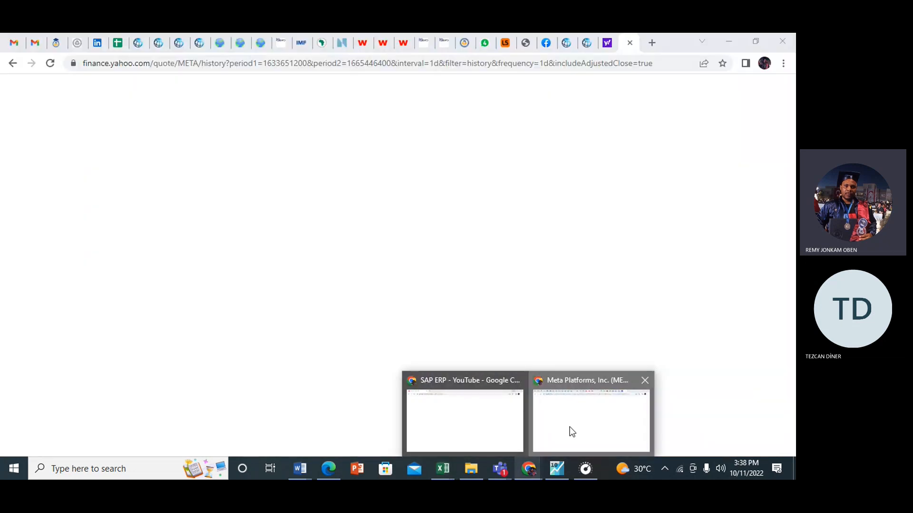
{"action": "left_click", "coordinate": [569, 426]}
{"action": "mouse_move", "coordinate": [557, 471]}
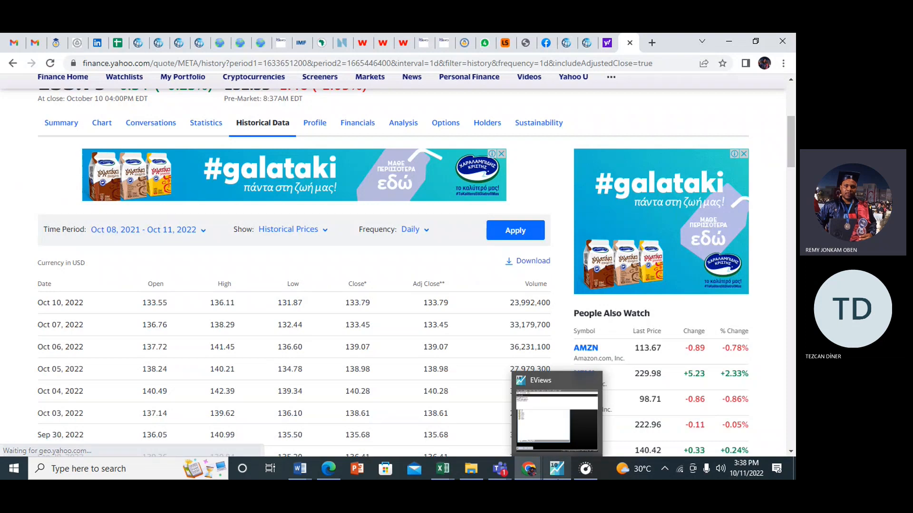
{"action": "left_click", "coordinate": [554, 436]}
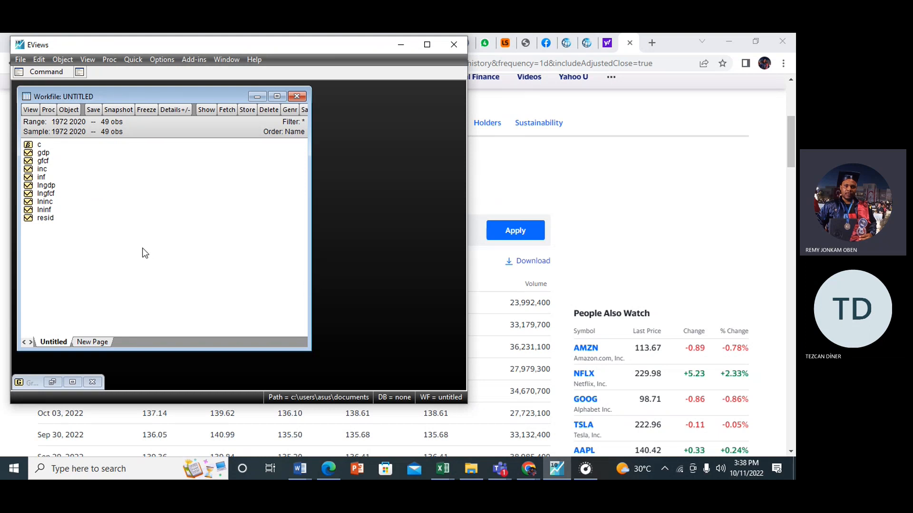
- Delete the minimized untitled group and open the series lngdp, lngfcf, lninc and lninf together as a group
{"action": "left_click", "coordinate": [55, 187]}
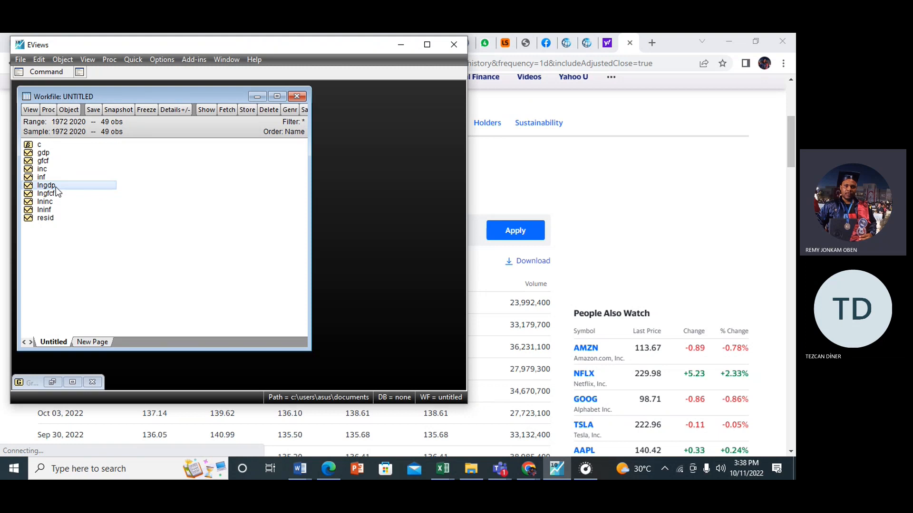
{"action": "left_click", "coordinate": [62, 197], "text": "ctrl"}
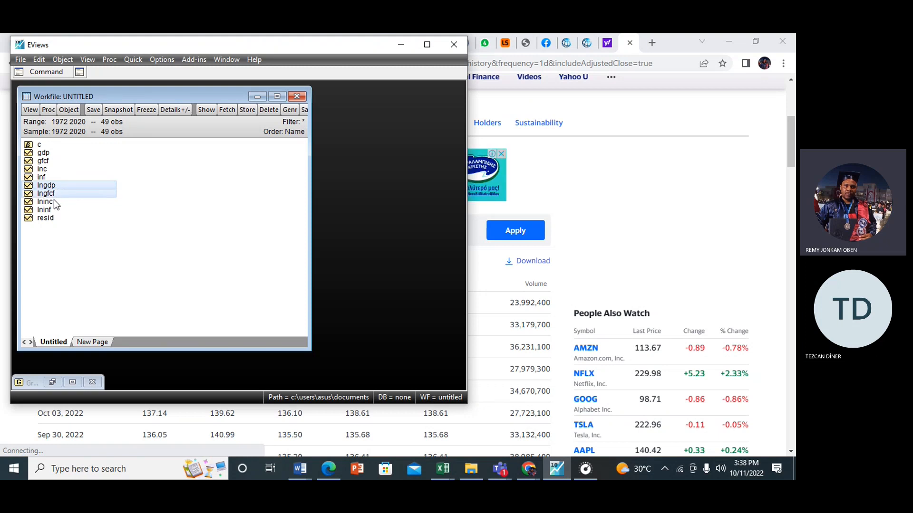
{"action": "left_click", "coordinate": [51, 201], "text": "ctrl"}
{"action": "left_click", "coordinate": [50, 213], "text": "ctrl"}
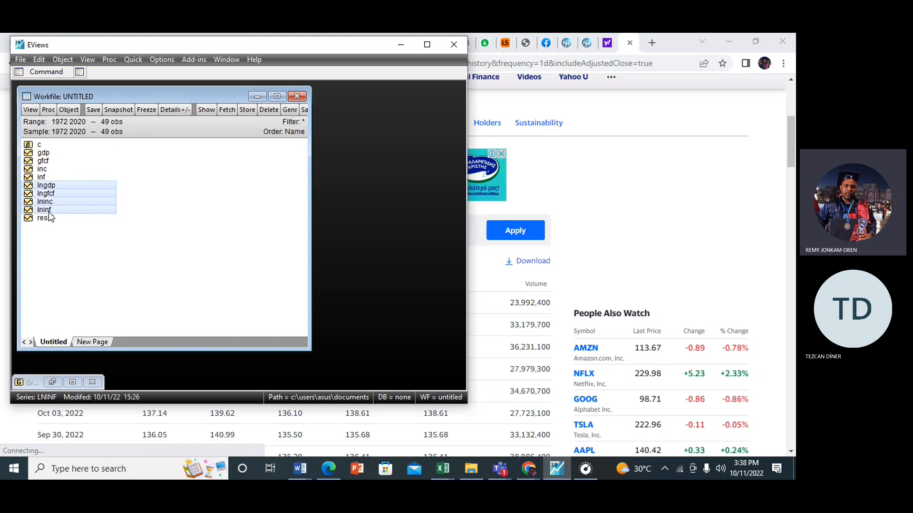
{"action": "key", "text": "Delete"}
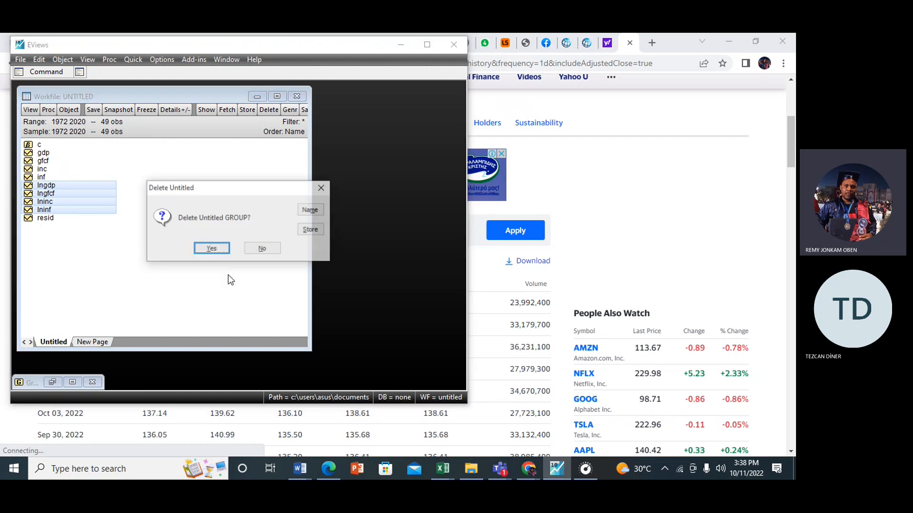
{"action": "left_click", "coordinate": [219, 248]}
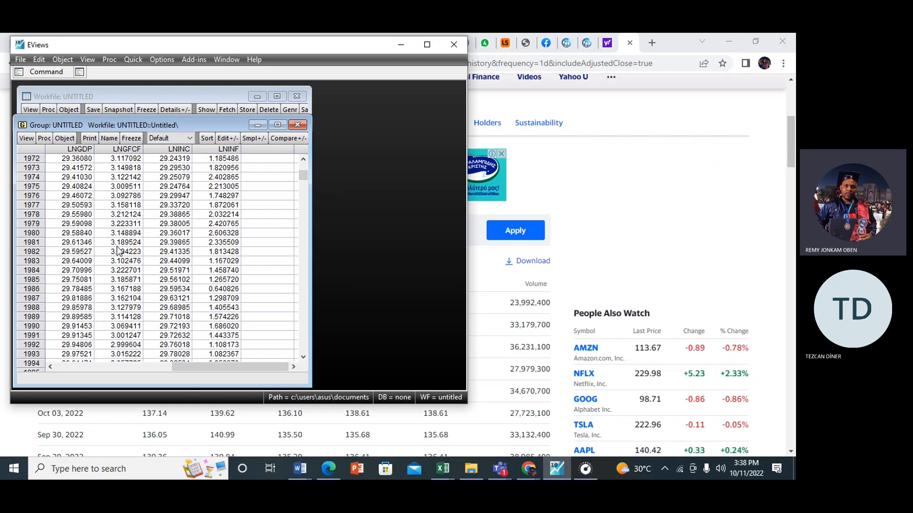
- Look over the Covariance Analysis settings for the log-series group, cancel them, and delete the untitled group
{"action": "left_click", "coordinate": [27, 138]}
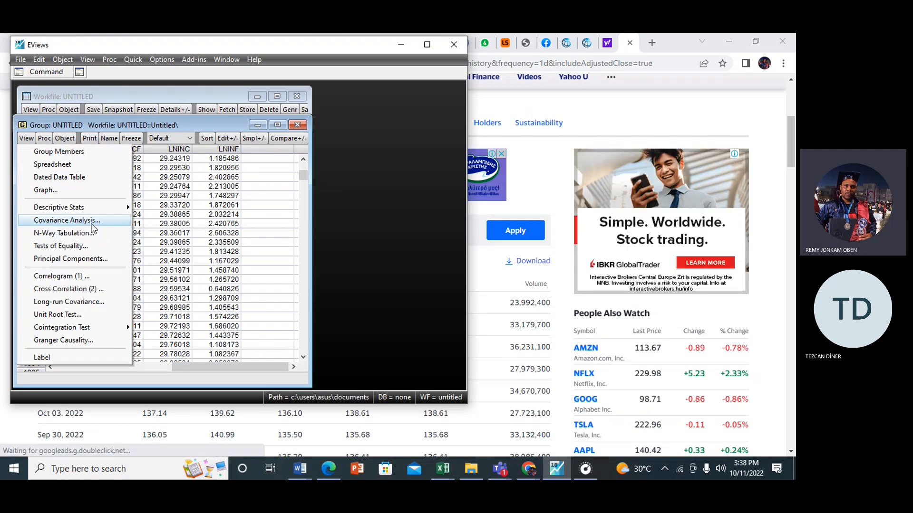
{"action": "left_click", "coordinate": [94, 222]}
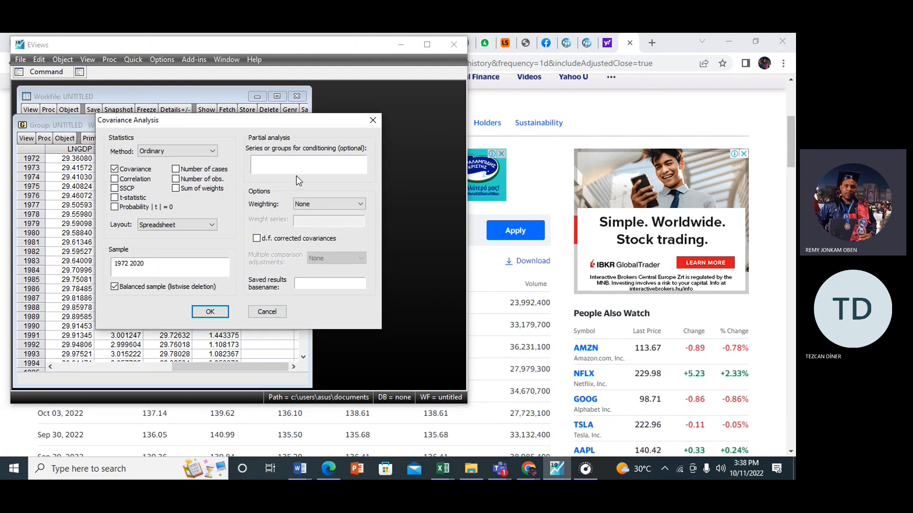
{"action": "left_click", "coordinate": [371, 121]}
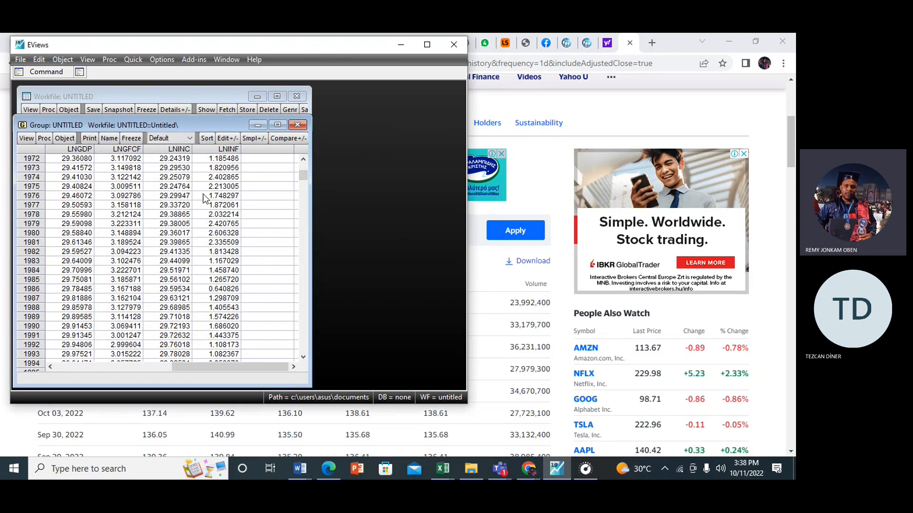
{"action": "left_click", "coordinate": [23, 139]}
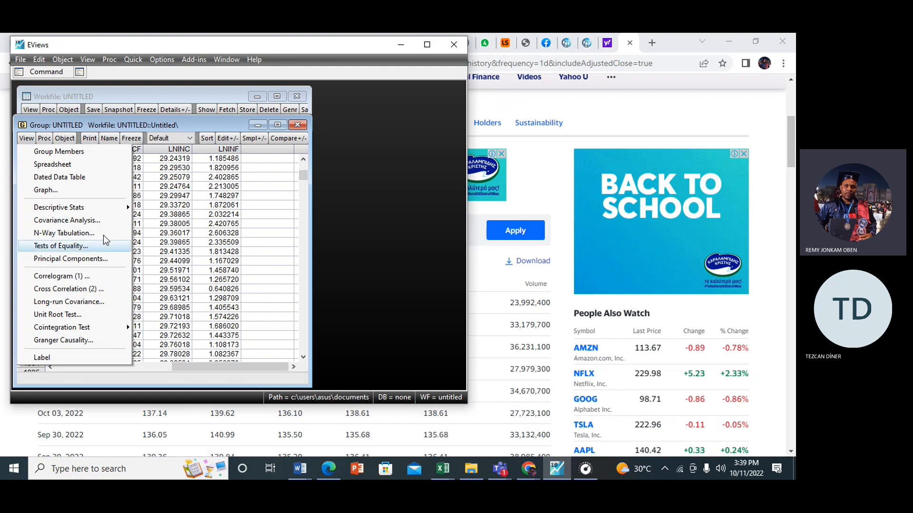
{"action": "mouse_move", "coordinate": [126, 212]}
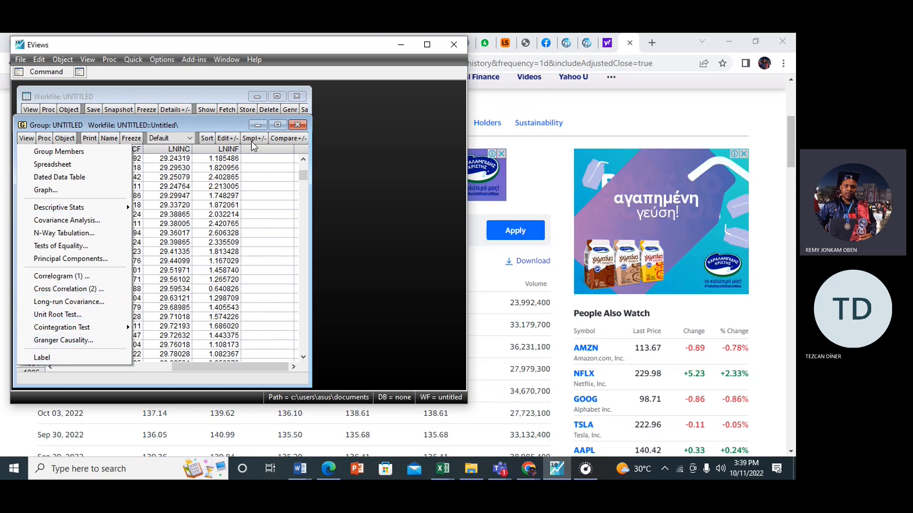
{"action": "left_click", "coordinate": [301, 175]}
{"action": "left_click", "coordinate": [297, 125]}
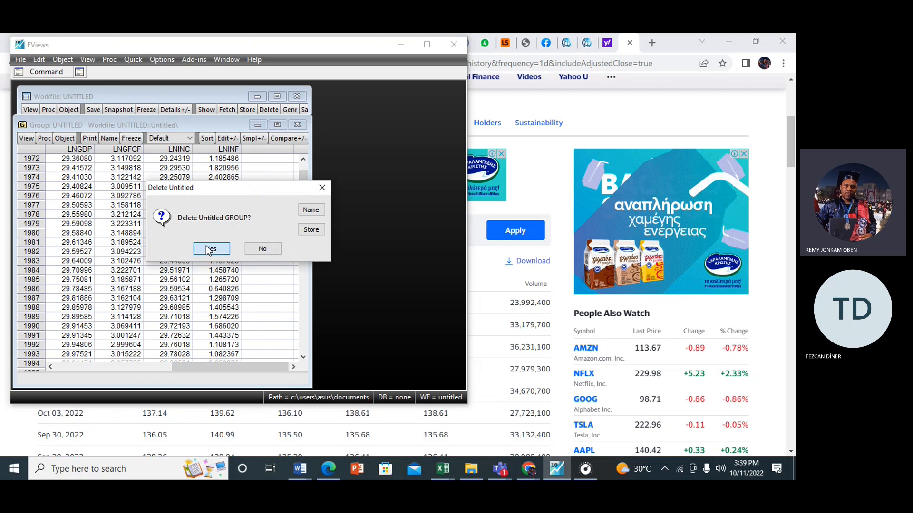
{"action": "left_click", "coordinate": [209, 249]}
- Try a Covariance Analysis with only Correlation on a new group of lngdp, lngfcf, lninc and lninf, and delete that group
{"action": "right_click", "coordinate": [86, 202]}
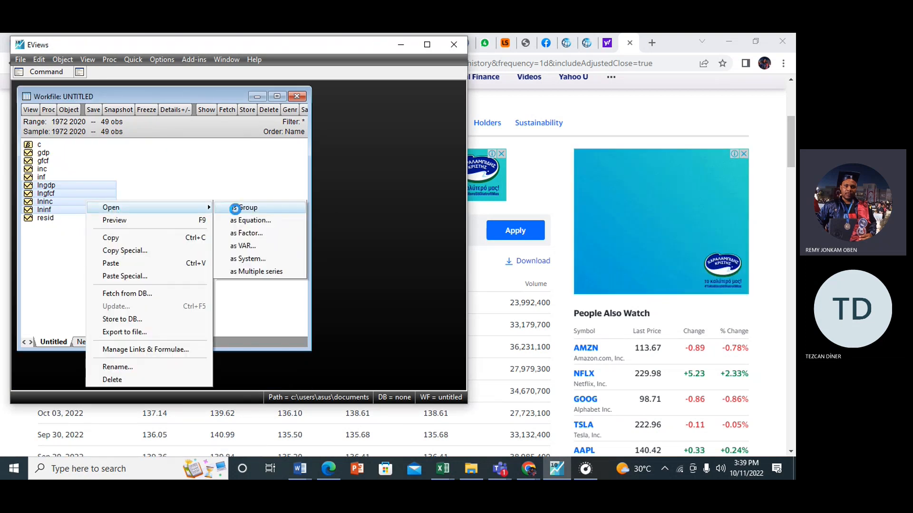
{"action": "left_click", "coordinate": [232, 207]}
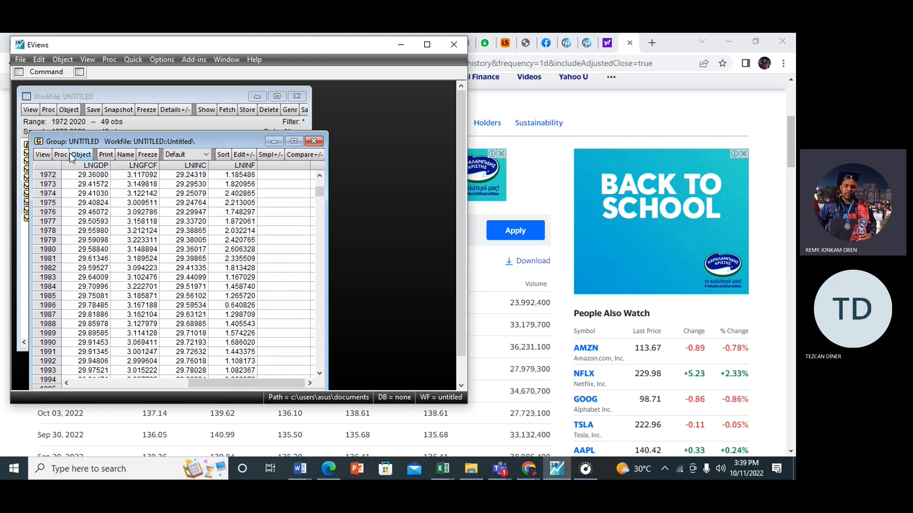
{"action": "left_click", "coordinate": [43, 156]}
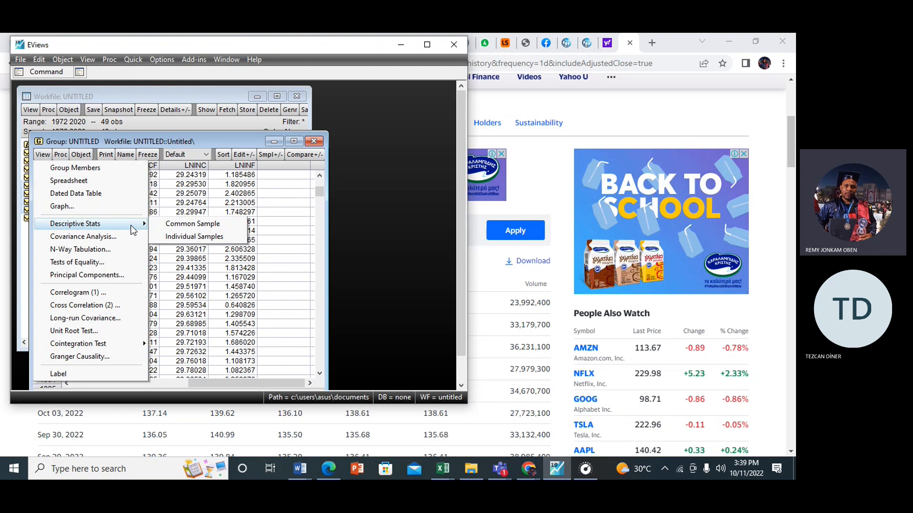
{"action": "left_click", "coordinate": [121, 236]}
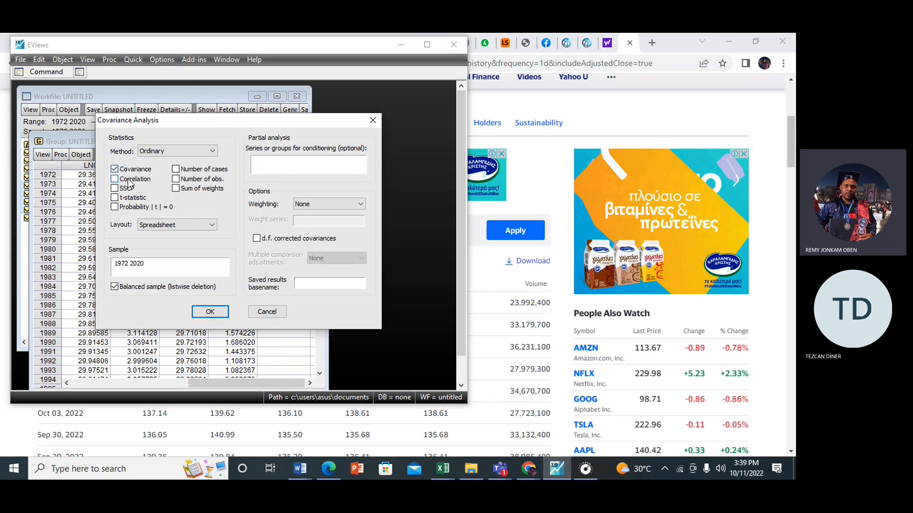
{"action": "left_click", "coordinate": [114, 170]}
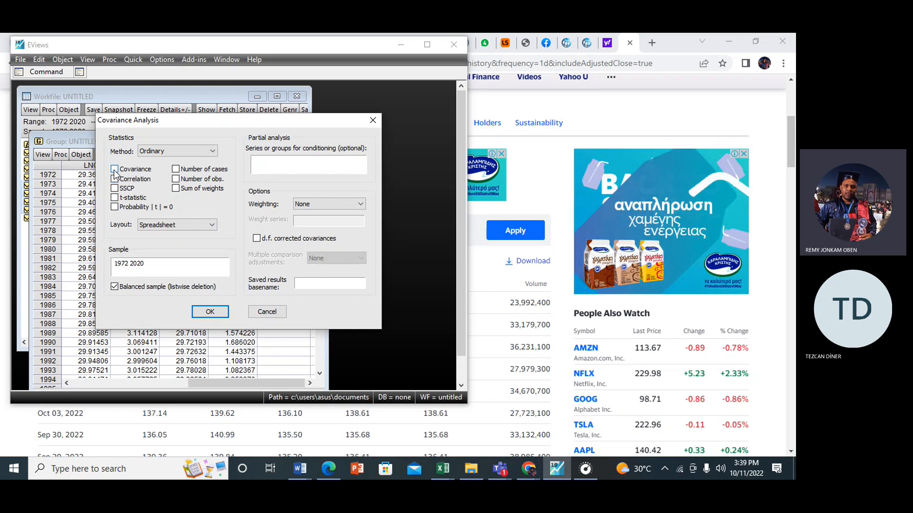
{"action": "left_click", "coordinate": [116, 181]}
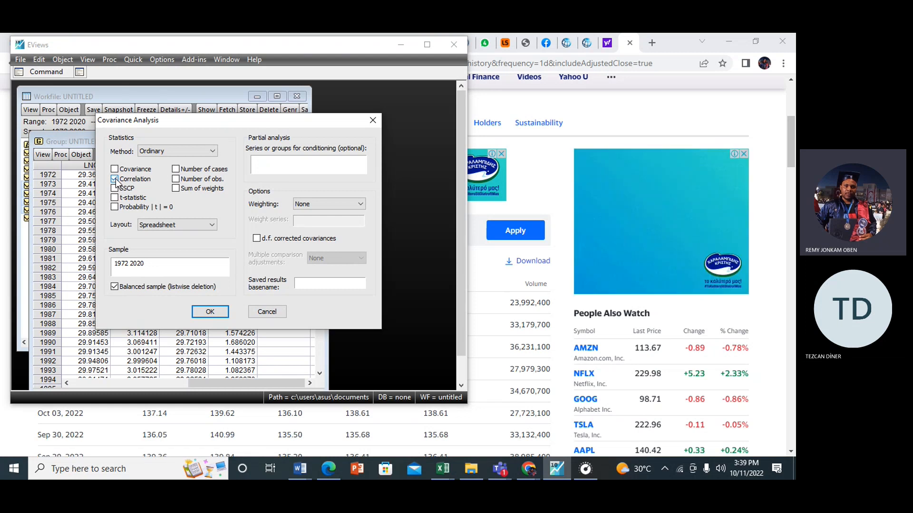
{"action": "left_click", "coordinate": [221, 312]}
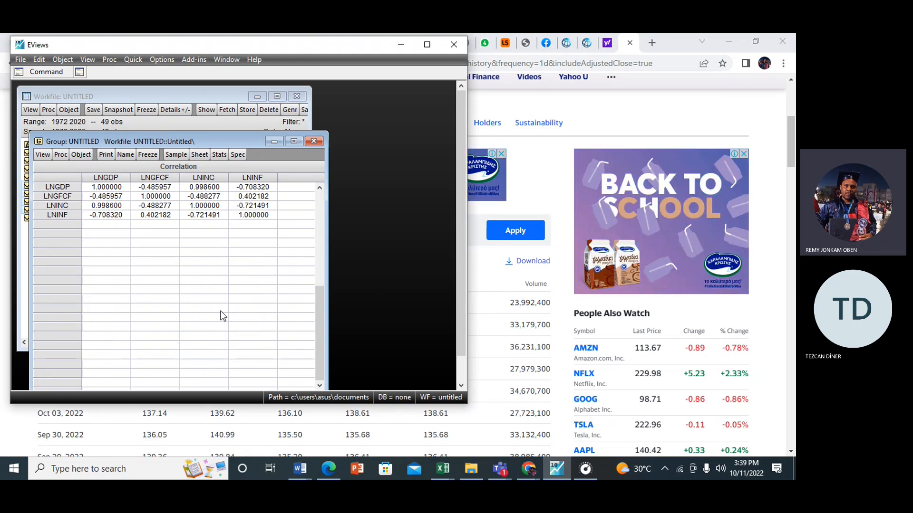
{"action": "left_click", "coordinate": [317, 143]}
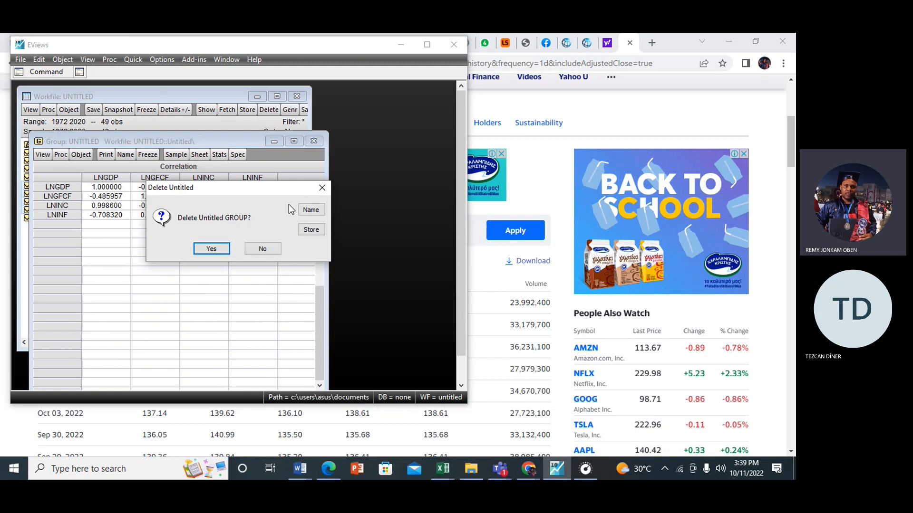
{"action": "left_click", "coordinate": [212, 249]}
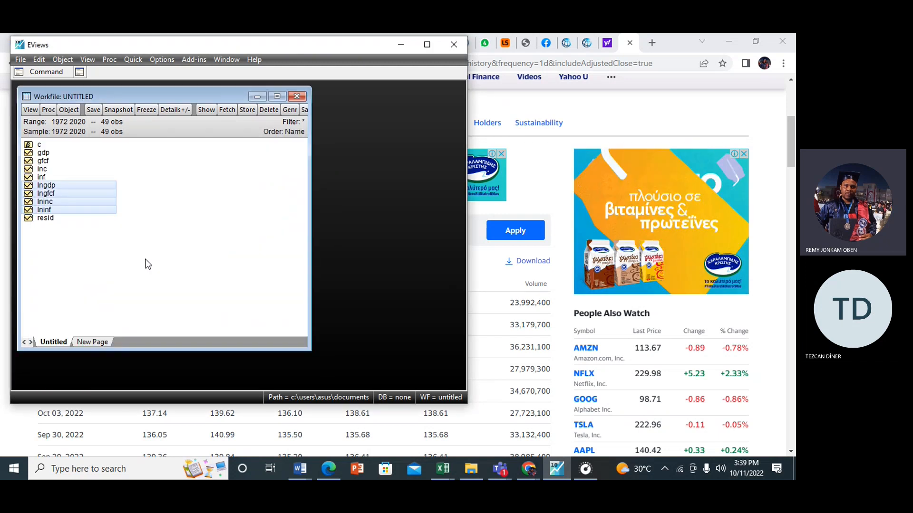
- Reopen the four selected log series as a group and generate their correlation matrix, with Correlation enabled and Covariance disabled
{"action": "key", "text": "Return"}
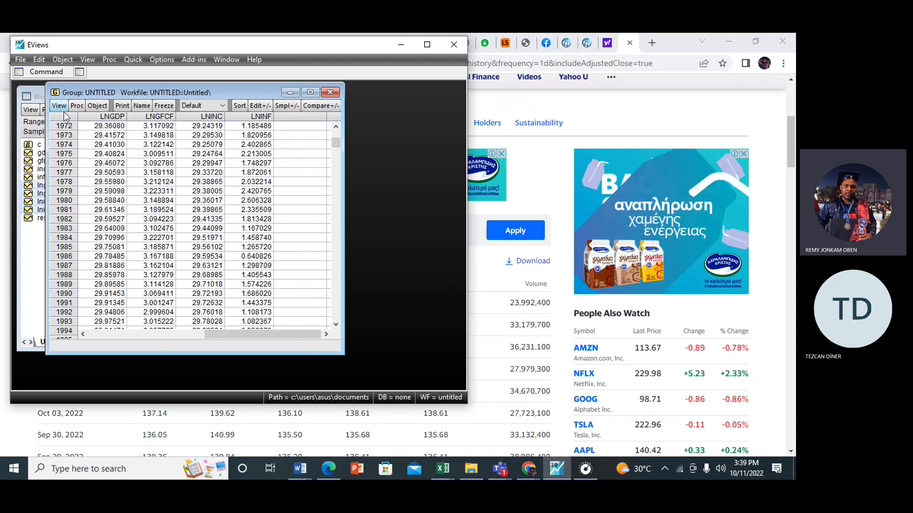
{"action": "left_click", "coordinate": [60, 106]}
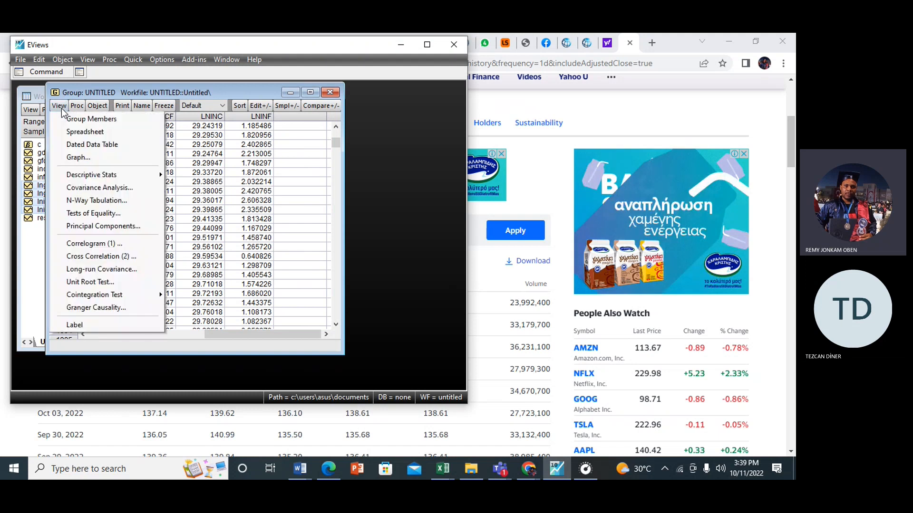
{"action": "left_click", "coordinate": [103, 188]}
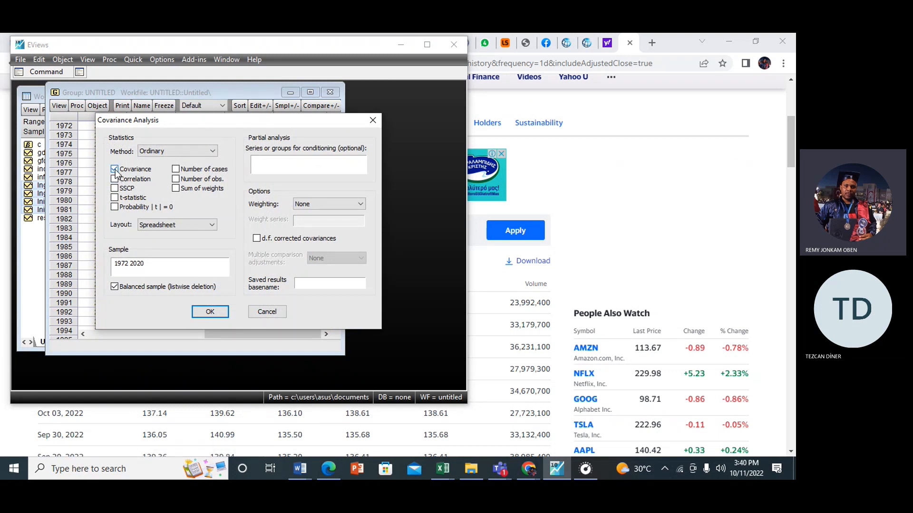
{"action": "left_click", "coordinate": [115, 170]}
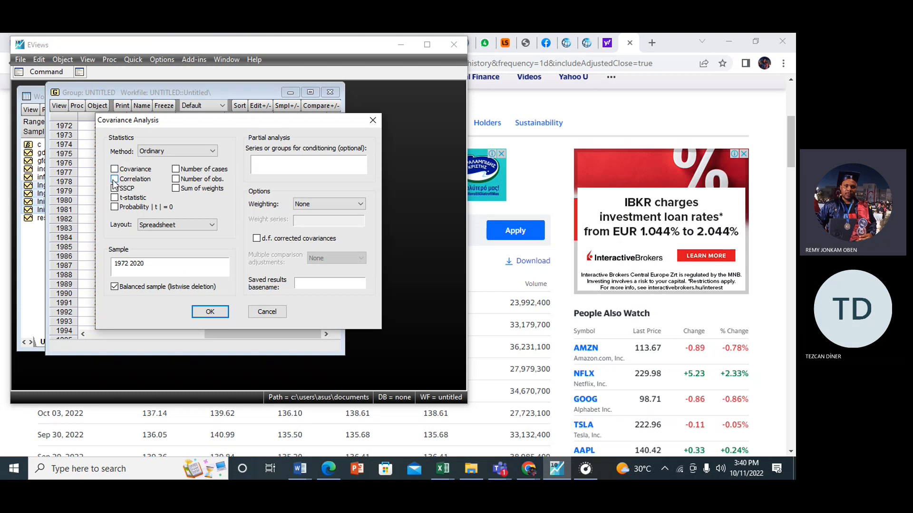
{"action": "left_click", "coordinate": [114, 181]}
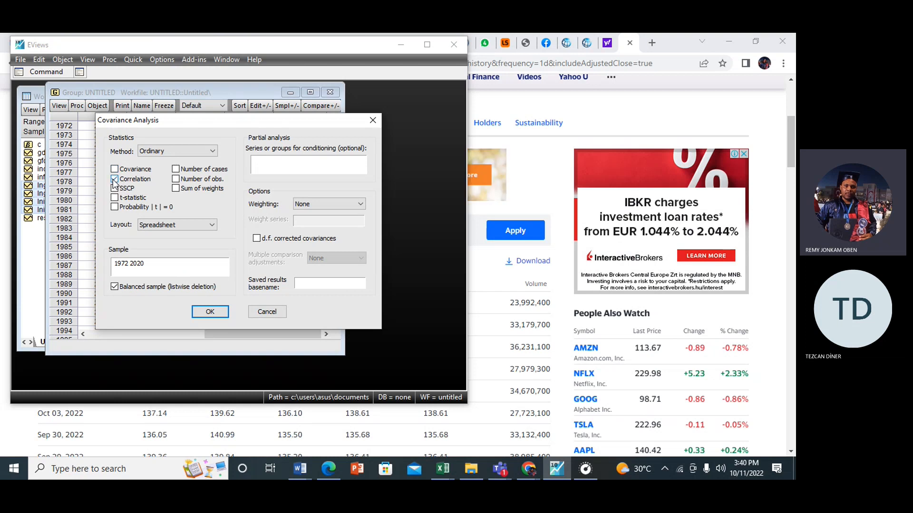
{"action": "left_click", "coordinate": [211, 313]}
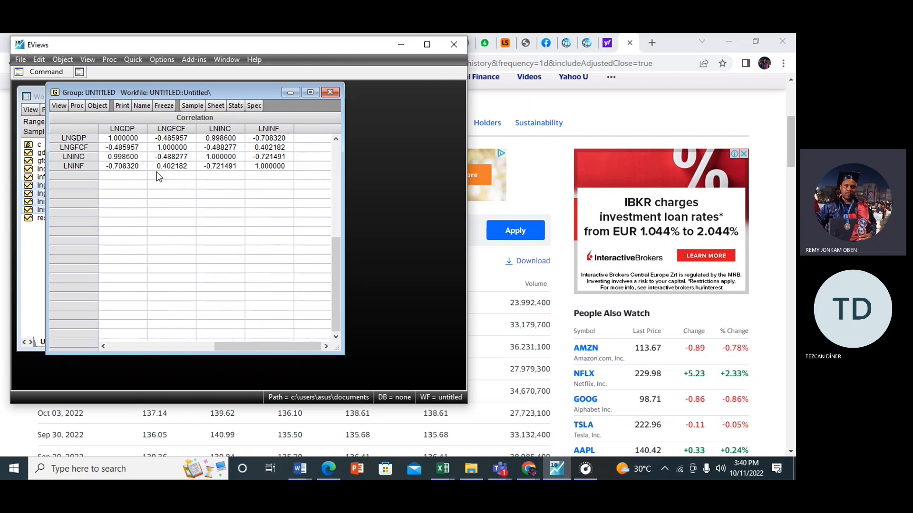
- Examine the correlation matrix by its LNGDP, LNGFCF, LNINC and LNINF columns and rows
{"action": "left_click", "coordinate": [120, 128]}
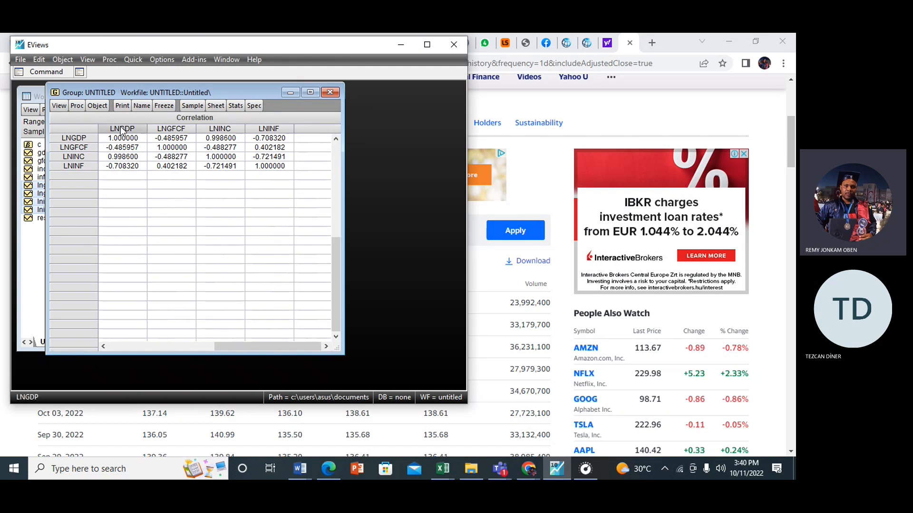
{"action": "left_click", "coordinate": [168, 129]}
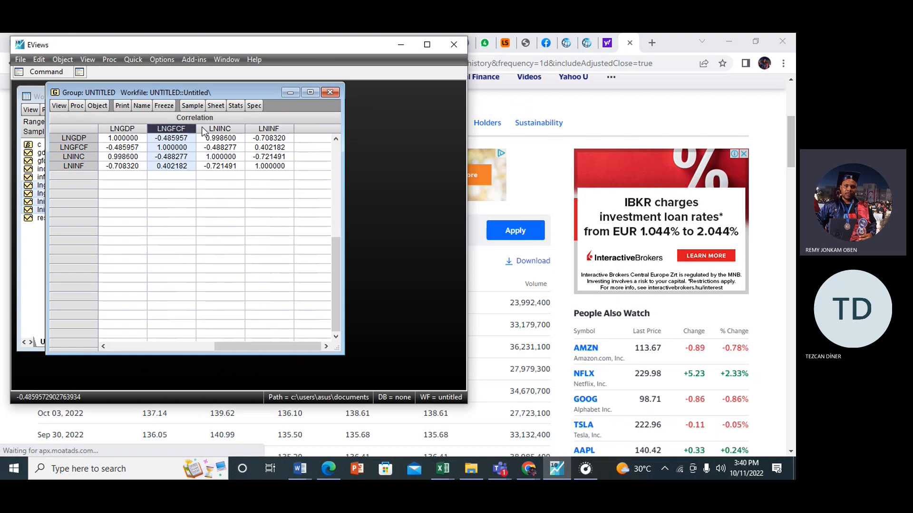
{"action": "left_click", "coordinate": [222, 130]}
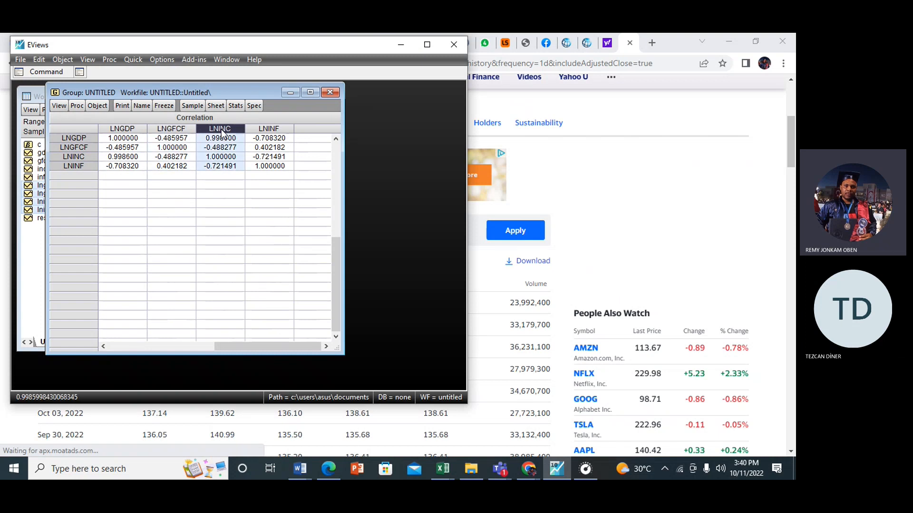
{"action": "left_click", "coordinate": [86, 139]}
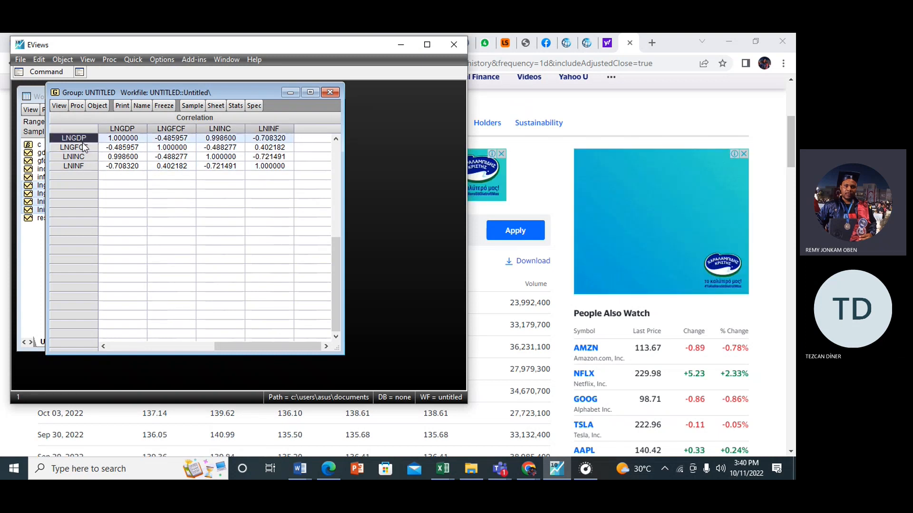
{"action": "left_click", "coordinate": [76, 147]}
{"action": "left_click", "coordinate": [83, 159]}
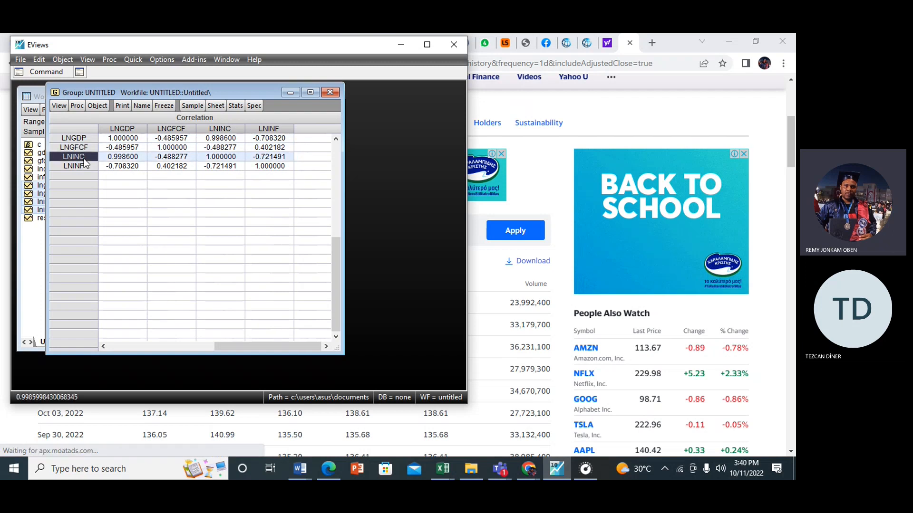
{"action": "left_click", "coordinate": [76, 166]}
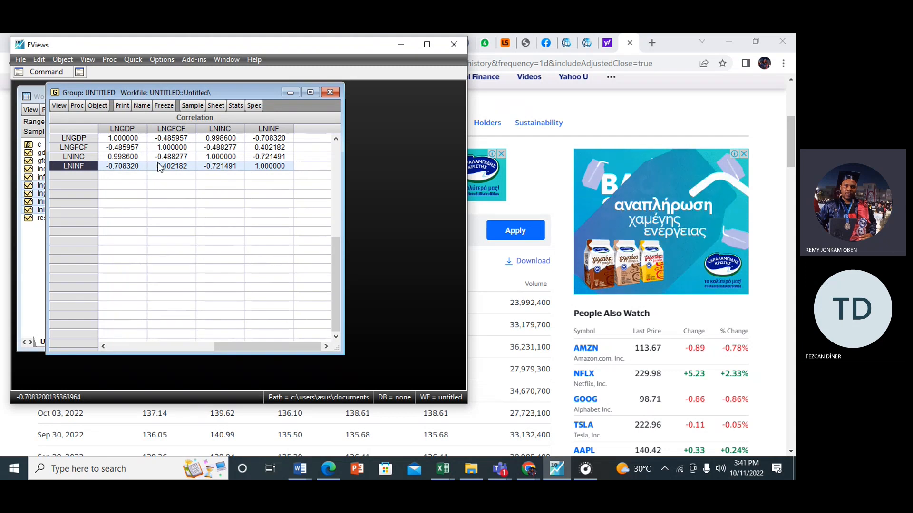
- Examine the correlations of LNGFCF, LNINC and LNINF with LNGDP in the first column of the correlation matrix
{"action": "left_click", "coordinate": [132, 146]}
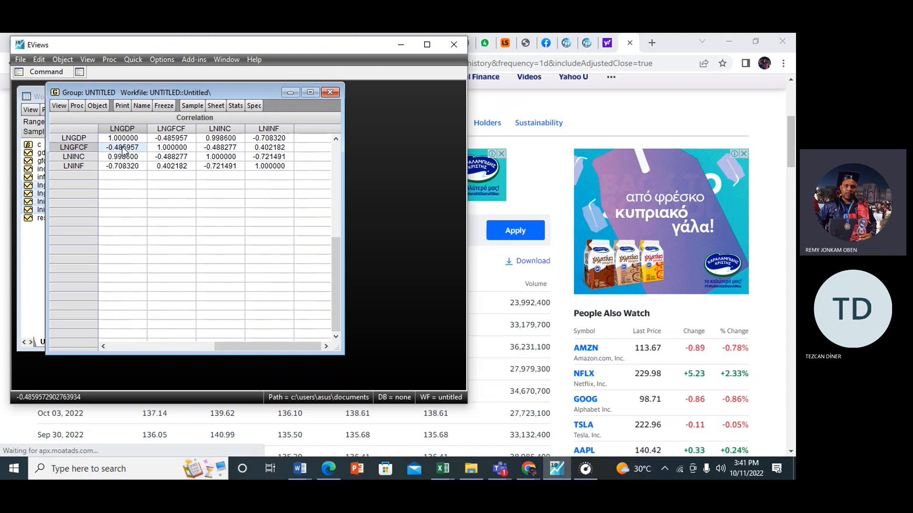
{"action": "left_click", "coordinate": [121, 159]}
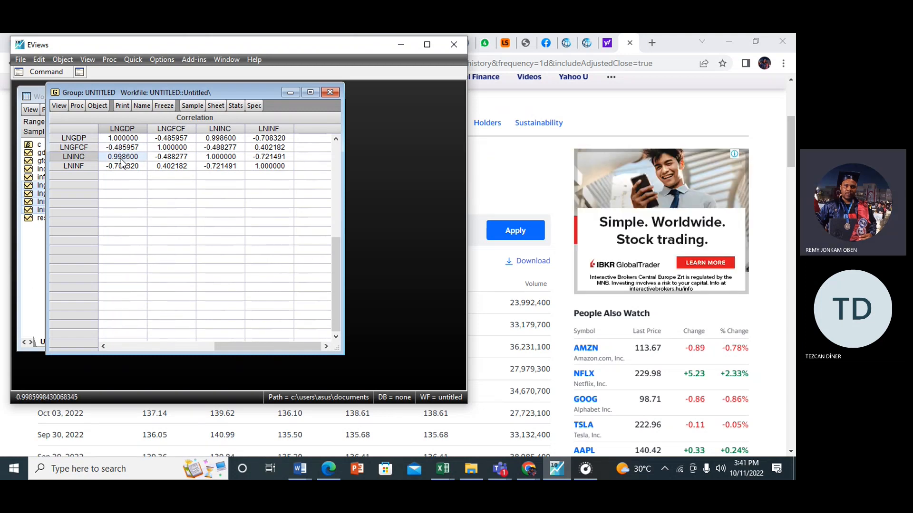
{"action": "left_click", "coordinate": [133, 149]}
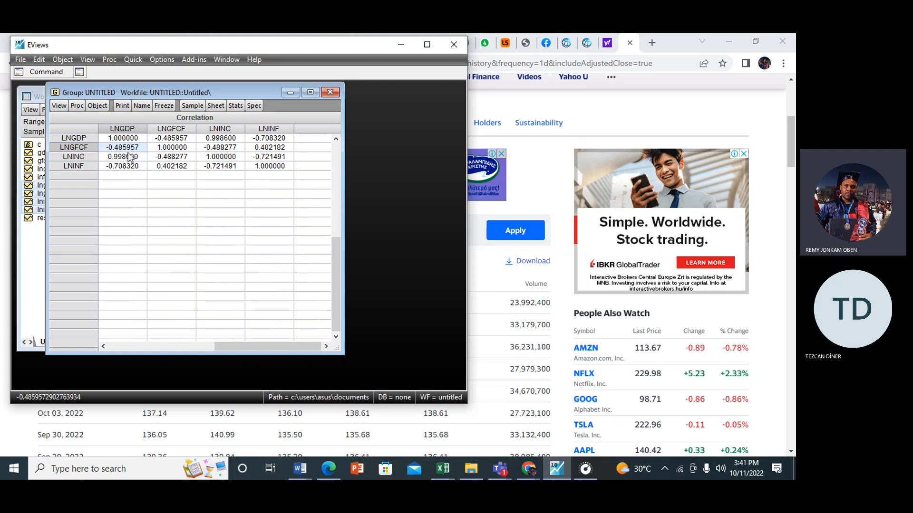
{"action": "left_click", "coordinate": [125, 157]}
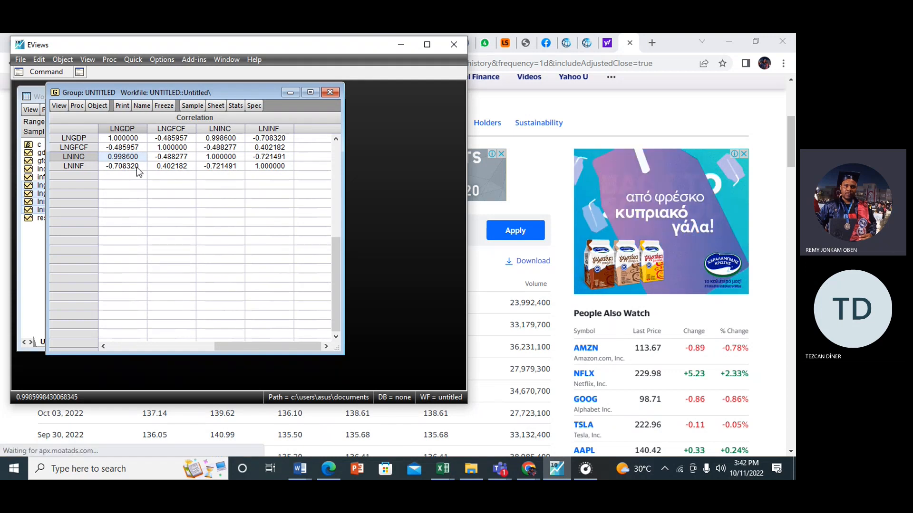
{"action": "left_click", "coordinate": [120, 149]}
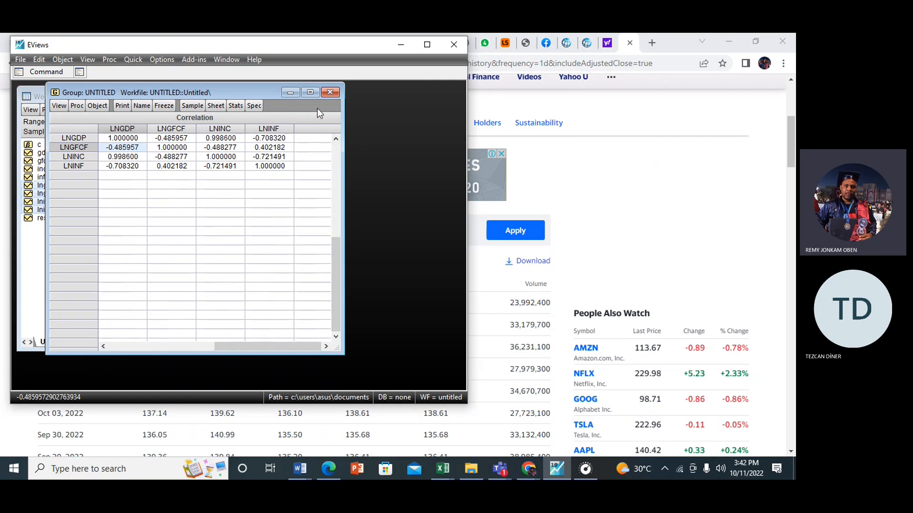
- Delete the untitled group and close EViews without saving the untitled workfile
{"action": "left_click", "coordinate": [336, 92]}
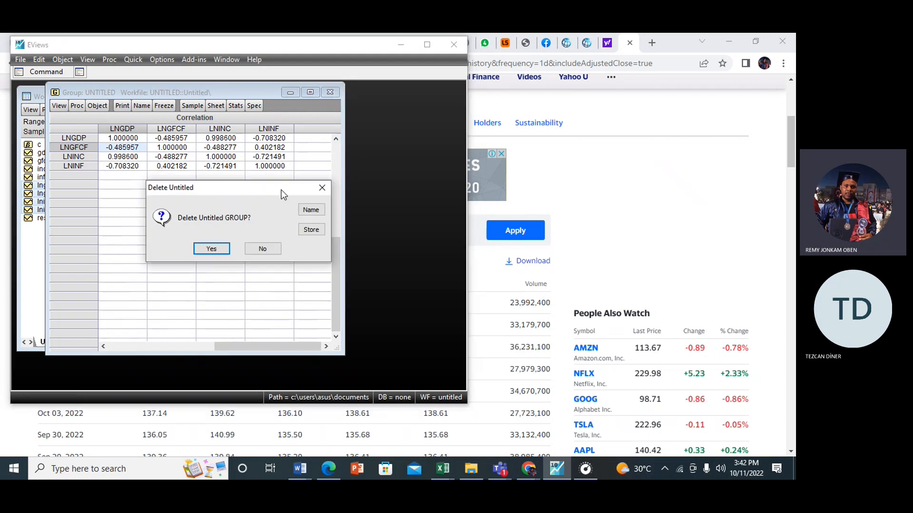
{"action": "left_click", "coordinate": [207, 248]}
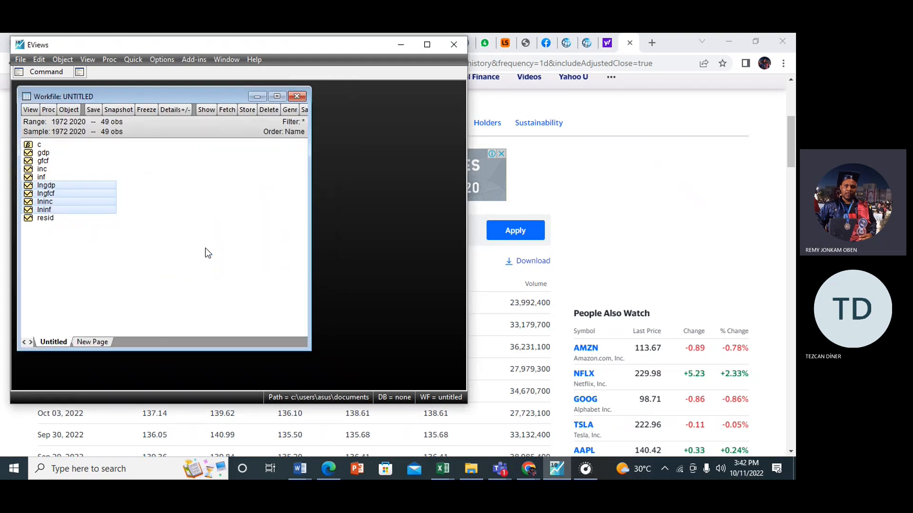
{"action": "left_click", "coordinate": [257, 97]}
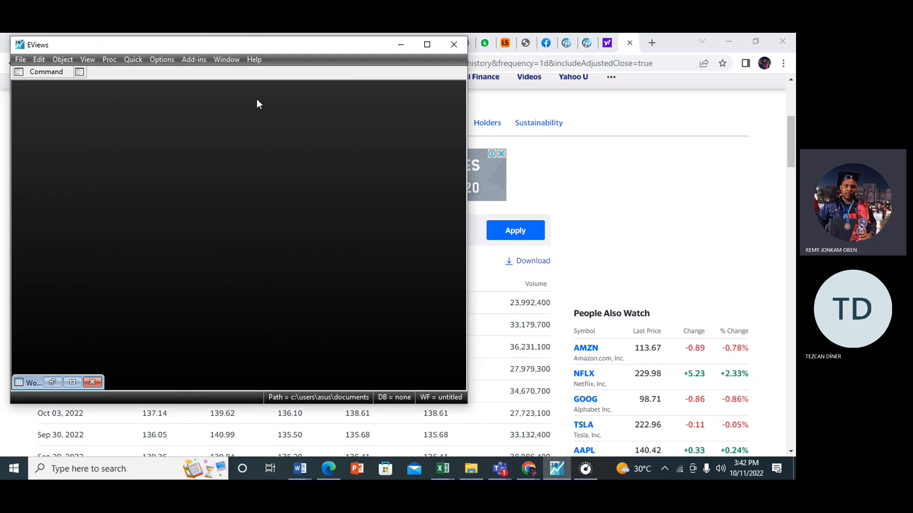
{"action": "left_click", "coordinate": [454, 44]}
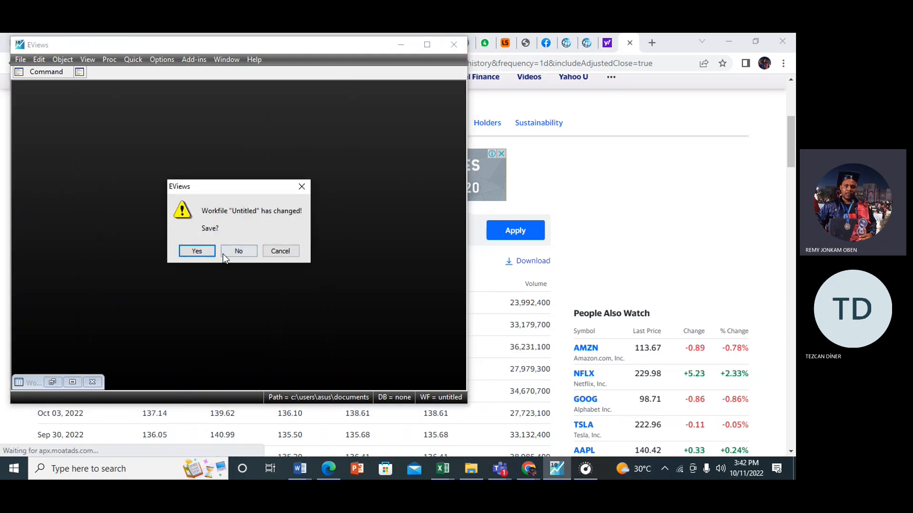
{"action": "left_click", "coordinate": [238, 251]}
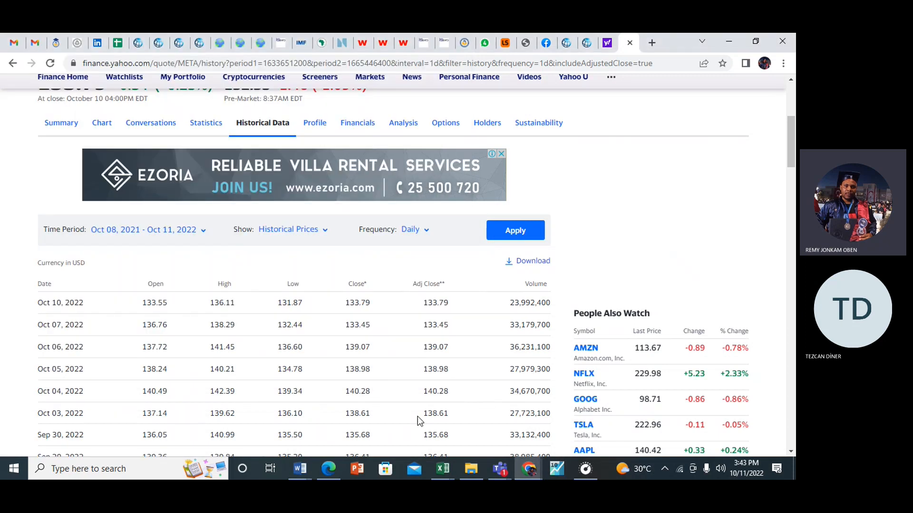
- Close the Yahoo search tab for Apple Inc. and preview the open Microsoft Teams windows
{"action": "left_click", "coordinate": [609, 46]}
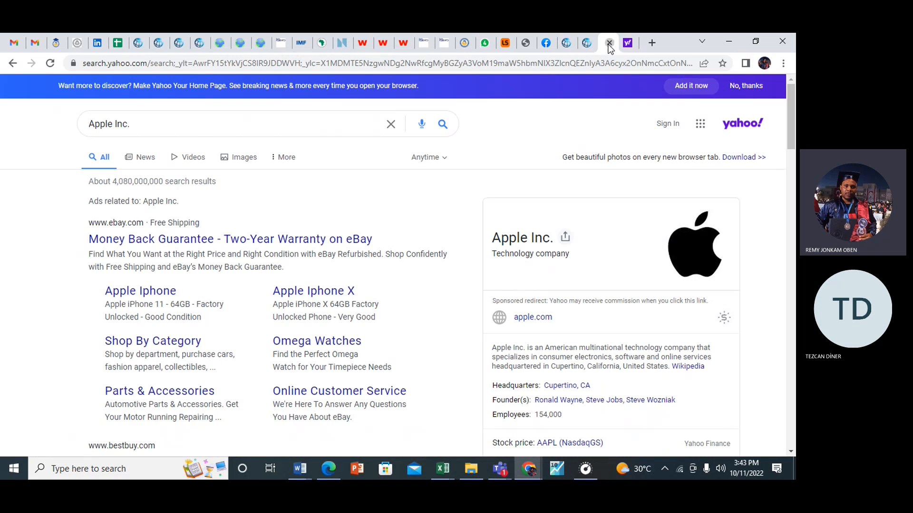
{"action": "left_click", "coordinate": [609, 44]}
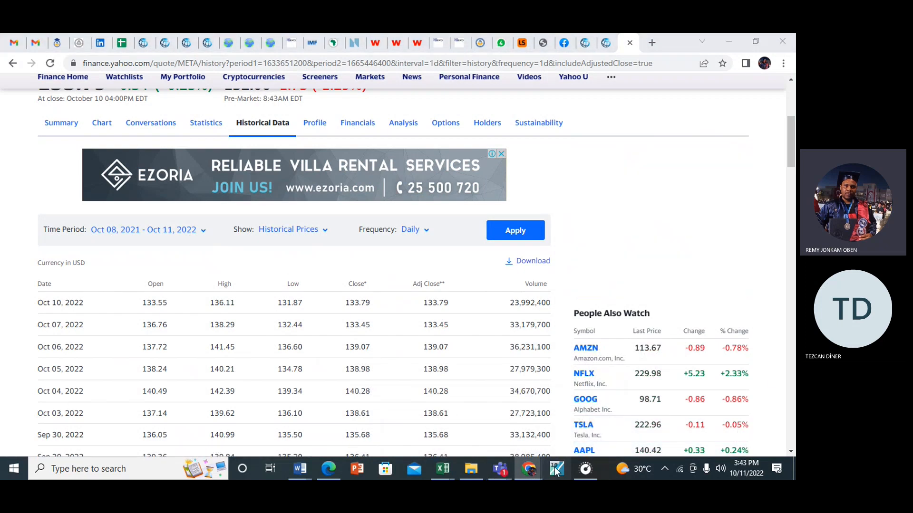
{"action": "mouse_move", "coordinate": [507, 476]}
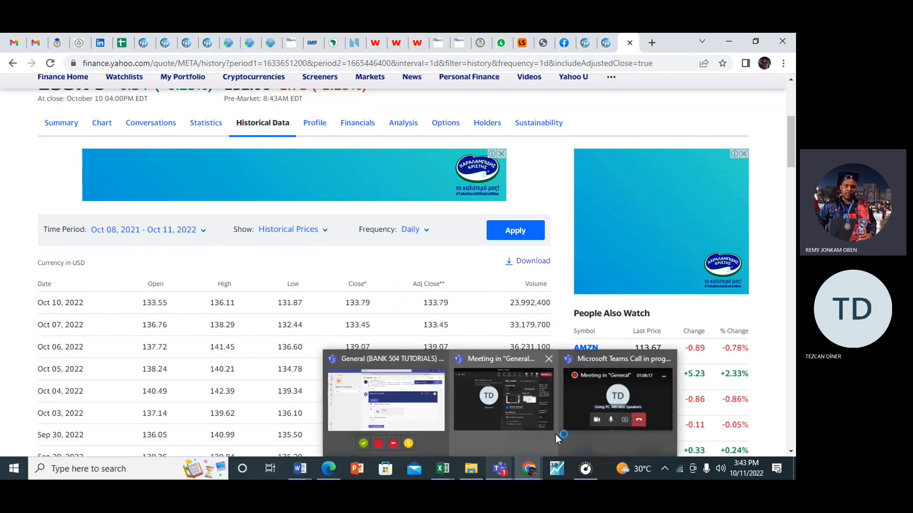